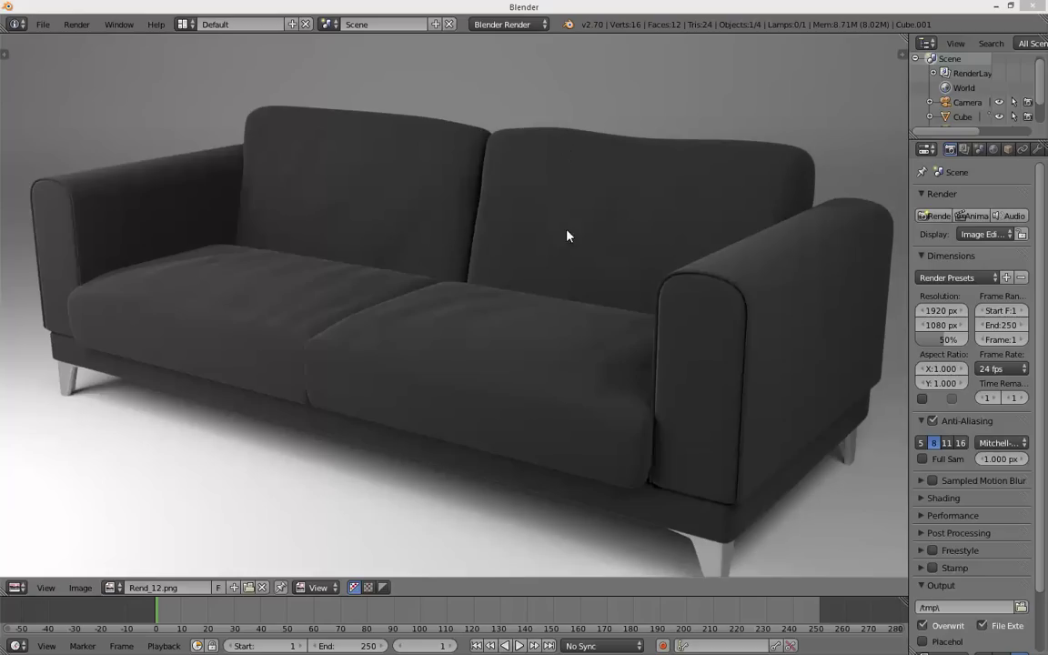
- Leave the finished sofa render and start a new default scene
scroll(565, 233, down, 2)
scroll(486, 270, up, 1)
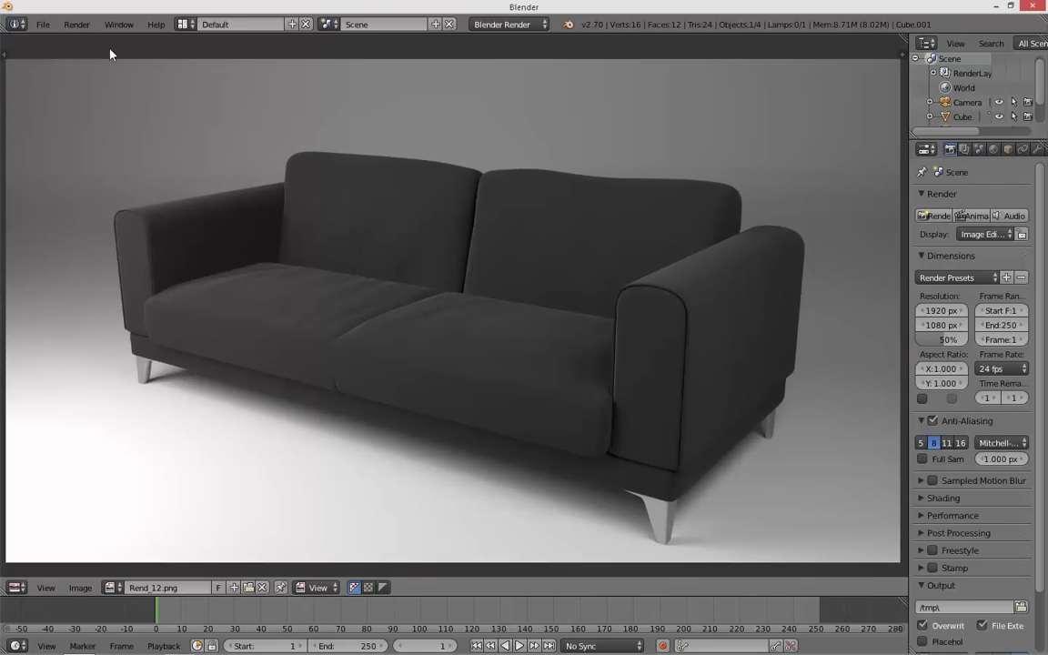
click(42, 26)
click(65, 43)
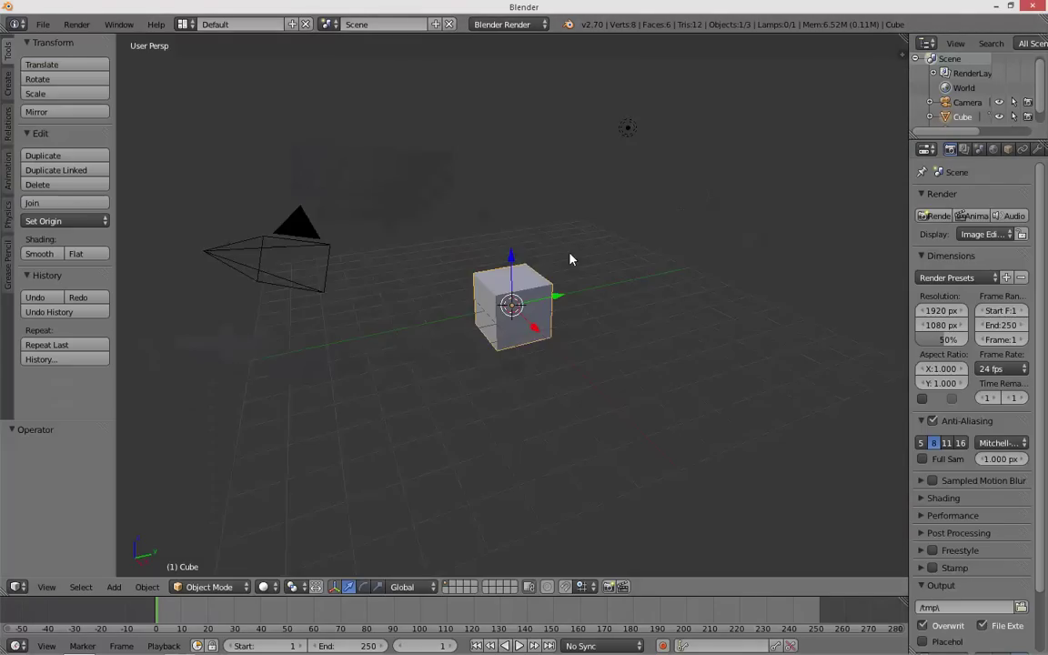
- Hide the tool shelf and set the scene units to Metric
middle_drag(570, 259, 820, 263)
key(t)
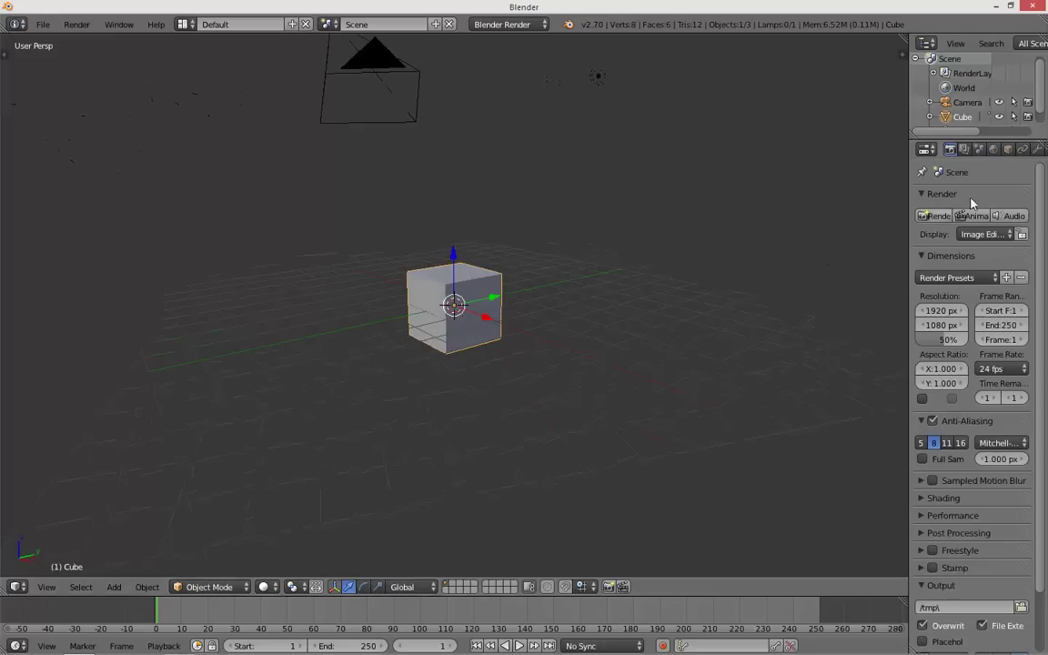
click(978, 149)
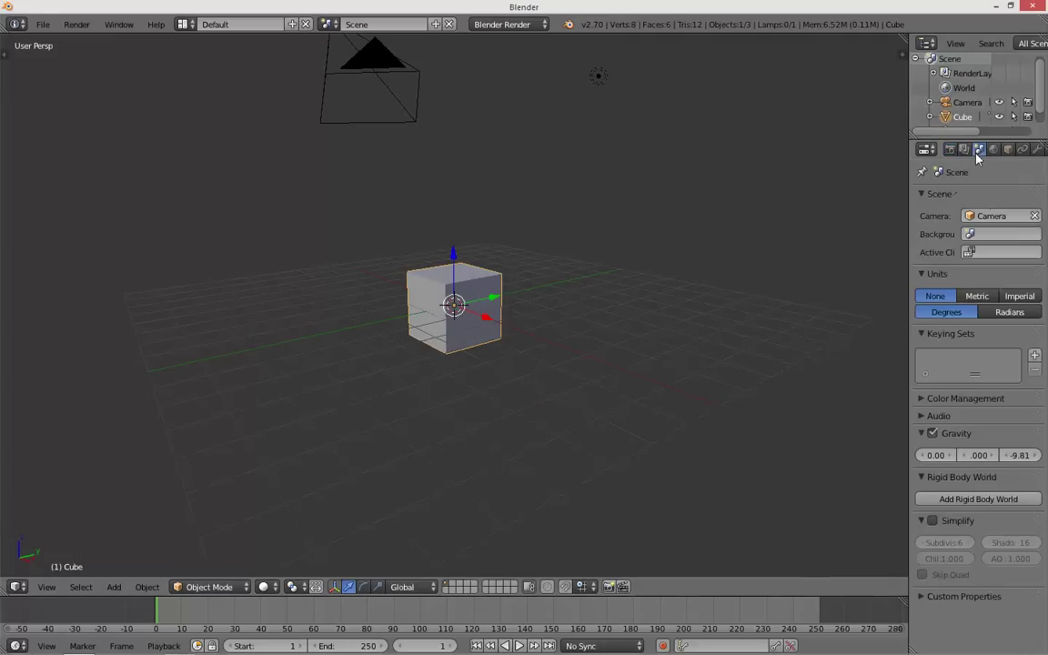
click(977, 296)
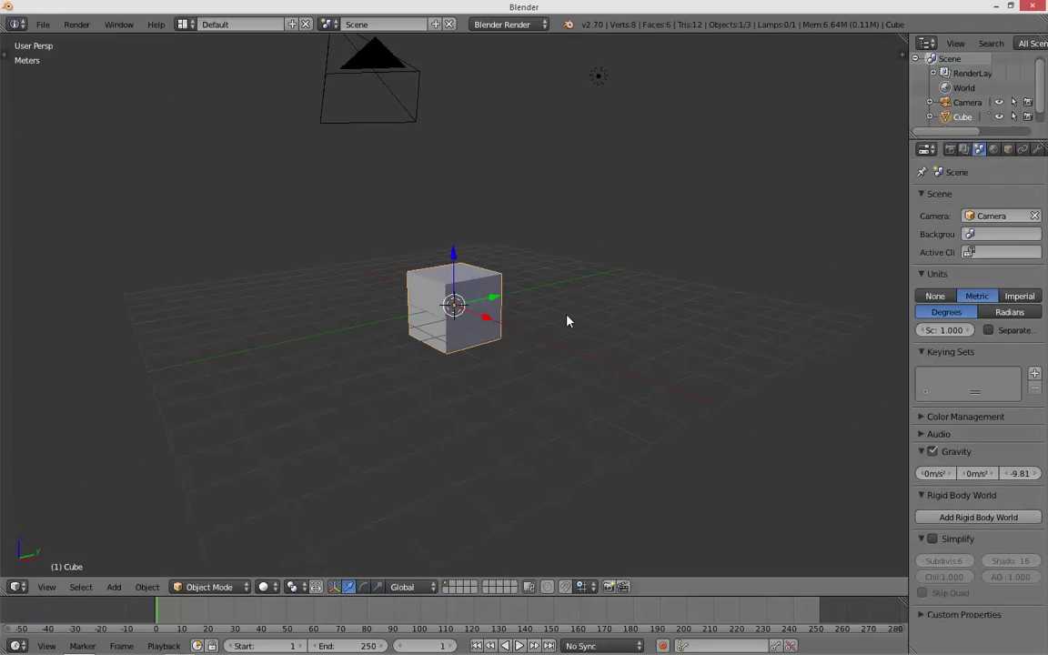
- Show the transform properties and scale the default cube to 2.4 on X and 0.1 on Z as the sofa base
key(t)
key(t)
scroll(641, 260, up, 1)
key(n)
scroll(641, 260, up, 6)
scroll(832, 238, up, 8)
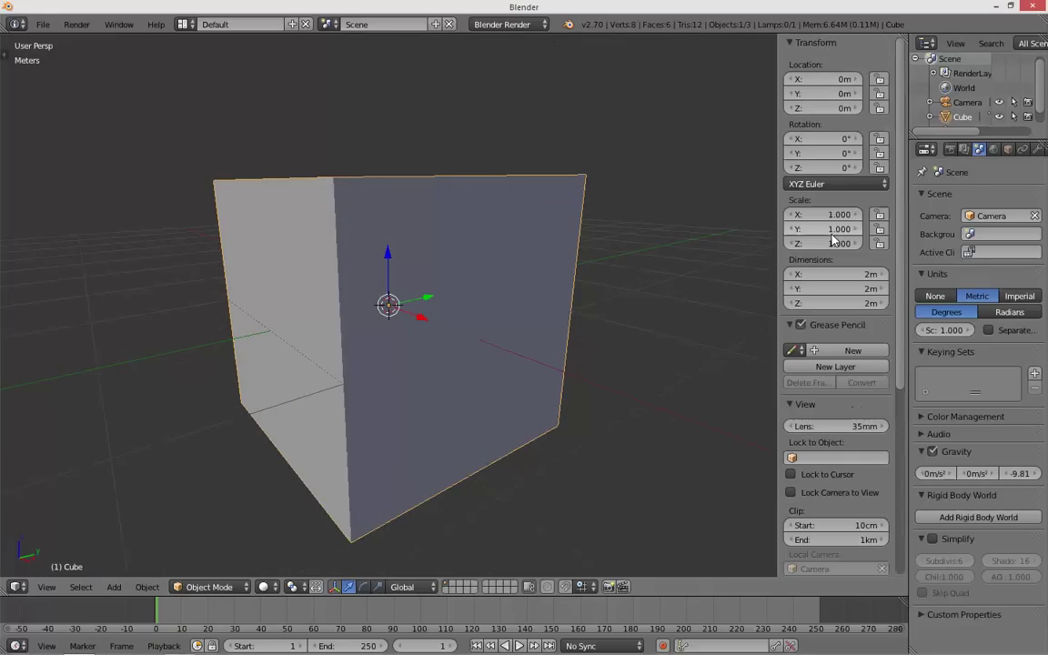
scroll(641, 182, down, 3)
middle_drag(536, 213, 789, 250)
click(821, 244)
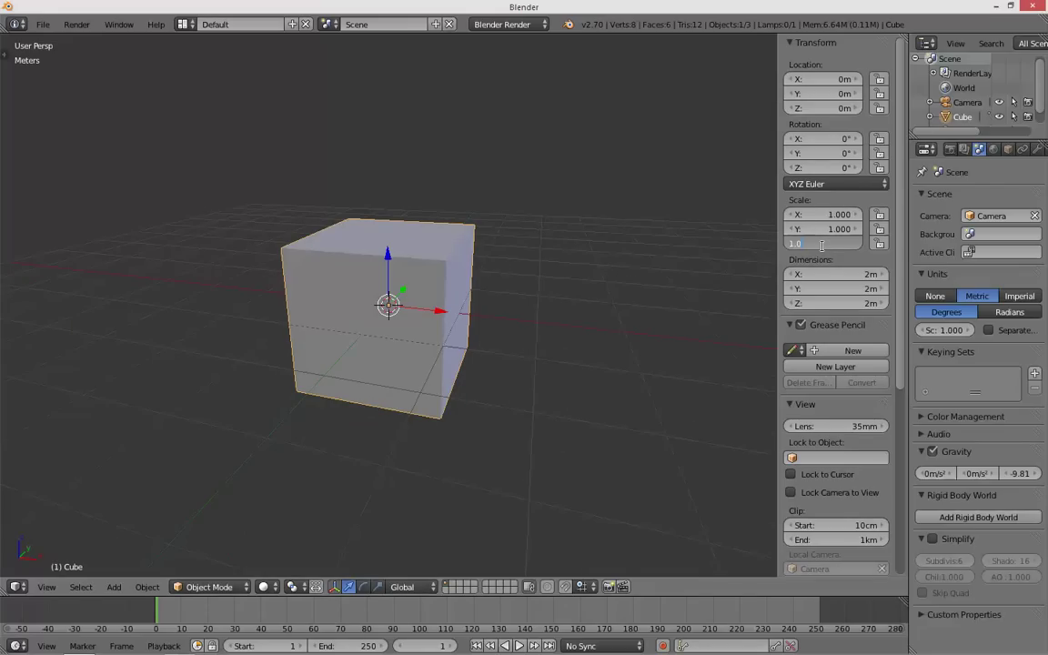
text(0.1)
key(Return)
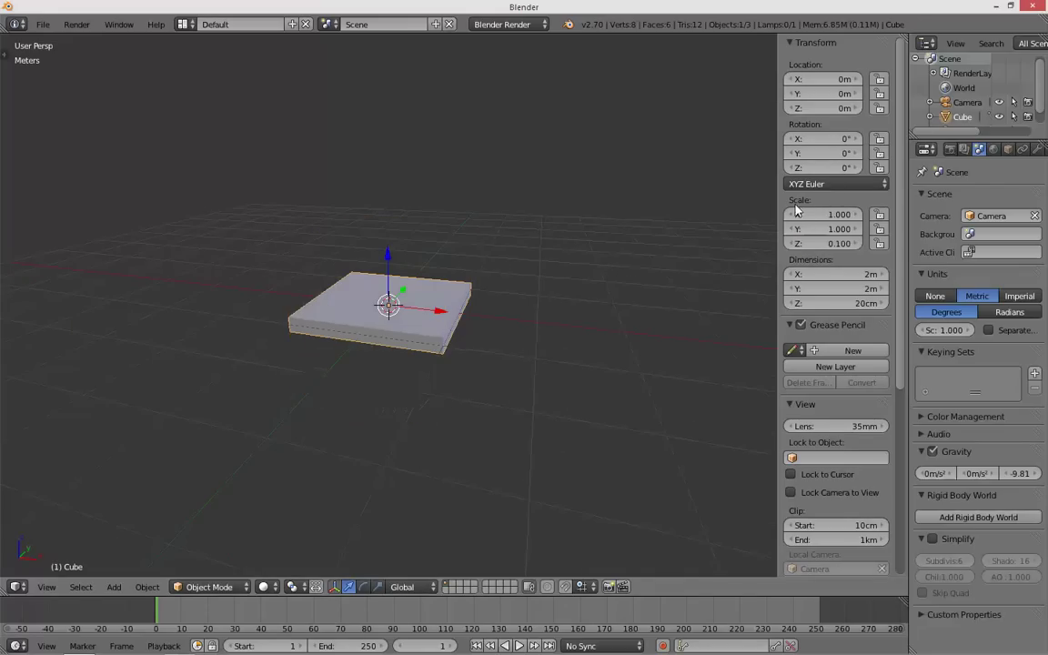
click(823, 214)
key(Return)
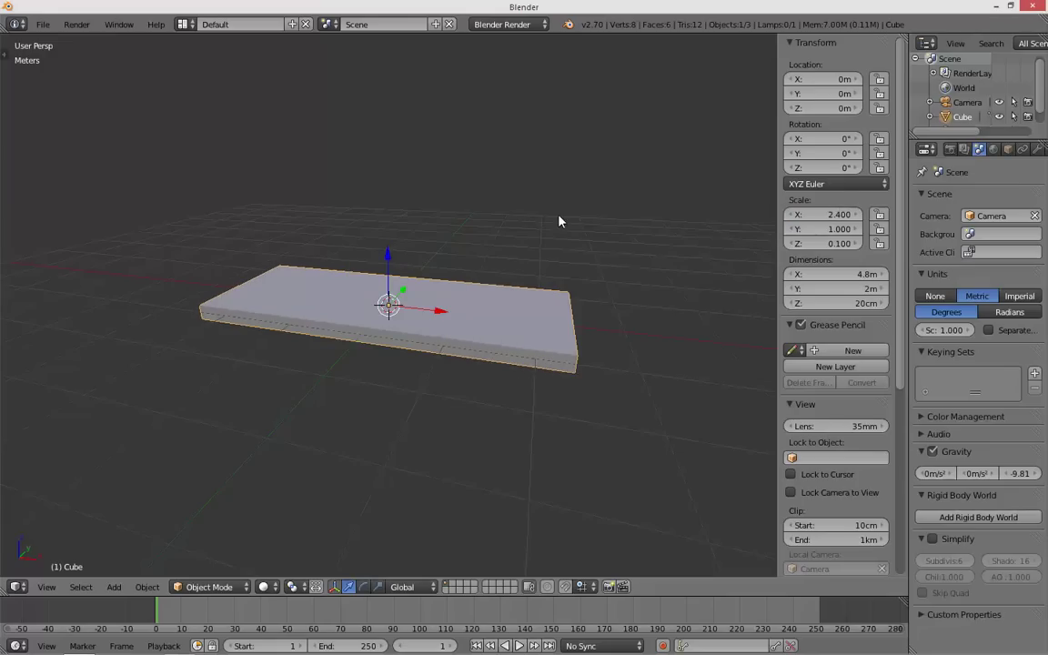
- Add a cube in front view and raise it to about 64 cm on Z
key(KP_1)
scroll(446, 229, up, 5)
scroll(436, 247, down, 5)
key(shift+a)
mouse_move(476, 271)
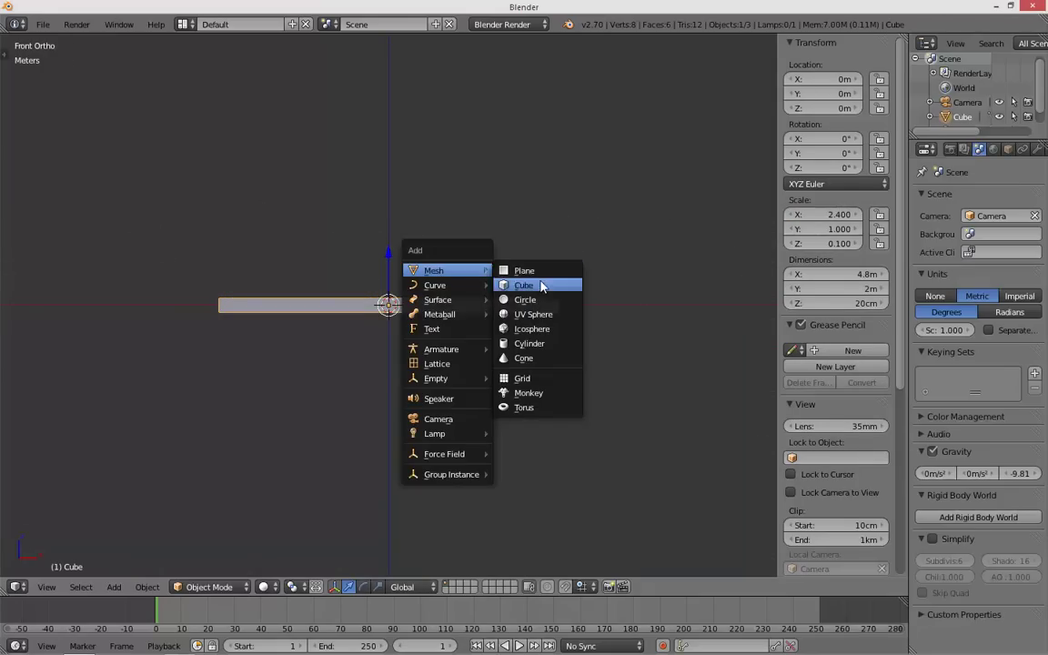
click(540, 286)
drag(394, 282, 397, 236)
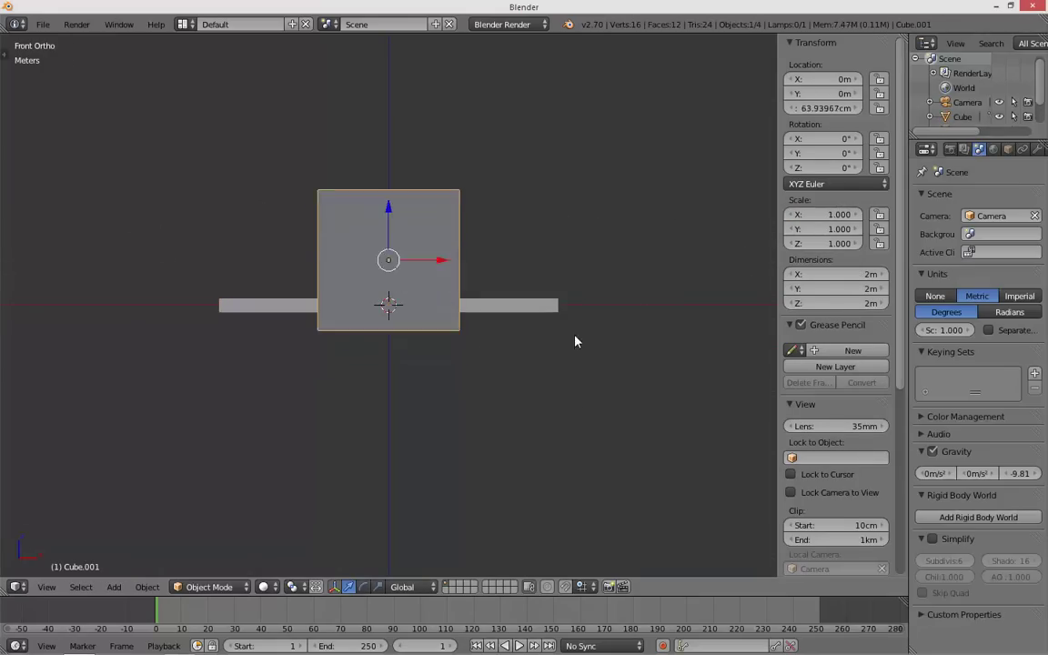
- Set the new cube's scale to 0.2 on X and 0.5 on Z to form an armrest
drag(846, 214, 841, 210)
click(839, 211)
text(0.)
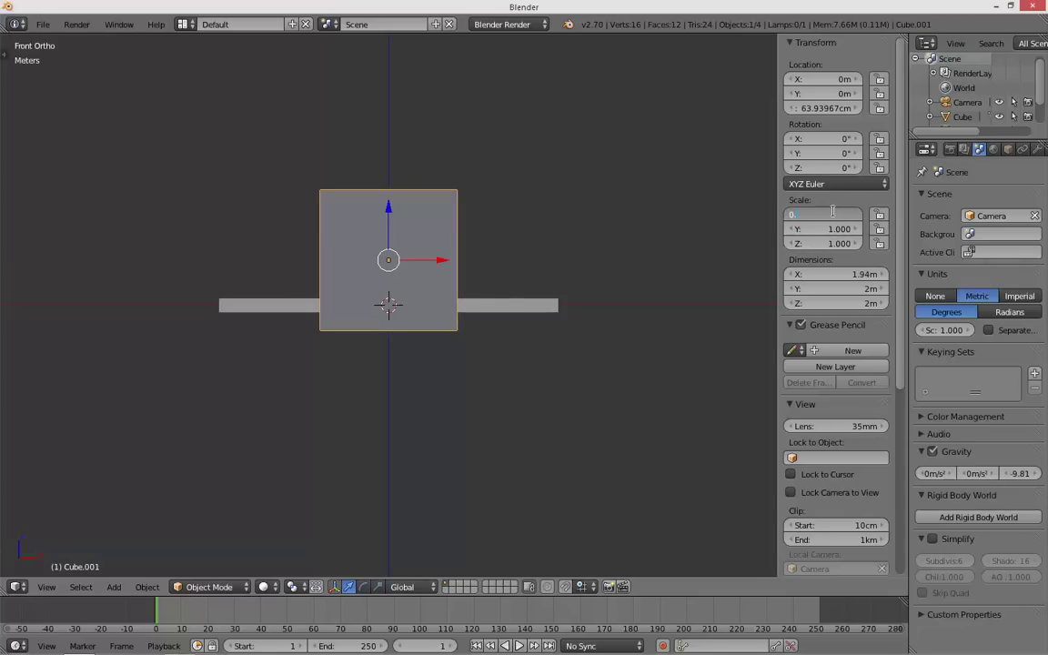
text(2)
key(Return)
click(822, 244)
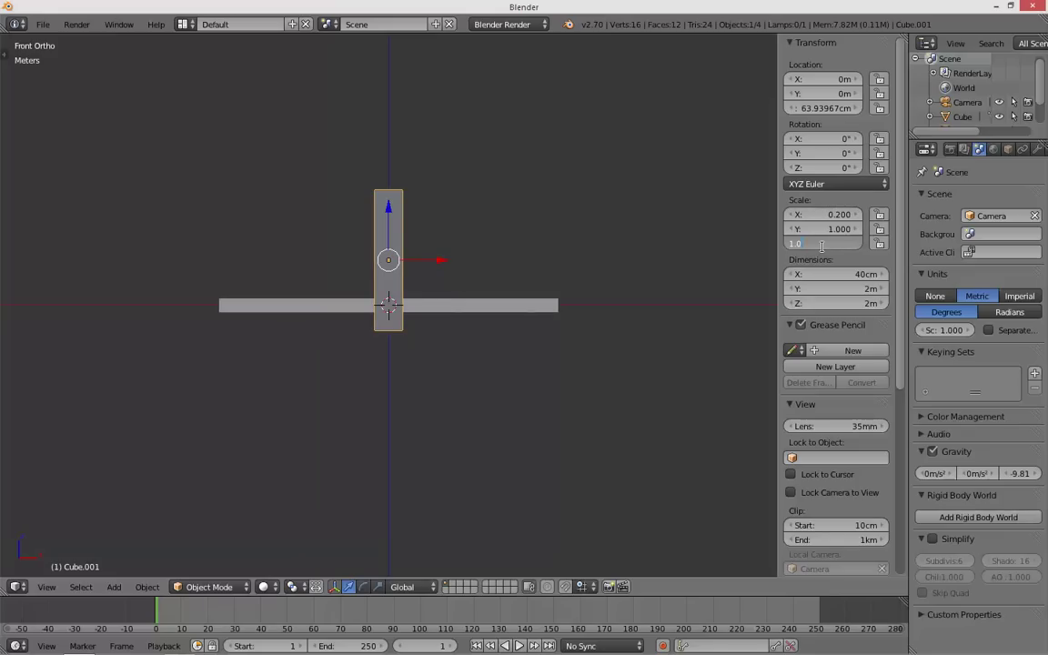
text(0.5)
key(Return)
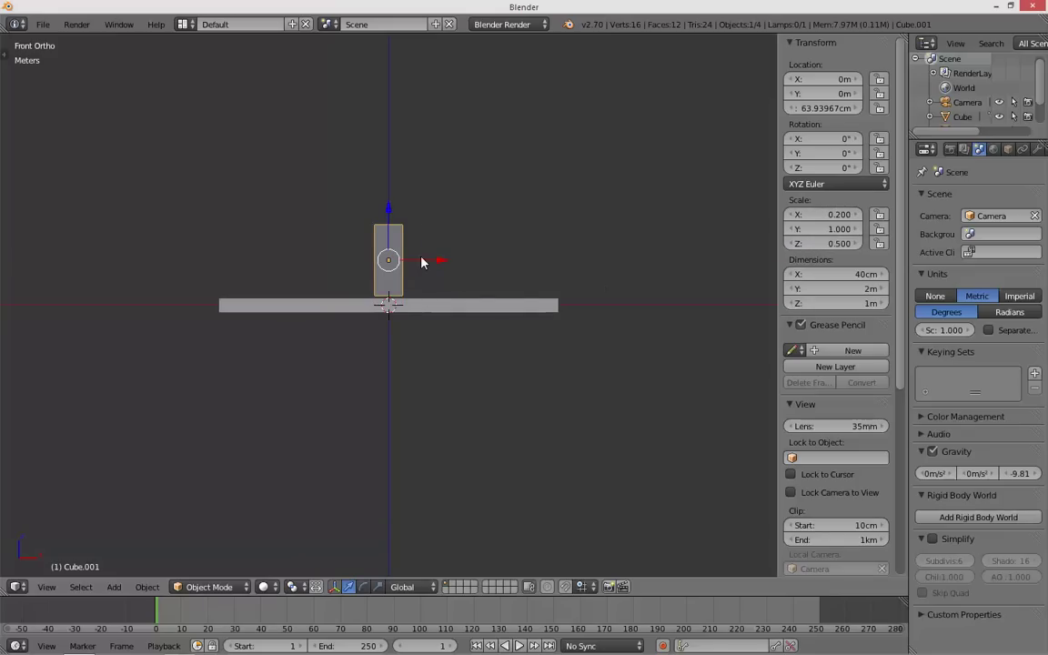
- Move the armrest onto the +X end of the base, at about 2.2 m on X and 60 cm on Z
key(g)
key(x)
click(627, 261)
scroll(413, 300, up, 10)
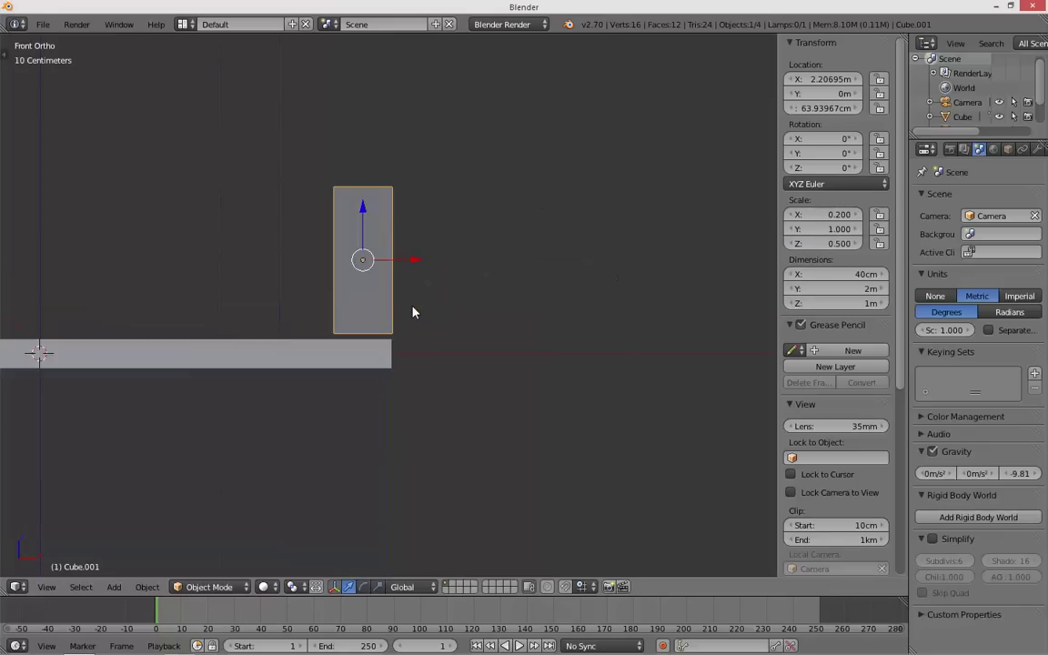
key(g)
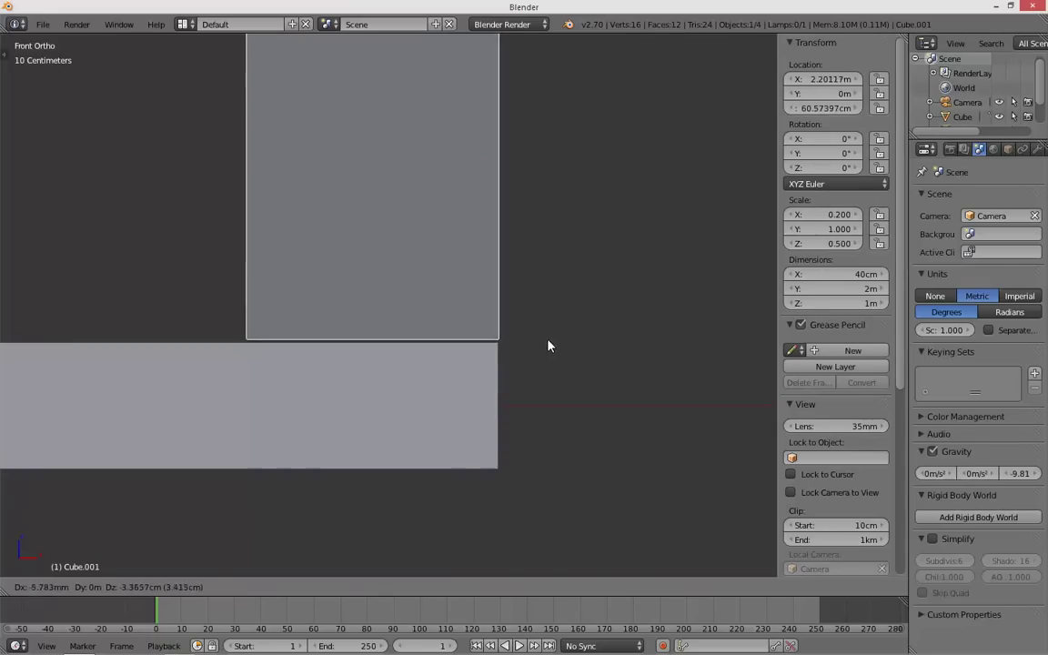
click(533, 353)
- Duplicate the armrest and place the copy near the opposite end of the base, at about -2.16 m on X
scroll(527, 348, down, 2)
scroll(528, 347, down, 8)
shift+middle_drag(606, 306, 830, 302)
key(shift+d)
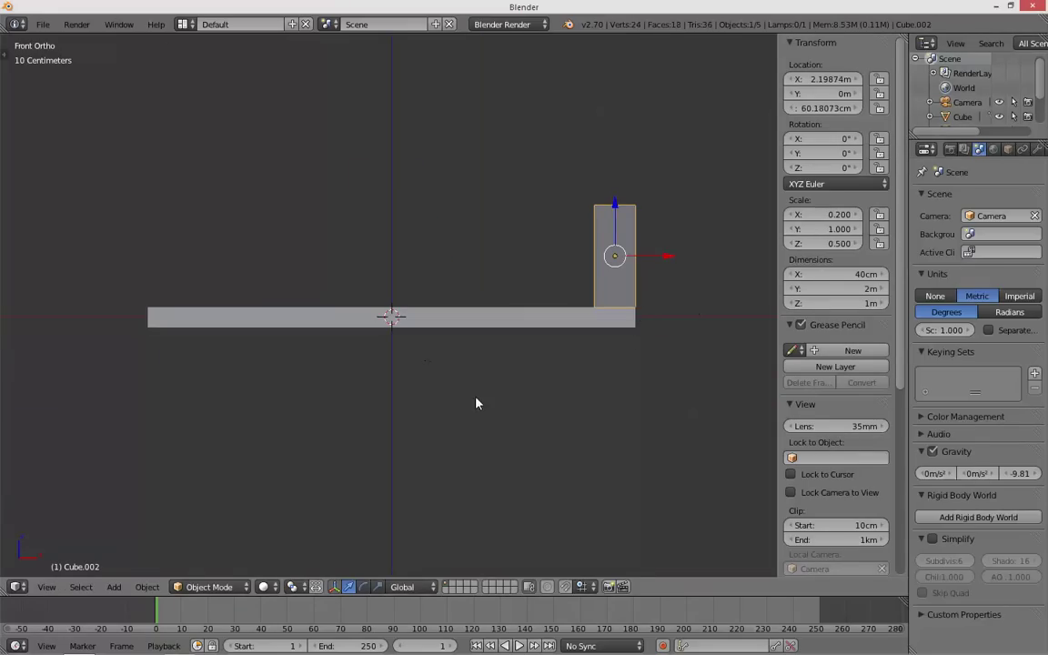
click(210, 265)
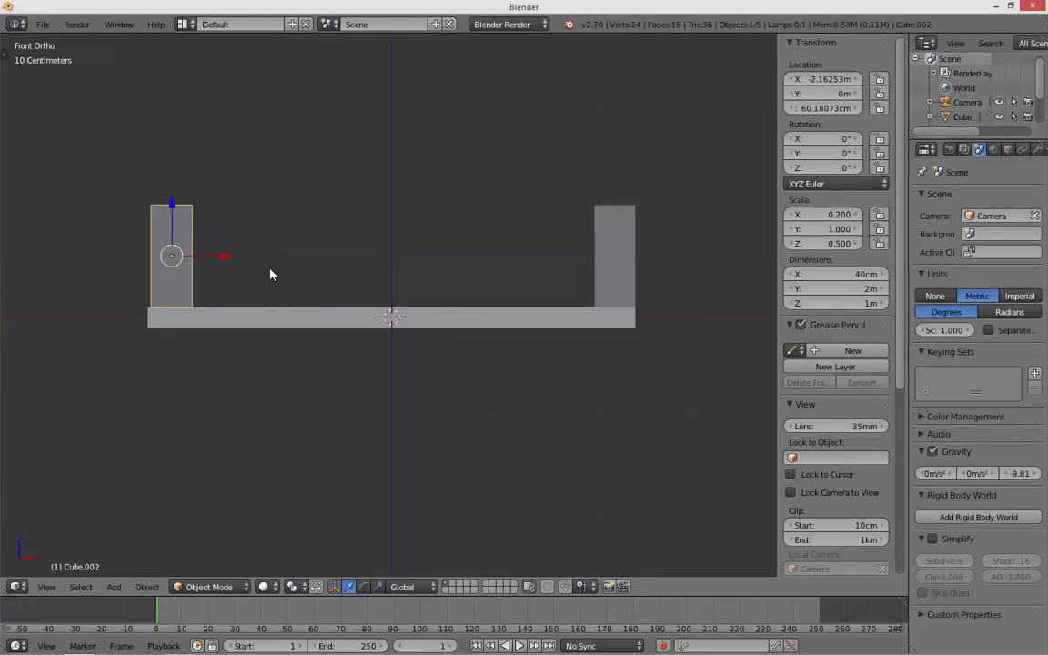
middle_drag(271, 274, 276, 270)
key(KP_3)
key(KP_1)
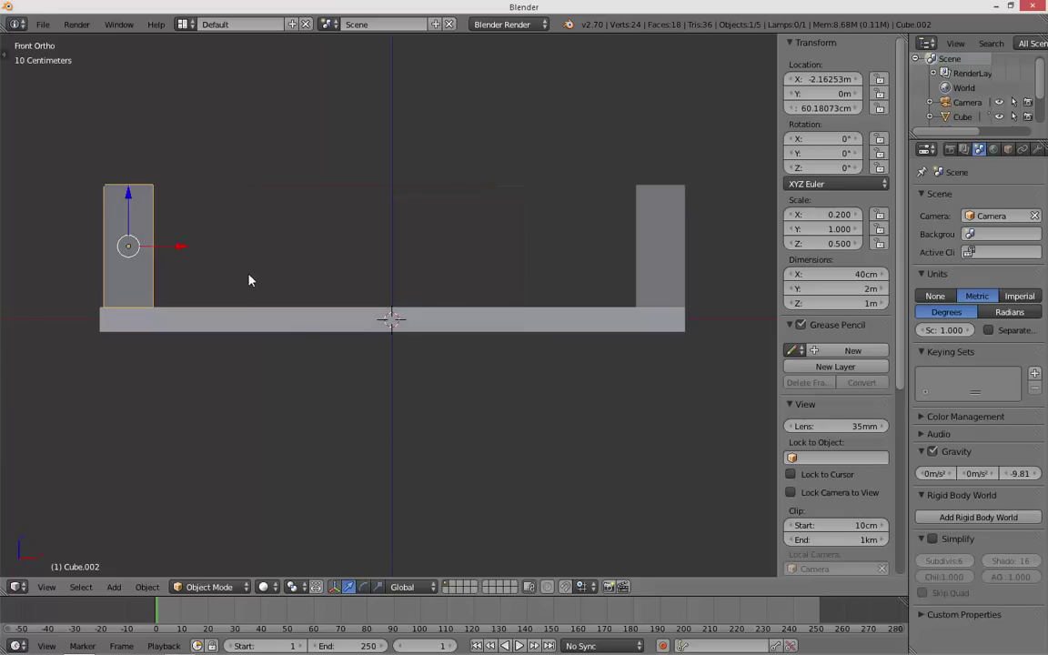
- Align the duplicated armrest flush with the base's end, at about -2.2 m on X, and deselect it
shift+middle_drag(285, 278, 587, 290)
scroll(528, 288, up, 5)
shift+middle_drag(524, 288, 526, 304)
scroll(566, 223, up, 2)
drag(600, 170, 467, 192)
scroll(637, 313, down, 9)
key(a)
- Add a cube in side view and scale it down uniformly to about 0.2, with wireframe shading on
shift+middle_drag(541, 317, 341, 333)
key(KP_3)
key(shift+a)
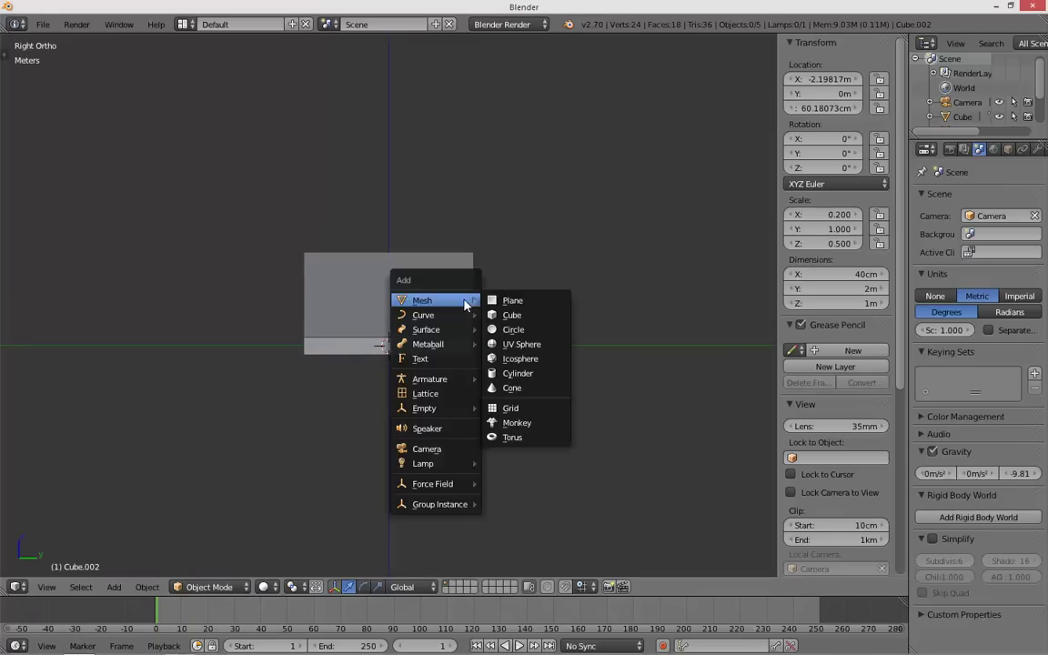
click(525, 318)
key(z)
scroll(657, 400, up, 4)
key(s)
click(438, 377)
- Move the small cube to the rear of the base at about 89 cm on Y and thin it to about 0.107 on Y
key(g)
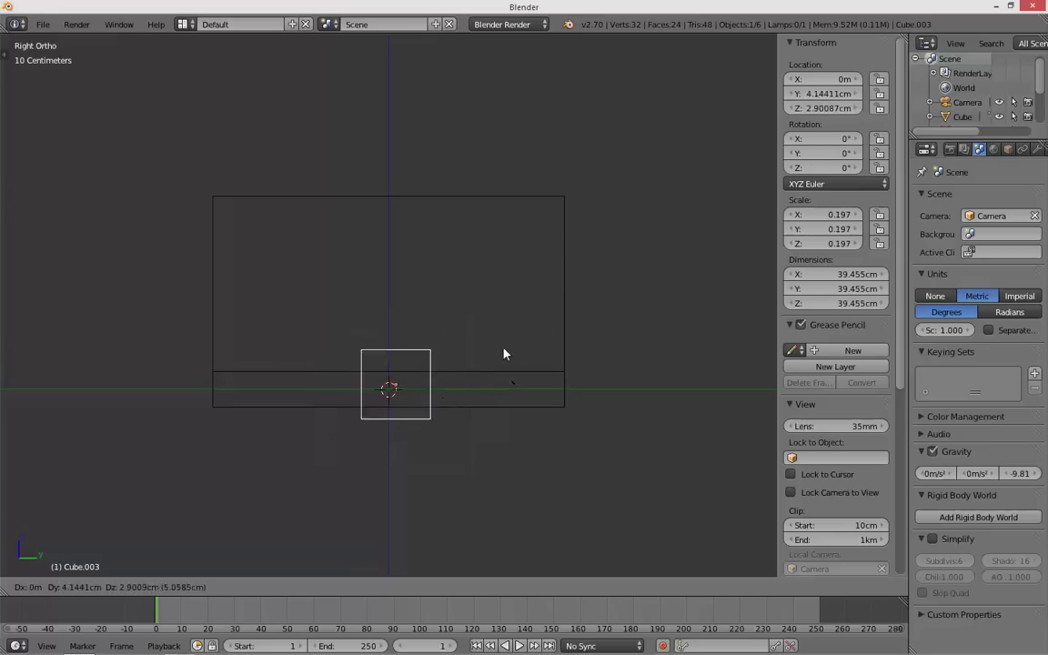
click(597, 298)
shift+middle_drag(597, 298, 502, 294)
key(s)
key(y)
click(475, 302)
key(g)
key(y)
click(485, 302)
shift+middle_drag(476, 299, 451, 283)
- Stretch the backrest block to about 0.494 on Z and rest it on the base at about 59 cm on Z
key(g)
key(z)
click(434, 218)
key(s)
key(z)
click(510, 291)
key(g)
key(z)
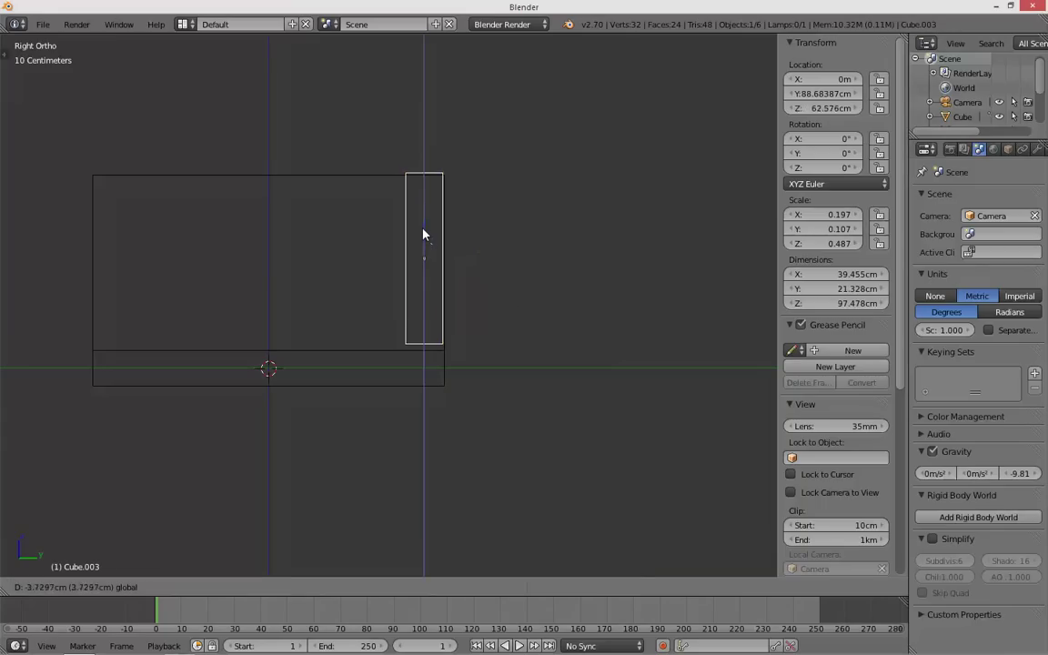
click(459, 274)
key(s)
key(z)
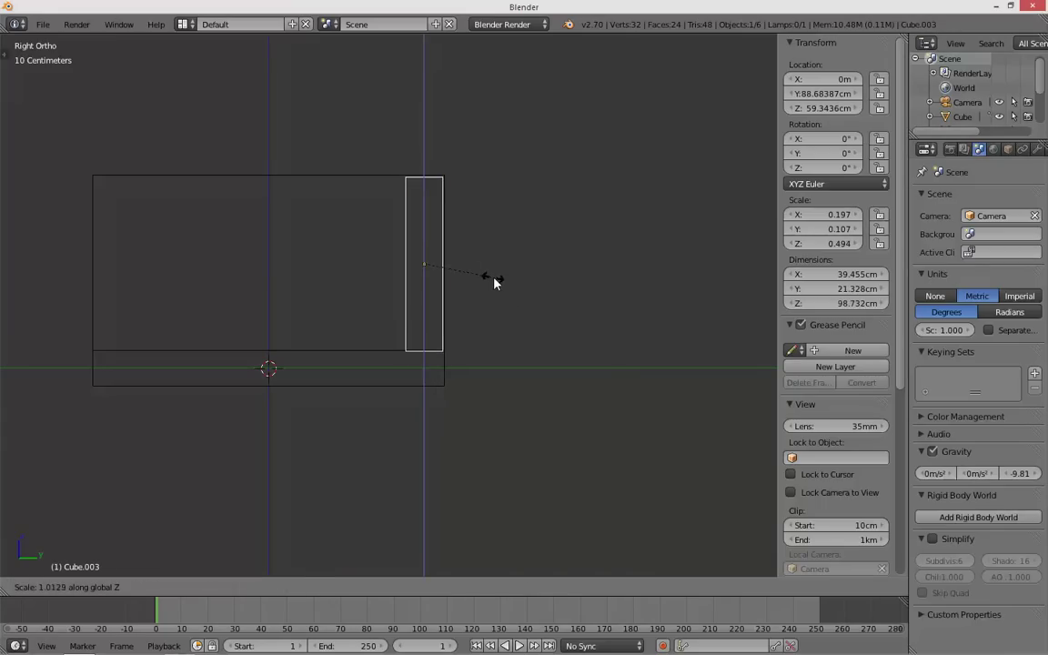
click(494, 278)
- Raise the backrest block's top face level with the armrests, nudge the block to about 89 cm on Y, and restore solid shading
key(Tab)
shift+middle_drag(467, 256, 456, 278)
scroll(456, 276, up, 4)
key(Tab)
key(Tab)
alt+right_click(421, 95)
key(g)
key(z)
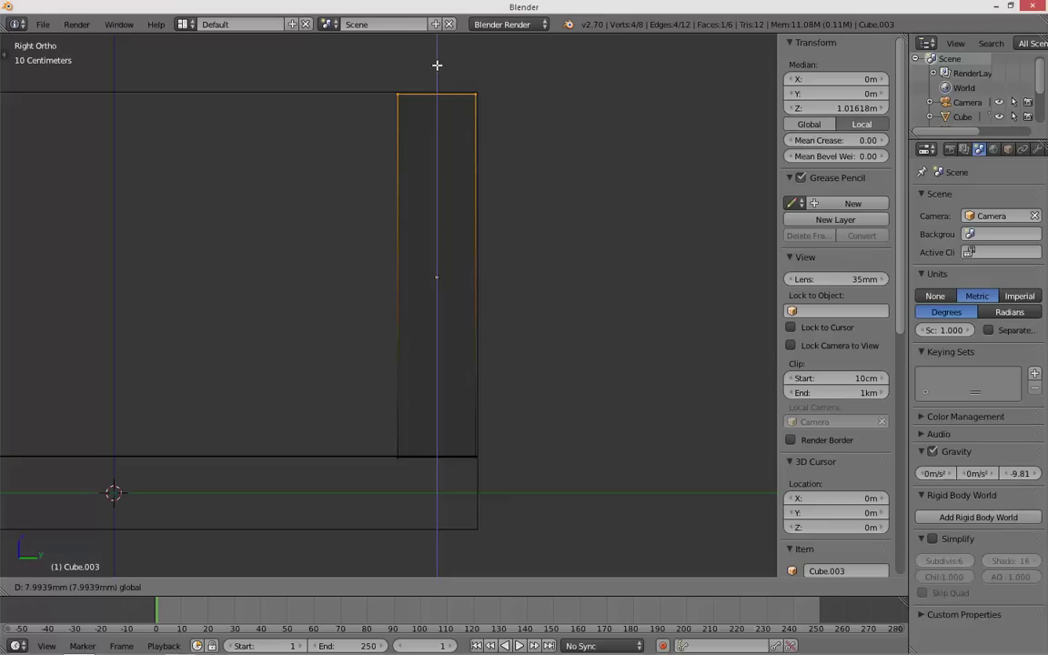
click(429, 64)
key(Tab)
shift+drag(486, 275, 500, 278)
key(a)
scroll(440, 271, down, 1)
key(z)
- Scale the backrest to about 1.99 on X so it spans between the armrests, and deselect it
middle_drag(264, 256, 392, 285)
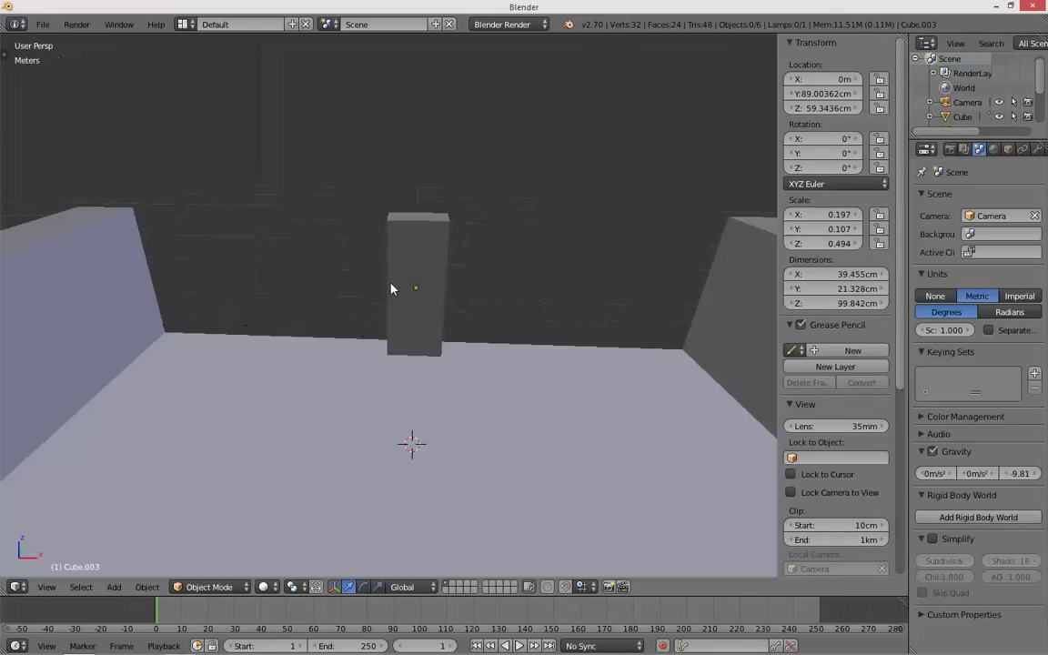
right_click(401, 289)
scroll(414, 310, down, 4)
key(s)
key(x)
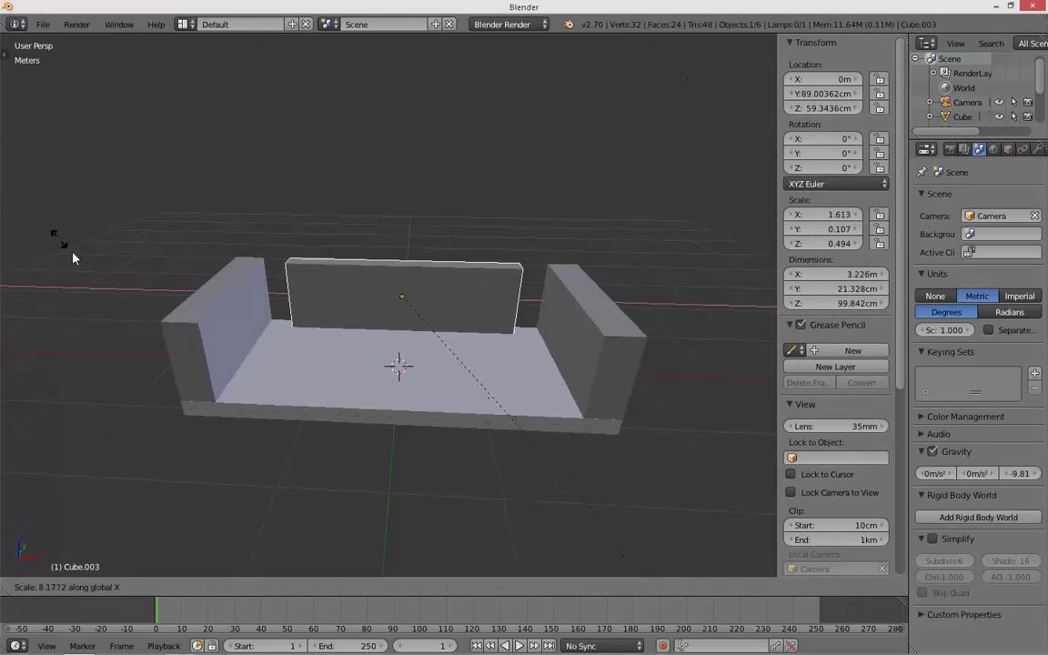
click(297, 529)
key(a)
- Add a cube at the scene centre in front view for a seat cushion
middle_drag(448, 364, 440, 304)
key(KP_1)
key(shift+a)
mouse_move(443, 300)
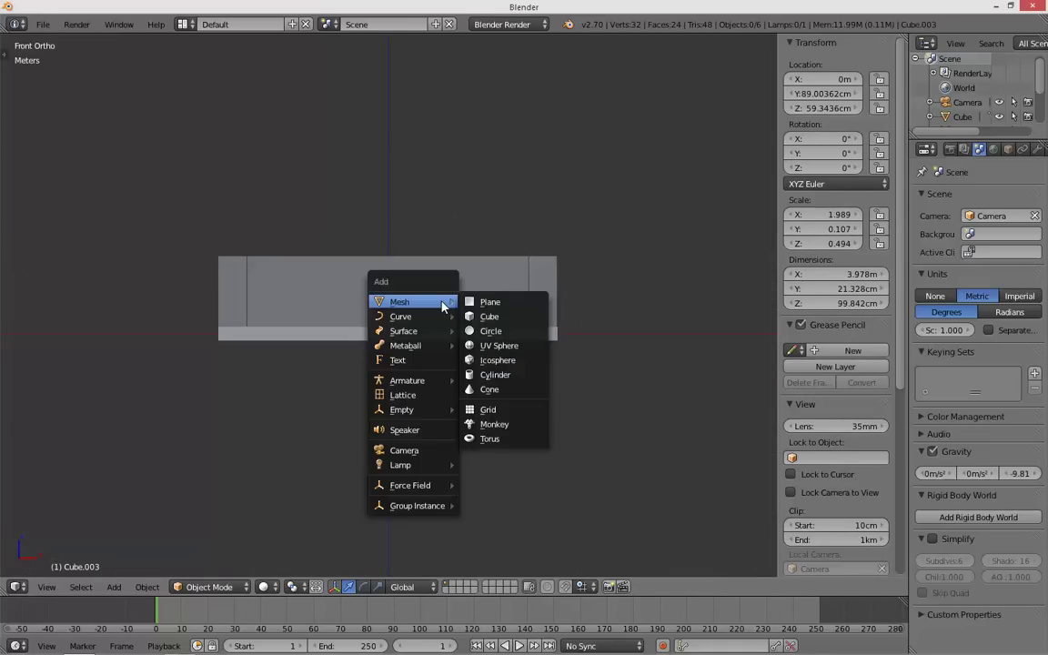
click(492, 317)
key(s)
key(Escape)
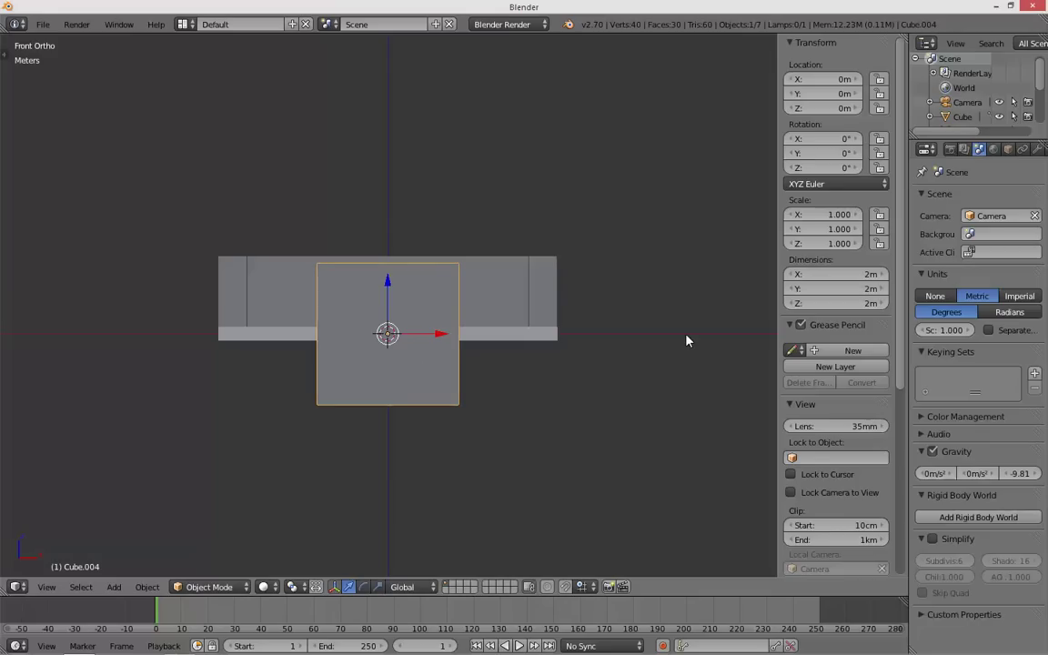
- Set the seat cushion's scale to 0.98 on X and 0.2 on Z
click(822, 215)
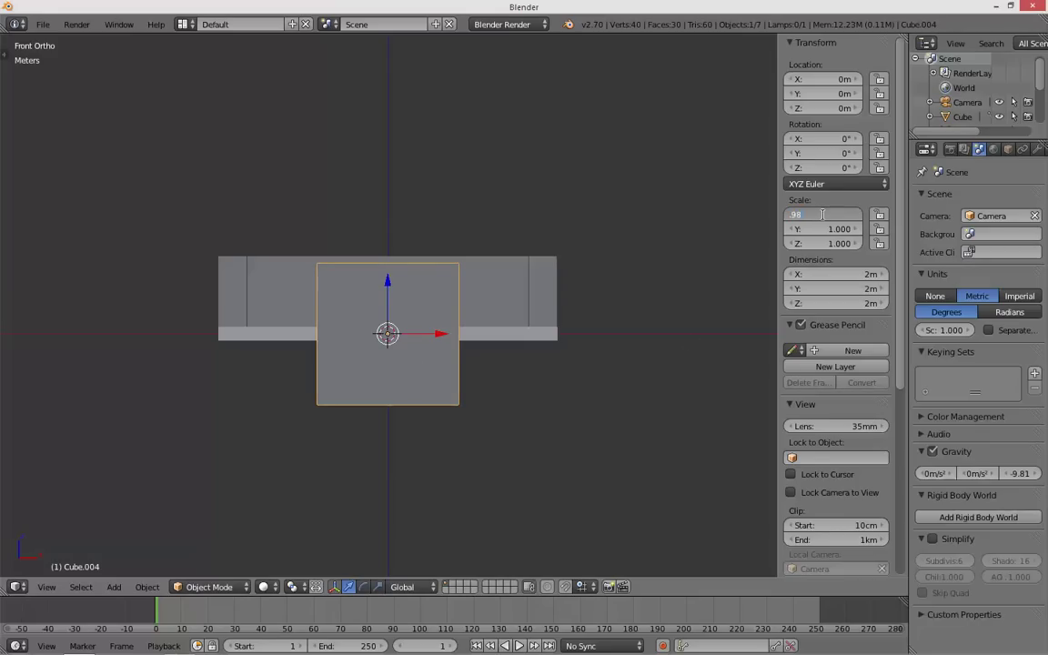
key(Return)
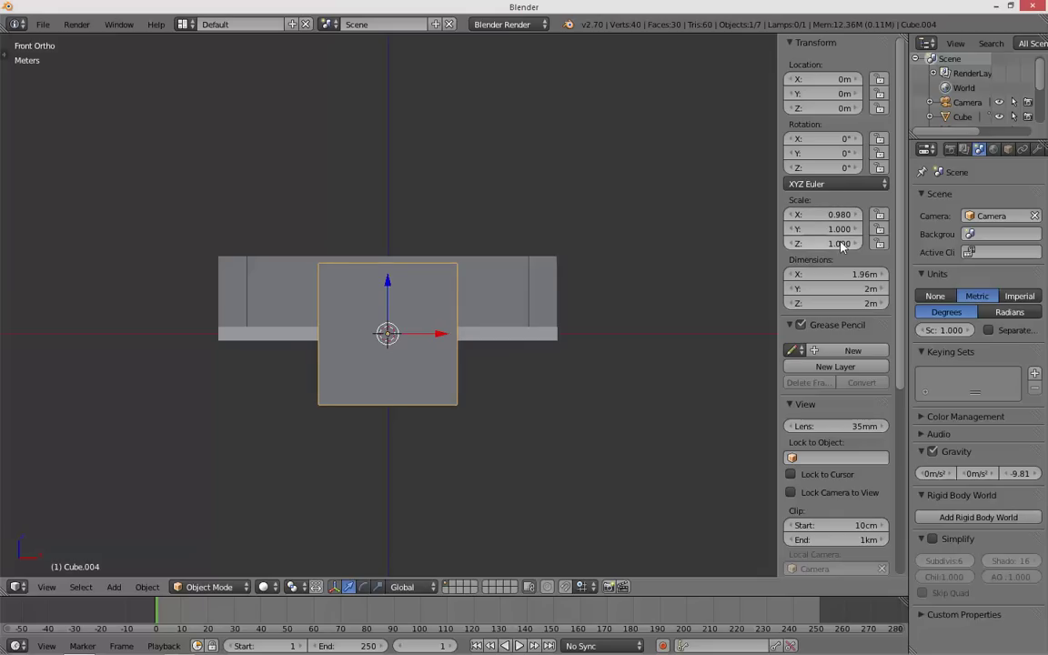
click(831, 242)
text(.2)
key(Return)
- Move the seat cushion onto the +X half of the base, at about 1 m on X and 31 cm on Z
scroll(384, 422, up, 4)
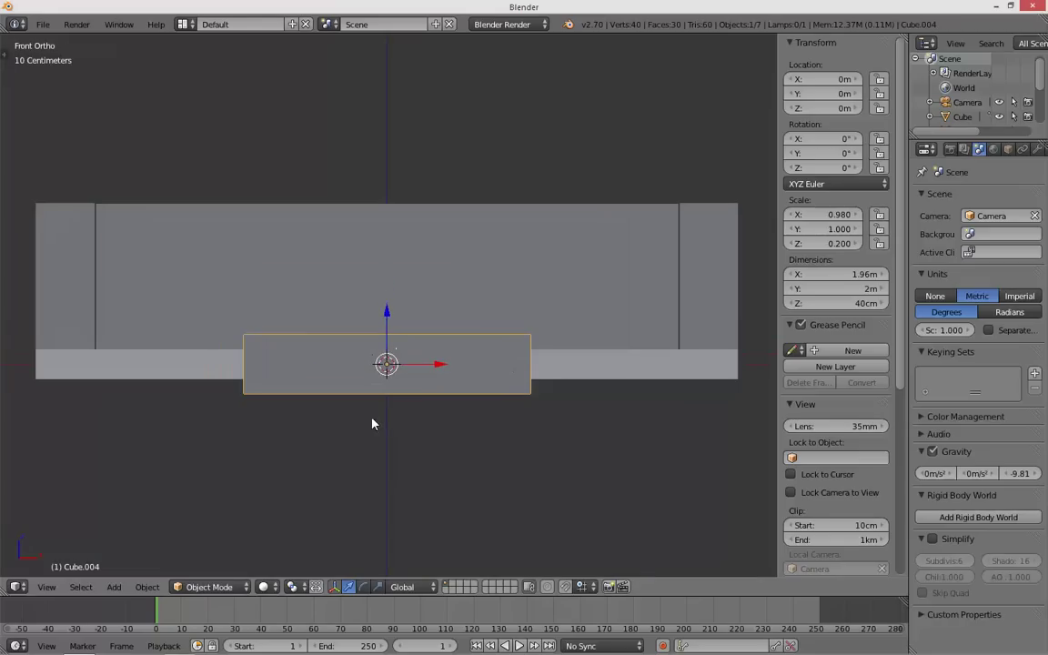
key(z)
key(g)
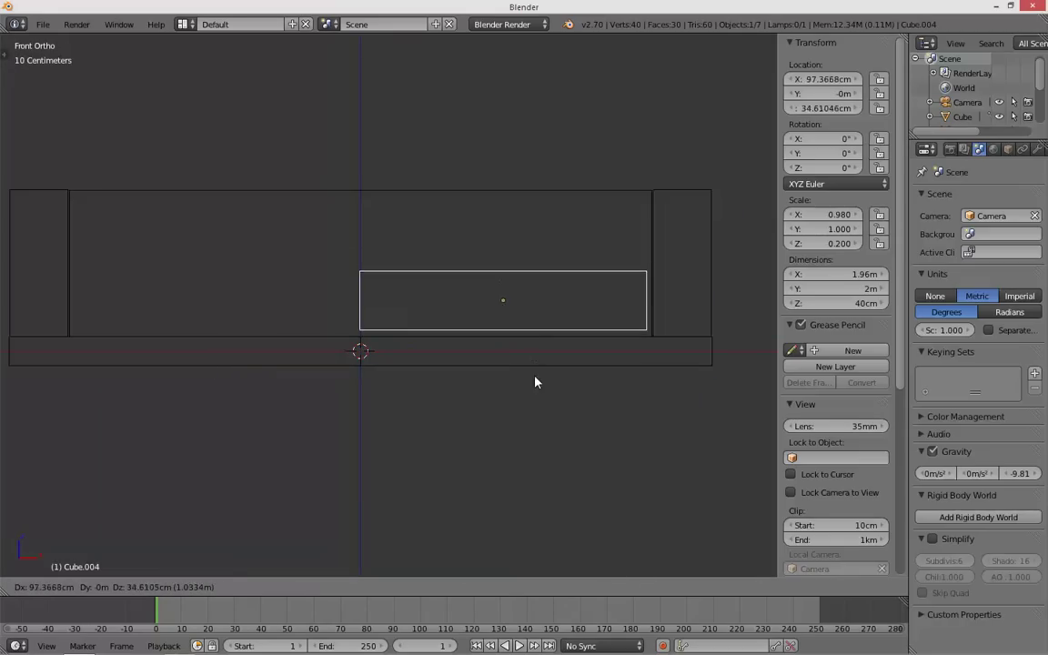
click(570, 418)
key(z)
- Shift the seat cushion forward along Y to about -34 cm in a wireframe side view
mouse_move(532, 296)
shift+middle_down()
mouse_move(514, 273)
mouse_move(511, 393)
mouse_move(479, 347)
mouse_move(222, 332)
mouse_move(279, 333)
mouse_move(281, 321)
shift+middle_up()
key(KP_3)
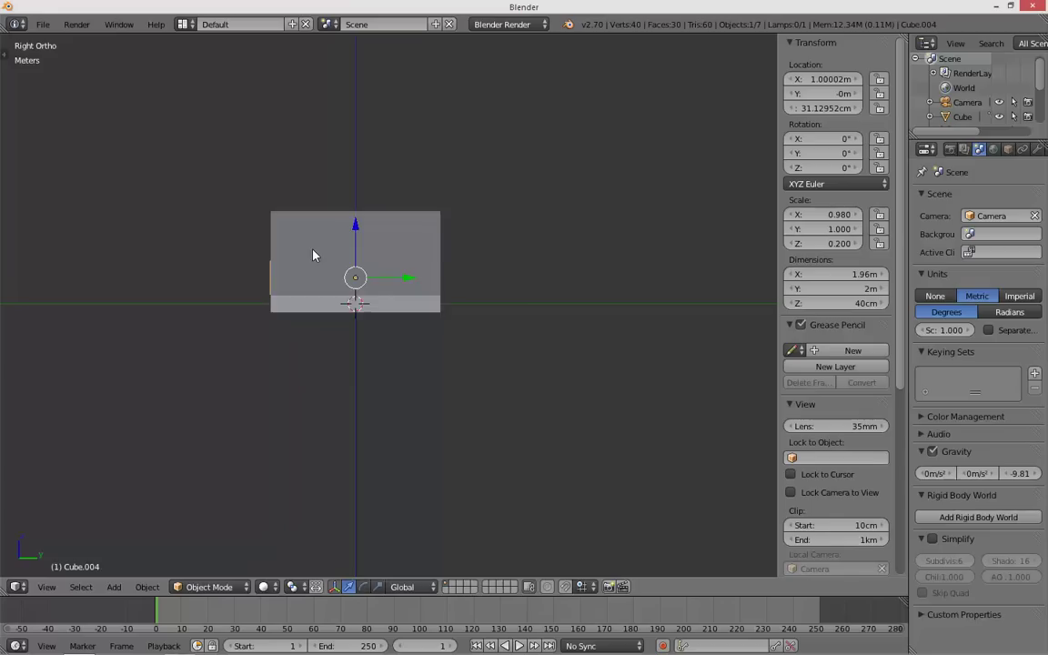
scroll(344, 273, up, 4)
key(z)
shift+middle_drag(311, 275, 446, 343)
key(g)
key(y)
click(390, 304)
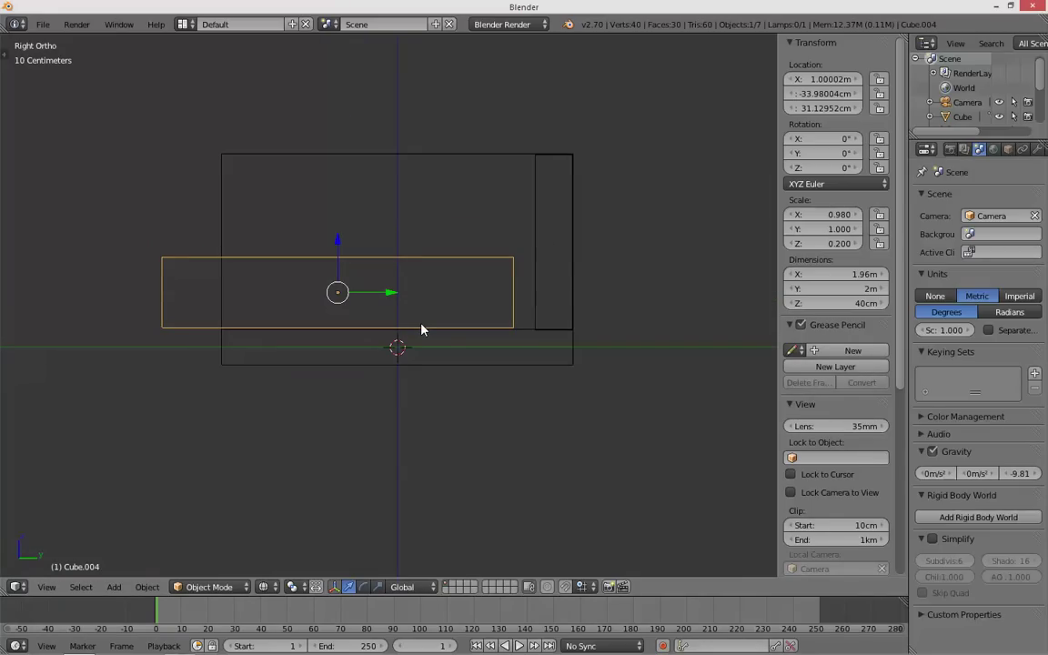
shift+middle_drag(389, 349, 408, 356)
key(s)
key(y)
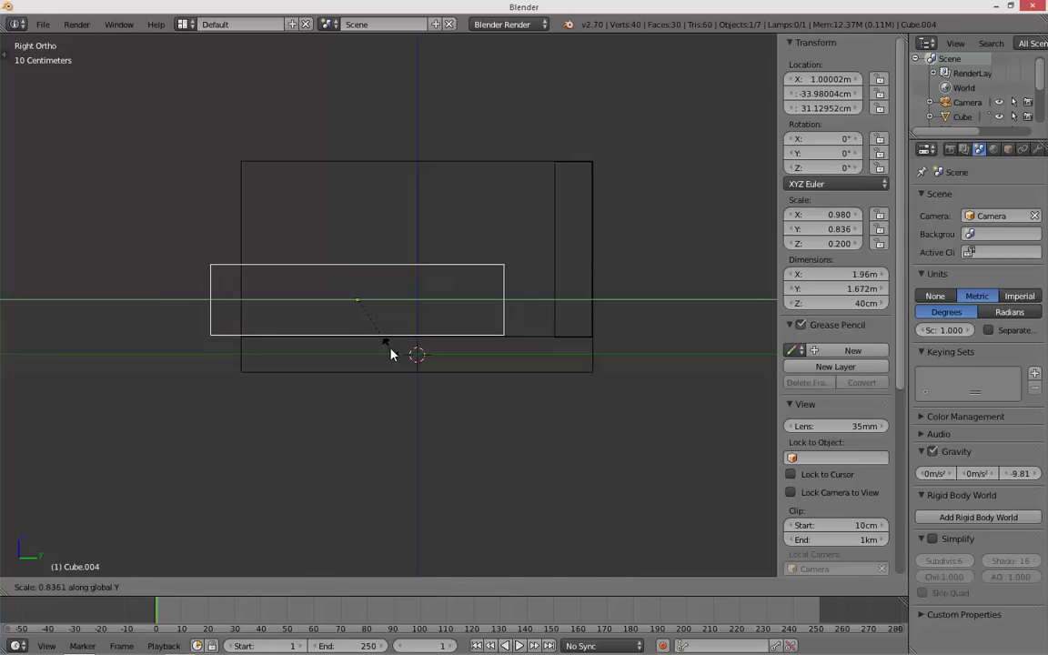
right_click(391, 351)
- Scale the seat cushion to about 0.762 on Y and shift it to about -41 cm on Y
key(s)
key(y)
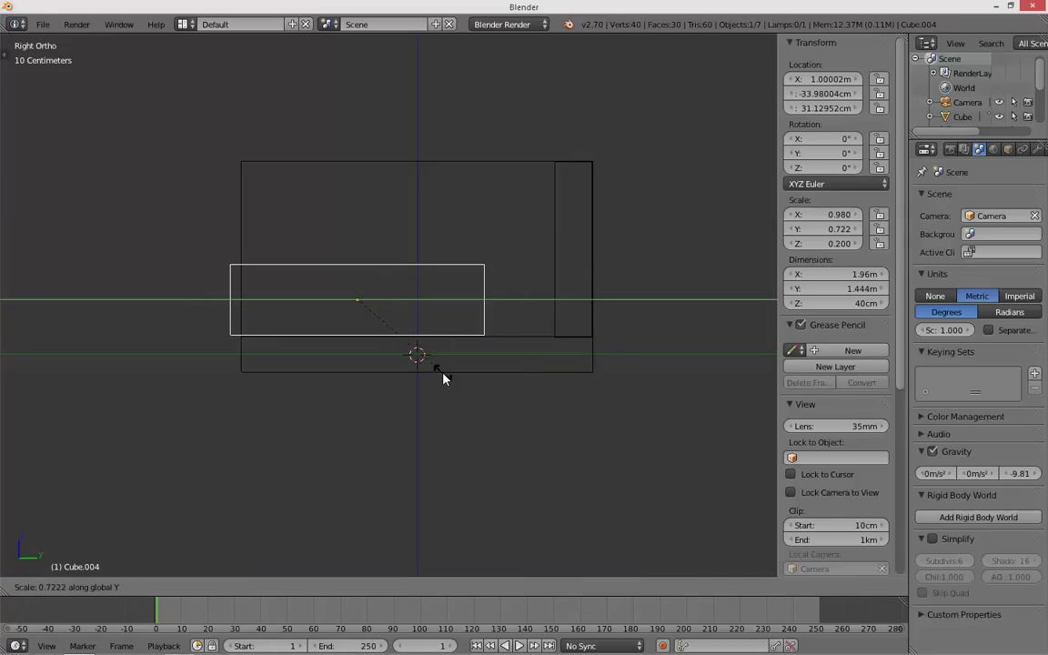
click(437, 373)
key(g)
key(y)
click(390, 306)
key(s)
key(y)
click(418, 378)
key(g)
key(y)
click(397, 305)
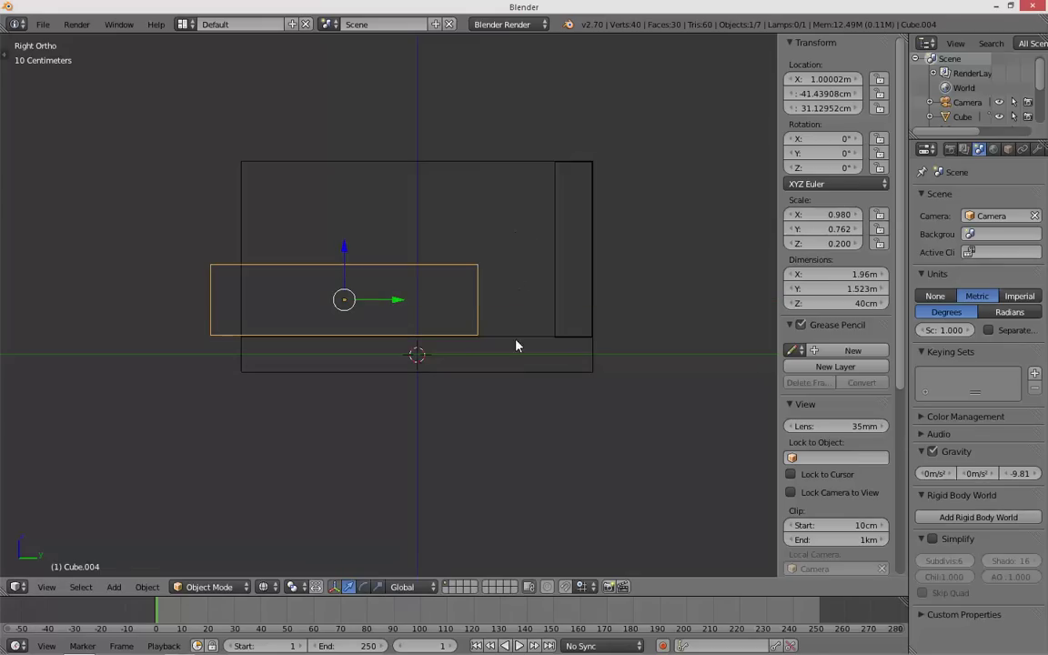
- Return to solid shading and reselect the seat cushion
key(a)
key(z)
scroll(442, 291, down, 4)
mouse_move(442, 291)
middle_down()
mouse_move(516, 355)
mouse_move(679, 367)
mouse_move(597, 340)
middle_up()
key(KP_3)
right_click(317, 305)
right_click(317, 305)
- Switch the render engine to Cycles Render
middle_drag(361, 313, 446, 340)
click(538, 26)
click(505, 76)
- Add four evenly spaced loop cuts dividing the seat cushion's width along X in Edit Mode
middle_drag(436, 182, 397, 311)
key(Tab)
key(r)
key(Escape)
key(a)
key(a)
key(a)
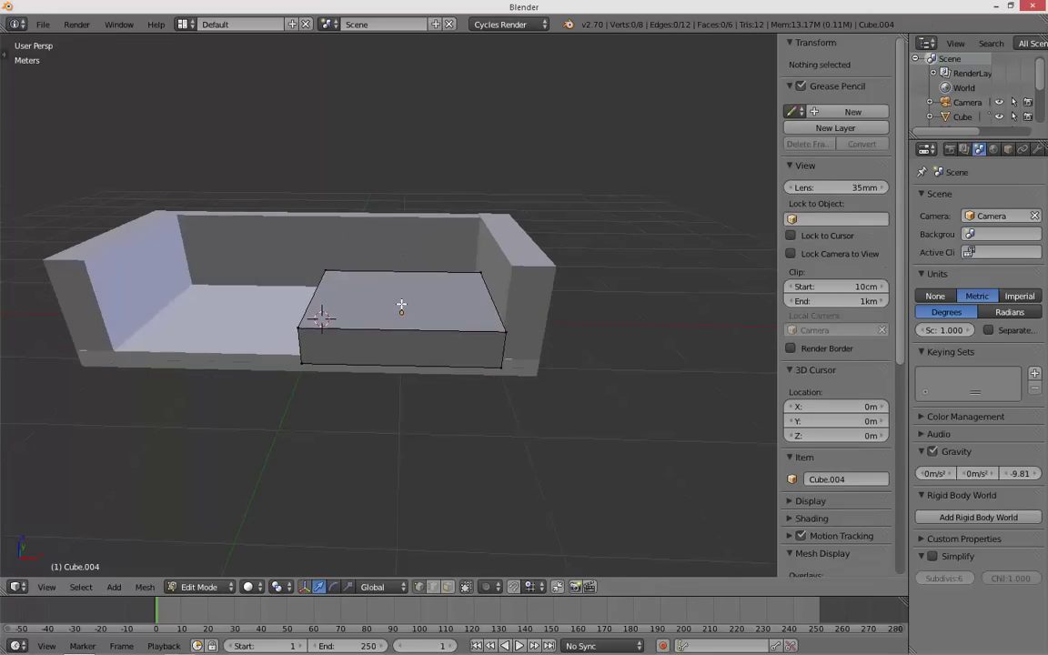
key(ctrl+r)
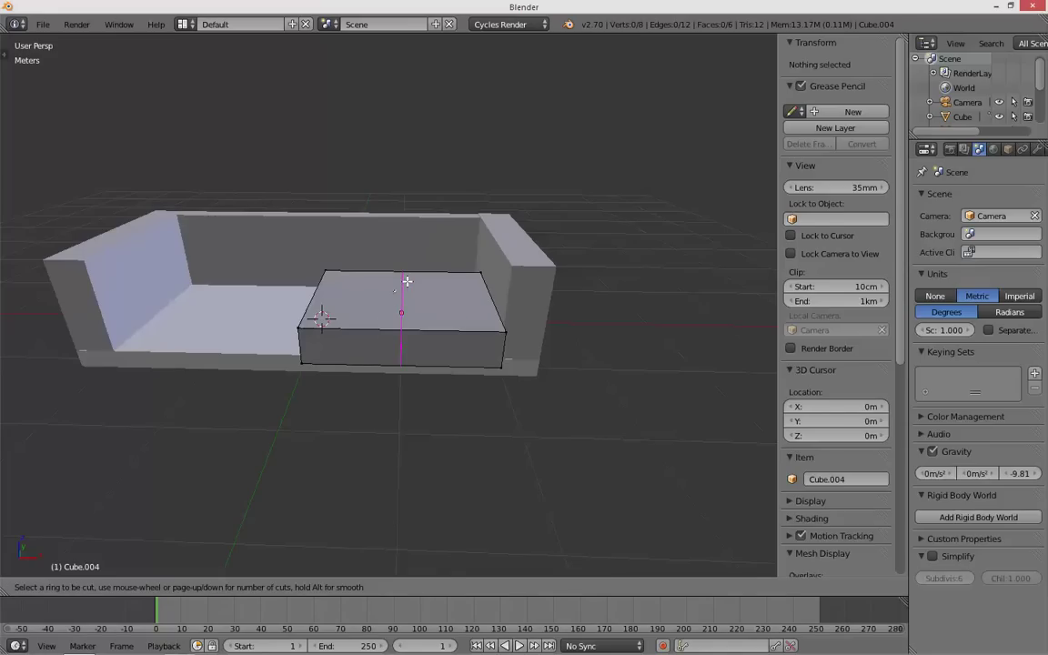
key(4)
double_click(407, 281)
key(a)
- Add four evenly spaced loop cuts dividing the seat cushion's depth along Y
middle_drag(405, 283, 364, 320)
key(ctrl+r)
key(4)
double_click(434, 297)
key(a)
- Add two horizontal loop cuts around the seat cushion's sides, dividing its height
key(ctrl+r)
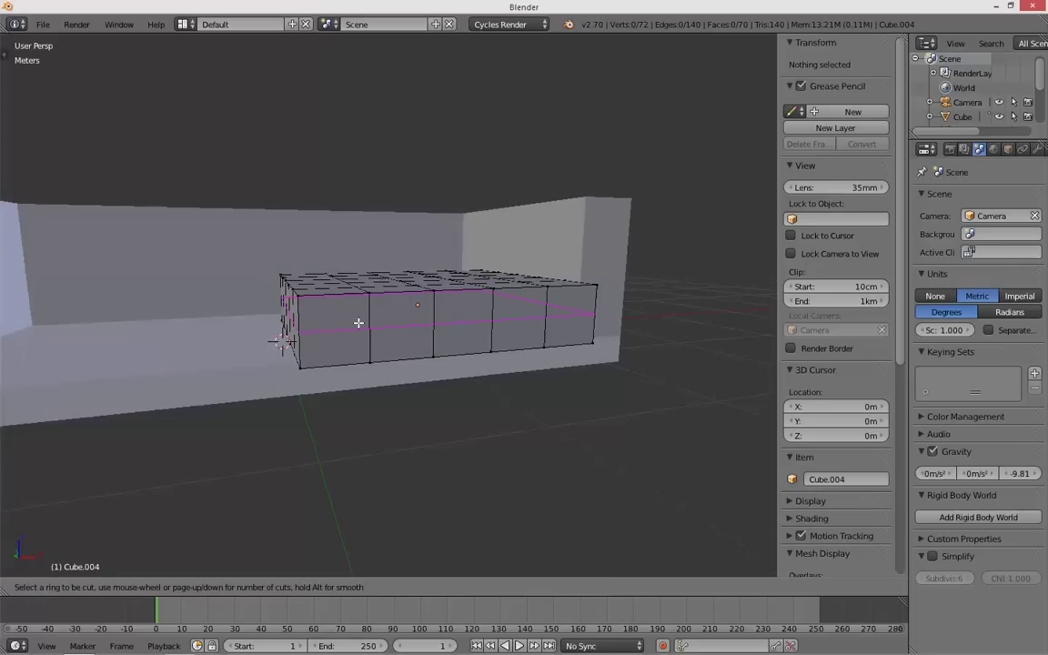
double_click(404, 330)
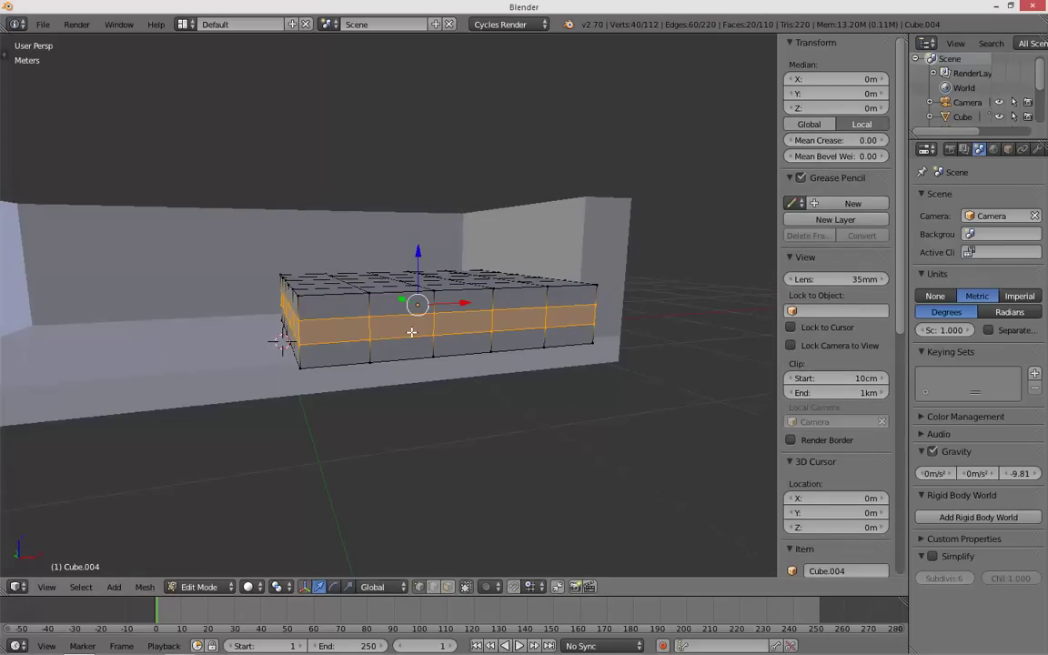
key(a)
- Add a Multiresolution modifier to the seat cushion in Object Mode and subdivide it to level 2
middle_drag(437, 336, 418, 365)
scroll(419, 365, down, 3)
scroll(996, 155, down, 1)
click(1007, 149)
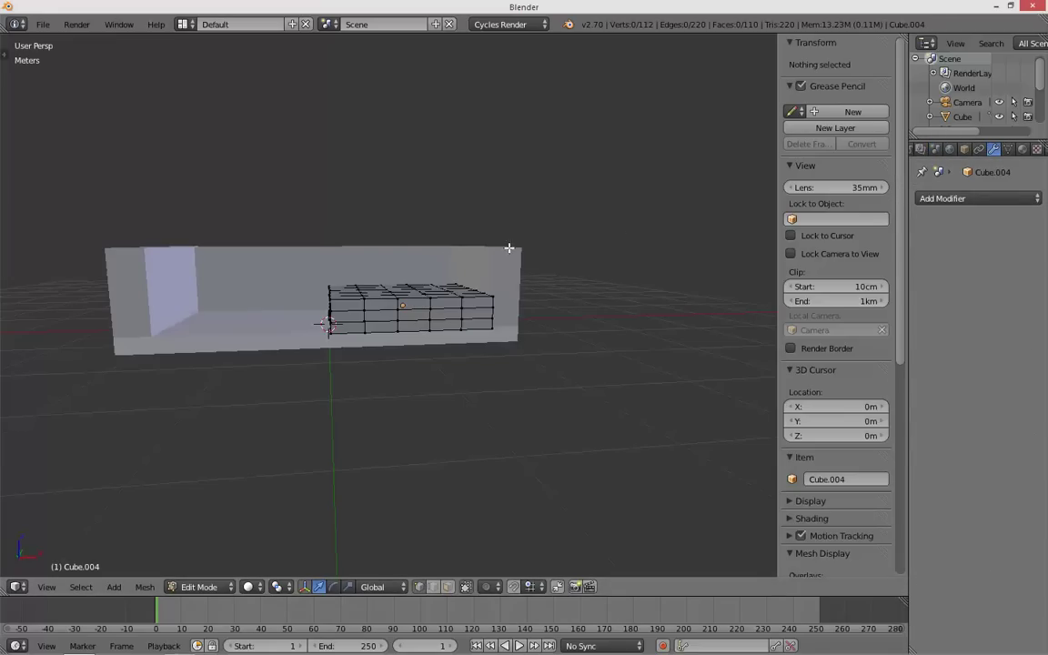
key(Tab)
middle_drag(533, 276, 391, 291)
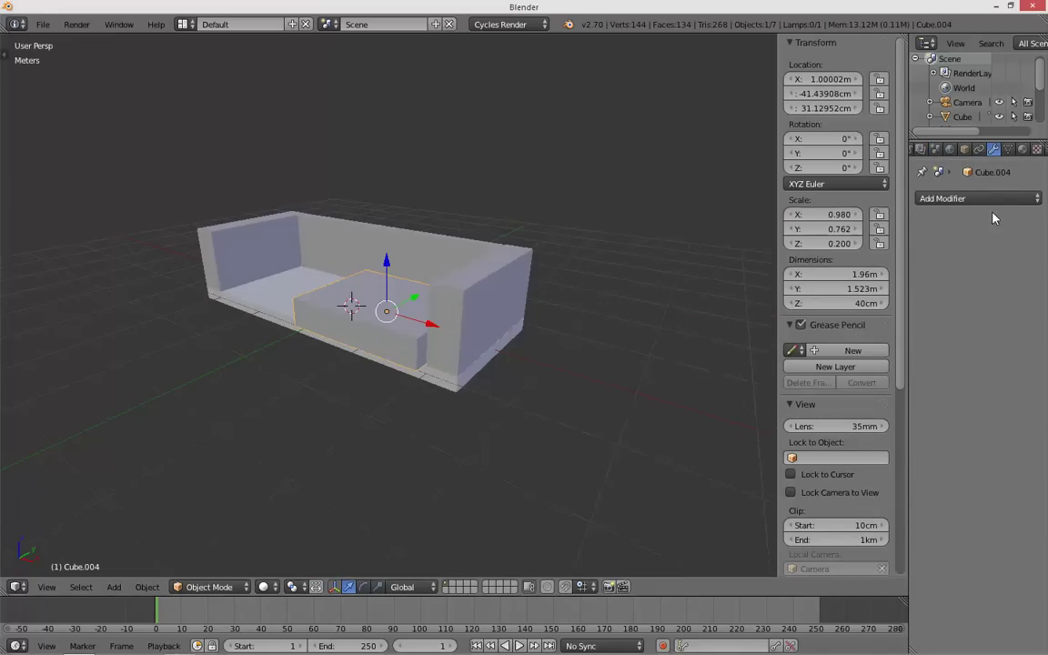
click(972, 196)
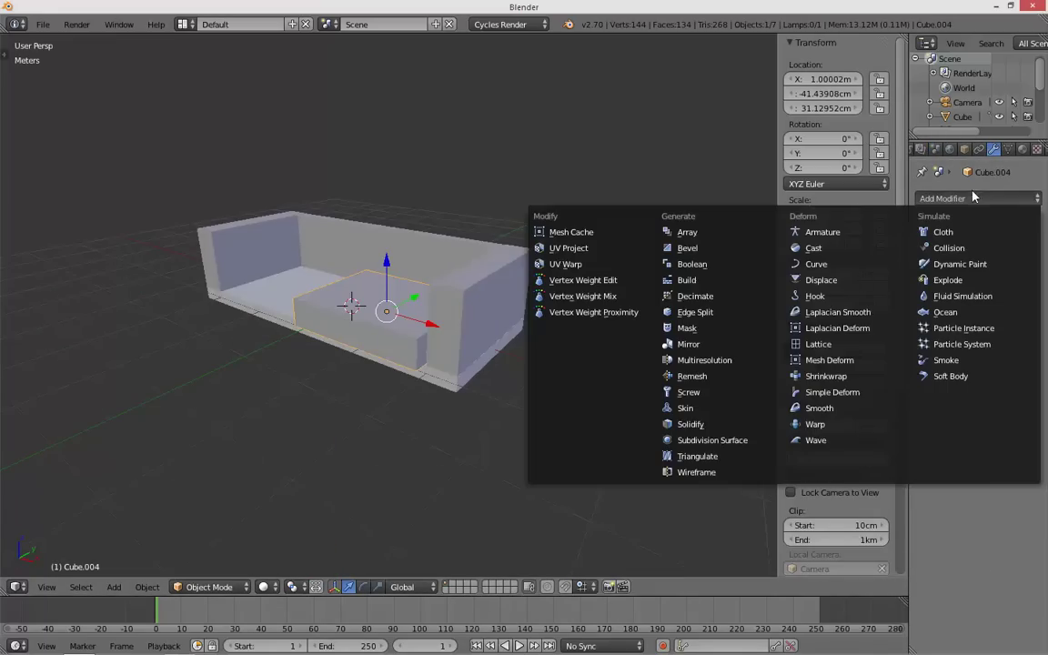
click(703, 362)
click(1012, 283)
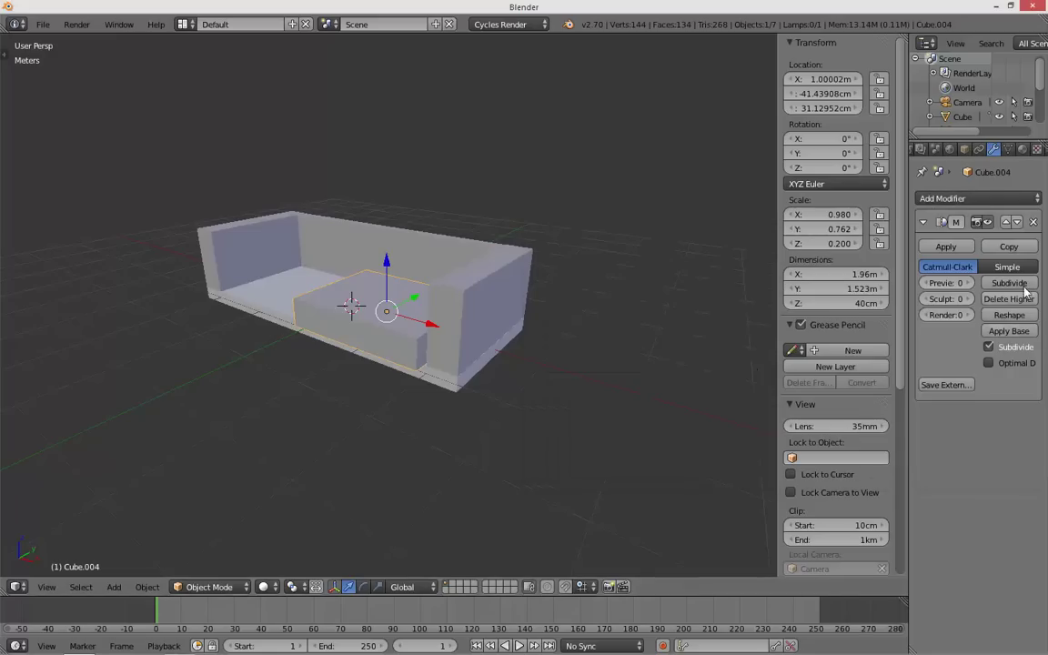
click(1013, 283)
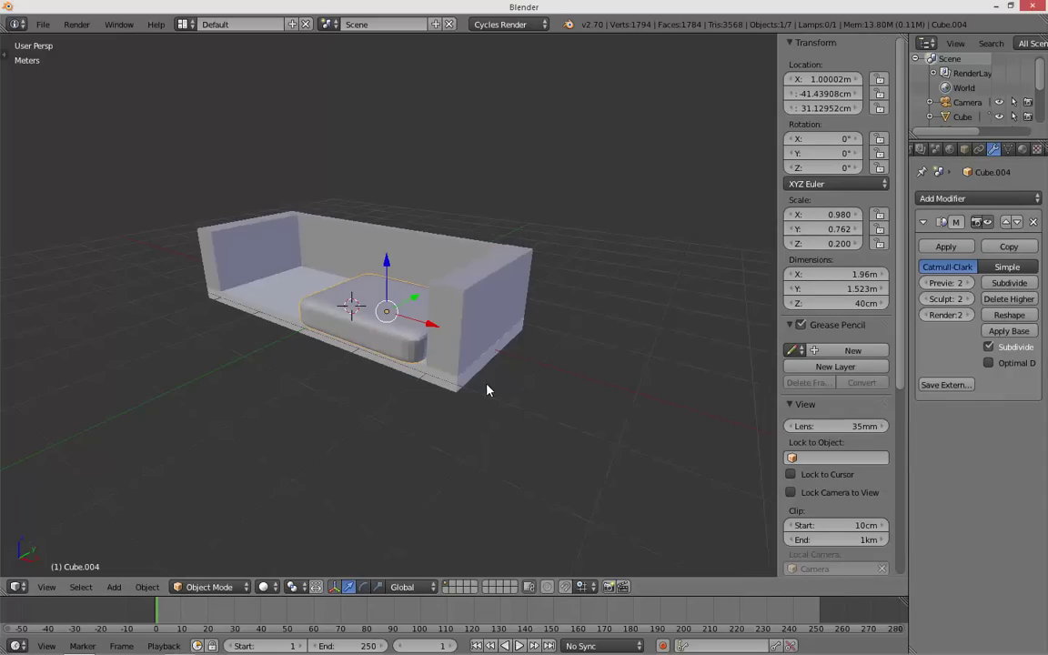
click(209, 587)
click(210, 536)
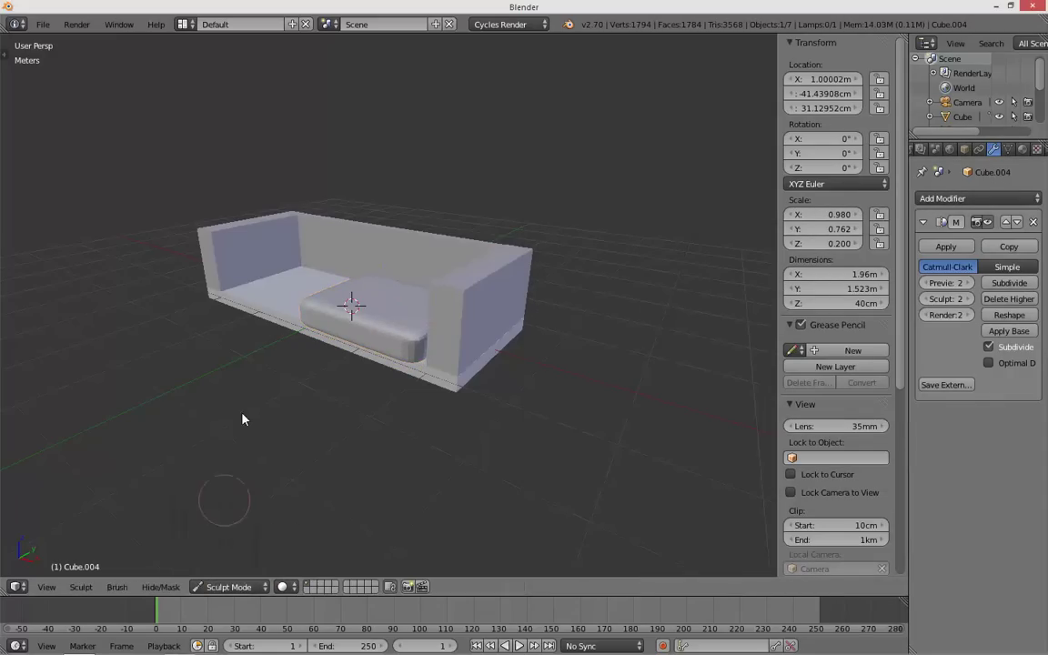
click(229, 587)
click(239, 565)
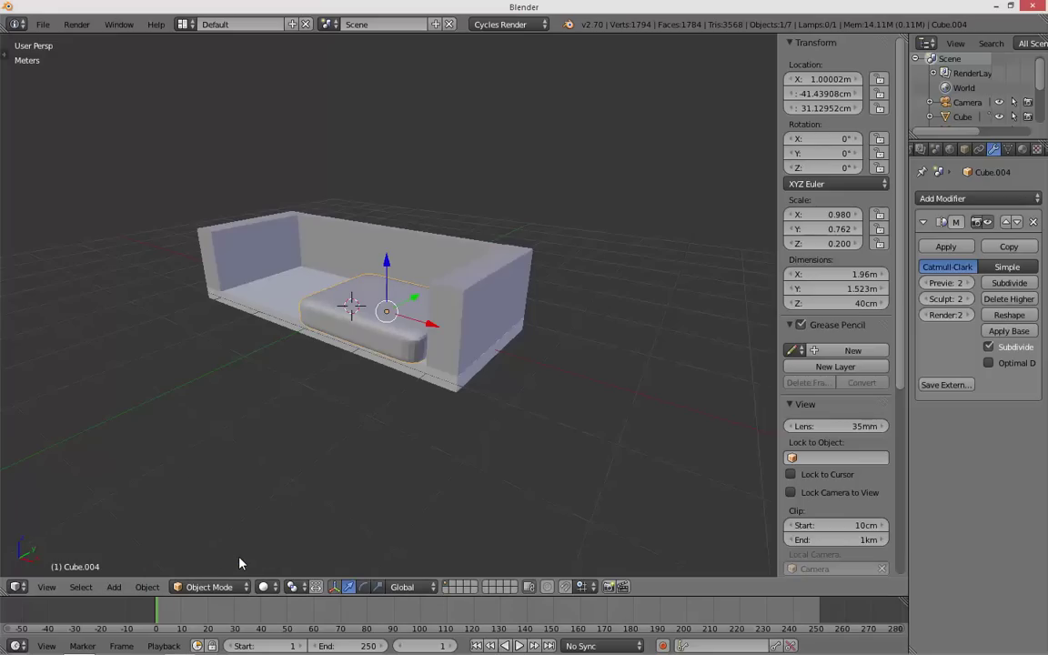
- Pull the two middle vertex rows of the cushion's front face outward along Y, making the cushion about 1.6 m deep
key(KP_1)
key(KP_3)
scroll(318, 285, up, 6)
key(Tab)
key(z)
scroll(352, 298, up, 4)
shift+middle_drag(351, 298, 612, 325)
key(a)
key(a)
key(c)
drag(208, 349, 199, 295)
right_click(199, 295)
shift+middle_drag(236, 334, 371, 327)
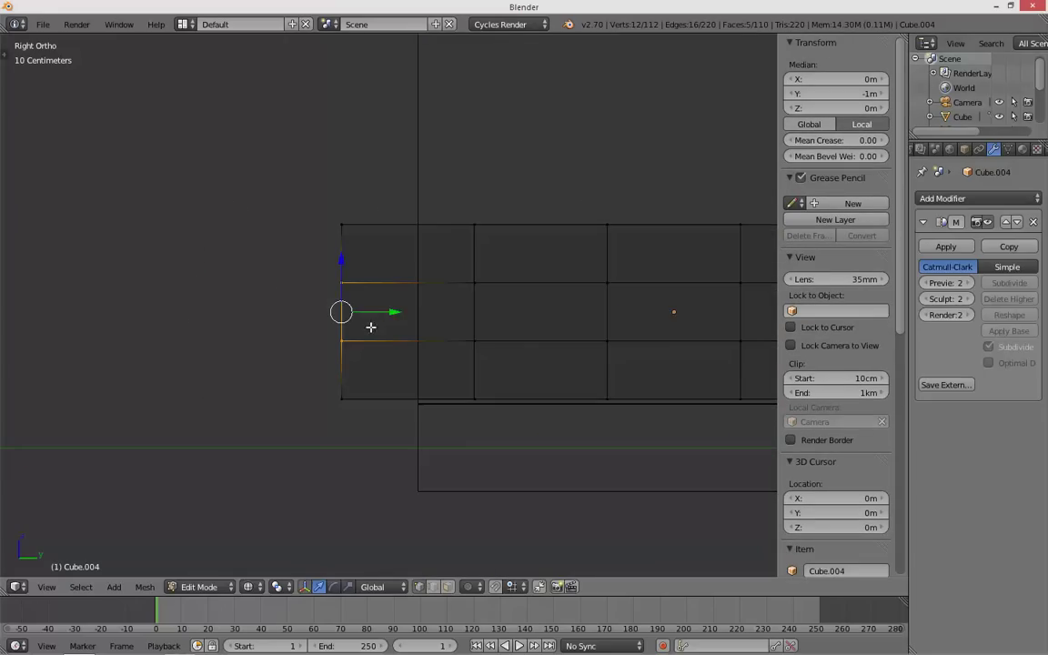
drag(394, 313, 363, 310)
- Examine the cushion's bulged front in perspective, in both solid and wireframe shading
key(Tab)
key(Tab)
key(Tab)
key(z)
middle_drag(377, 312, 757, 410)
key(z)
middle_drag(475, 364, 459, 356)
key(Tab)
key(Tab)
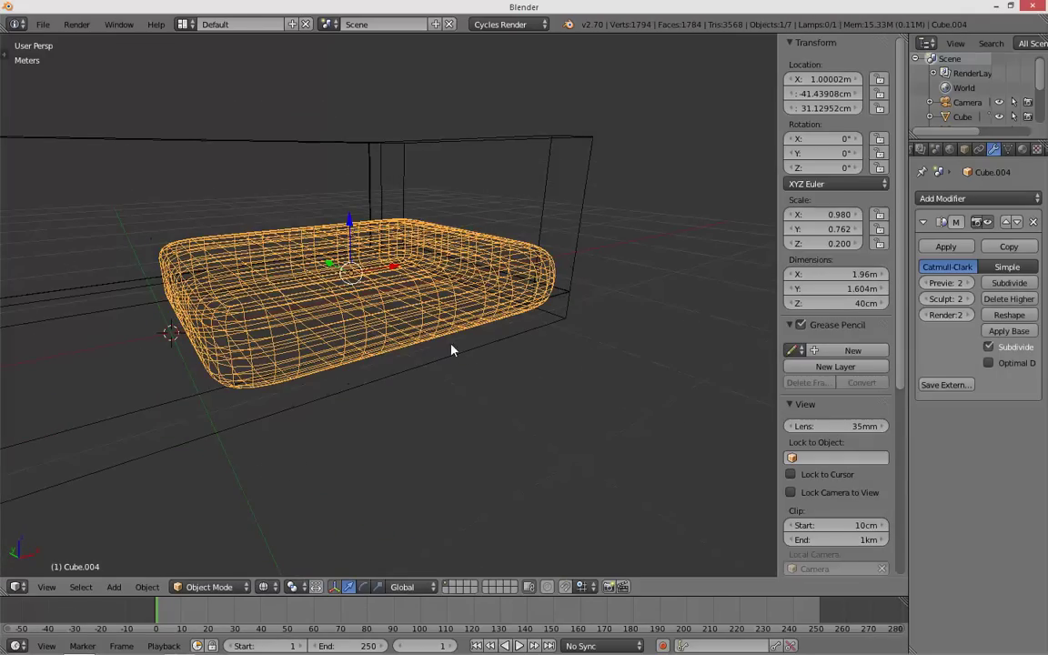
- In a wireframe front view, pull the two middle vertex rows on the cushion's -X side slightly outward along X
key(Tab)
key(KP_1)
scroll(378, 278, up, 2)
key(z)
key(z)
shift+middle_drag(123, 344, 335, 340)
scroll(335, 339, up, 3)
key(a)
key(a)
key(c)
click(335, 339)
click(329, 271)
drag(390, 306, 379, 308)
key(Tab)
key(Tab)
- Move the top vertex row on the cushion's -X side slightly inward and down
key(a)
key(c)
click(345, 201)
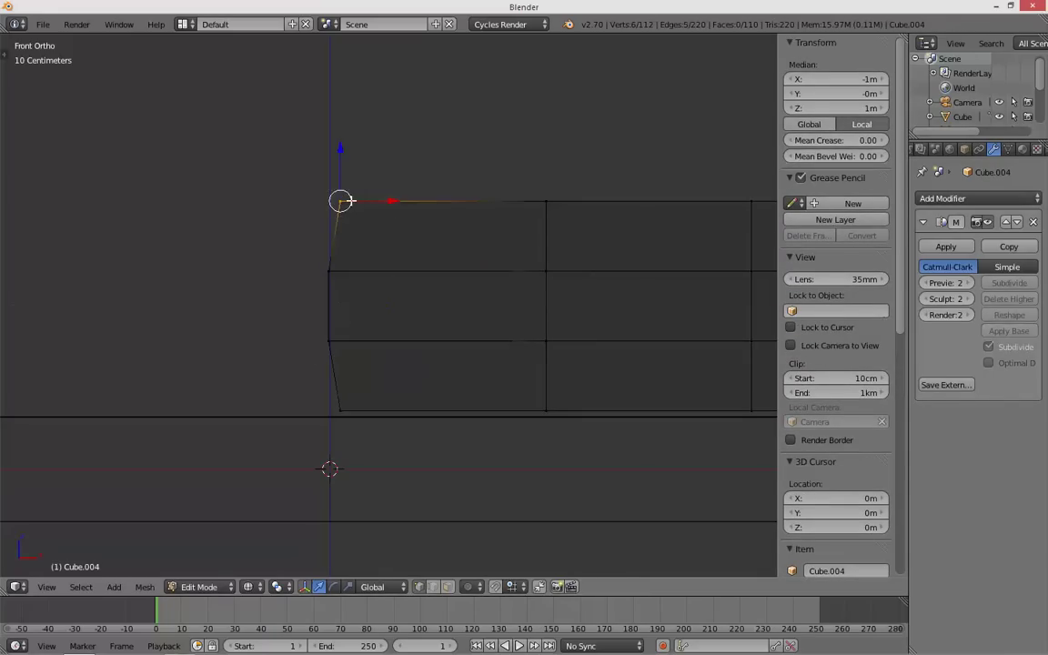
key(g)
click(414, 229)
key(Tab)
key(z)
key(a)
scroll(614, 323, down, 7)
key(z)
mouse_move(552, 327)
shift+middle_down()
mouse_move(455, 325)
mouse_move(554, 398)
mouse_move(561, 391)
mouse_move(472, 353)
shift+middle_up()
key(z)
- Add a loop cut through the cushion's front segment near the base's front edge and flatten it along Y
key(KP_3)
scroll(367, 296, up, 2)
key(Tab)
key(z)
shift+middle_drag(285, 317, 384, 354)
key(a)
key(c)
click(268, 317)
click(259, 178)
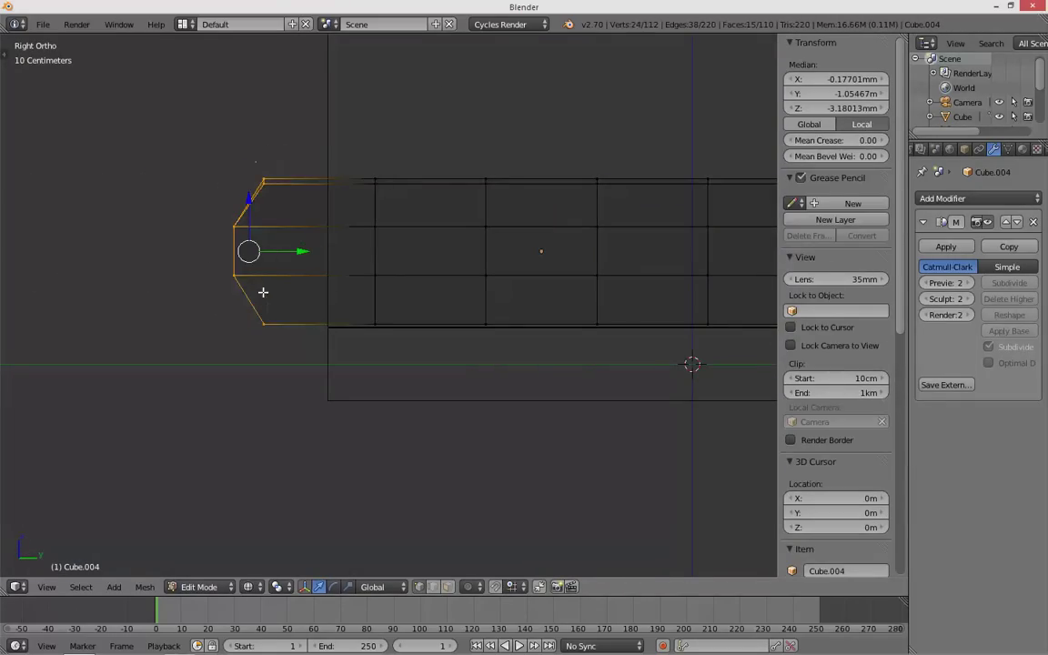
click(276, 226)
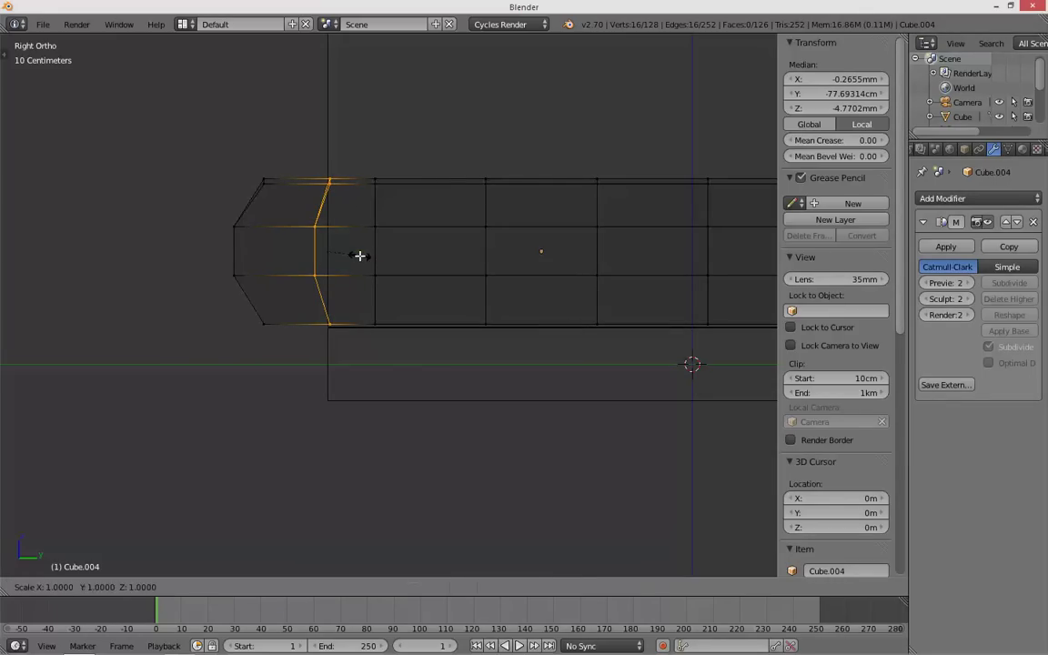
key(Return)
- Lower the vertices of the cushion's front face to about -30 cm on Z and push them back to about -99 cm on Y
key(a)
key(c)
drag(258, 176, 264, 319)
right_click(270, 300)
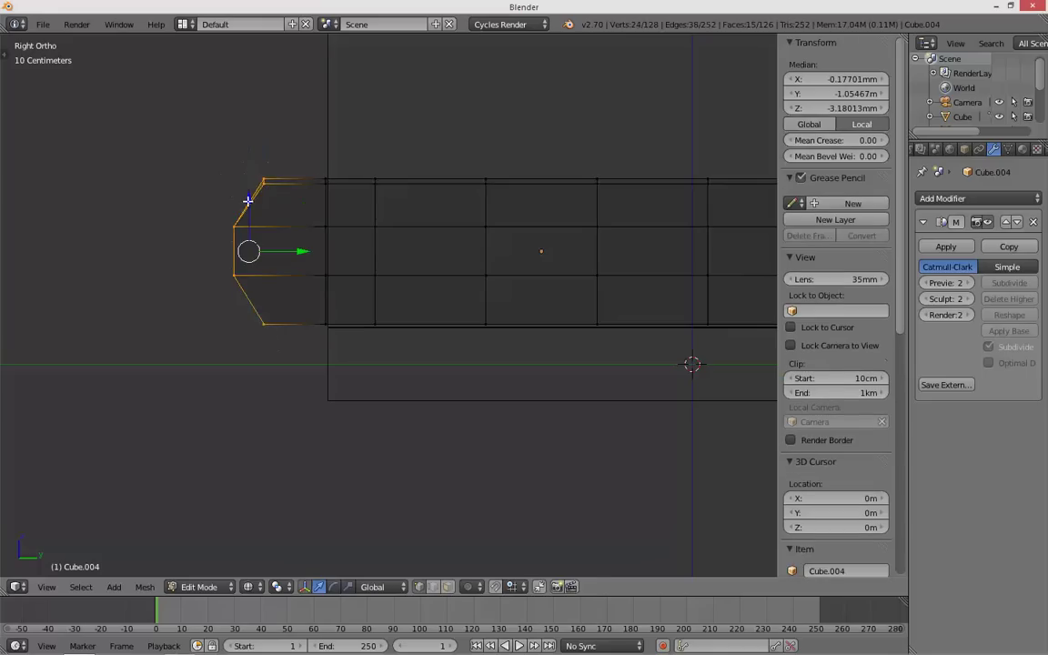
key(z)
key(z)
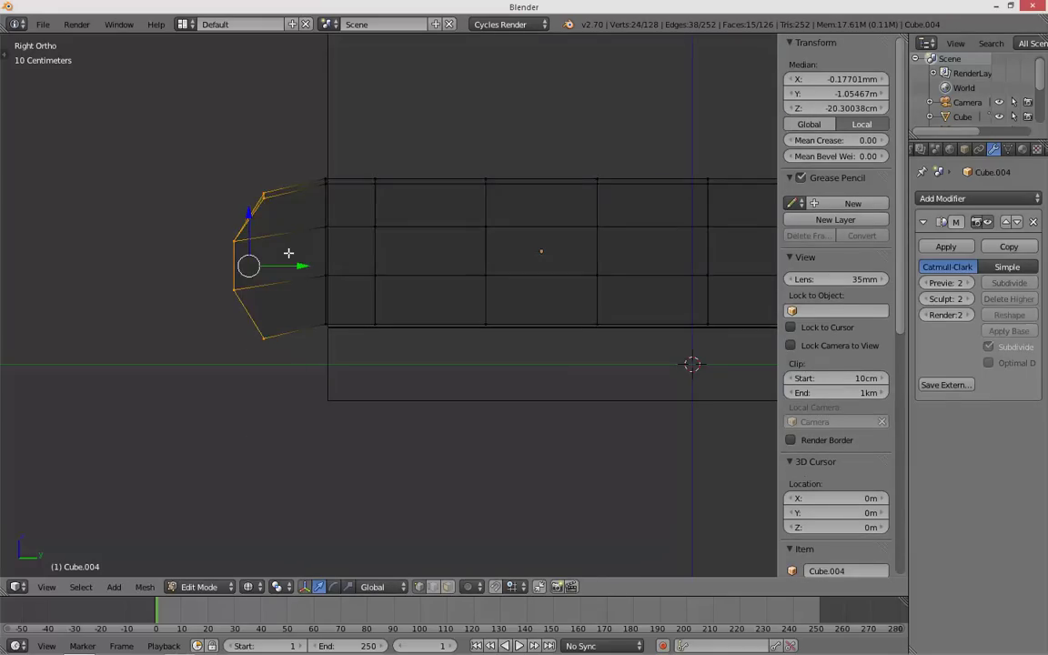
drag(300, 267, 319, 266)
key(z)
key(Tab)
key(Tab)
key(Tab)
key(z)
key(z)
middle_drag(295, 236, 389, 270)
- In a wireframe top view, move the front corner vertices on the cushion's +X side outward to about 1.035 m on X
key(KP_7)
key(z)
key(Tab)
key(a)
key(a)
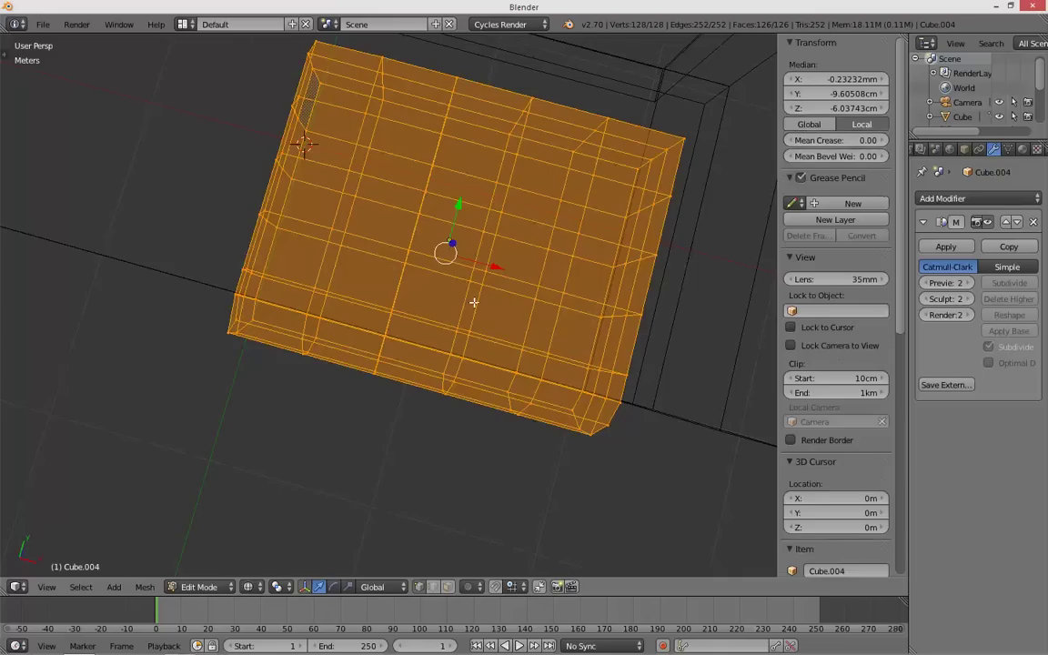
key(KP_7)
shift+middle_drag(634, 358, 320, 278)
scroll(319, 282, up, 3)
key(a)
alt+right_click(308, 303)
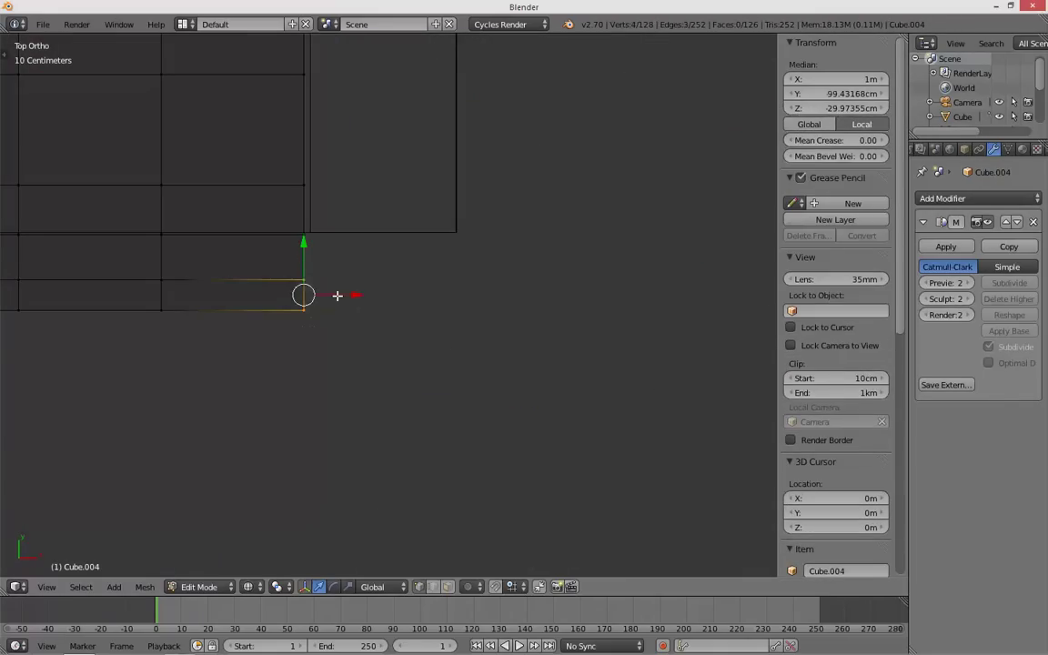
shift+middle_drag(312, 248, 337, 303)
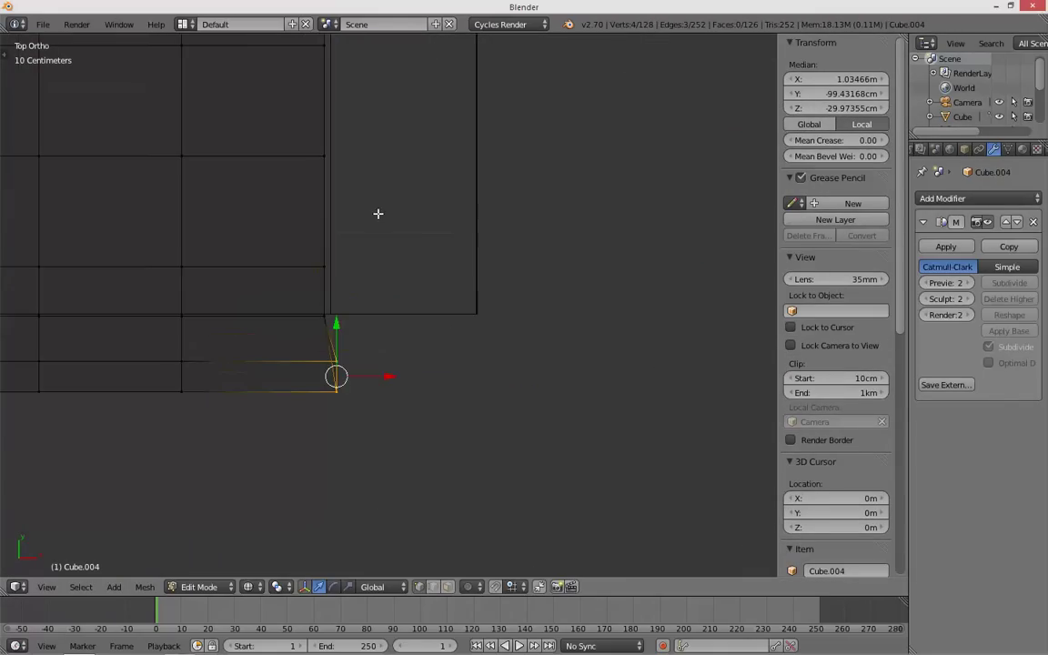
- Move the +X side vertices of the loop just behind the cushion's front outward to about 1.006 m on X
key(g)
click(355, 320)
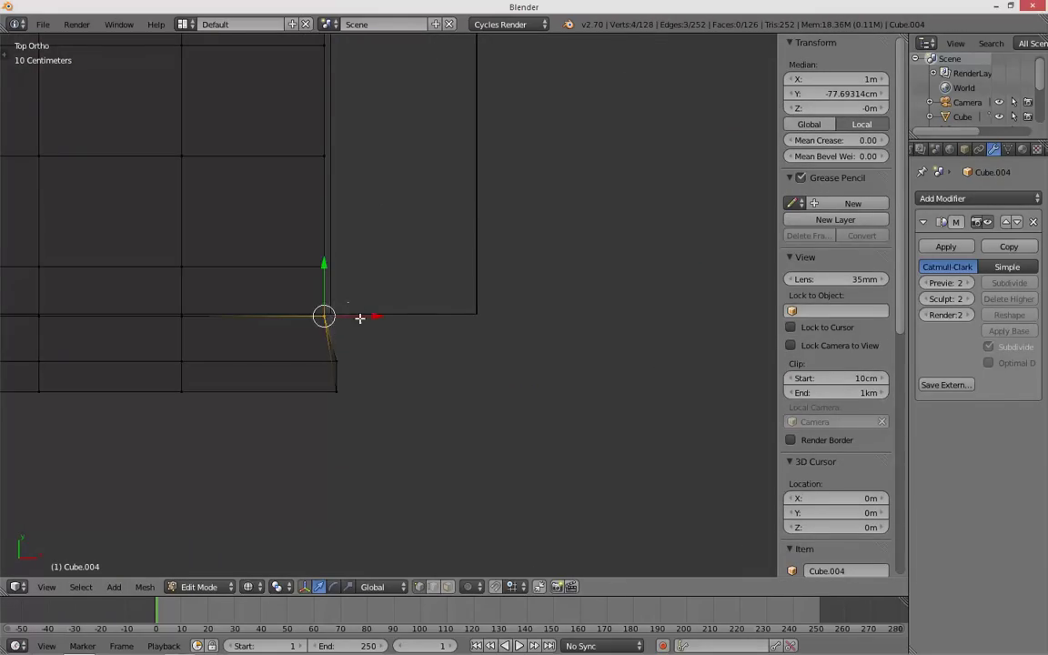
drag(368, 316, 365, 317)
key(Tab)
key(z)
key(Tab)
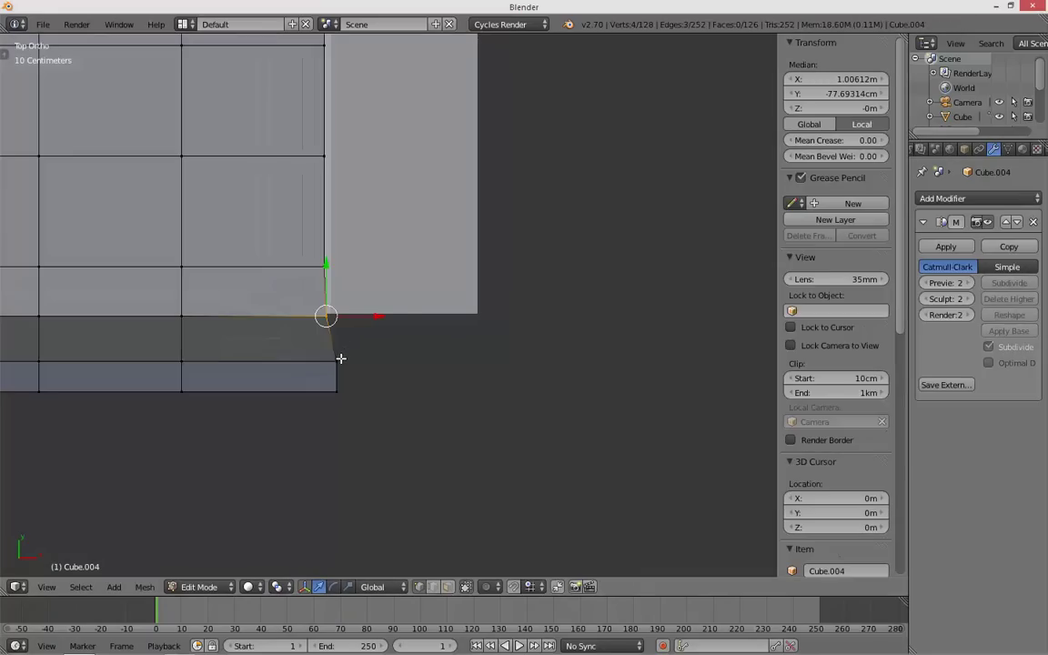
- Leave mesh editing and apply smooth shading to the seat cushion
key(z)
click(377, 376)
key(Tab)
key(z)
mouse_move(372, 416)
middle_down()
mouse_move(299, 290)
mouse_move(323, 232)
mouse_move(361, 256)
mouse_move(273, 225)
mouse_move(269, 209)
middle_up()
key(a)
key(t)
click(32, 258)
key(t)
mouse_move(305, 262)
middle_down()
mouse_move(344, 269)
mouse_move(328, 210)
mouse_move(402, 356)
mouse_move(393, 379)
mouse_move(358, 343)
mouse_move(367, 335)
middle_up()
key(a)
key(KP_1)
- Reopen the cushion's mesh and nudge the vertices along the upper edge of its +X side slightly upward
right_click(304, 266)
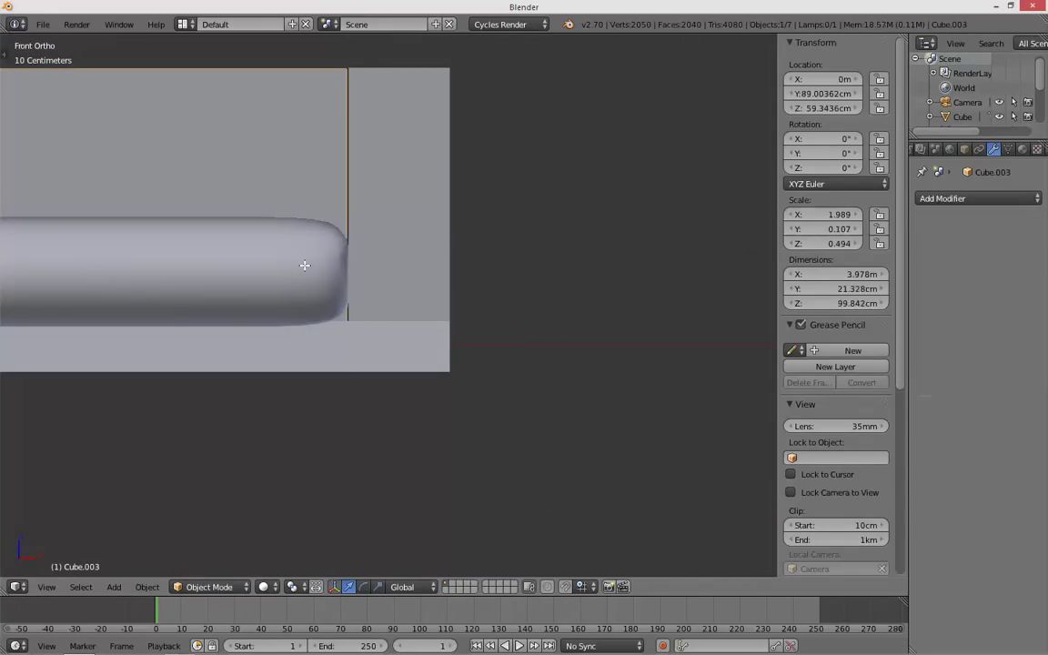
right_click(291, 248)
key(Tab)
key(z)
key(a)
mouse_move(319, 246)
middle_down()
mouse_move(405, 325)
mouse_move(385, 272)
middle_up()
key(z)
right_click(387, 262)
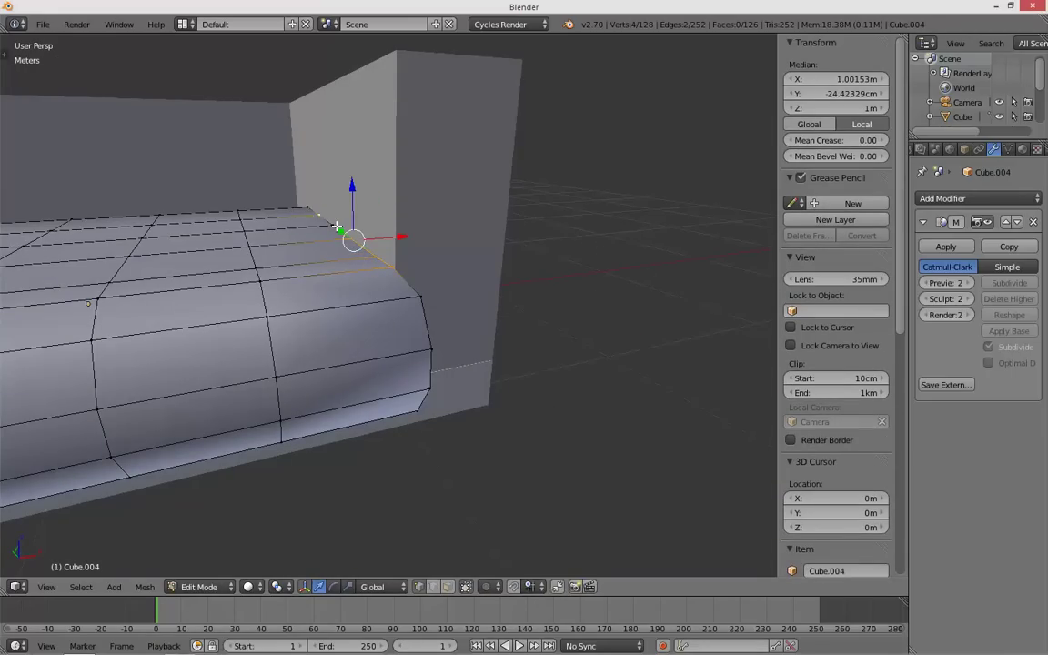
middle_drag(323, 218, 338, 241)
key(KP_3)
key(KP_1)
scroll(403, 266, up, 3)
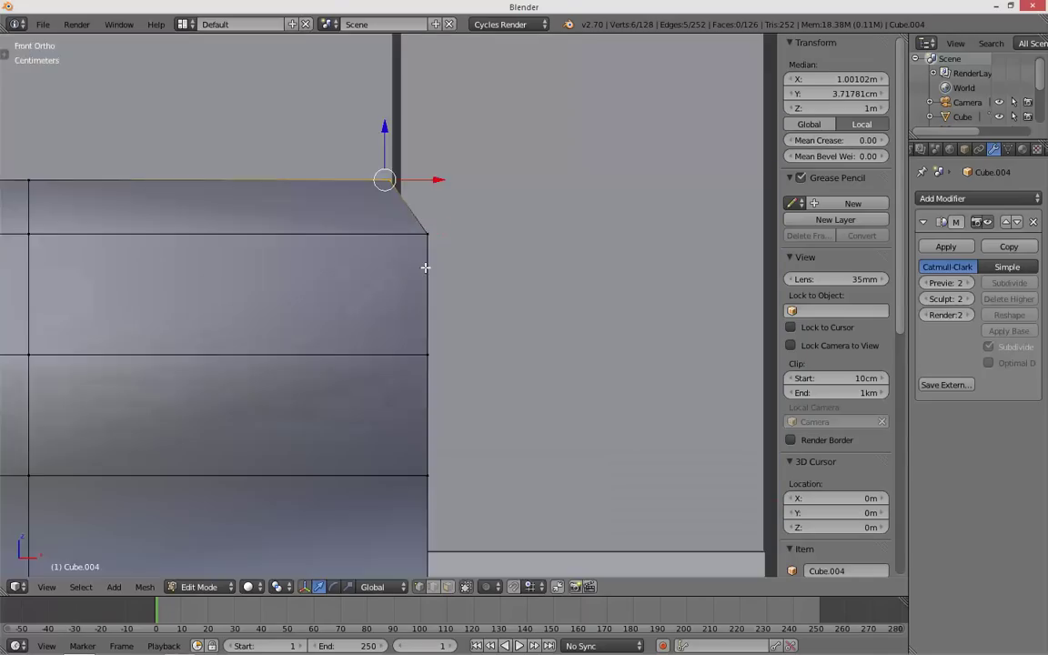
key(z)
key(g)
mouse_move(437, 218)
shift+middle_down()
mouse_move(475, 297)
mouse_move(370, 283)
shift+middle_up()
- Add a loop cut around the cushion close to its +X end, at about 92 cm on X
key(z)
click(308, 254)
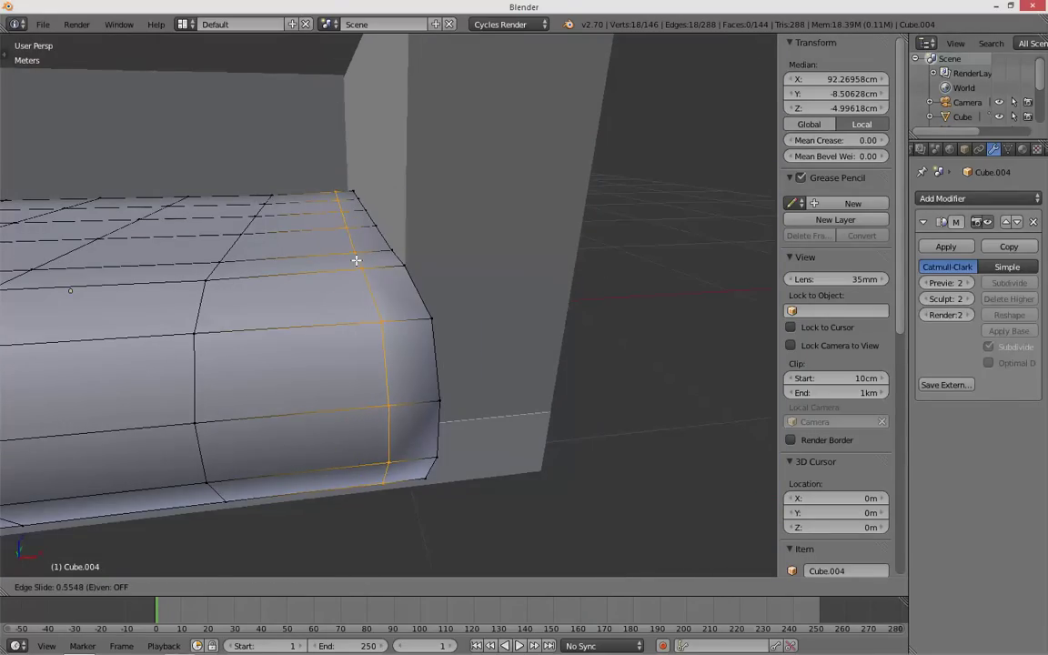
click(356, 260)
- In a wireframe front view, lower the top vertices of the +X end loop to about 90 cm on Z
key(KP_1)
scroll(366, 261, up, 2)
key(z)
key(a)
key(c)
click(349, 242)
right_click(349, 237)
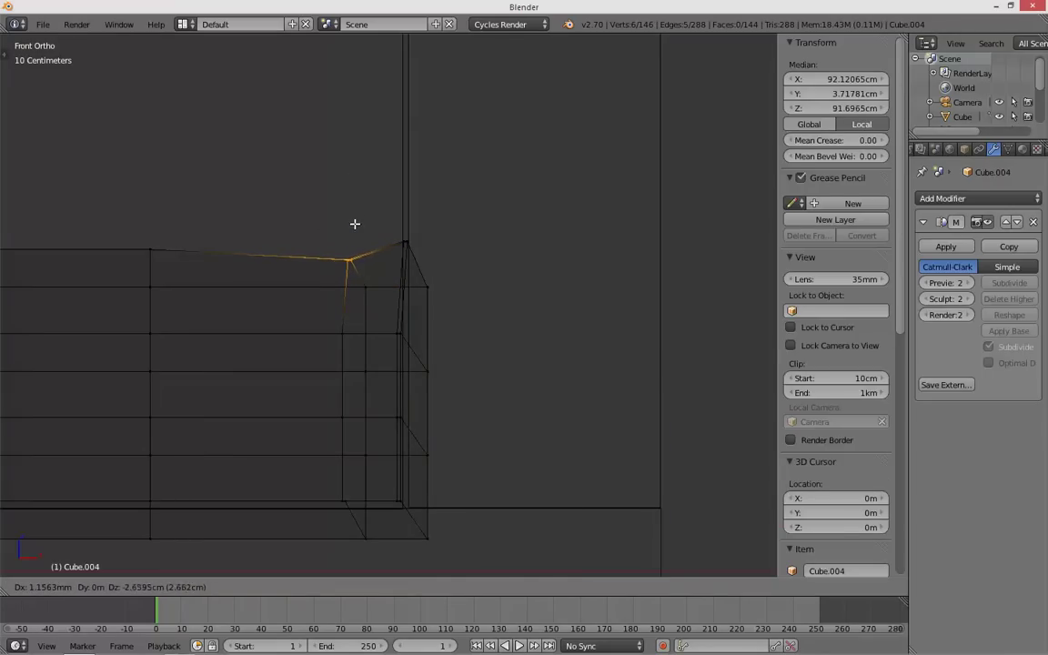
click(355, 223)
- Move the top vertices of the +X end loop inward to about 88 cm on X and 89.5 cm on Z
key(Tab)
key(z)
mouse_move(374, 246)
middle_down()
mouse_move(400, 304)
mouse_move(449, 323)
mouse_move(426, 286)
mouse_move(398, 286)
middle_up()
key(KP_1)
key(Tab)
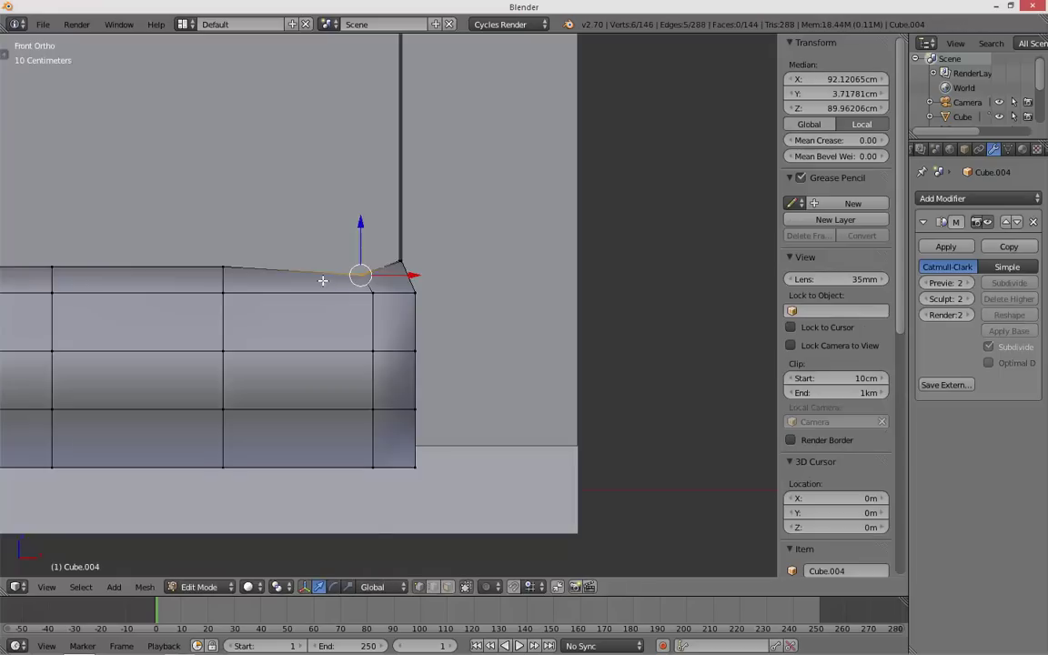
key(z)
scroll(401, 267, up, 3)
key(g)
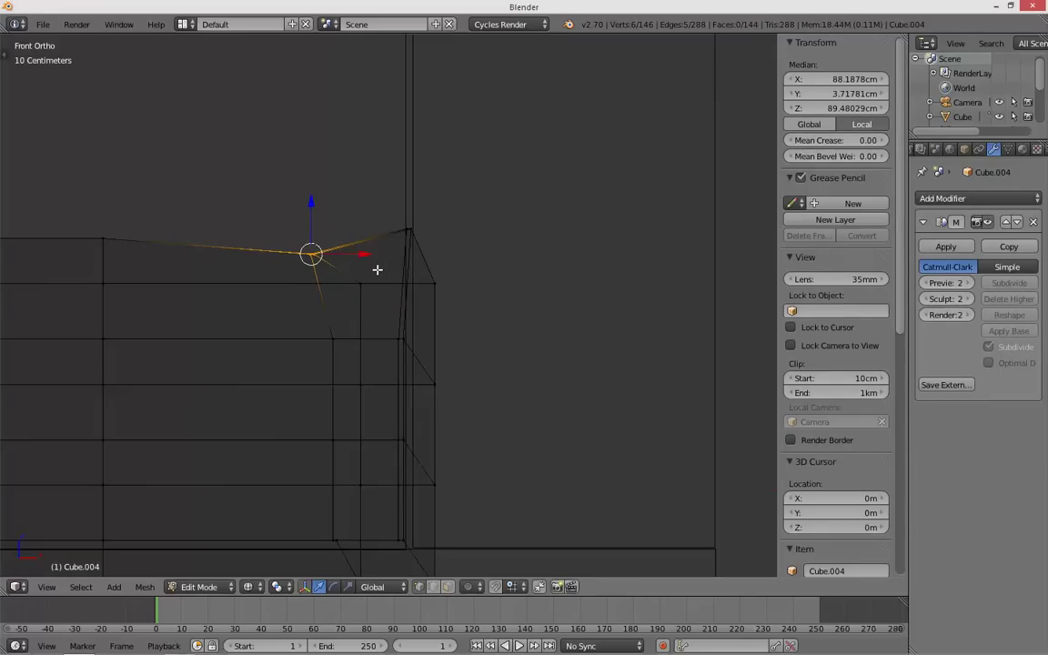
click(342, 303)
key(Tab)
key(z)
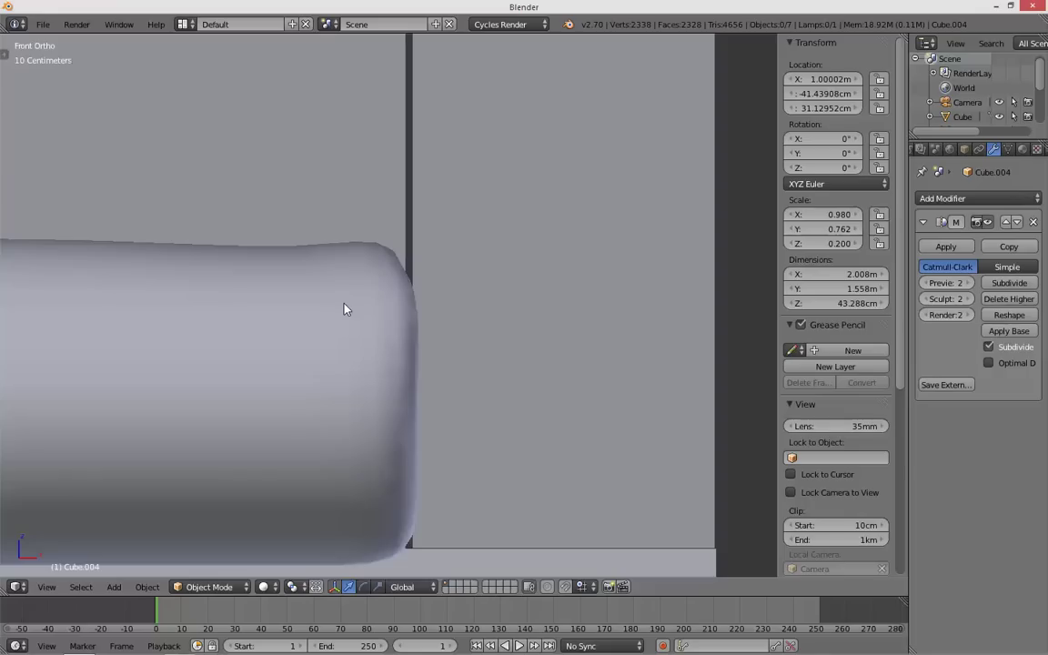
- Slide the whole edge loop near the cushion's +X end outward to about 93.5 cm on X
key(z)
key(Tab)
key(Tab)
key(z)
middle_drag(344, 306, 370, 368)
key(KP_1)
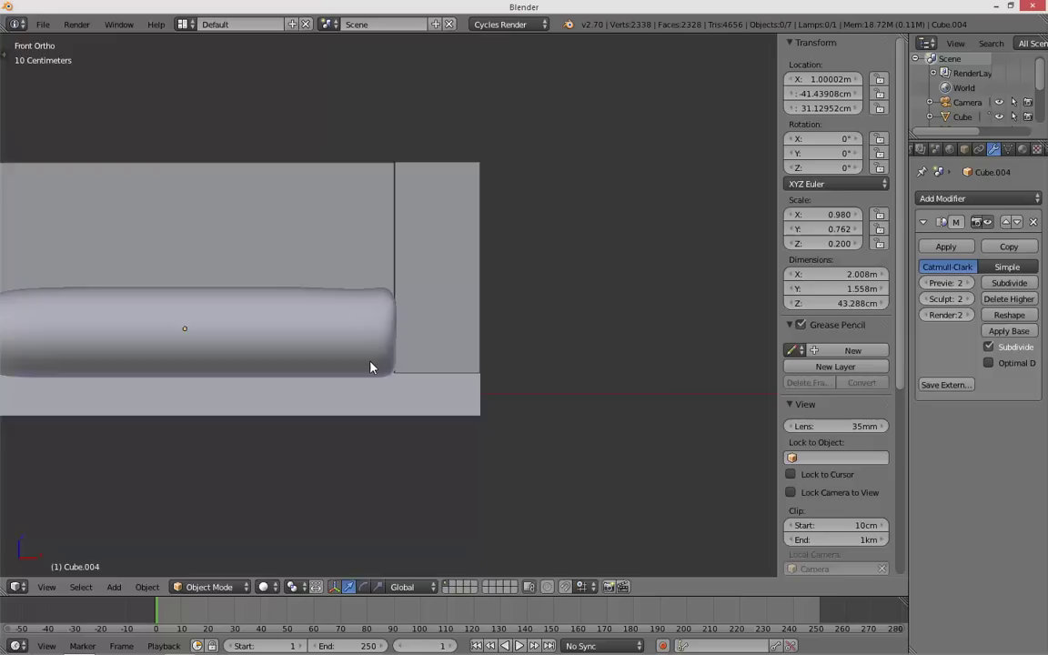
key(Tab)
scroll(363, 358, up, 4)
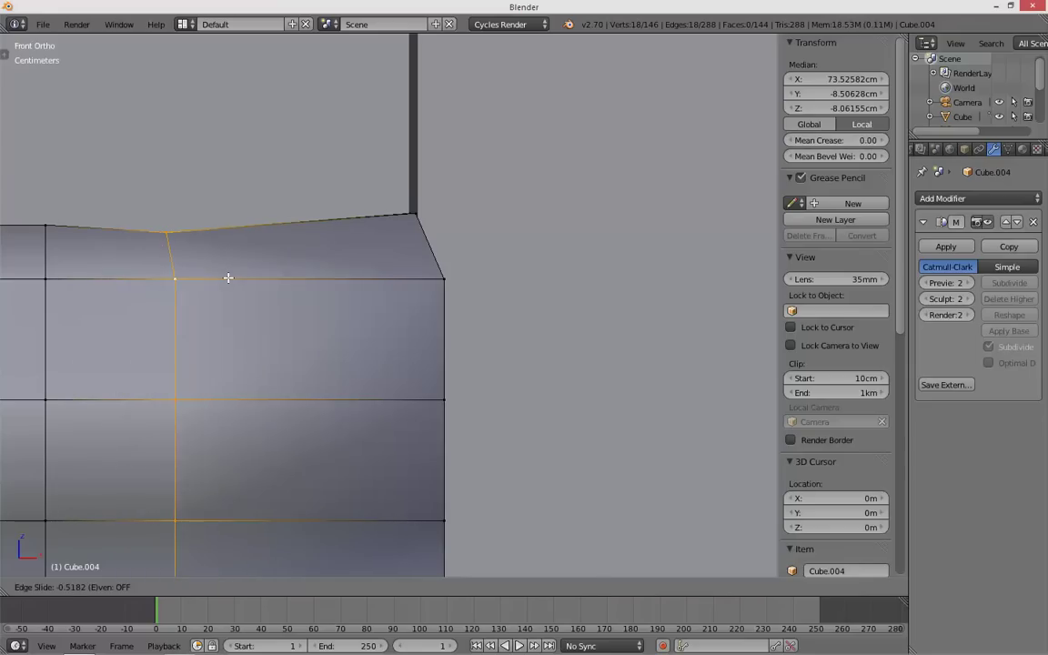
key(Escape)
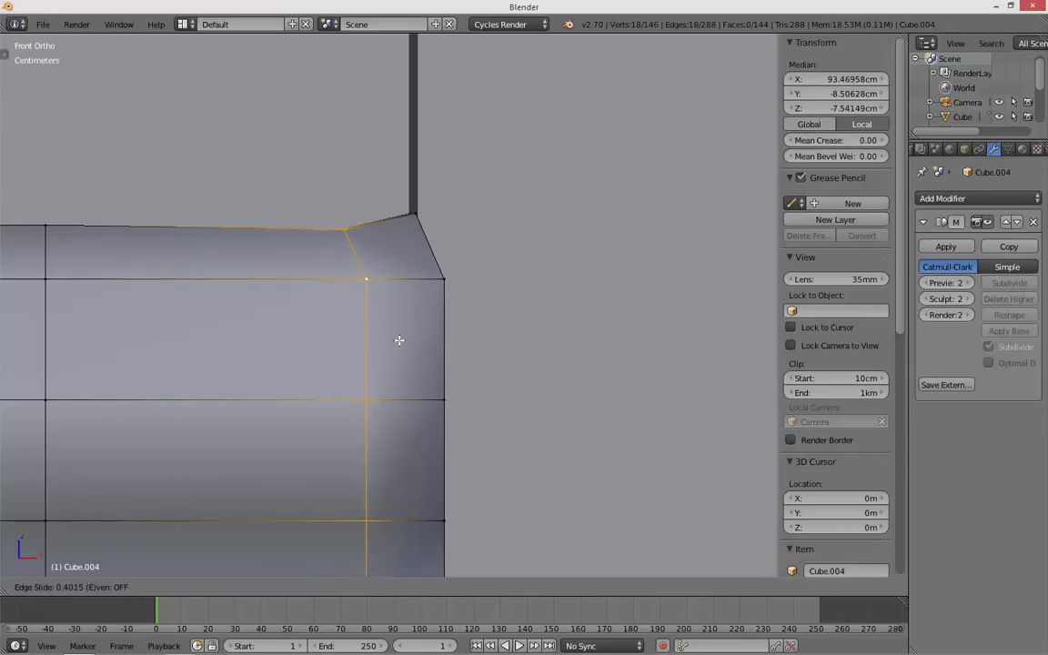
click(399, 341)
key(Tab)
key(z)
key(z)
middle_drag(380, 337, 435, 234)
right_click(437, 238)
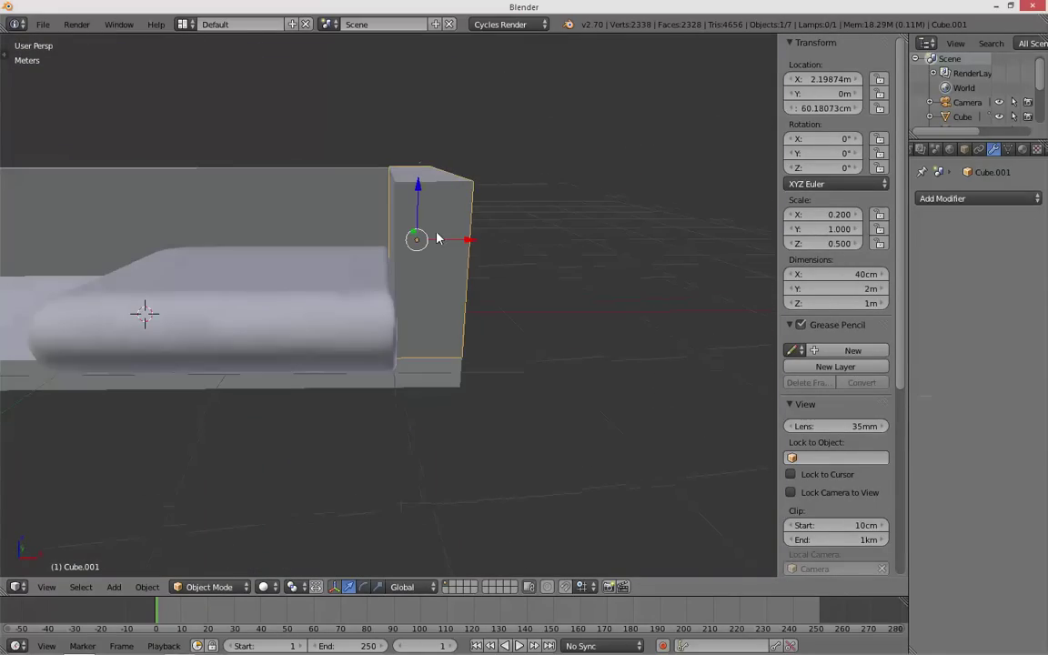
key(g)
right_click(470, 186)
key(a)
middle_drag(401, 243, 405, 304)
key(KP_1)
right_click(254, 322)
shift+middle_drag(254, 322, 344, 329)
scroll(330, 294, down, 4)
key(a)
right_click(342, 323)
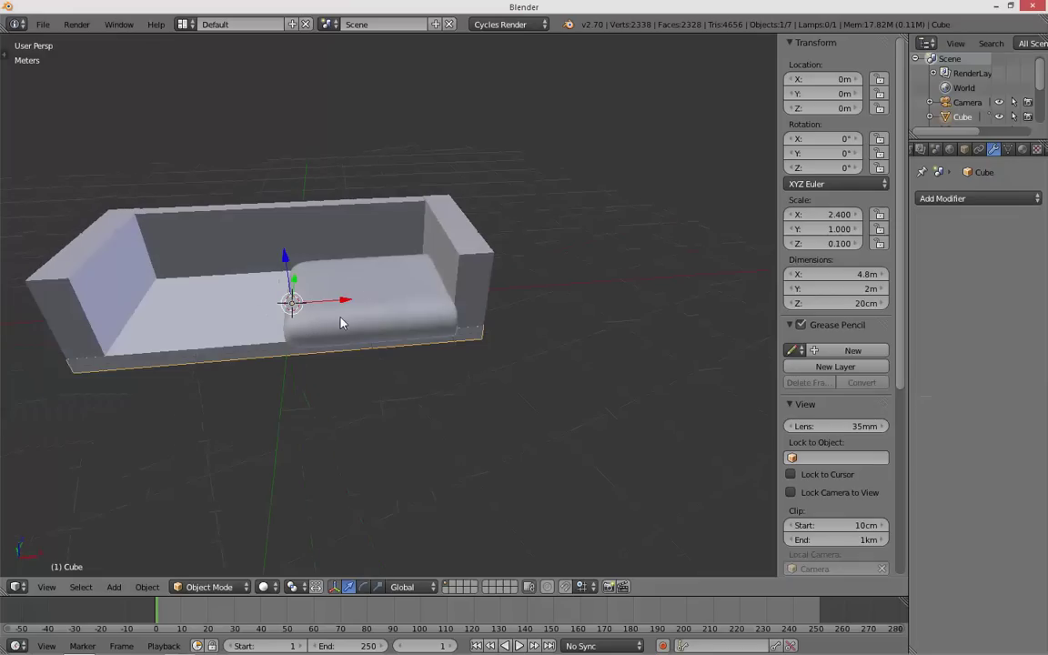
- Open the seat cushion for editing and select all vertices of its -X end in a wireframe front view
right_click(285, 268)
right_click(337, 285)
right_click(321, 284)
key(KP_3)
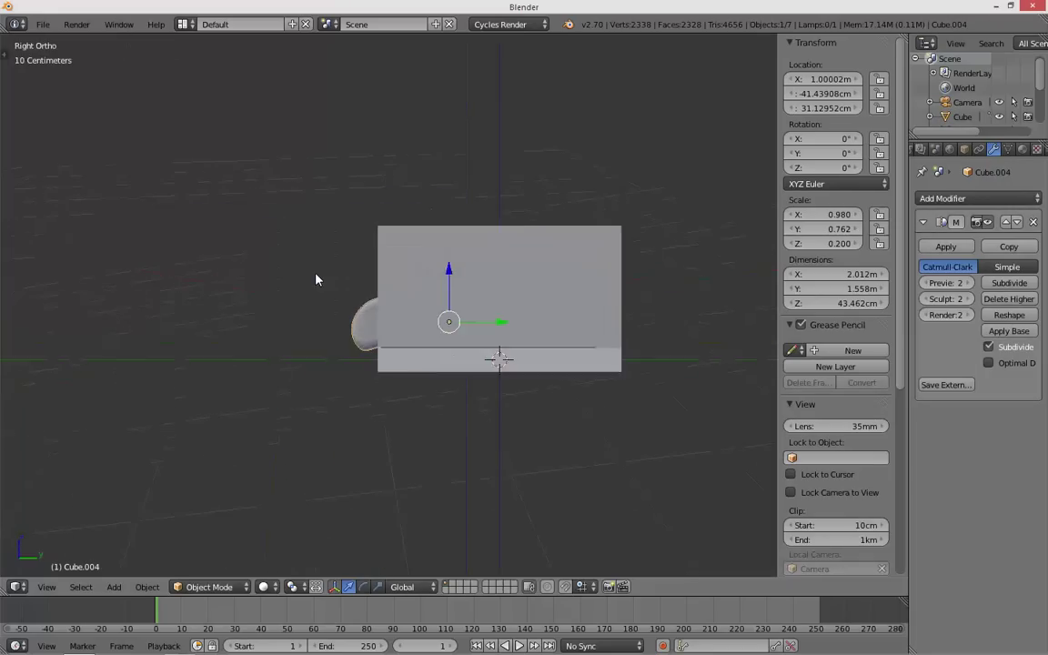
key(KP_1)
scroll(316, 274, up, 5)
shift+middle_drag(250, 283, 404, 306)
key(Tab)
key(z)
shift+middle_drag(349, 369, 515, 306)
scroll(515, 306, up, 3)
key(a)
key(c)
click(325, 433)
drag(312, 403, 348, 206)
right_click(356, 201)
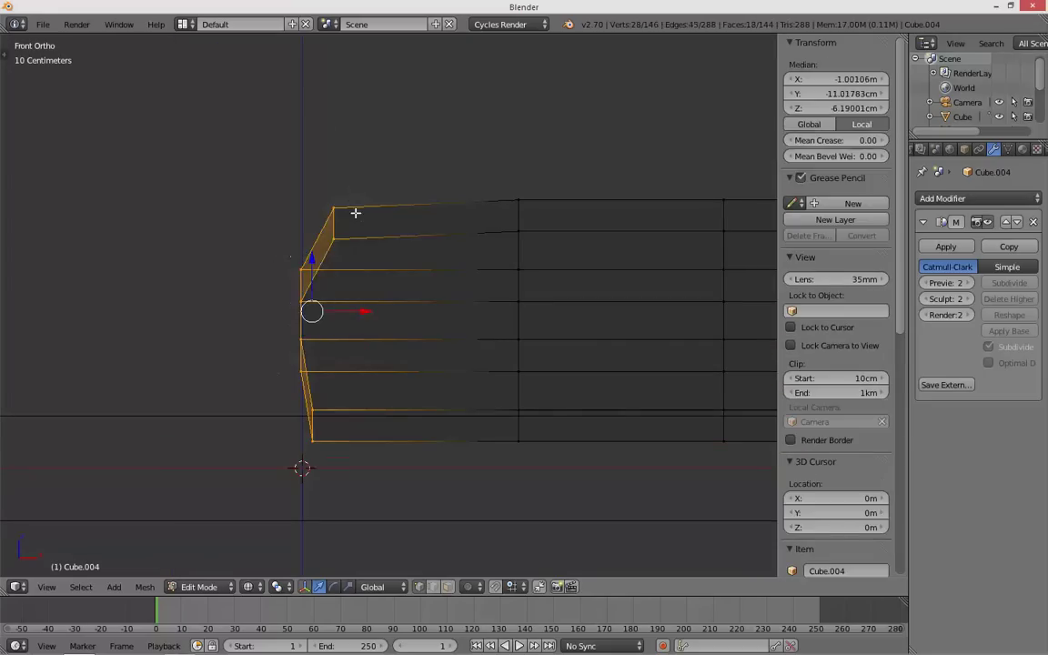
- Add a loop cut around the cushion close to its -X end
key(a)
key(ctrl+r)
click(379, 204)
click(328, 202)
- Move the top vertices of the cushion's -X end outward and up to about 99.9 cm on Z
key(a)
key(c)
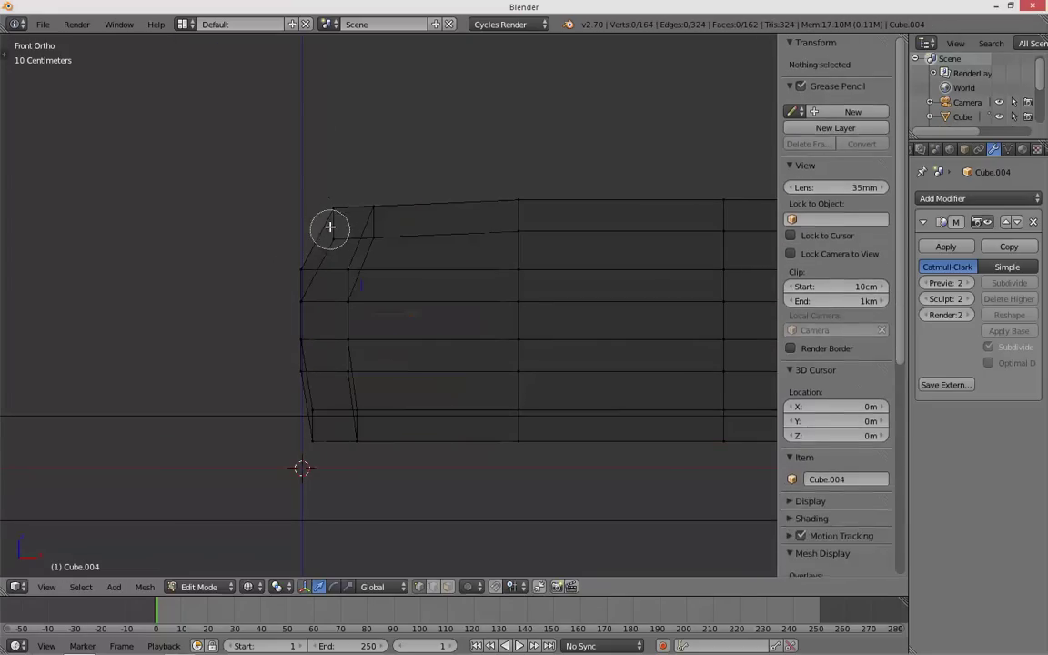
click(331, 225)
right_click(339, 221)
key(z)
click(373, 199)
key(Tab)
key(Tab)
click(383, 201)
key(a)
key(z)
key(Tab)
key(Tab)
- Select all vertices of the cushion's -X end and flatten them along X at about -1.015 m
key(a)
key(c)
right_click(306, 208)
key(a)
key(c)
drag(302, 192, 306, 437)
right_click(281, 453)
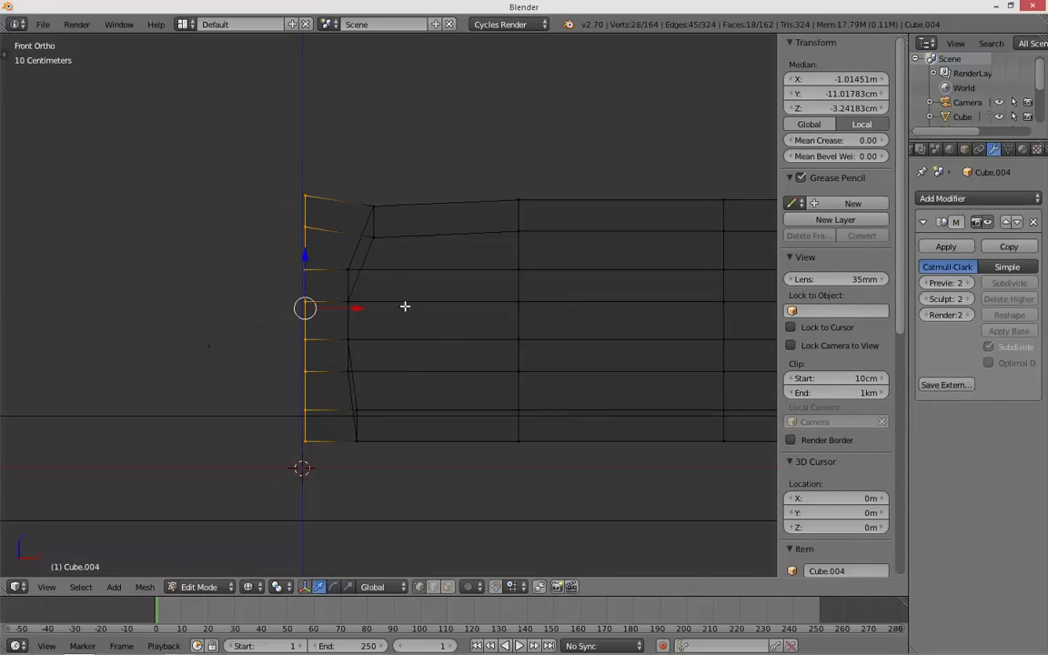
key(Tab)
key(z)
- Raise the top vertices of the cushion's -X end to about 1.089 m on Z
middle_drag(400, 311, 371, 343)
key(KP_1)
scroll(368, 308, up, 5)
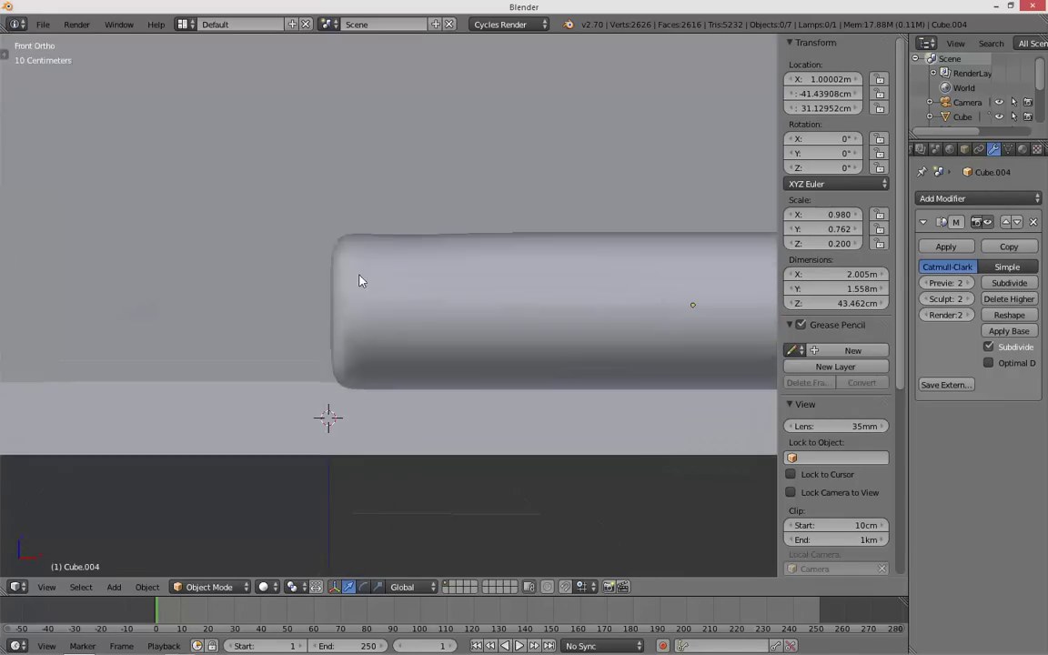
key(Tab)
key(z)
scroll(348, 262, up, 2)
key(a)
key(c)
click(315, 186)
right_click(315, 186)
drag(315, 186, 297, 184)
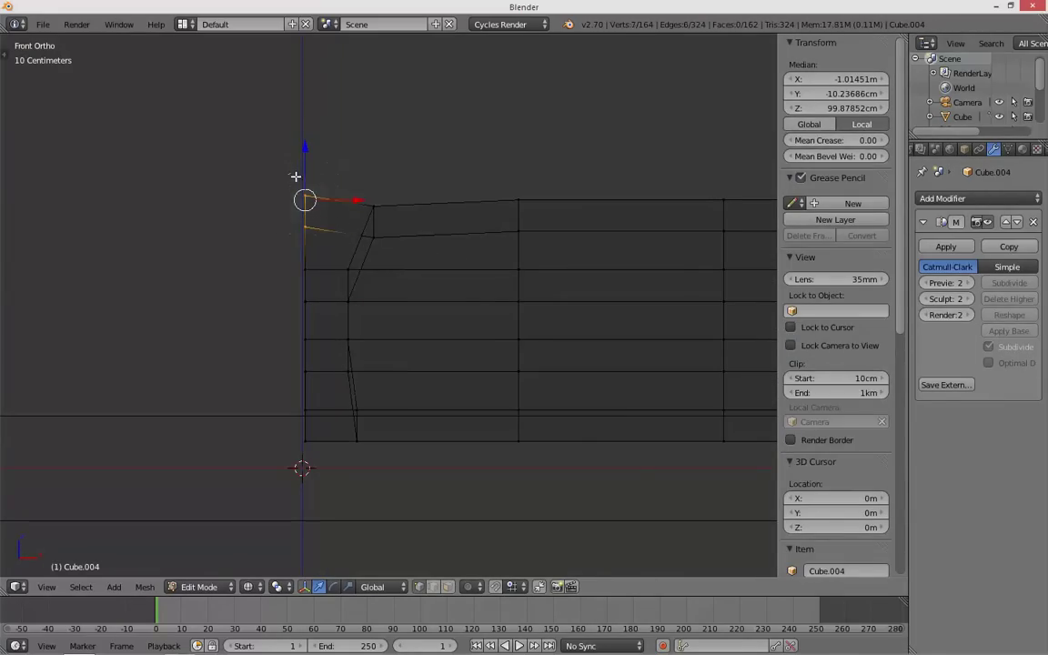
click(306, 173)
- Shift the top vertices of the loop beside the cushion's -X end slightly outward along X
key(Tab)
key(z)
key(z)
key(Tab)
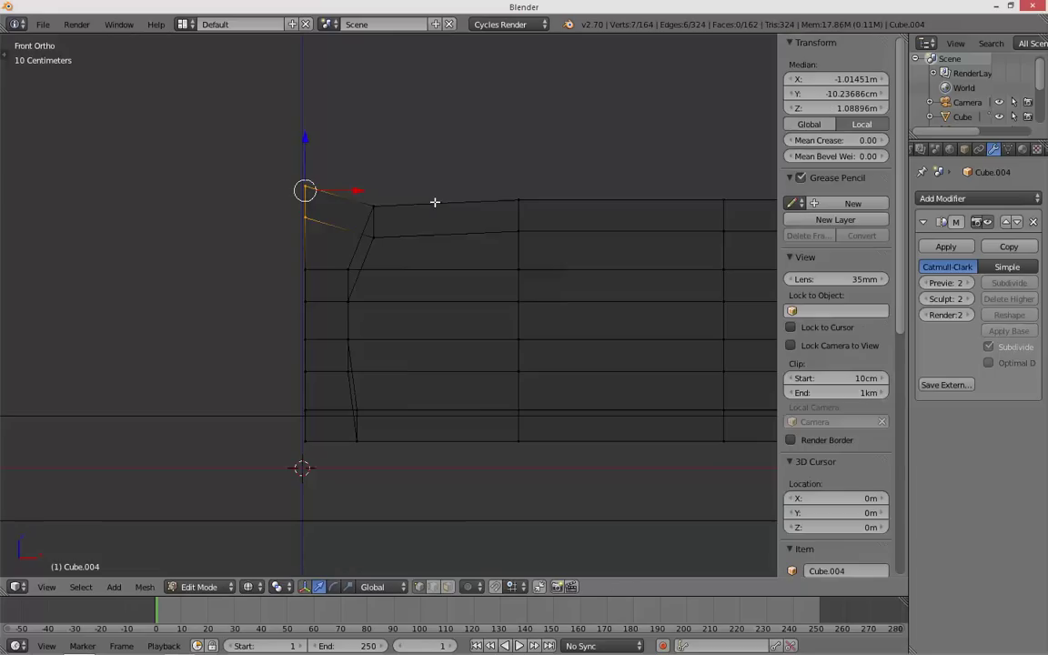
key(a)
key(c)
click(374, 228)
right_click(374, 227)
key(Tab)
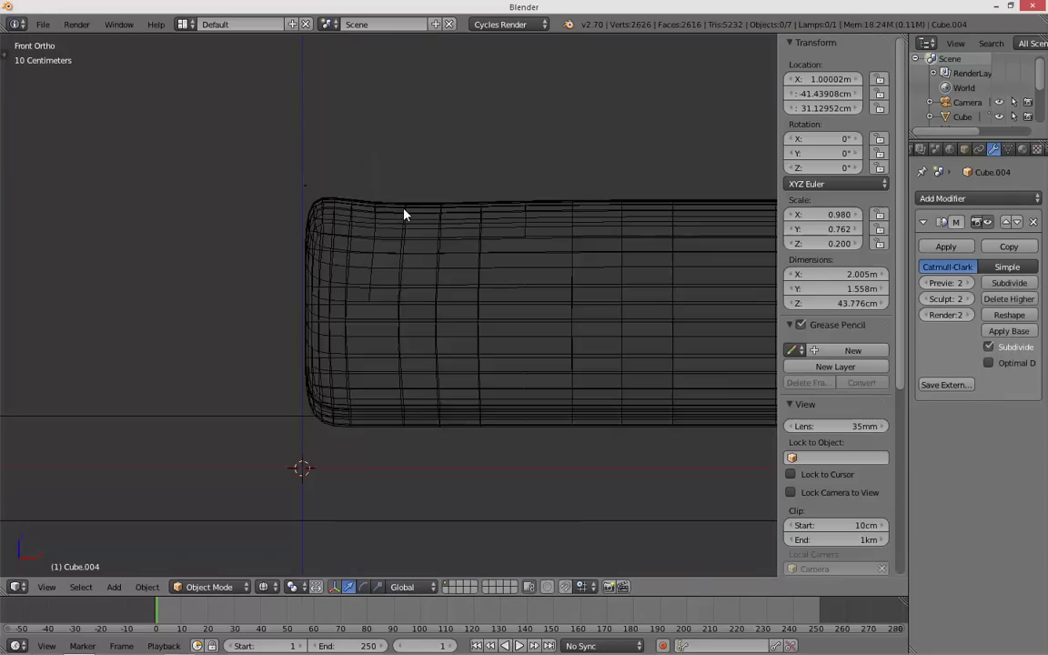
key(z)
mouse_move(402, 213)
middle_down()
mouse_move(367, 297)
mouse_move(332, 325)
mouse_move(421, 330)
mouse_move(412, 304)
middle_up()
key(KP_1)
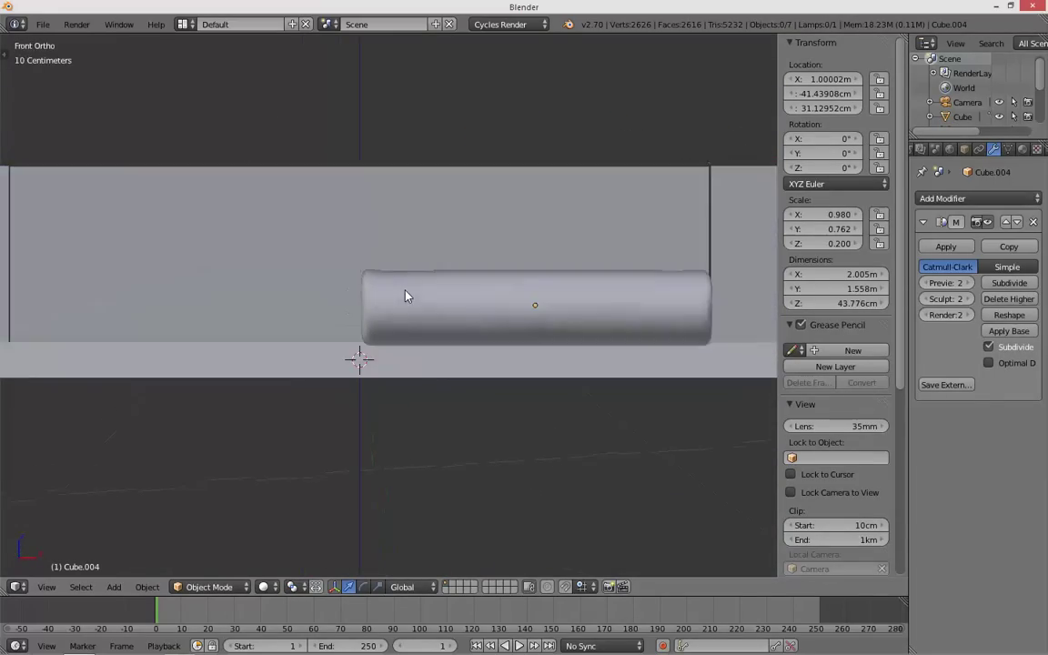
- Lower the top vertices of the cushion's -X end below the height of its middle section
scroll(407, 296, up, 5)
key(Tab)
key(z)
key(c)
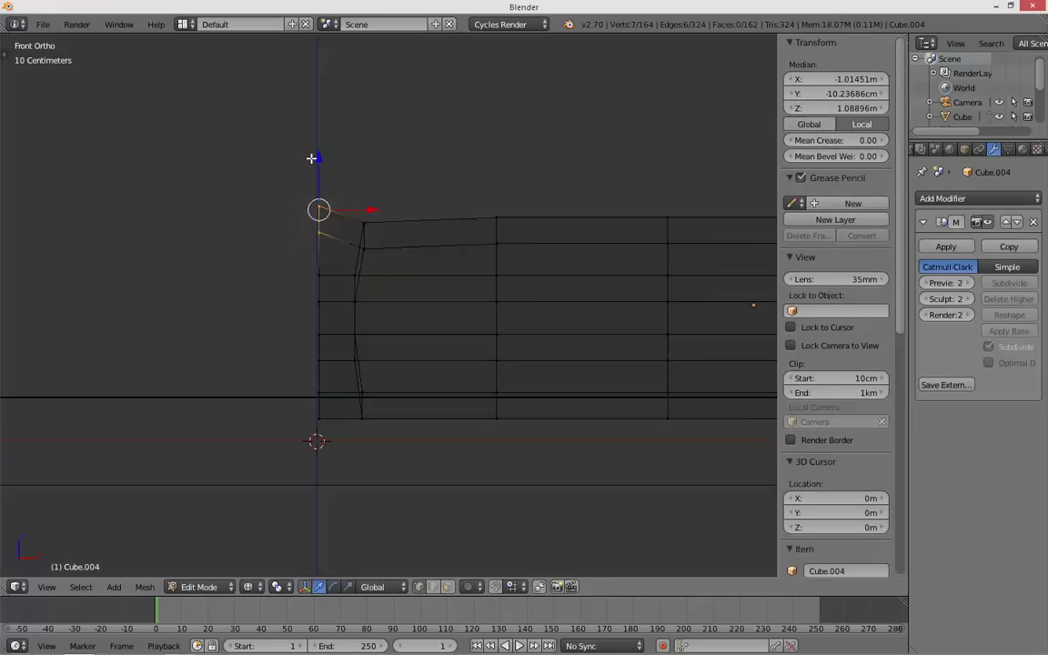
key(Tab)
mouse_move(310, 184)
mouse_down()
mouse_move(303, 202)
mouse_move(314, 210)
mouse_up()
key(Tab)
key(Tab)
key(z)
- Lower the top vertices of the loop beside the cushion's -X end to about 80 cm on Z
scroll(323, 228, down, 5)
middle_drag(340, 268, 361, 297)
scroll(350, 288, down, 3)
key(KP_1)
key(Tab)
scroll(364, 346, up, 5)
key(z)
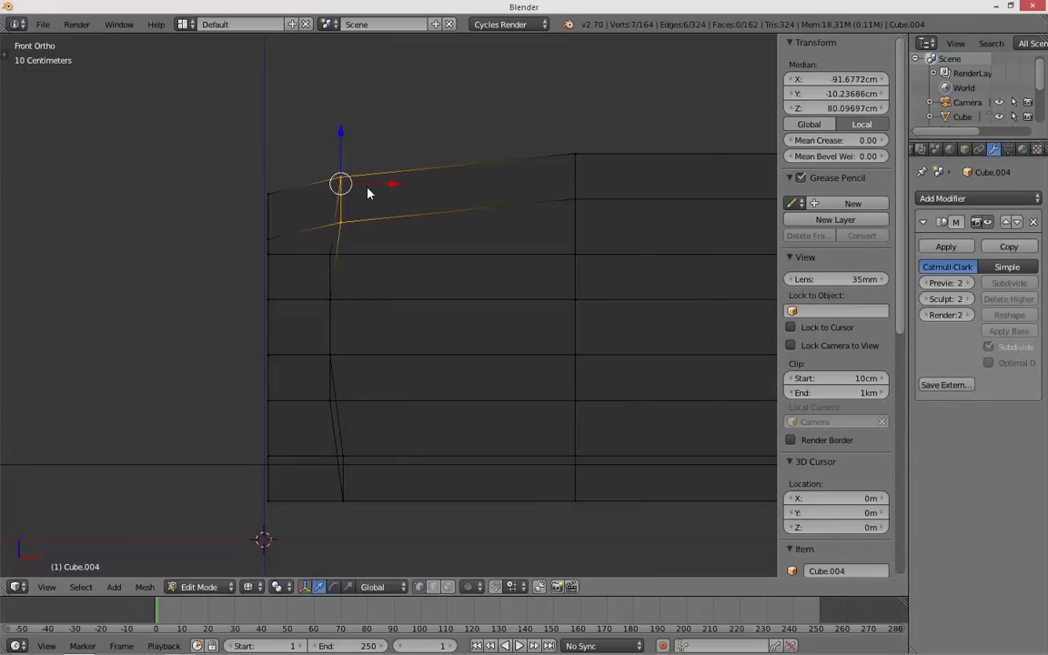
- Leave mesh editing and show the finished seat cushion on the sofa in solid shading
key(Tab)
key(z)
scroll(471, 300, down, 9)
middle_drag(472, 303, 459, 349)
right_click(420, 323)
mouse_move(534, 352)
middle_down()
mouse_move(379, 316)
mouse_move(393, 291)
mouse_move(456, 285)
mouse_move(543, 340)
middle_up()
right_click(417, 258)
key(z)
key(z)
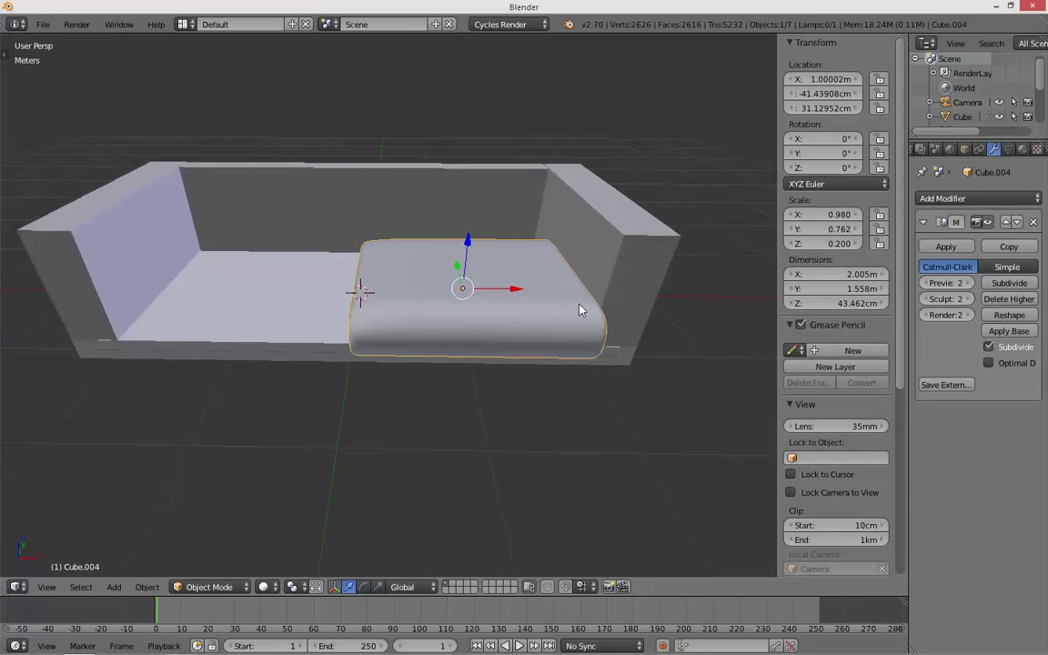
- Duplicate the seat cushion in place and mirror the copy along X with a scale of -1
key(shift+d)
right_click(420, 287)
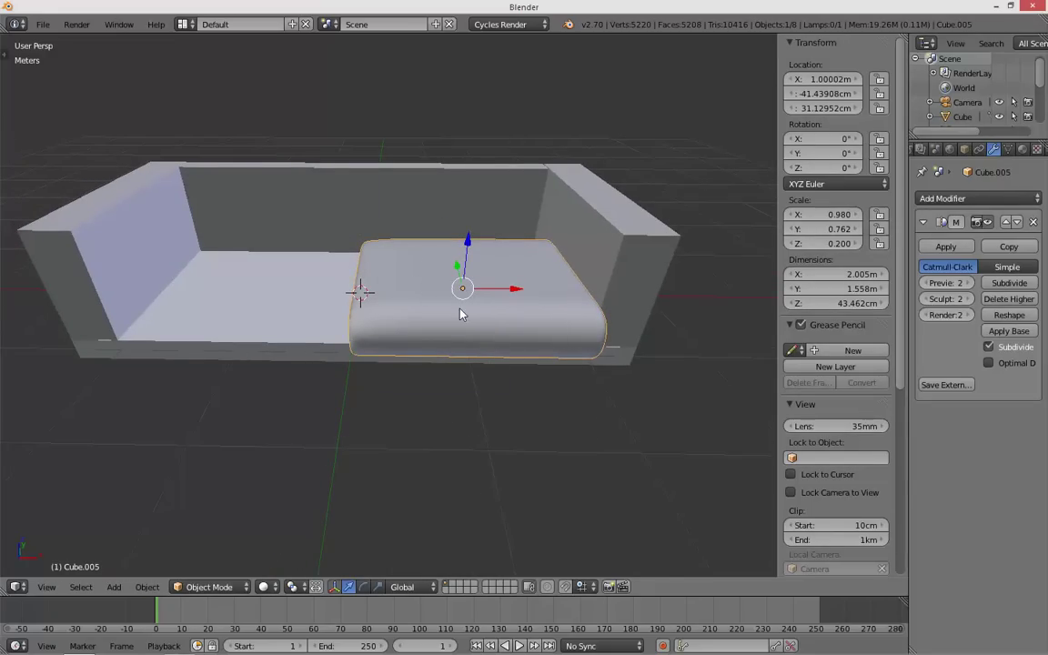
key(s)
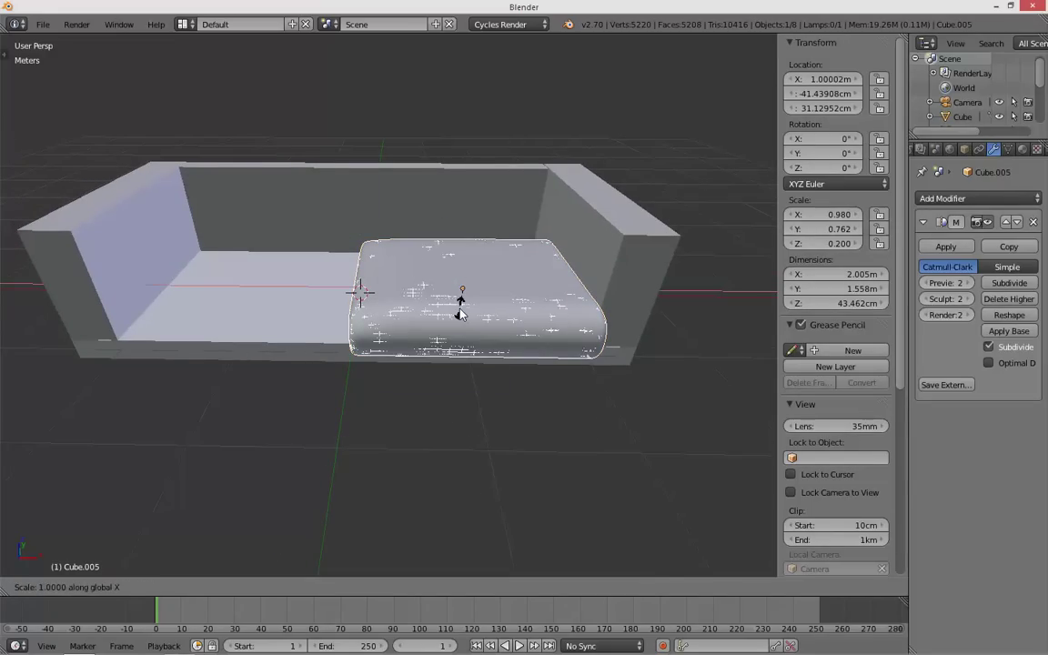
key(Return)
- Move the mirrored cushion along X to about -1.00 m so it fills the -X half of the seat
drag(523, 289, 393, 292)
mouse_move(328, 303)
mouse_down()
mouse_move(304, 304)
mouse_move(318, 308)
mouse_up()
middle_drag(319, 308, 291, 526)
- Examine how the two seat cushions sit between the armrests and against the backrest
key(a)
key(KP_3)
middle_drag(351, 450, 281, 426)
right_click(505, 307)
middle_drag(515, 306, 438, 316)
key(z)
key(z)
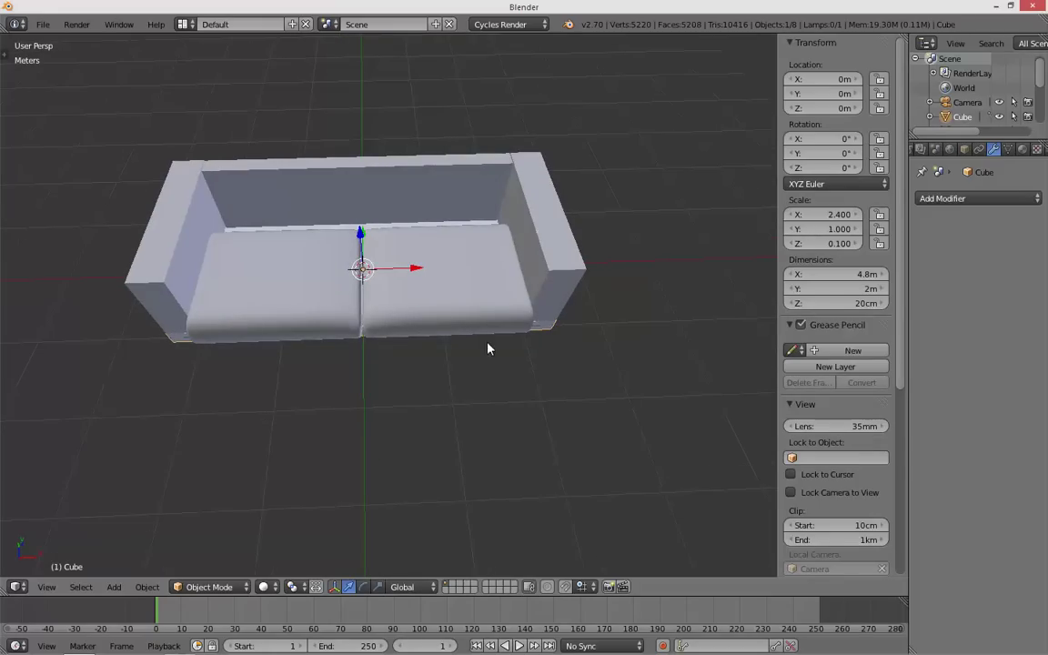
- Try an unmirrored copy of the +X cushion at about -1.07 m on X, and delete it
key(z)
right_click(443, 323)
key(z)
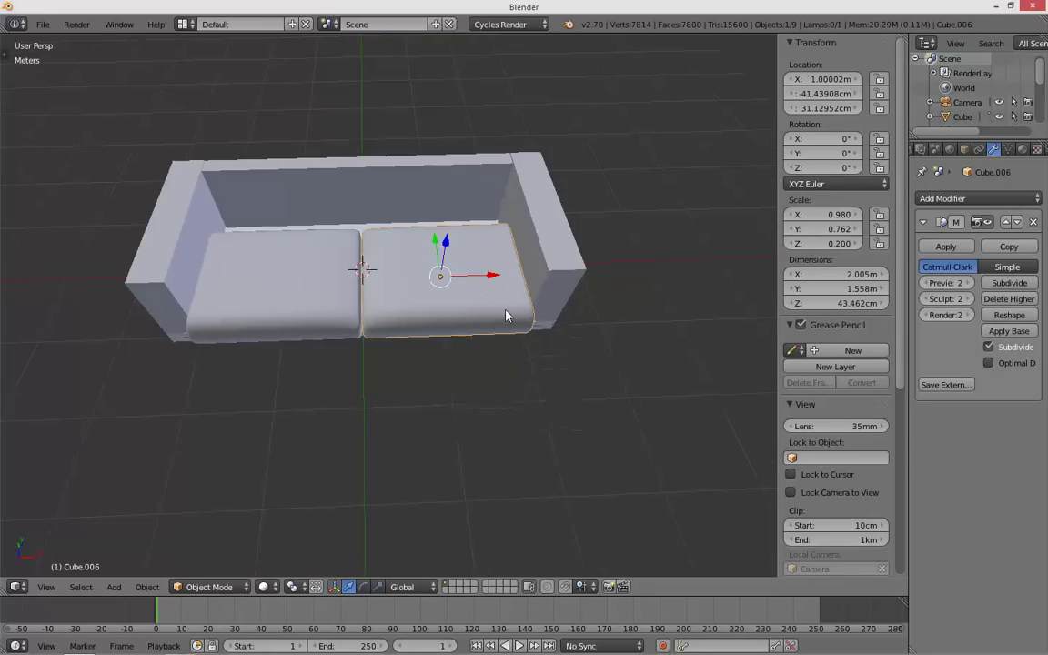
key(g)
click(305, 273)
middle_drag(305, 273, 295, 225)
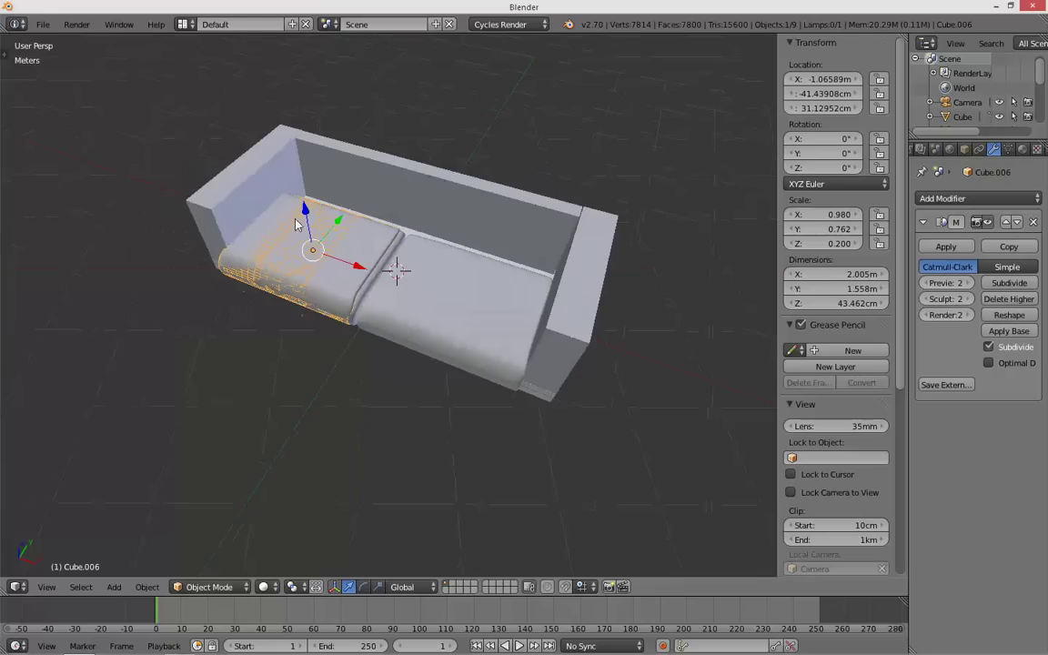
drag(340, 226, 264, 300)
middle_drag(265, 300, 444, 437)
key(Delete)
- Examine the seam between the two seat cushions from the front and from close by
middle_drag(366, 443, 341, 249)
key(KP_1)
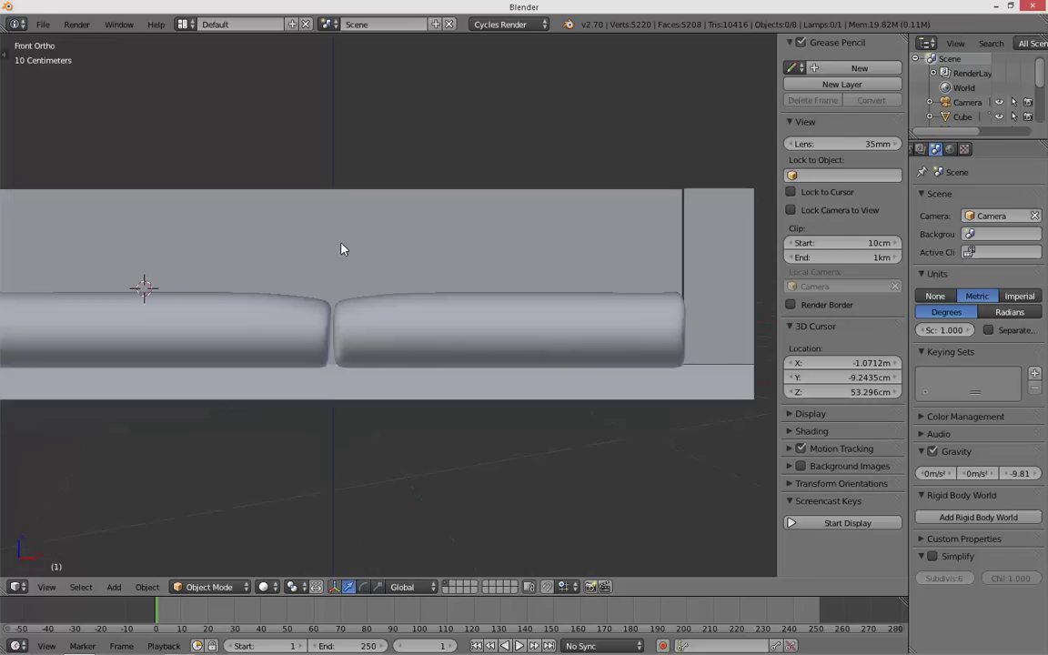
right_click(360, 329)
key(Tab)
key(Tab)
scroll(356, 329, down, 5)
middle_drag(355, 330, 421, 341)
scroll(422, 341, up, 4)
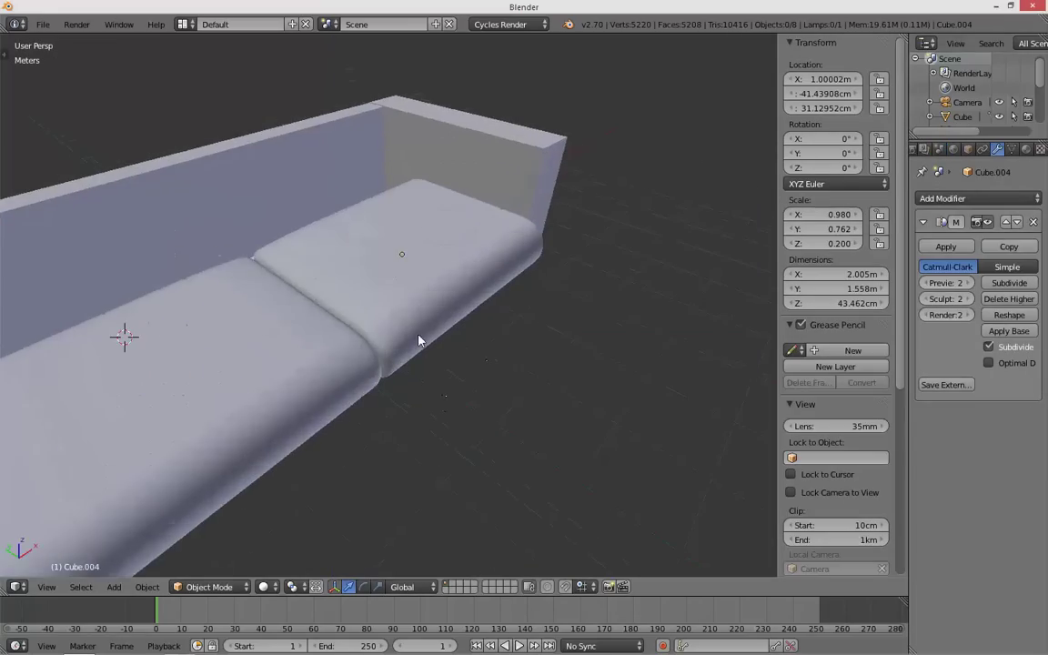
right_click(409, 326)
middle_drag(384, 302, 314, 304)
right_click(378, 291)
key(Tab)
key(a)
key(Tab)
right_click(299, 310)
key(Tab)
scroll(328, 309, up, 3)
right_click(438, 420)
shift+right_click(401, 425)
shift+right_click(429, 379)
shift+right_click(403, 376)
middle_drag(323, 397, 463, 466)
key(Tab)
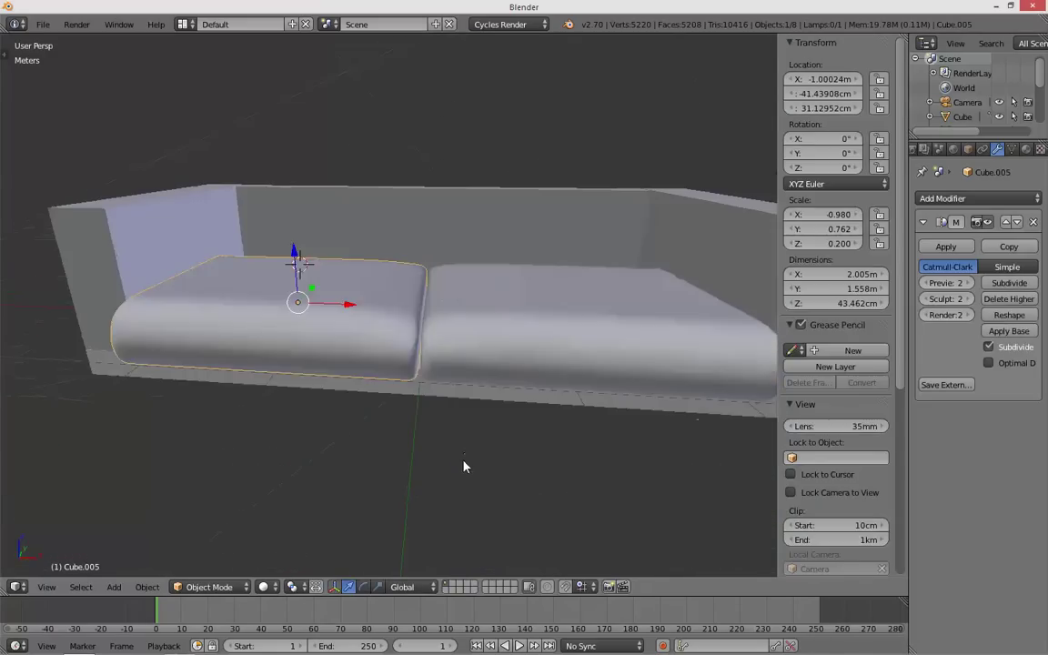
- Open the -X cushion's mesh for editing and clear its vertex selection
key(Tab)
key(a)
middle_drag(244, 277, 286, 324)
right_click(213, 293)
key(a)
click(449, 587)
shift+middle_drag(257, 354, 313, 389)
right_click(256, 334)
middle_drag(264, 331, 166, 314)
middle_drag(307, 293, 339, 187)
key(a)
key(a)
key(a)
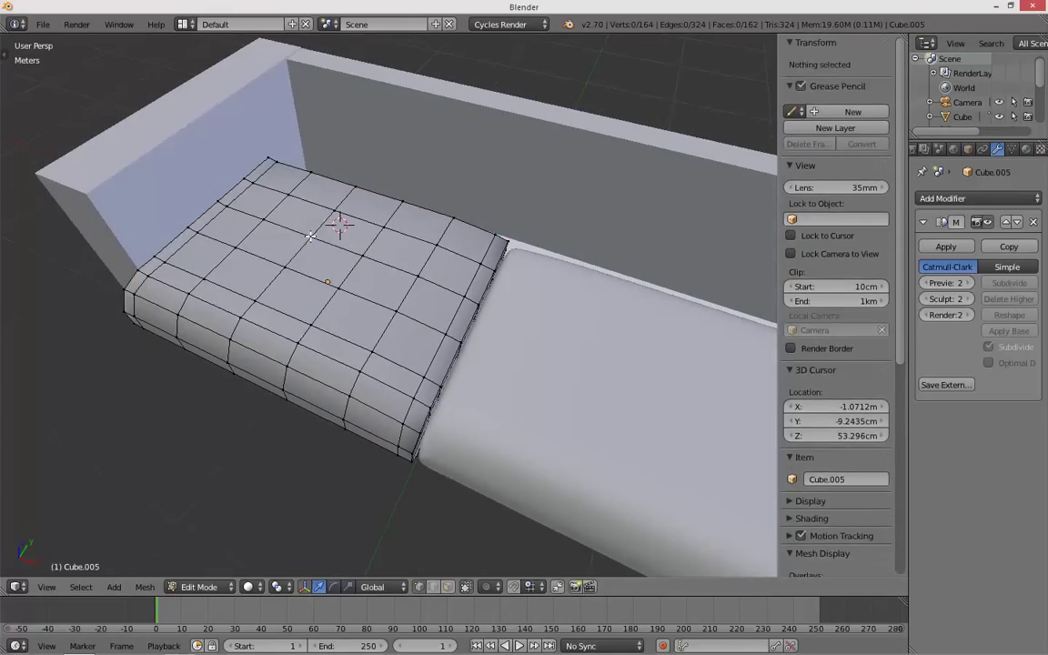
- Select a vertex near the middle of the -X cushion's top and start the Screencast Keys display
key(a)
right_click(310, 237)
scroll(351, 251, down, 5)
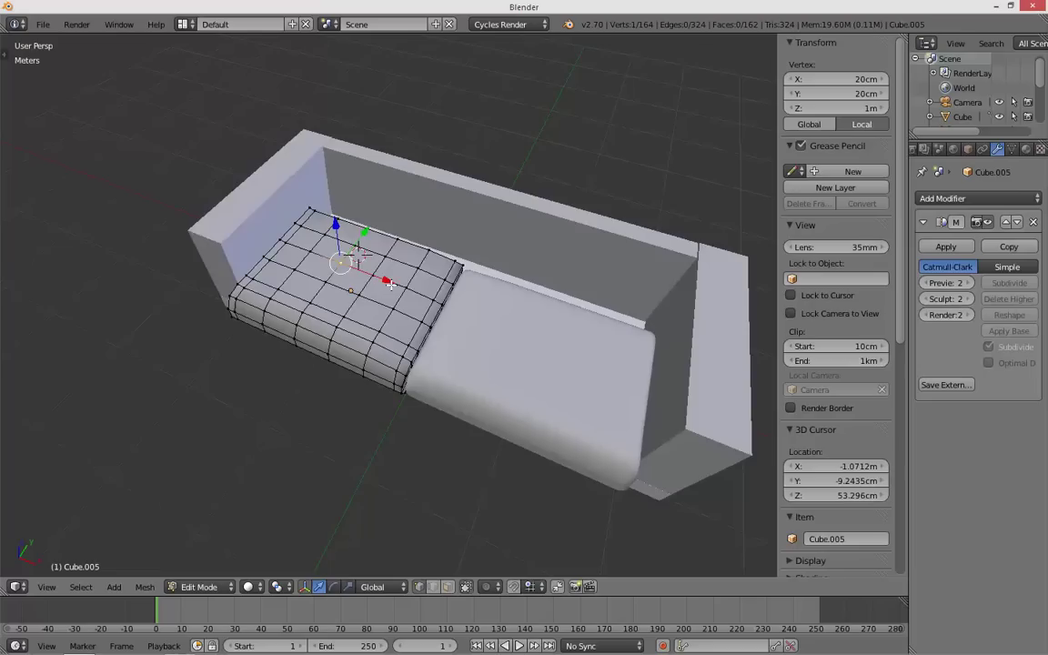
scroll(751, 394, down, 2)
scroll(752, 394, up, 5)
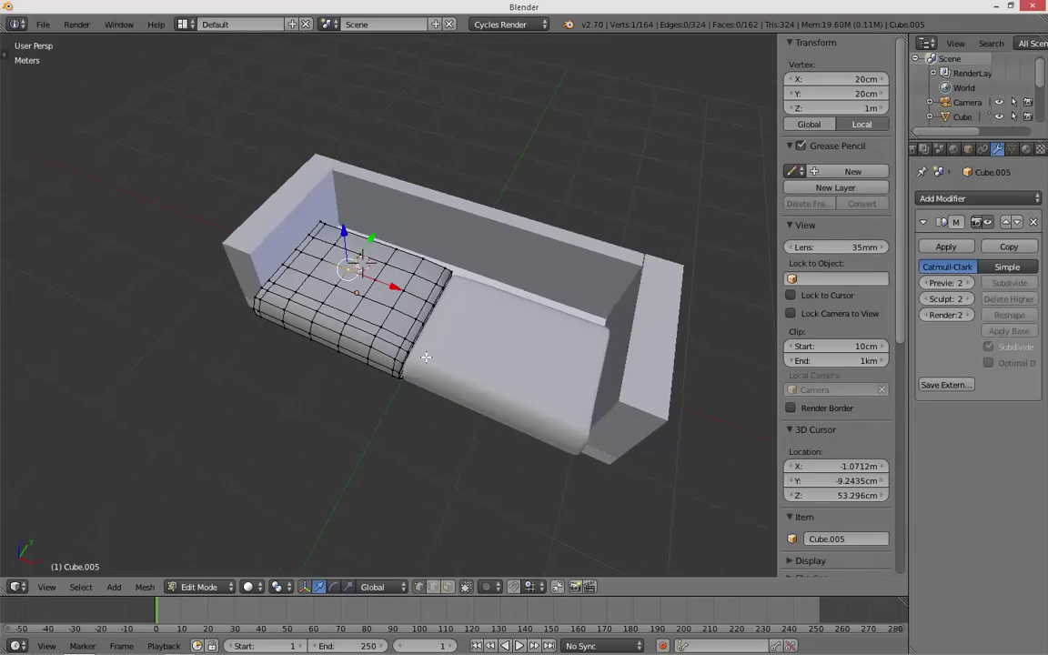
scroll(850, 396, down, 7)
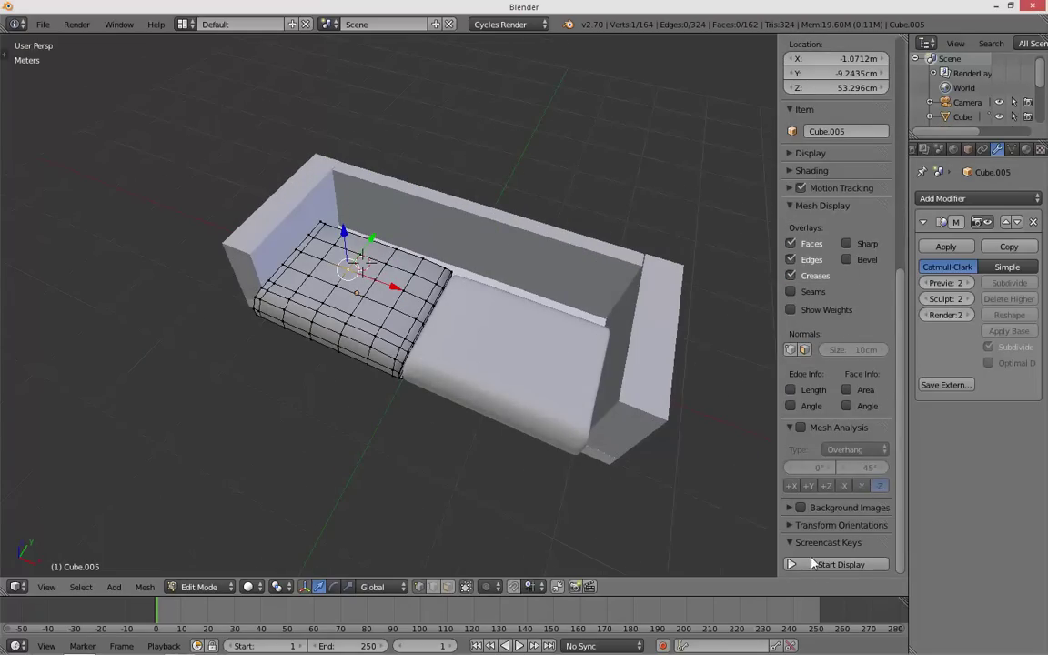
scroll(389, 366, up, 5)
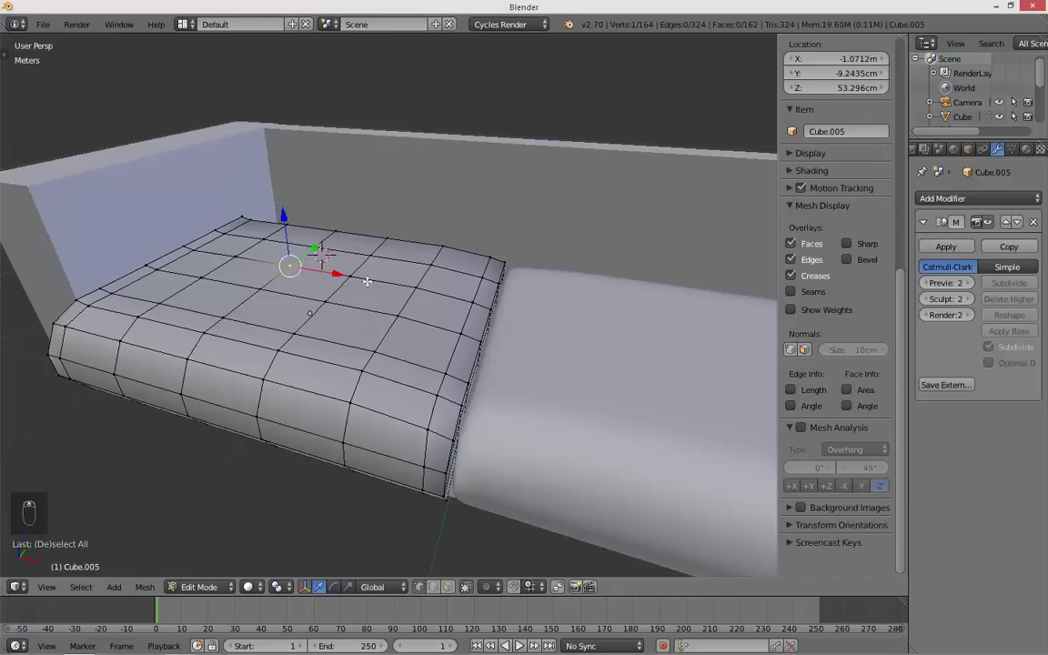
- Raise the selected top vertex of the -X cushion along Z with smooth proportional editing to dome the surface
middle_drag(370, 292, 360, 283)
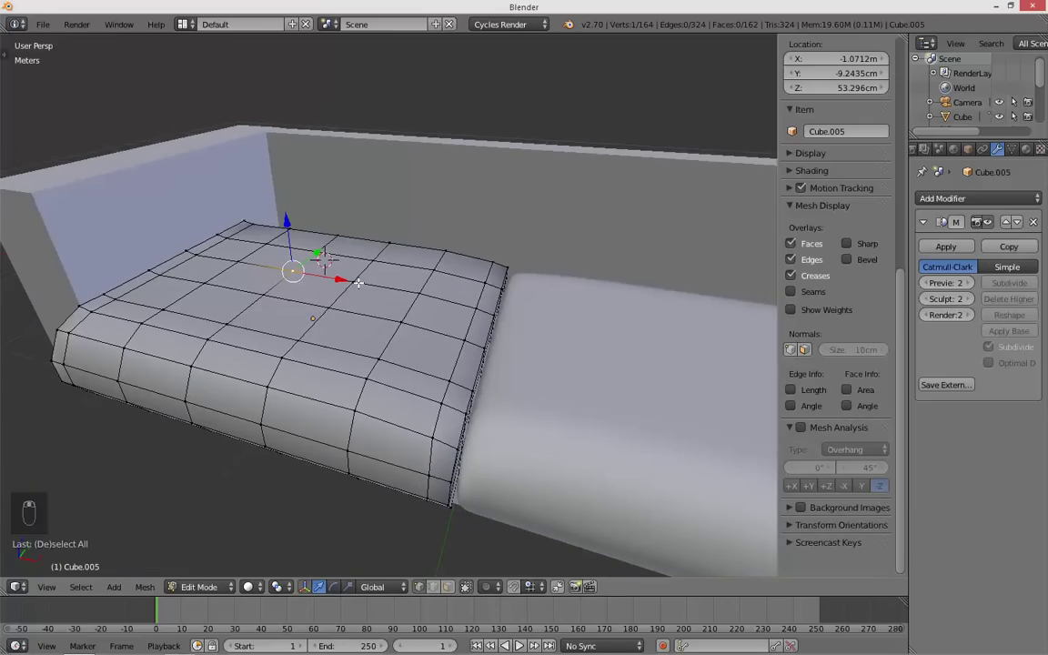
middle_drag(370, 275, 218, 233)
key(g)
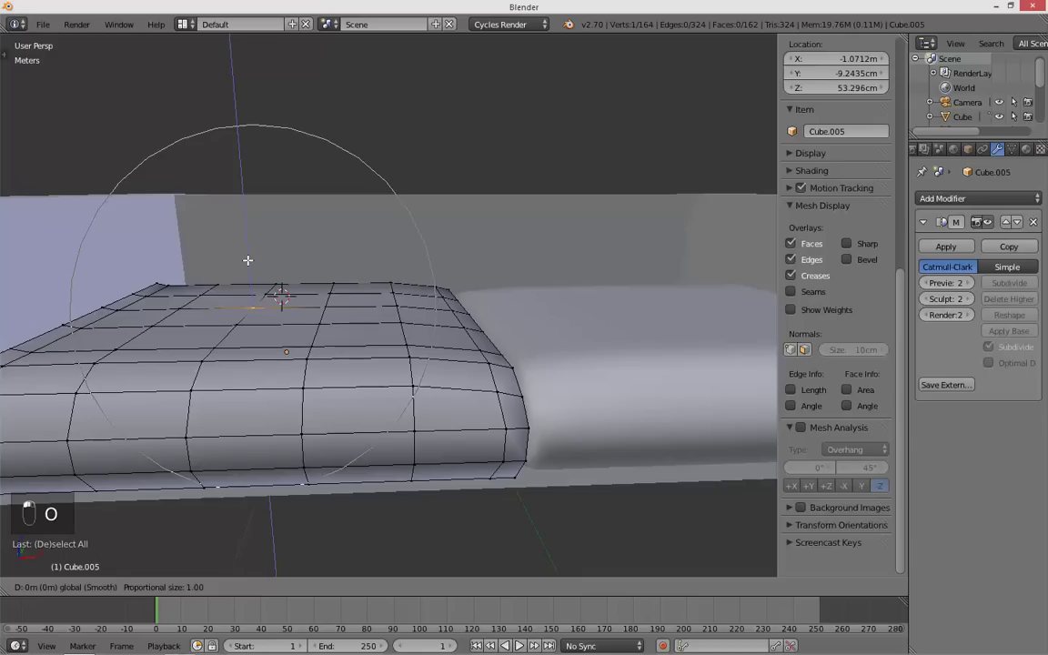
drag(243, 246, 243, 246)
middle_drag(244, 246, 282, 250)
key(Tab)
scroll(305, 244, down, 2)
key(Tab)
drag(315, 263, 312, 259)
key(Tab)
middle_drag(325, 261, 478, 302)
- Raise two neighbouring vertices on the +X cushion's top along Z with smooth proportional editing
key(Tab)
key(Tab)
right_click(599, 348)
key(Tab)
mouse_move(594, 369)
middle_down()
mouse_move(566, 357)
mouse_move(589, 366)
middle_up()
right_click(602, 308)
middle_drag(601, 306, 552, 254)
shift+right_click(580, 312)
drag(528, 243, 532, 242)
key(Tab)
middle_drag(533, 245, 510, 246)
- Lower the two raised vertices of the +X cushion slightly along Z, using a proportional size of 0.68
key(Tab)
drag(502, 241, 493, 244)
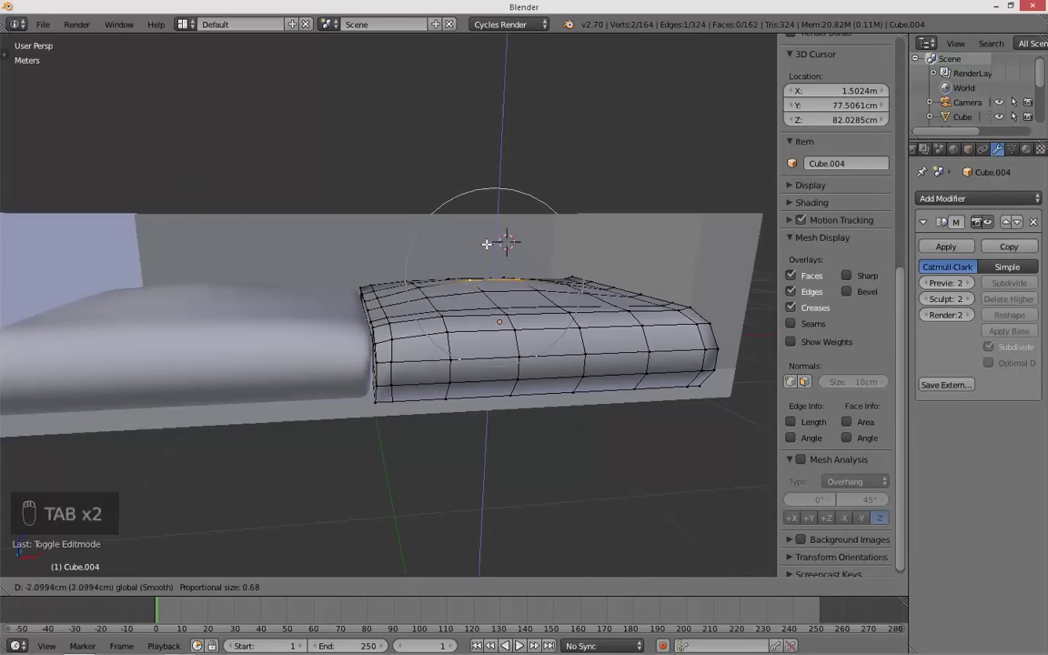
drag(487, 244, 488, 242)
key(Tab)
middle_drag(488, 242, 438, 257)
key(Tab)
drag(485, 245, 487, 252)
key(Tab)
middle_drag(487, 252, 357, 287)
key(a)
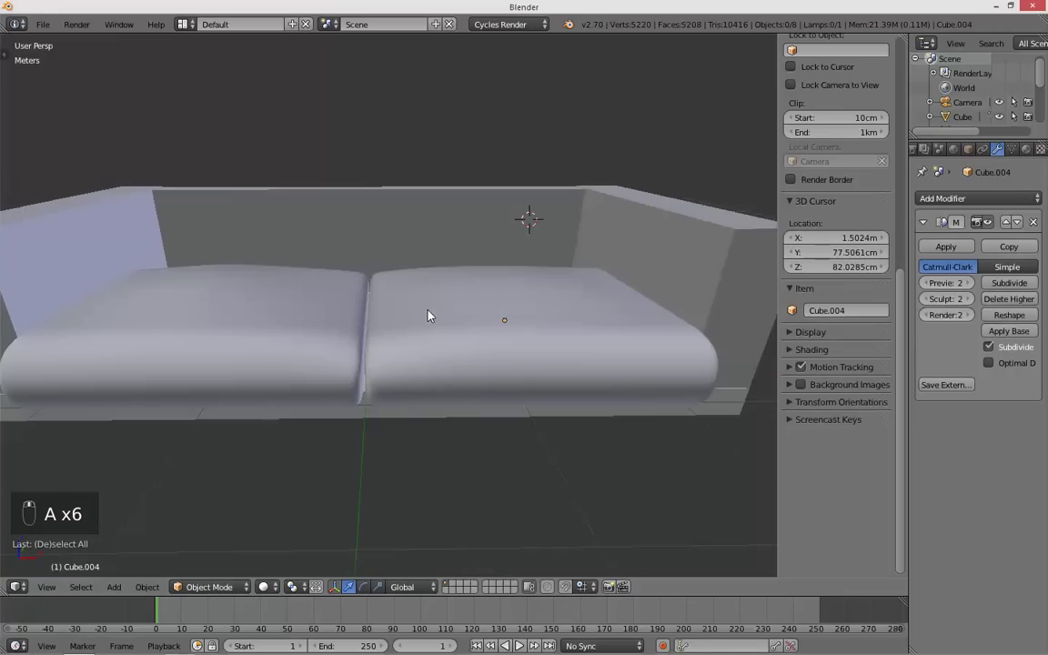
- Examine the front of the seam where the two cushions meet the sofa base
middle_drag(444, 351, 318, 414)
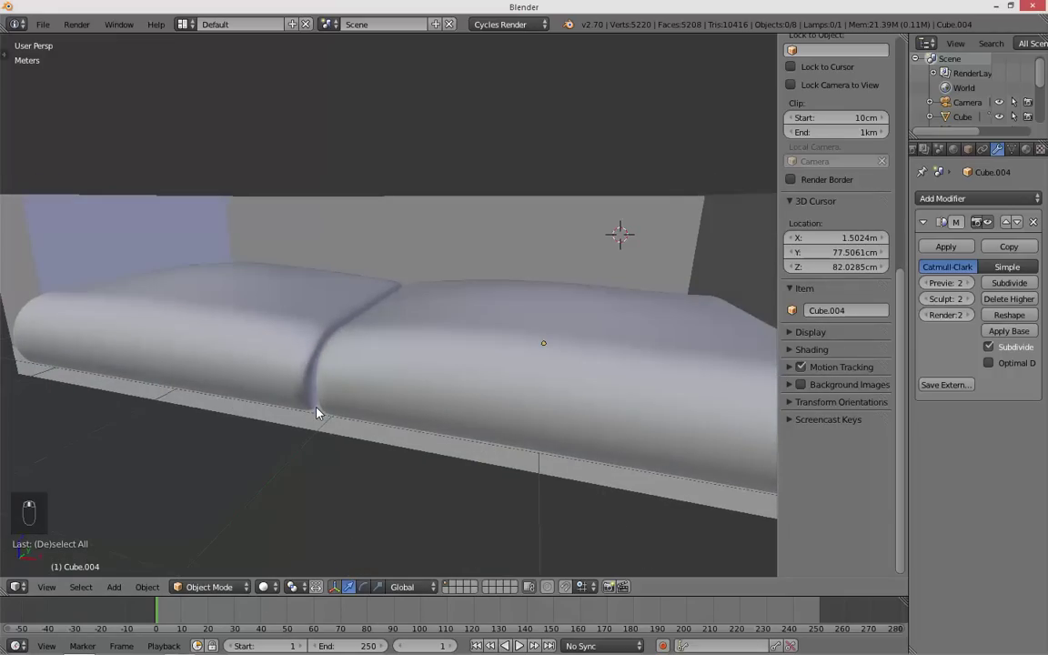
key(Tab)
key(Tab)
right_click(235, 404)
key(Tab)
key(Tab)
key(Tab)
key(Tab)
- Raise two vertices at the -X cushion's lower front inner corner along Z with a proportional size of 0.42
right_click(283, 323)
key(Tab)
mouse_move(328, 368)
shift+middle_down()
mouse_move(355, 388)
mouse_move(342, 360)
shift+middle_up()
right_click(329, 398)
shift+right_click(314, 398)
middle_drag(314, 398, 284, 383)
key(g)
key(z)
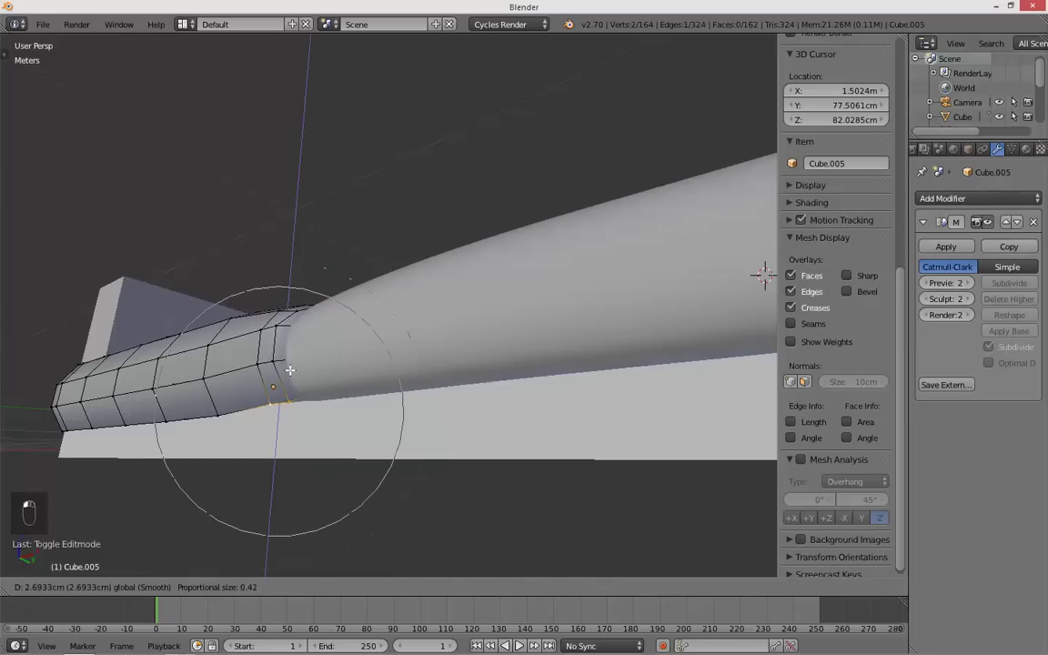
key(a)
- Raise the outermost vertex of the -X cushion's lower front inner corner along Z with a proportional size of 0.18
right_click(292, 395)
drag(288, 364, 293, 347)
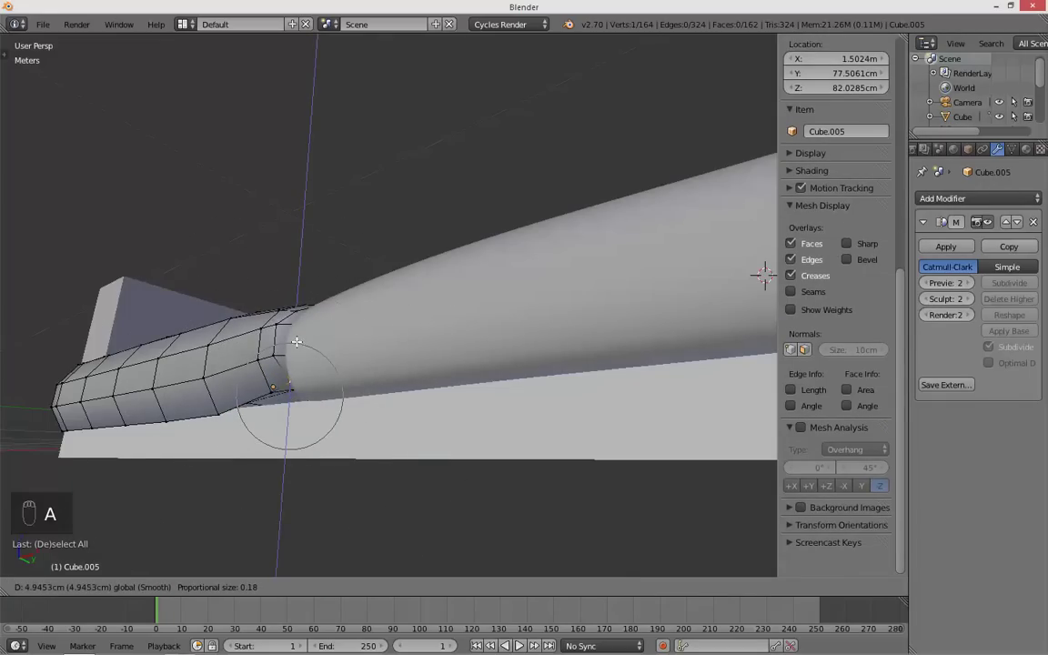
drag(290, 350, 290, 366)
key(Tab)
key(a)
key(a)
middle_drag(290, 366, 337, 358)
- Lower the same corner vertex of the -X cushion slightly along Z
key(Tab)
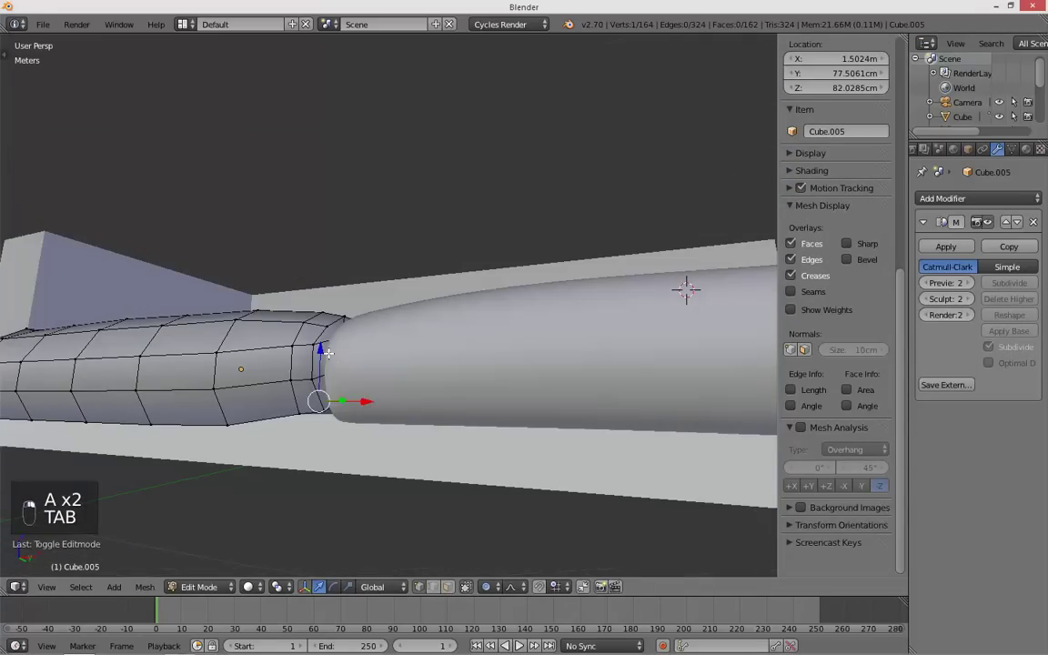
drag(321, 351, 323, 365)
click(322, 373)
key(Tab)
middle_drag(320, 374, 313, 428)
key(a)
key(a)
key(a)
key(a)
right_click(345, 369)
scroll(342, 382, up, 1)
key(Tab)
key(Tab)
key(Tab)
key(Tab)
- Raise the two vertices at the -X cushion's upper front inner corner with proportional editing
right_click(366, 362)
key(Tab)
right_click(382, 365)
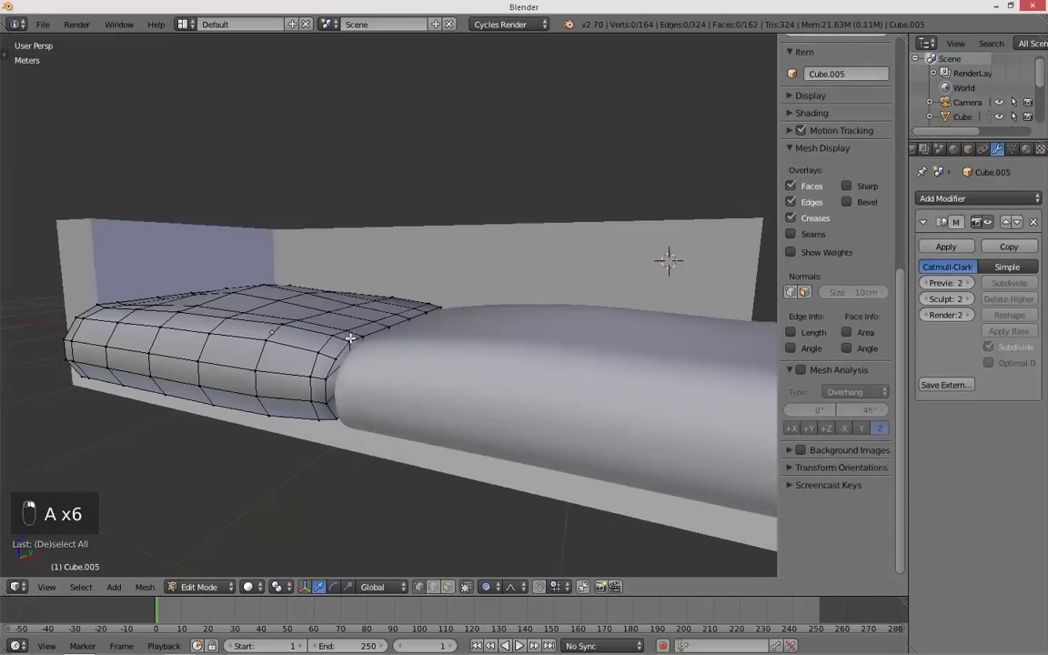
right_click(350, 339)
middle_drag(423, 335, 459, 267)
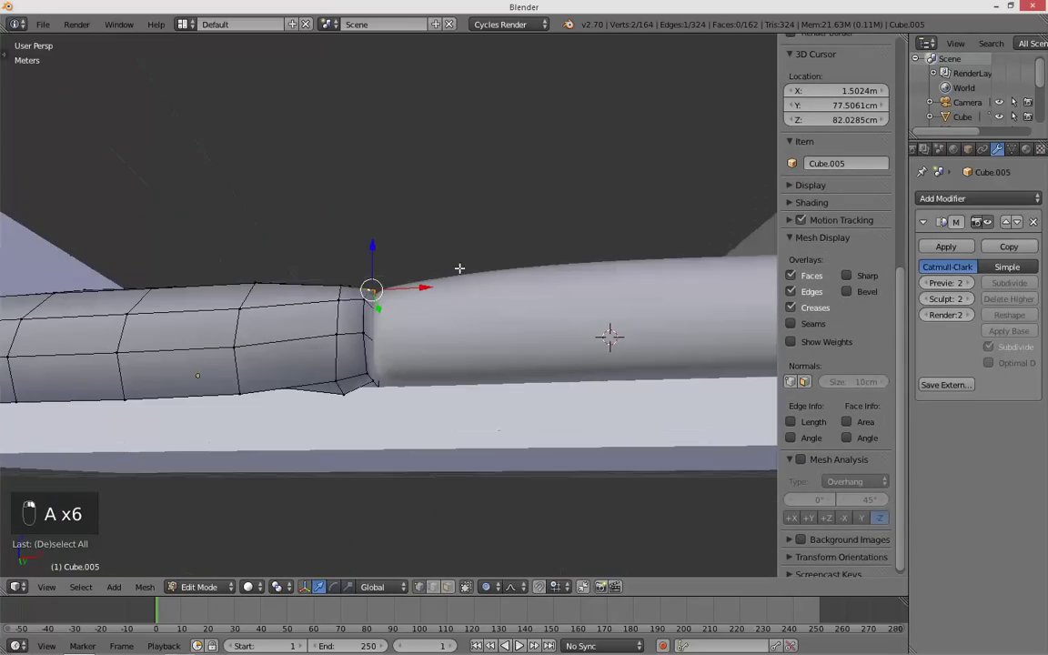
key(g)
click(481, 221)
key(Tab)
middle_drag(486, 222, 441, 322)
key(Tab)
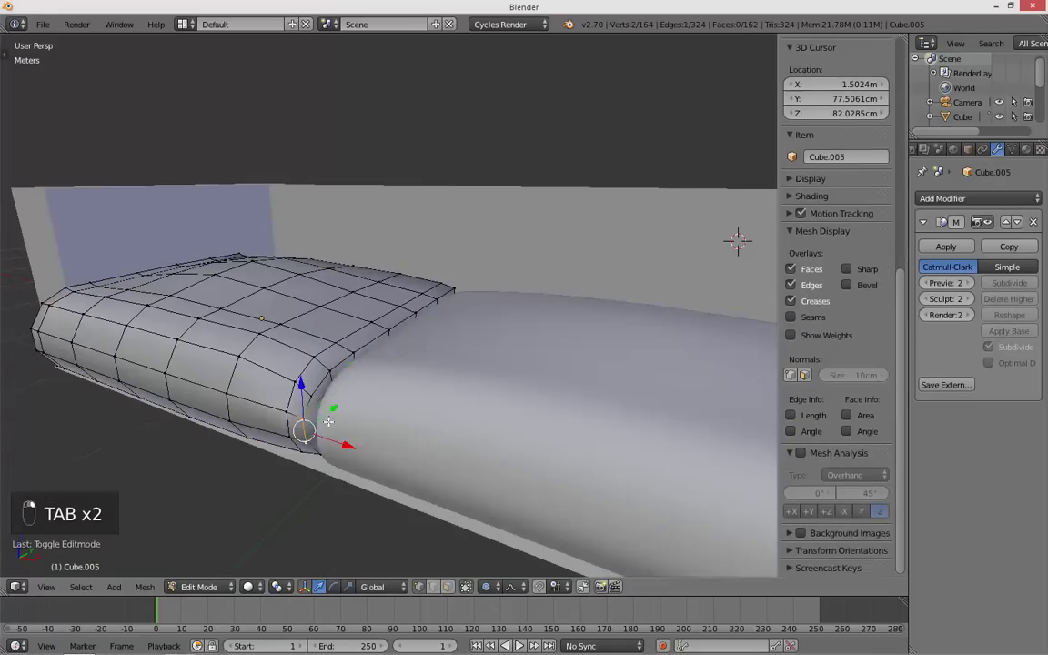
- Move the two selected vertices at the -X cushion's lower front inner corner with proportional editing and check the smoothed shape
middle_drag(331, 384, 290, 431)
drag(313, 394, 333, 389)
key(Tab)
middle_drag(341, 389, 406, 399)
key(Tab)
key(Tab)
key(Tab)
- Add neighbouring vertices of the -X cushion's front inner corner to the selection and move them together with proportional editing
shift+right_click(393, 380)
shift+right_click(398, 421)
shift+right_click(284, 444)
middle_drag(292, 439, 438, 360)
key(f)
key(g)
click(627, 238)
key(Tab)
key(Tab)
key(g)
right_click(390, 355)
key(a)
- Push the three vertices at the -X cushion's outer front corner back, mainly along Y, with a proportional size of 0.18
right_click(255, 302)
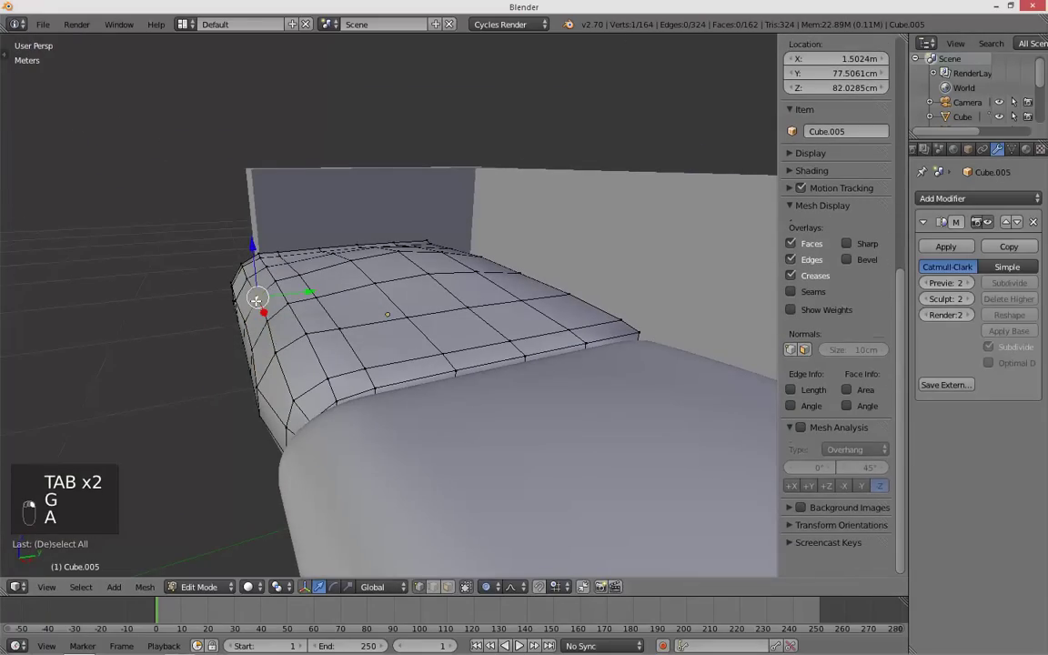
middle_drag(349, 320, 316, 380)
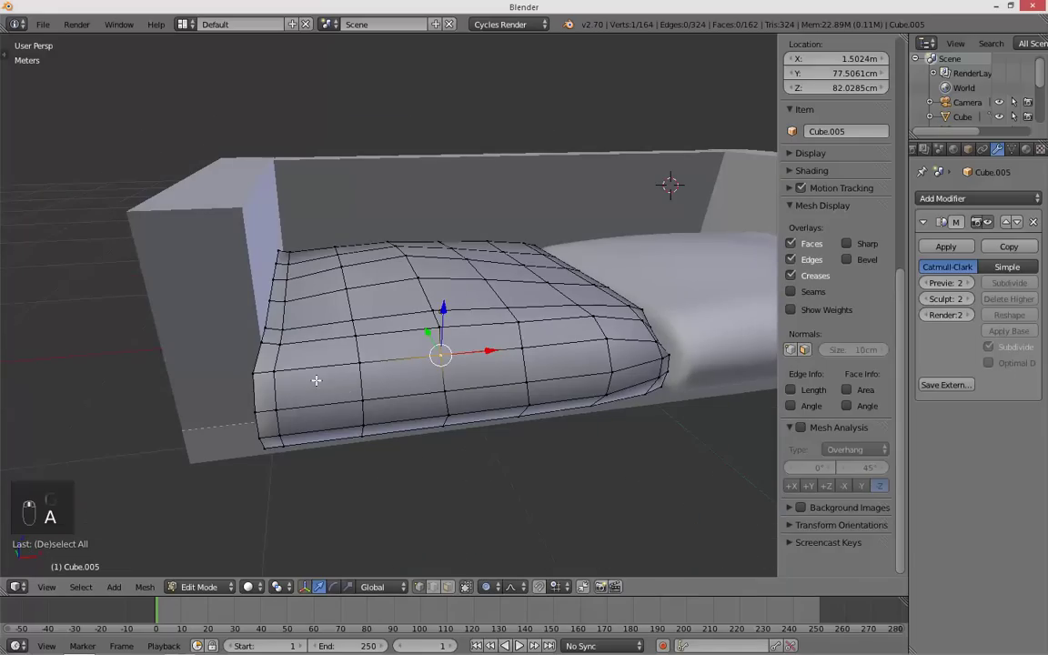
ctrl+right_click(268, 412)
shift+right_click(263, 438)
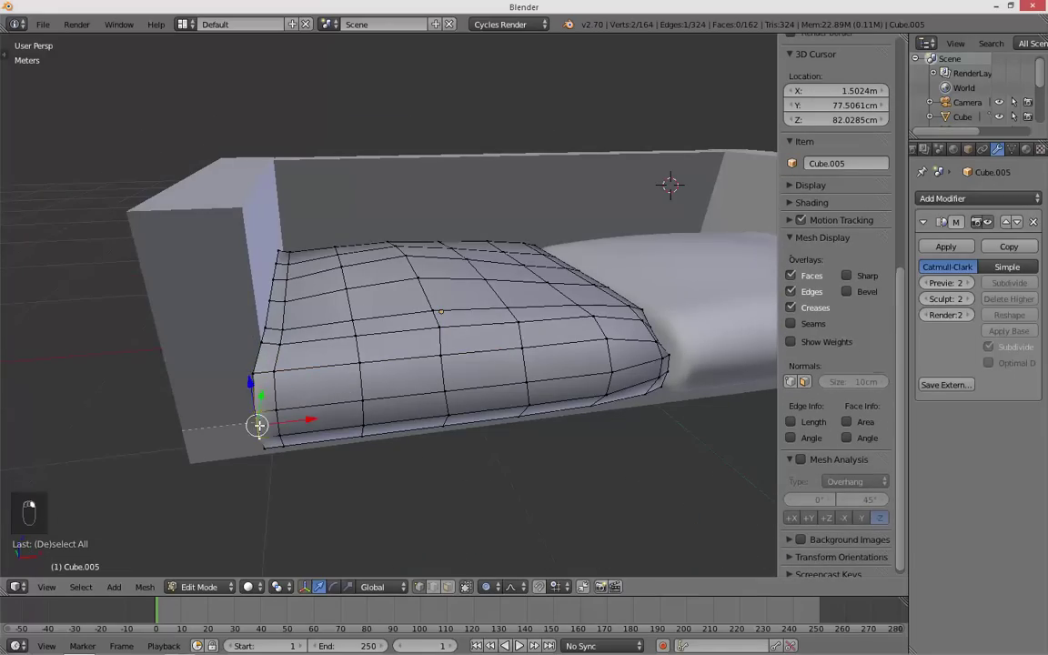
middle_drag(280, 386, 199, 355)
key(g)
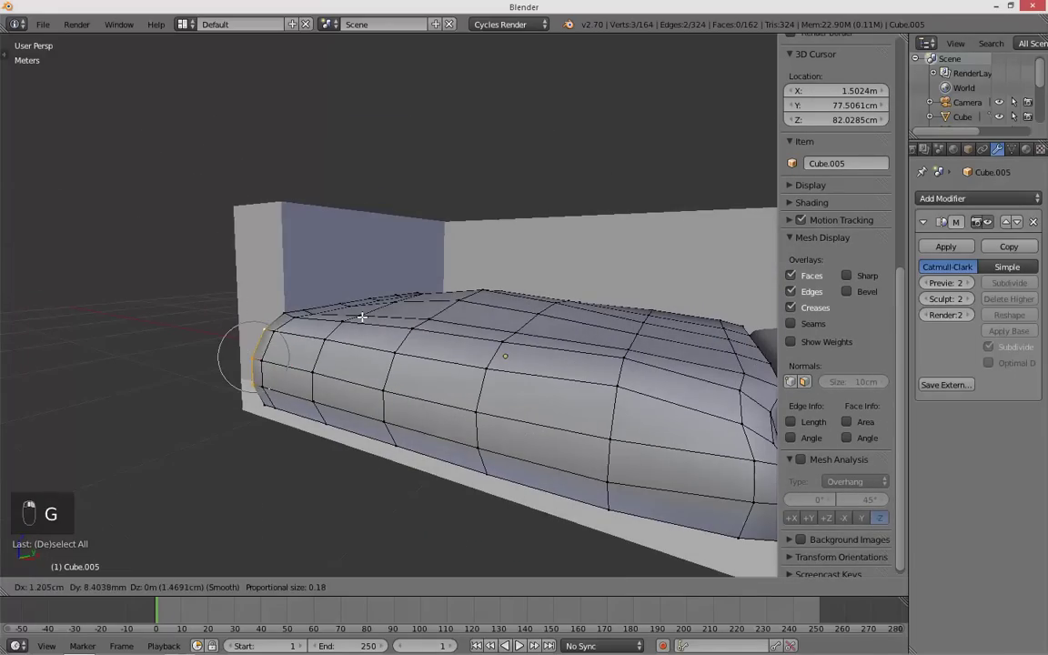
click(376, 320)
key(Tab)
middle_drag(376, 320, 327, 381)
key(Tab)
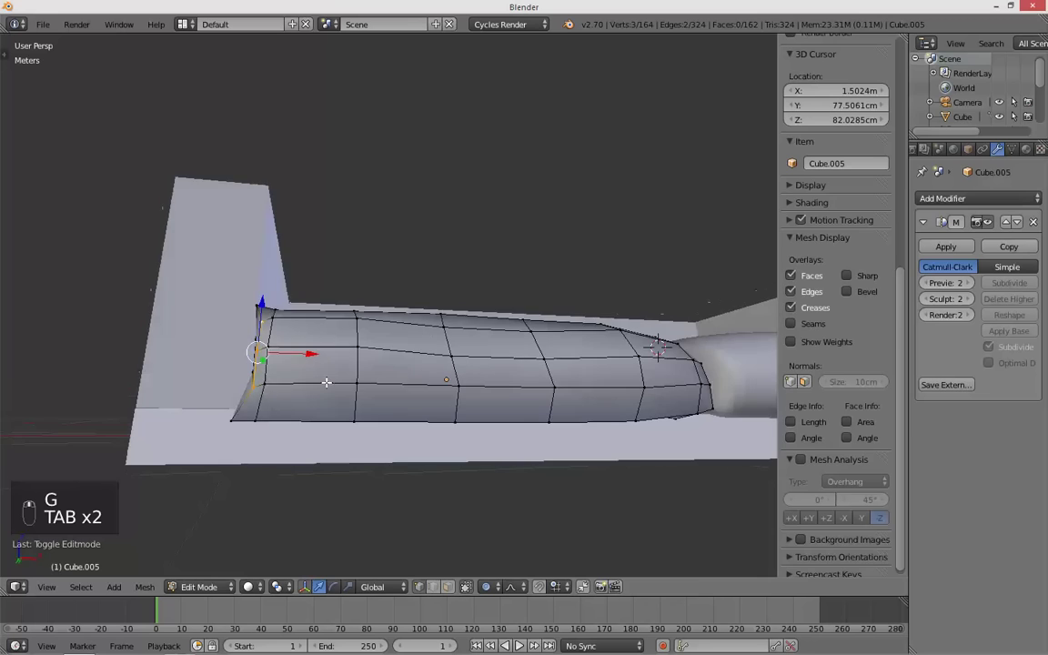
- Move the lowest vertex of the -X cushion's outer front corner with proportional editing to round it off
right_click(234, 417)
middle_drag(332, 422, 319, 476)
key(g)
click(318, 302)
key(Tab)
key(a)
key(Tab)
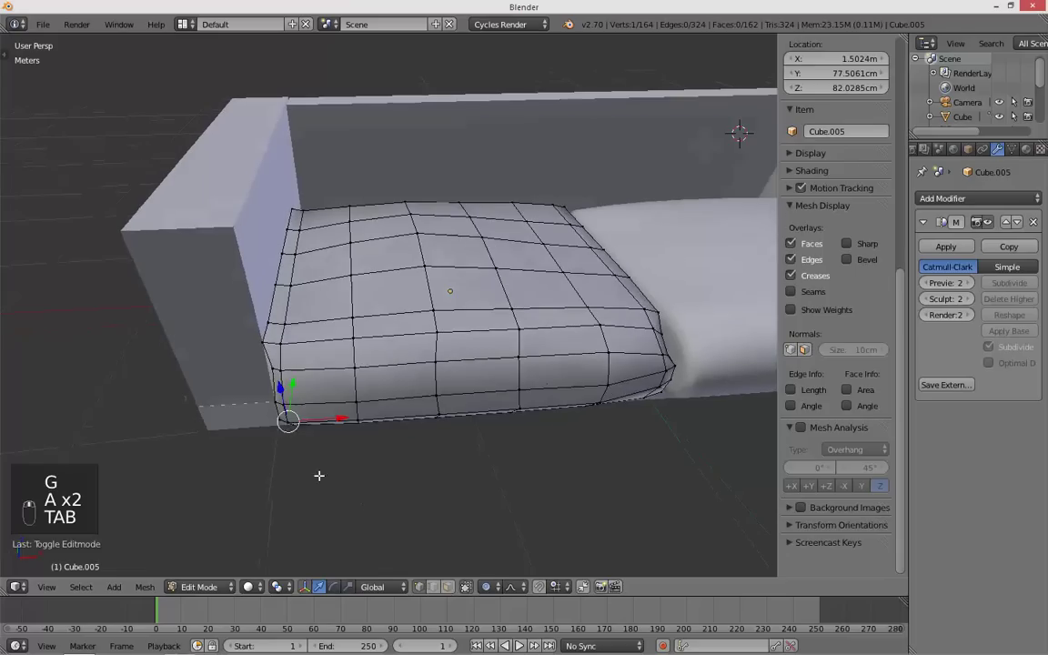
- Examine the reshaped corners of the -X cushion with its smoothing shown in object mode
key(Tab)
middle_drag(351, 418, 372, 324)
key(Tab)
key(a)
key(a)
key(a)
key(a)
key(Tab)
- Select the +X seat cushion and open its mesh for editing
right_click(496, 368)
middle_drag(496, 368, 476, 342)
key(Tab)
key(Tab)
right_click(376, 313)
key(Tab)
shift+right_click(455, 277)
shift+right_click(454, 302)
shift+right_click(440, 300)
shift+right_click(443, 270)
key(f)
key(ctrl+z)
key(ctrl+z)
key(ctrl+z)
key(ctrl+z)
key(ctrl+z)
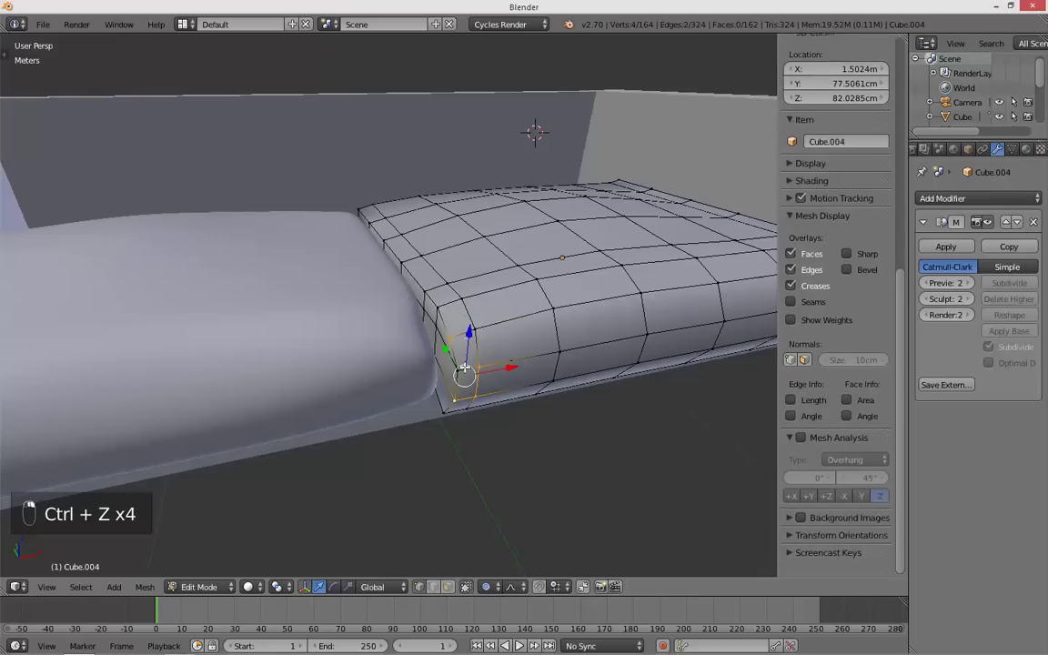
- Move the four-vertex face at the +X cushion's front inner corner about 2.4 cm in X, 8.8 cm in Y and 0.8 cm in Z, proportional size 0.18
key(a)
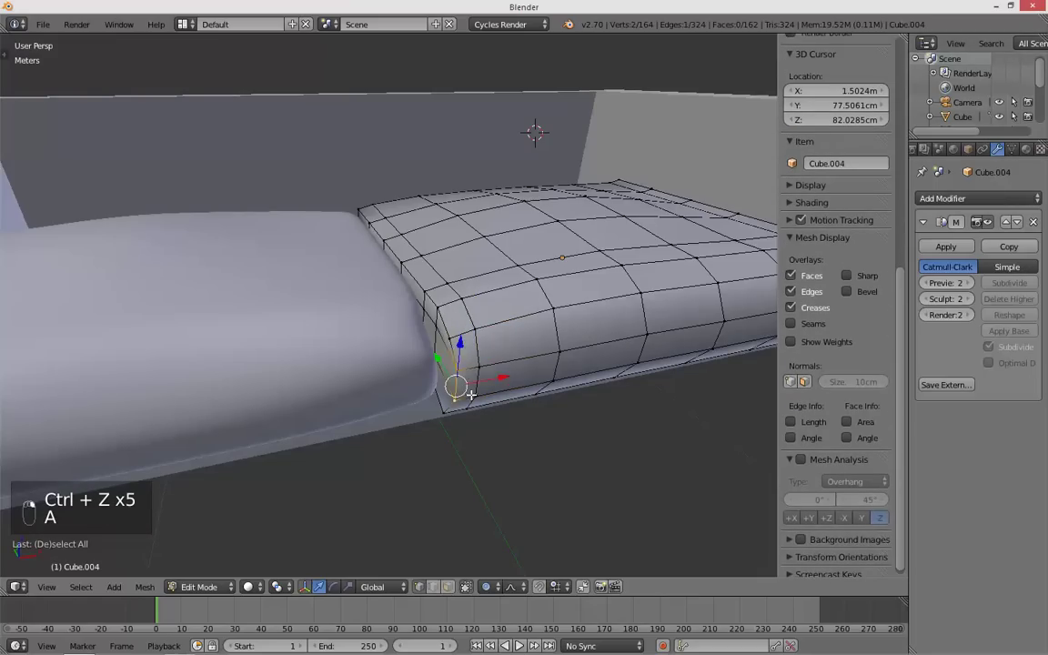
middle_drag(505, 356, 303, 374)
key(g)
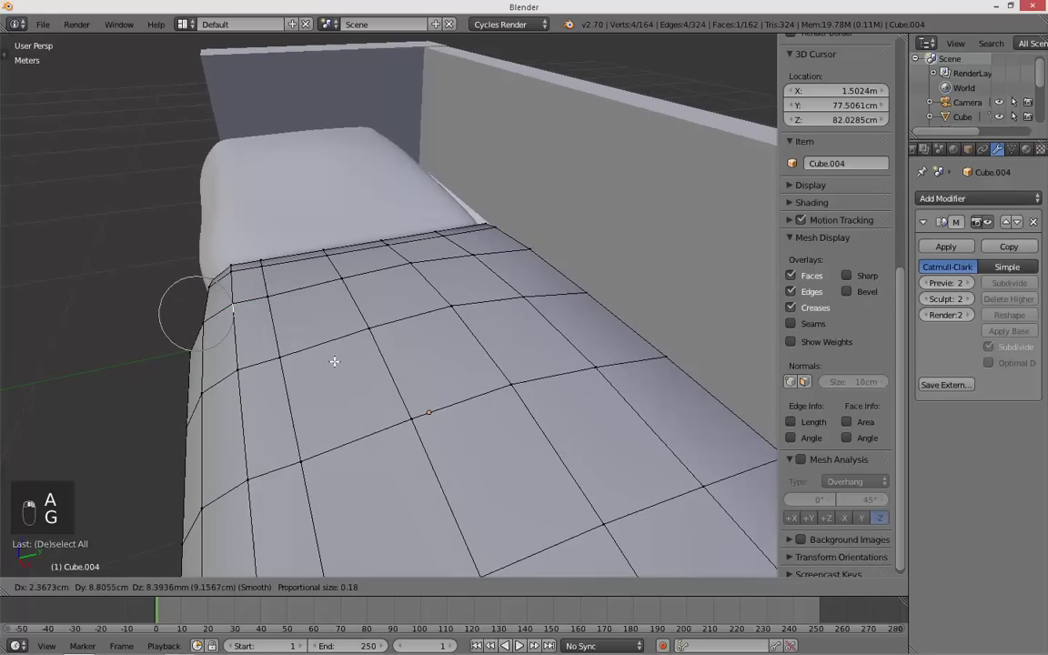
click(335, 360)
key(Tab)
key(a)
key(a)
middle_drag(433, 351, 387, 344)
key(Tab)
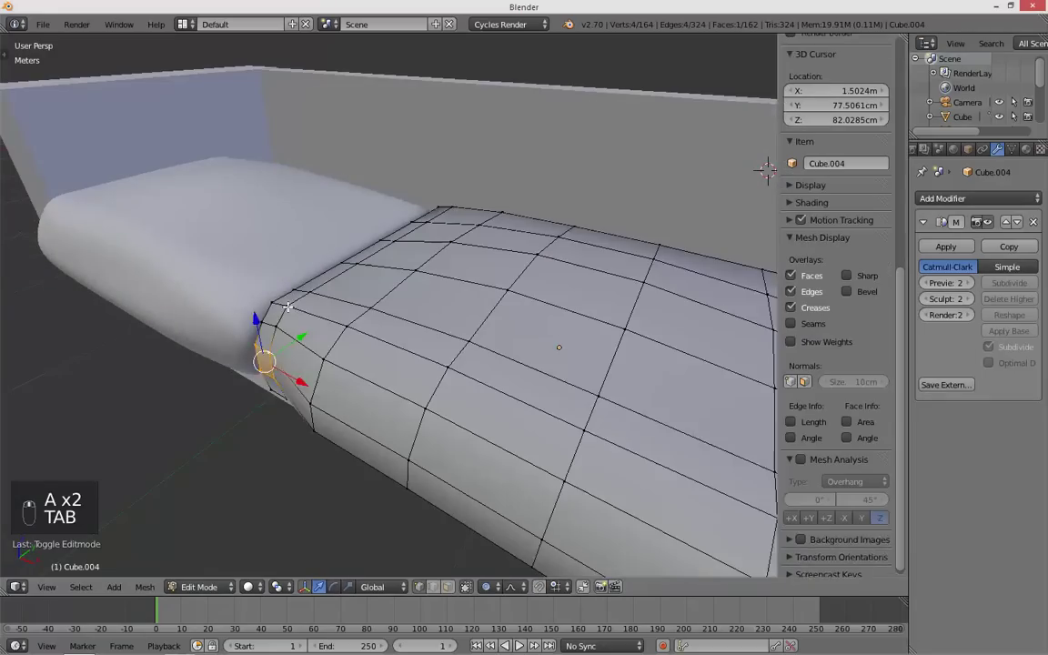
- Move a single vertex above the +X cushion's front inner corner with proportional editing and check the smoothed corner
right_click(291, 310)
middle_drag(361, 237, 412, 165)
key(g)
click(415, 187)
key(Tab)
middle_drag(440, 266, 420, 257)
key(Tab)
- Move four adjacent vertices at the middle of the +X cushion's upper front edge together with proportional editing
key(KP_1)
right_click(431, 247)
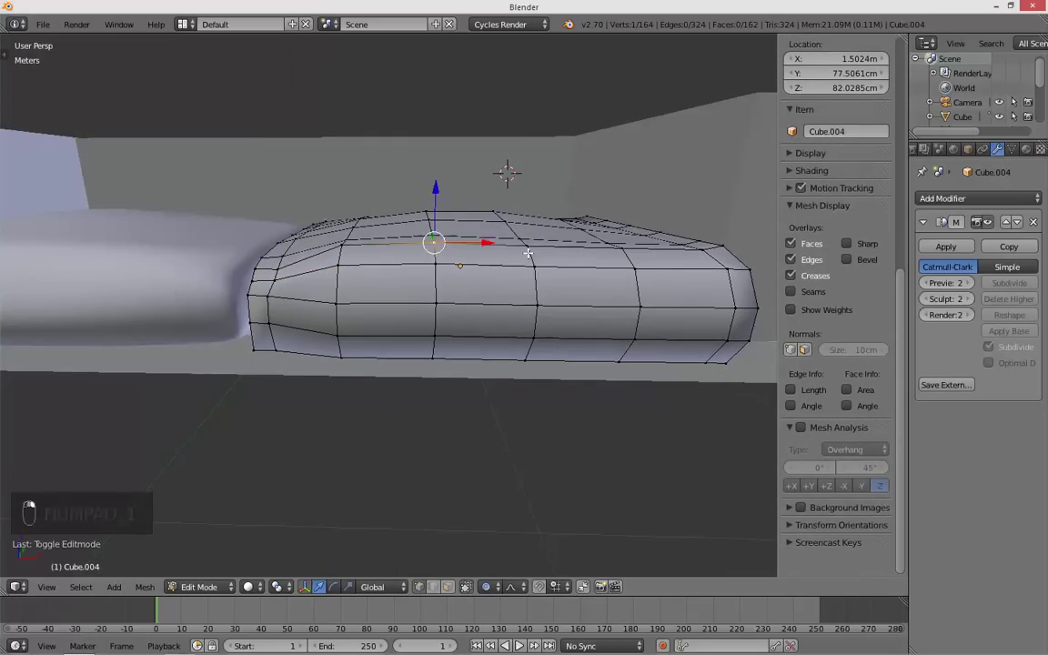
shift+right_click(524, 243)
shift+right_click(533, 266)
shift+right_click(437, 265)
middle_drag(517, 249, 484, 372)
key(g)
click(545, 190)
key(Tab)
key(Tab)
key(a)
key(a)
key(a)
- Reshape the +X cushion further by moving one more individual vertex with proportional editing
middle_drag(508, 327, 479, 390)
key(a)
right_click(405, 368)
key(g)
click(488, 363)
key(Tab)
key(Tab)
key(a)
- Move a vertex near the +X cushion's outer edge beside the armrest with proportional editing
right_click(478, 280)
mouse_move(511, 284)
middle_down()
mouse_move(473, 269)
mouse_move(536, 270)
mouse_move(513, 276)
middle_up()
key(g)
key(Tab)
key(a)
key(a)
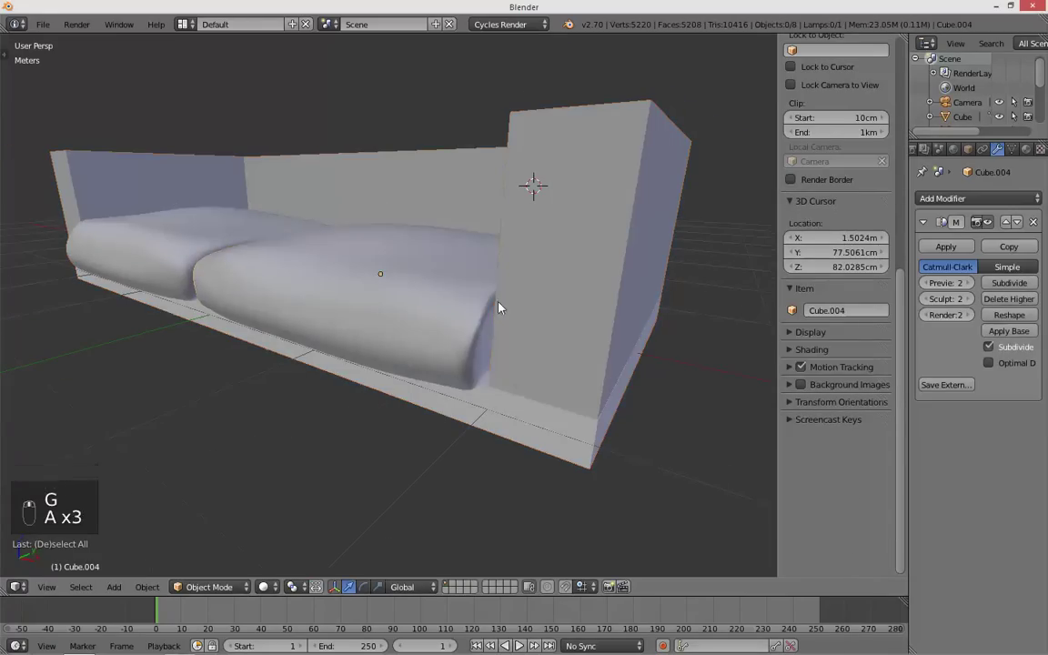
key(a)
- Move a vertex on the +X cushion's outer front edge along X with a proportional size of 0.24
key(Tab)
right_click(497, 325)
mouse_move(514, 330)
middle_down()
mouse_move(543, 338)
mouse_move(529, 326)
middle_up()
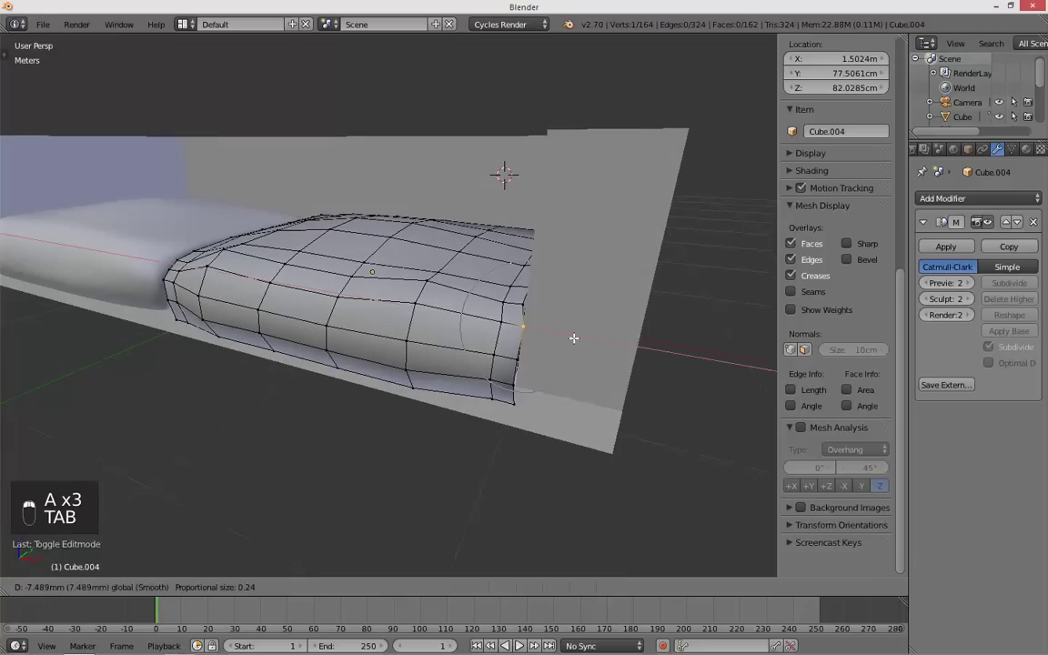
key(Tab)
middle_drag(585, 344, 499, 374)
- Raise a vertex on the +X cushion's upper inner edge along Z with proportional editing
key(Tab)
scroll(286, 322, up, 3)
middle_drag(286, 322, 307, 312)
right_click(224, 272)
drag(212, 256, 211, 243)
key(Tab)
scroll(228, 245, down, 3)
key(a)
key(a)
key(a)
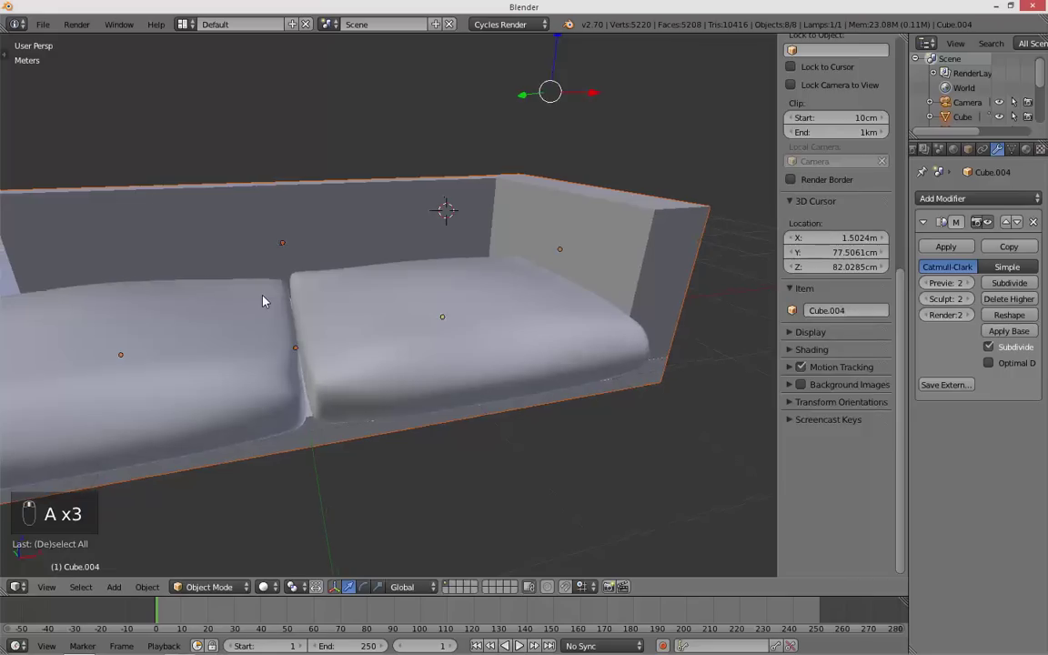
- Circle-select the vertices at the -X cushion's inner side in a wireframe front view
scroll(264, 300, up, 2)
right_click(273, 294)
key(Tab)
key(KP_1)
key(Tab)
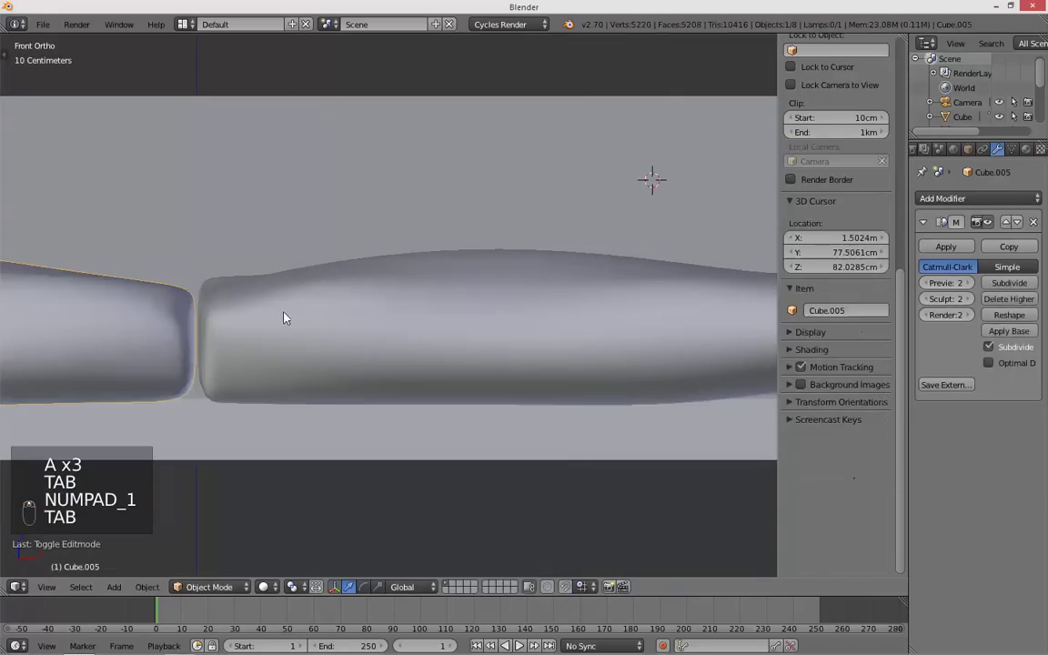
key(Tab)
shift+middle_drag(365, 325, 449, 320)
alt+right_click(287, 301)
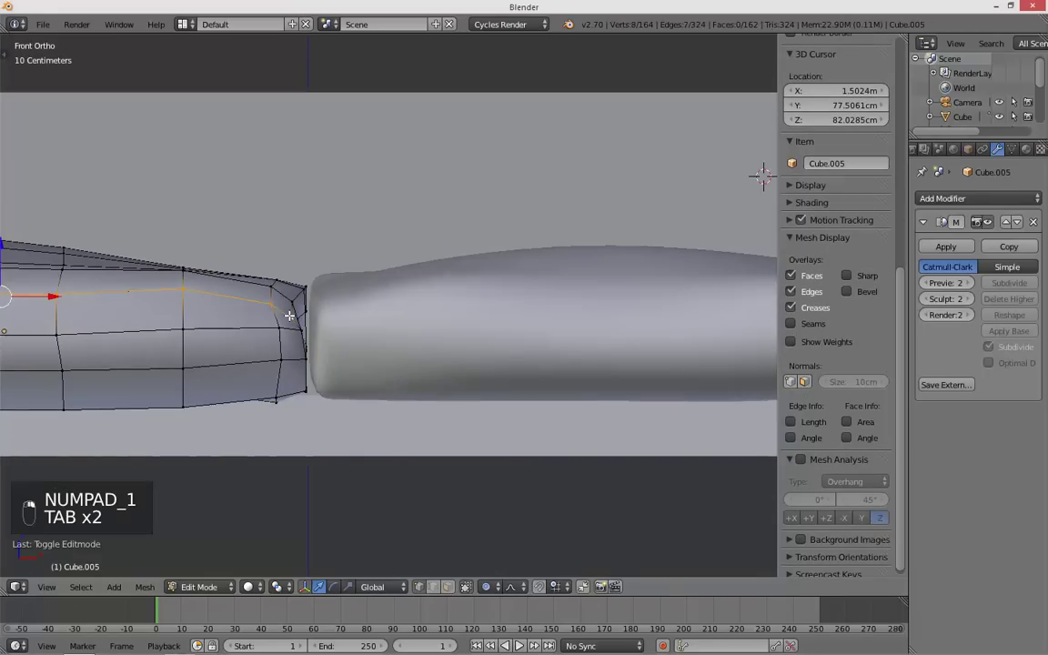
key(z)
key(a)
key(c)
mouse_move(316, 386)
mouse_down()
mouse_move(315, 309)
mouse_move(346, 336)
mouse_up()
- Circle-select the vertices along the +X cushion's inner side, then return to solid display in object mode
key(Tab)
right_click(360, 322)
key(Tab)
key(a)
key(c)
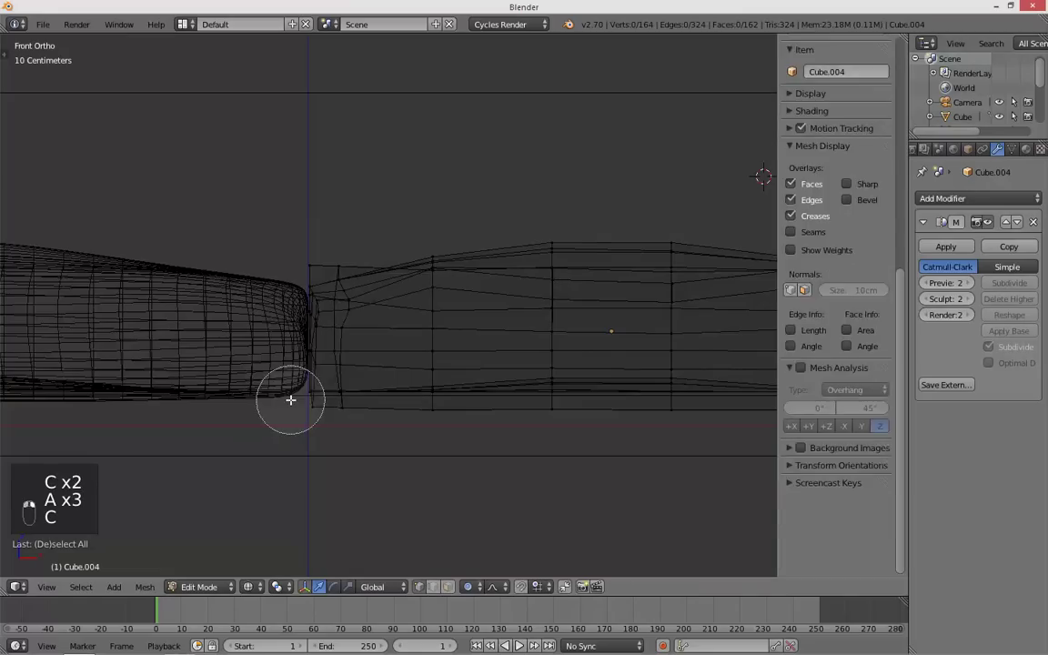
drag(290, 399, 284, 254)
scroll(367, 339, down, 6)
right_click(372, 346)
key(Tab)
key(z)
key(a)
mouse_move(374, 346)
middle_down()
mouse_move(331, 418)
mouse_move(390, 421)
mouse_move(353, 381)
mouse_move(354, 365)
mouse_move(349, 407)
mouse_move(426, 456)
mouse_move(369, 354)
mouse_move(510, 332)
mouse_move(384, 358)
mouse_move(339, 339)
middle_up()
- Add a cube at the 3D cursor by the backrest, working in a wireframe right side view
key(KP_3)
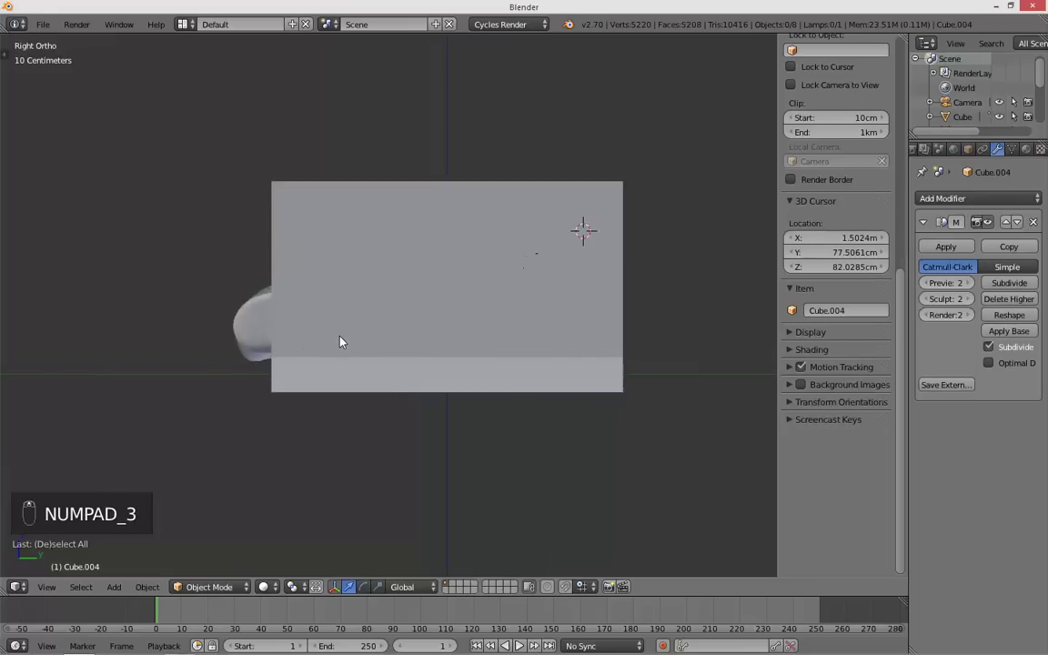
key(z)
key(shift+a)
mouse_move(395, 314)
click(450, 324)
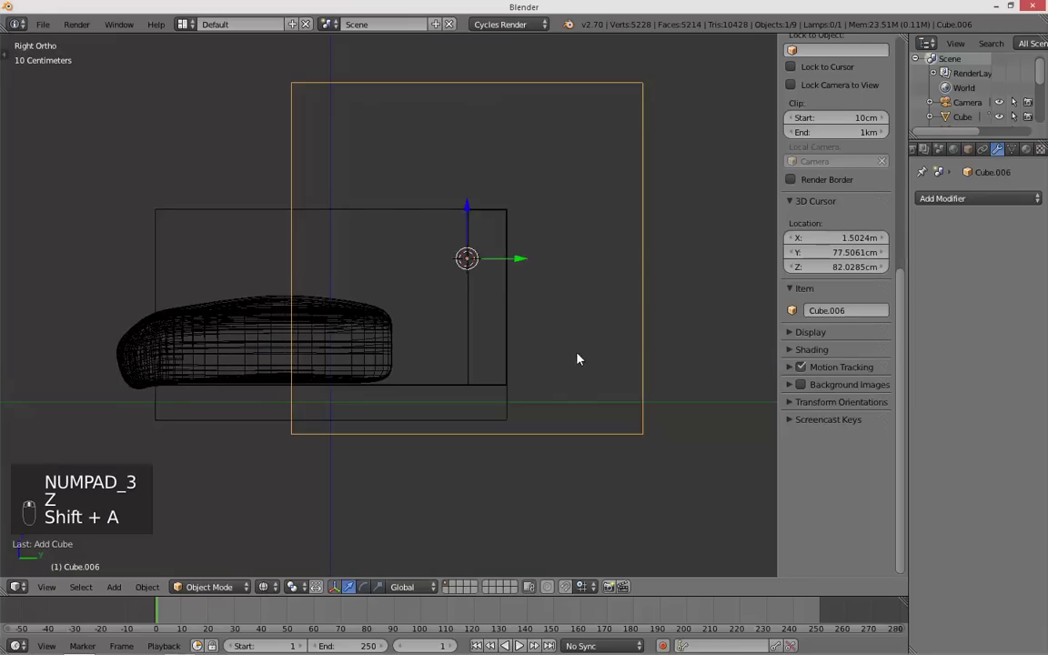
shift+middle_drag(578, 357, 632, 403)
key(s)
right_click(510, 344)
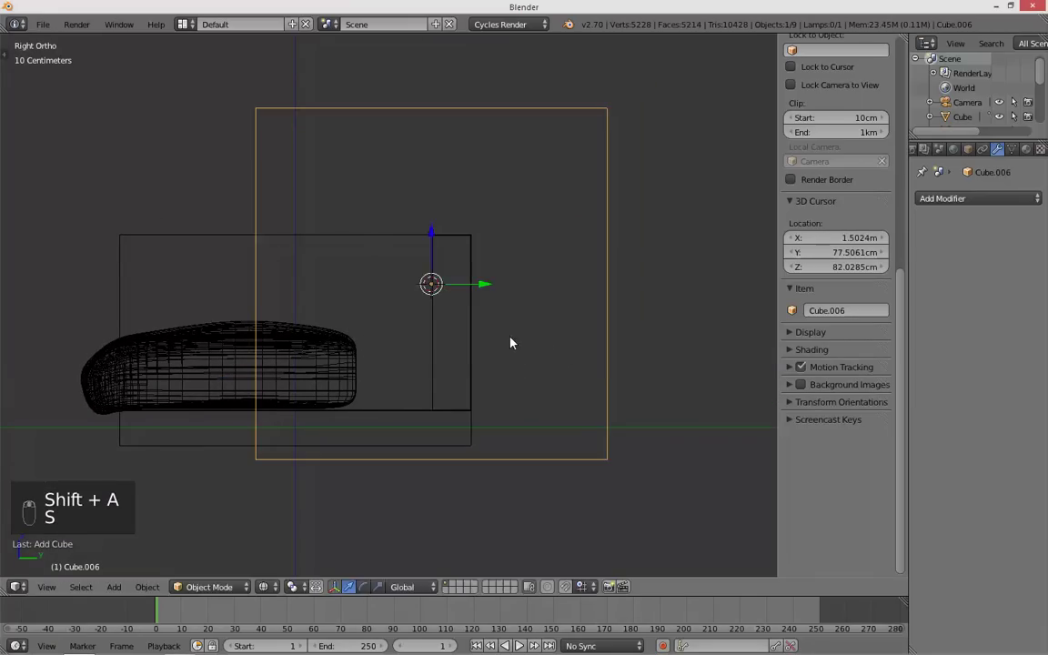
- Scale the new cube down evenly and move it along Y to just in front of the backrest
key(s)
click(482, 300)
drag(483, 286, 426, 287)
key(s)
click(459, 401)
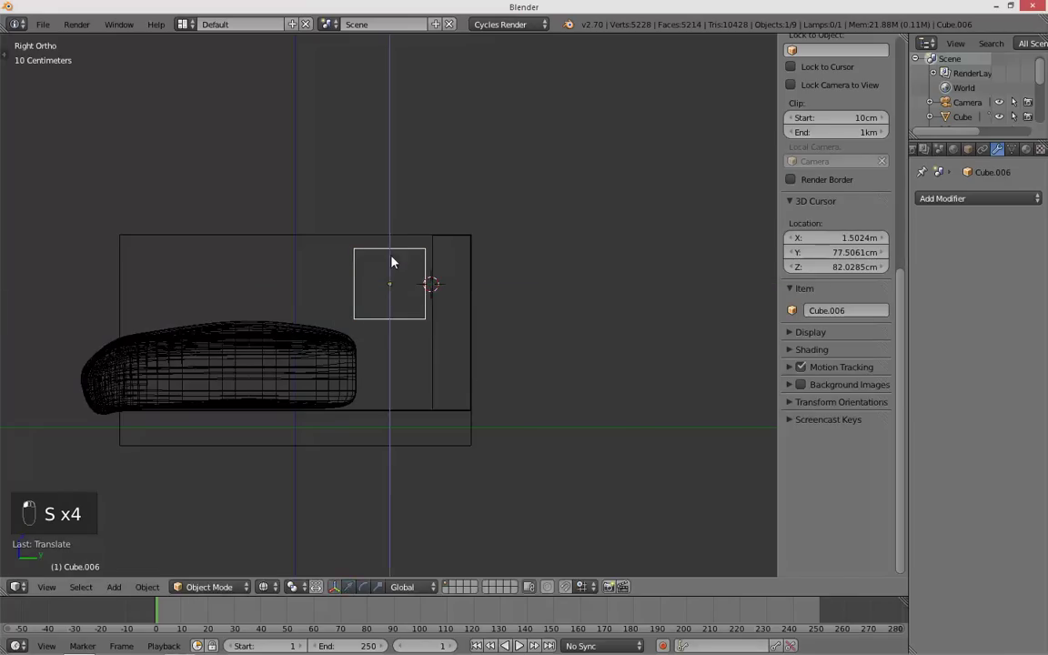
- Lower the new cube into the gap between the seat cushion and the backrest, just above the sofa base
drag(401, 327, 400, 329)
drag(430, 370, 346, 320)
key(Tab)
key(z)
key(a)
key(c)
key(z)
key(c)
right_click(344, 319)
drag(393, 290, 393, 295)
key(Tab)
- Stretch the cube along Z and raise it so that it stands from the base to above the backrest
key(s)
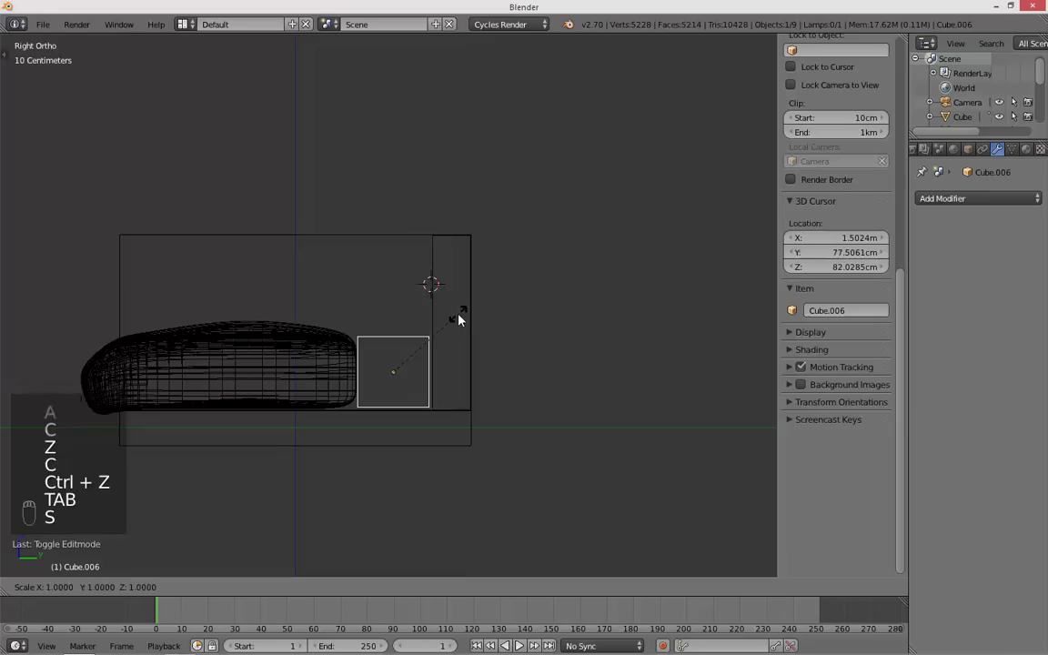
key(z)
click(667, 244)
mouse_move(398, 323)
mouse_down()
mouse_move(389, 229)
mouse_move(386, 252)
mouse_up()
key(s)
key(z)
click(550, 312)
- Move the tall block along X toward the middle of the +X seat cushion, using solid display
key(z)
key(z)
mouse_move(314, 282)
middle_down()
mouse_move(441, 368)
mouse_move(374, 338)
mouse_move(444, 344)
middle_up()
key(z)
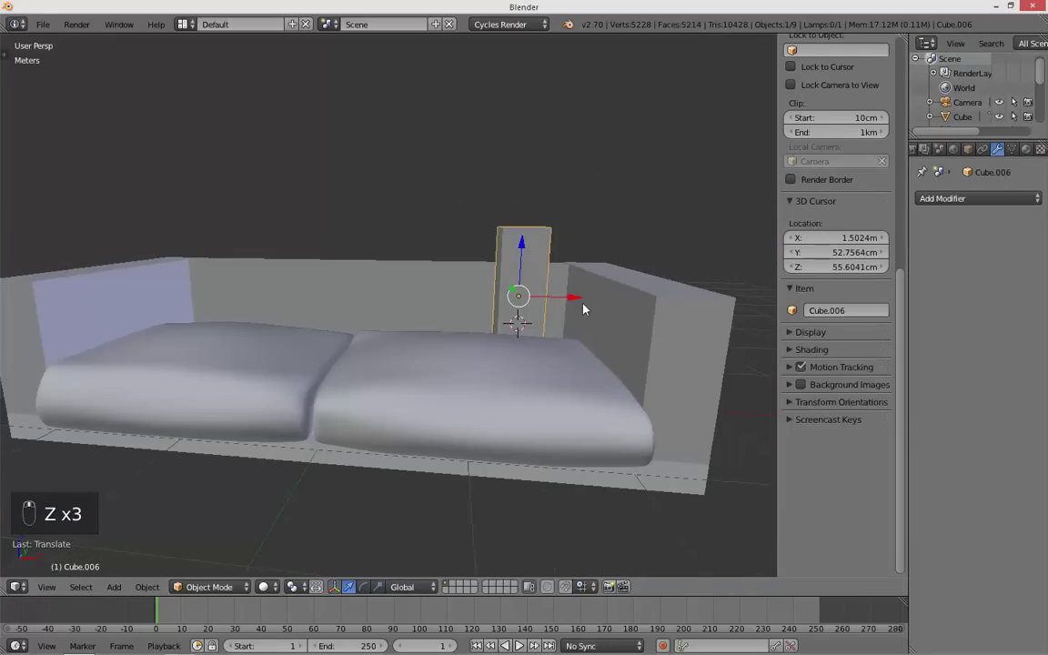
drag(575, 302, 525, 296)
key(KP_3)
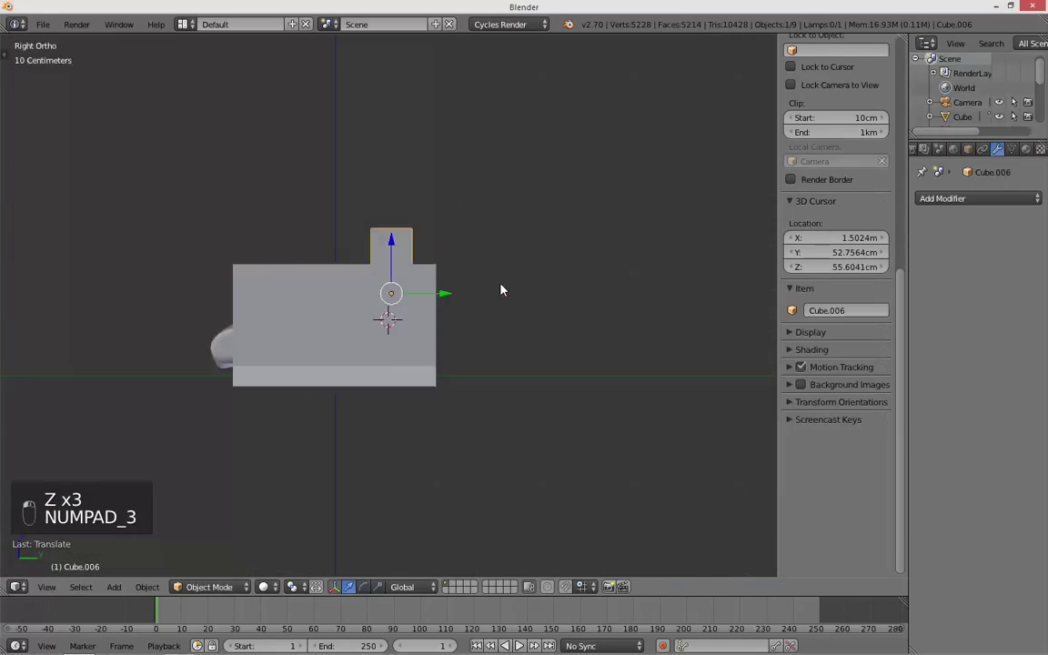
- Widen the block along X in front view to about the +X seat cushion's width and centre it behind that cushion
key(KP_1)
key(s)
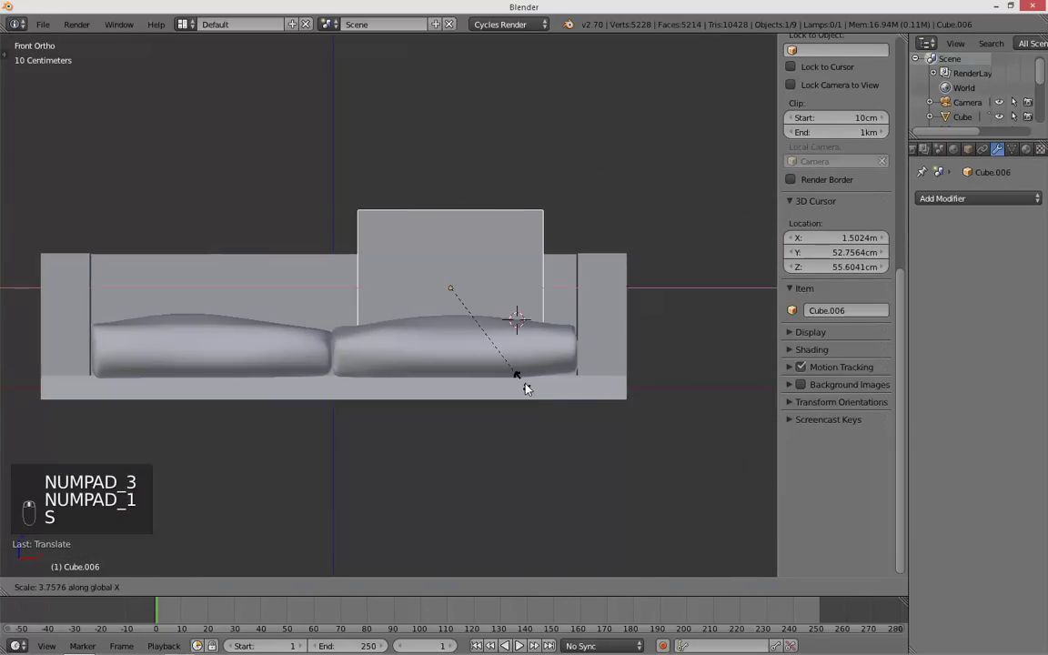
click(531, 398)
key(z)
key(s)
click(533, 398)
drag(503, 283, 510, 330)
key(s)
key(x)
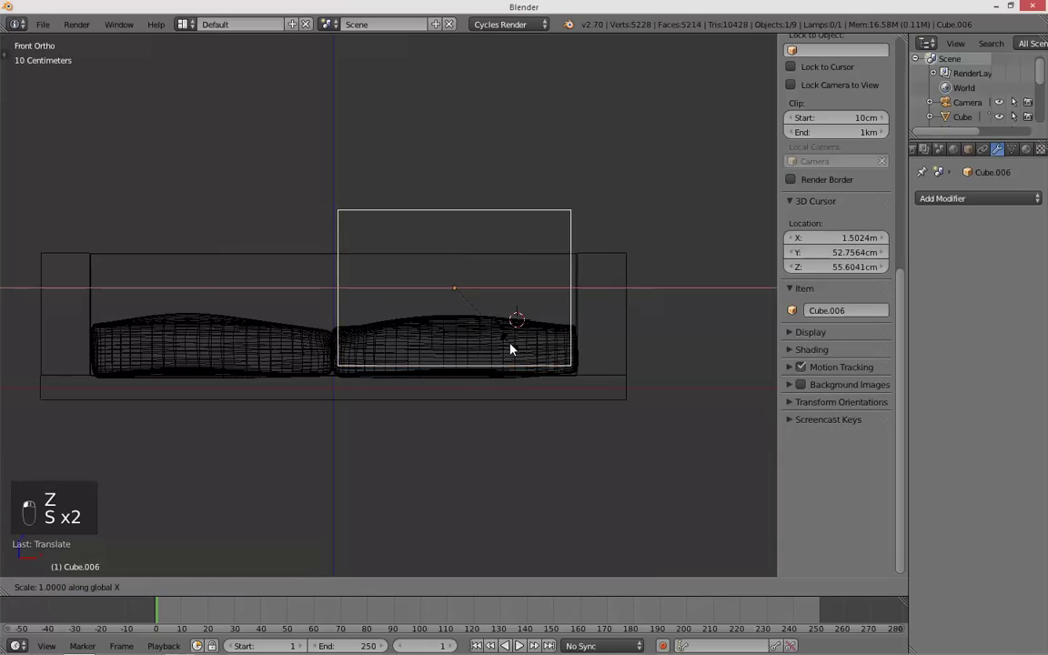
click(515, 360)
drag(503, 288, 507, 298)
- Tilt the back cushion block toward the backrest in a wireframe right side view and reposition it
key(z)
mouse_move(433, 325)
middle_down()
mouse_move(496, 381)
mouse_move(548, 361)
mouse_move(454, 384)
mouse_move(374, 368)
mouse_move(475, 384)
mouse_move(544, 375)
mouse_move(436, 365)
middle_up()
key(z)
scroll(423, 358, up, 6)
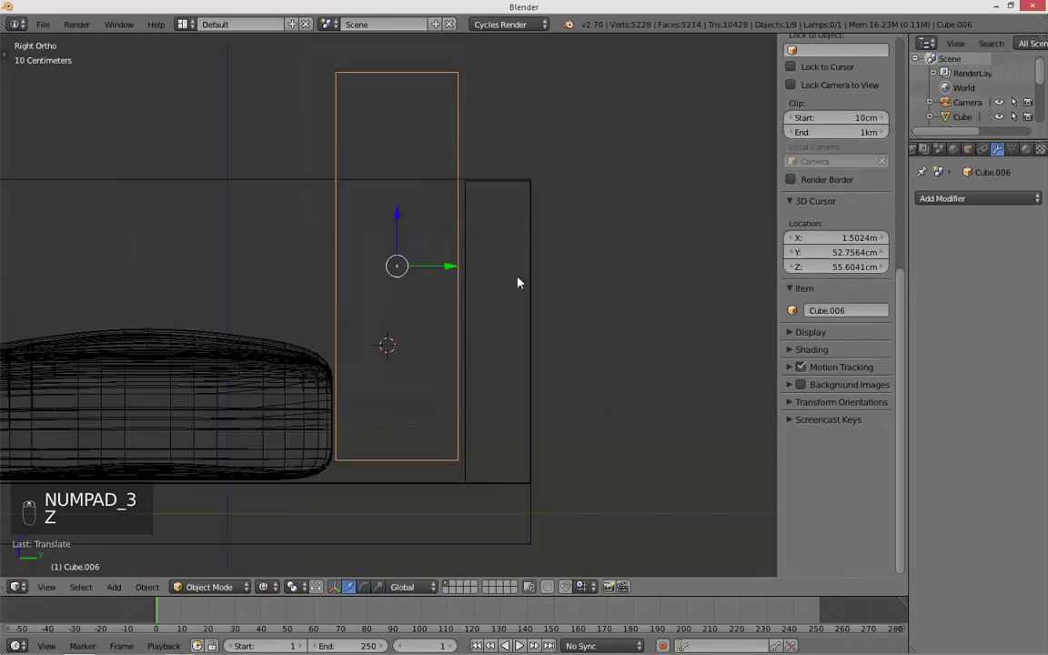
key(r)
click(609, 180)
key(g)
right_click(608, 191)
key(g)
click(573, 163)
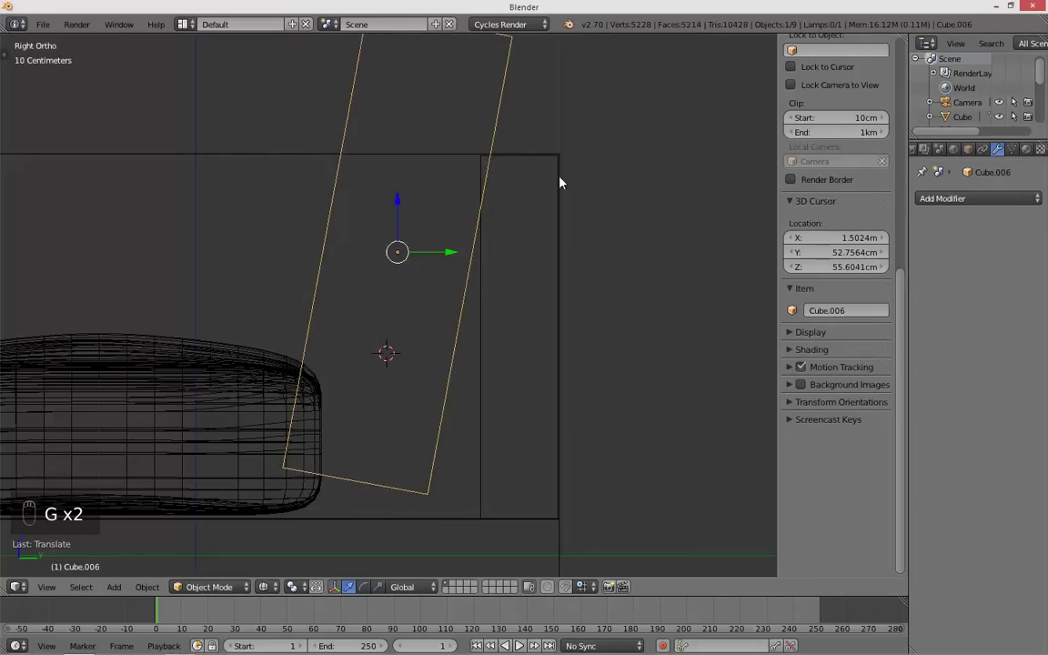
- Adjust the tilted block's position so that it leans on the backrest behind the seat cushion, then return to solid display
scroll(537, 209, down, 2)
key(r)
key(g)
click(555, 262)
key(z)
mouse_move(487, 319)
middle_down()
mouse_move(515, 340)
mouse_move(650, 346)
mouse_move(519, 374)
mouse_move(433, 363)
mouse_move(454, 341)
mouse_move(427, 332)
middle_up()
scroll(514, 373, down, 3)
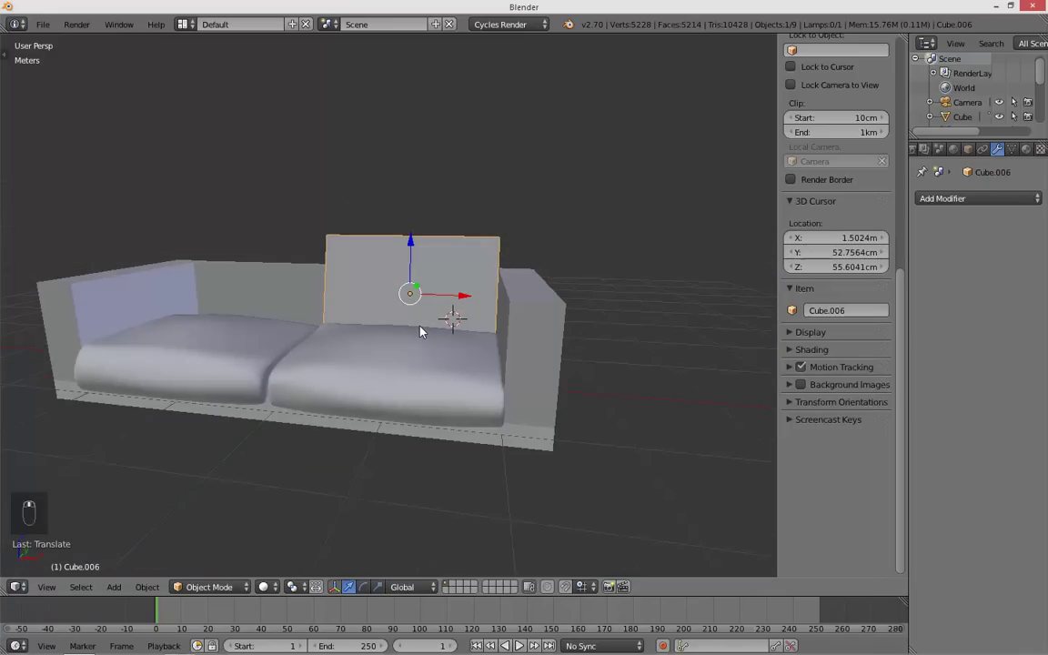
- Add four evenly spaced vertical loop cuts and four horizontal ones to the back cushion block
key(Tab)
key(ctrl+r)
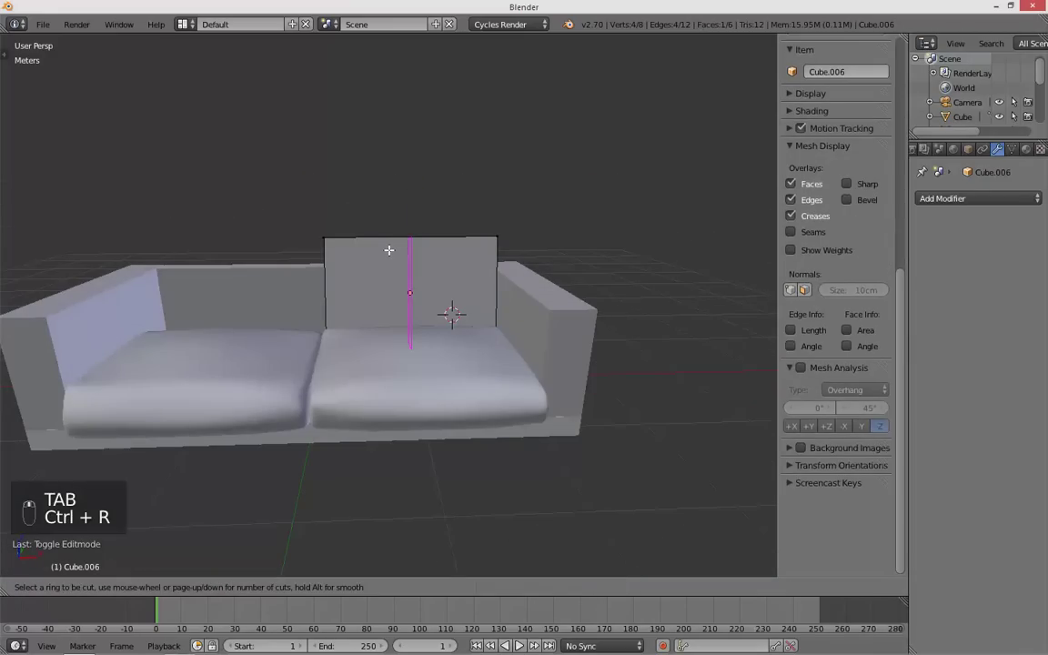
scroll(389, 250, up, 3)
click(388, 250)
click(388, 250)
key(a)
middle_drag(388, 250, 418, 292)
key(ctrl+r)
click(386, 280)
right_click(401, 275)
key(a)
- Add one centred loop cut through the back cushion's thickness and leave edit mode
middle_drag(404, 279, 268, 322)
key(ctrl+r)
click(351, 270)
right_click(352, 269)
key(Tab)
key(Tab)
key(a)
key(a)
key(a)
key(KP_3)
key(Tab)
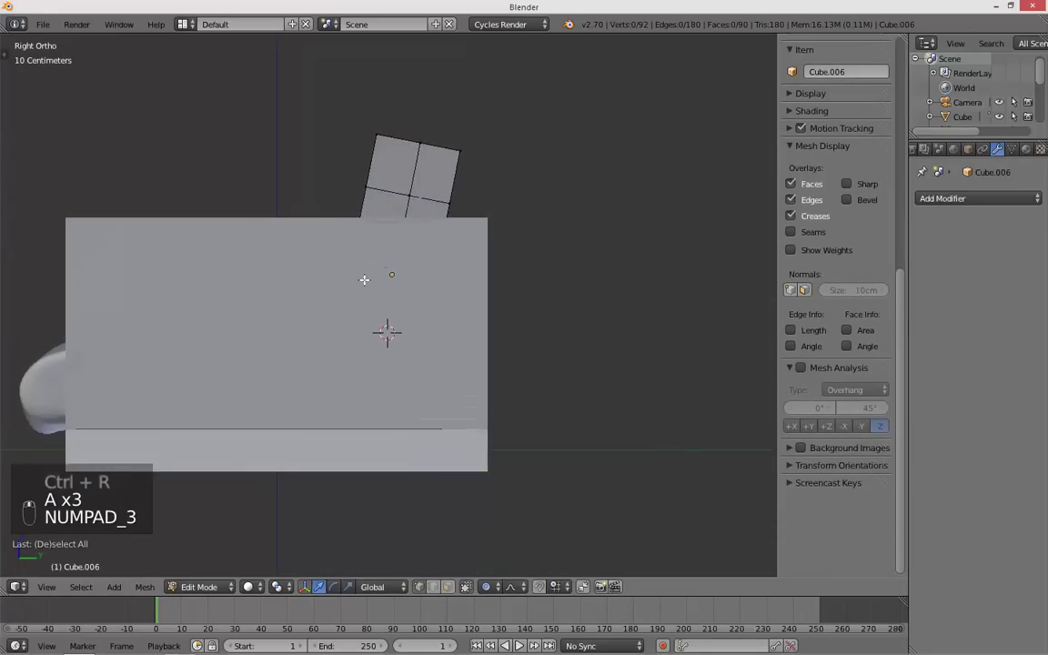
key(Tab)
key(Tab)
key(Tab)
- Add a Multiresolution modifier to the back cushion and subdivide it twice with Catmull-Clark
middle_drag(477, 217, 608, 292)
scroll(437, 291, down, 3)
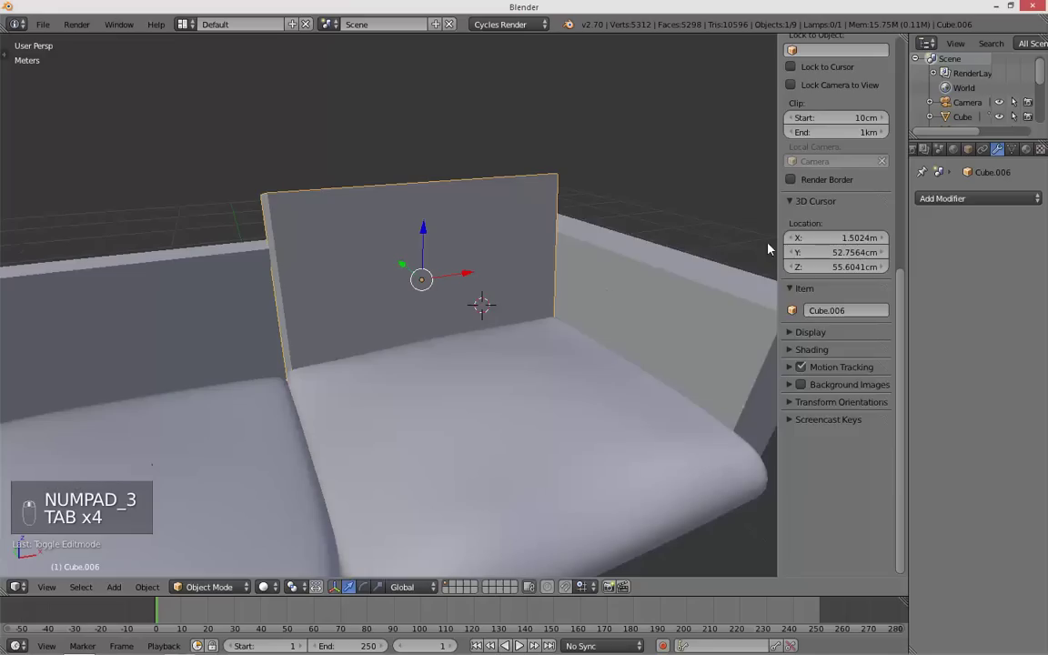
click(971, 199)
click(716, 361)
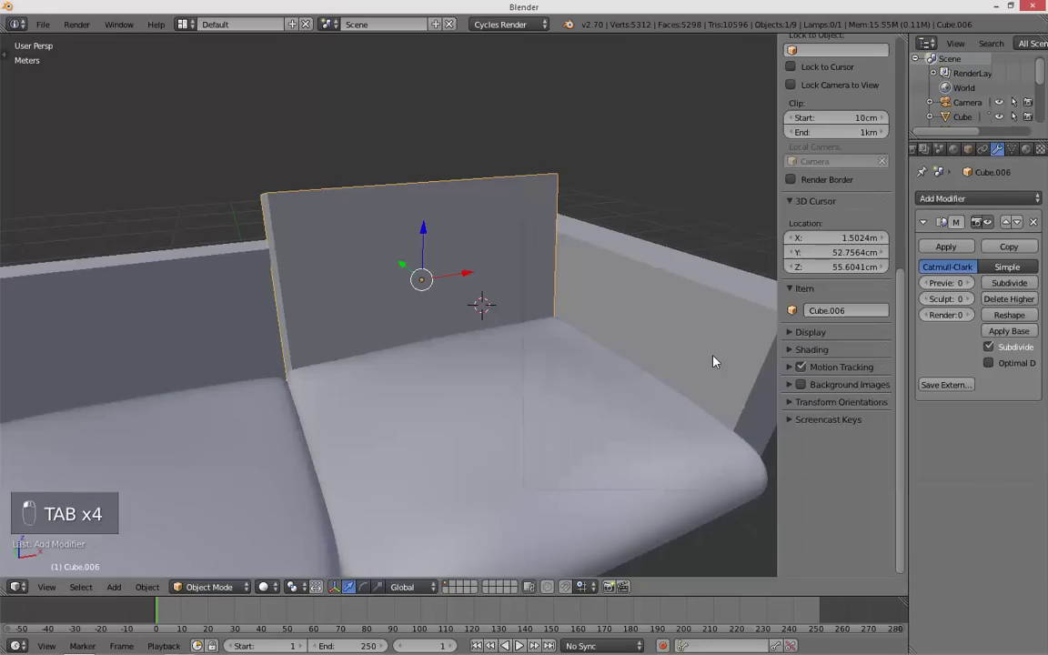
click(1009, 283)
click(1009, 283)
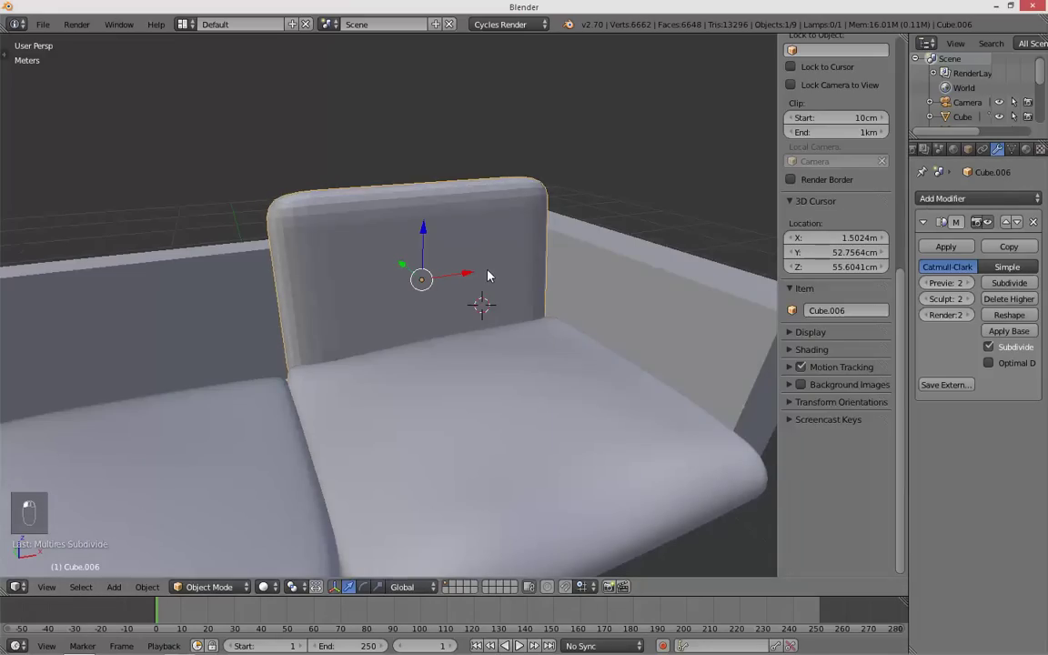
- Raise the centre row of vertices along the back cushion's top edge into a ridge, with proportional editing disabled
key(KP_3)
key(Tab)
scroll(462, 174, up, 2)
key(z)
key(a)
key(c)
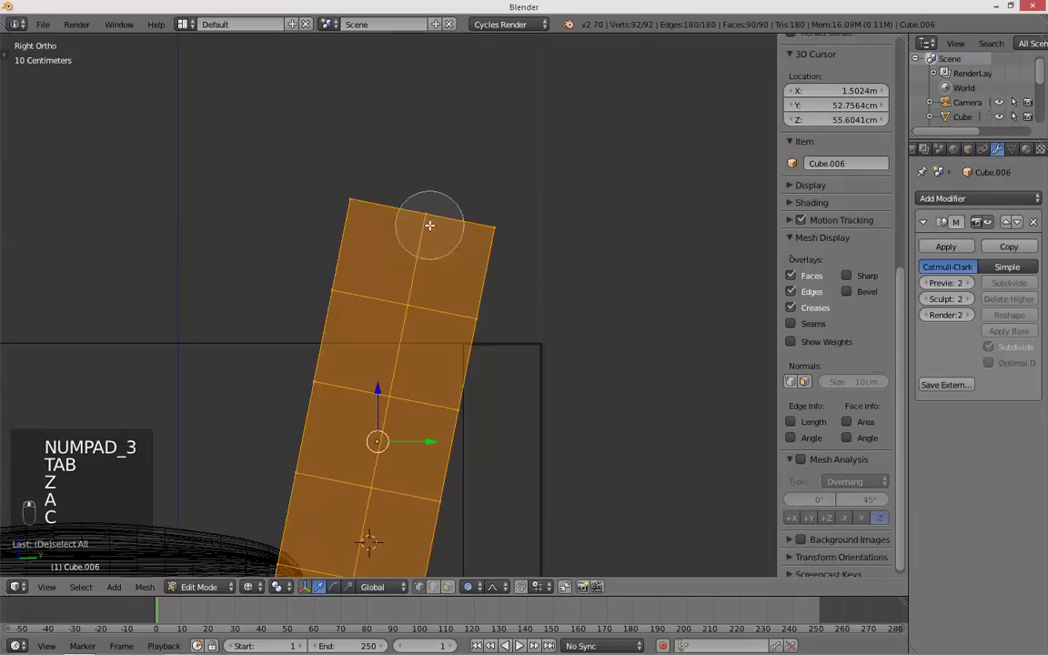
key(a)
key(c)
click(426, 218)
key(g)
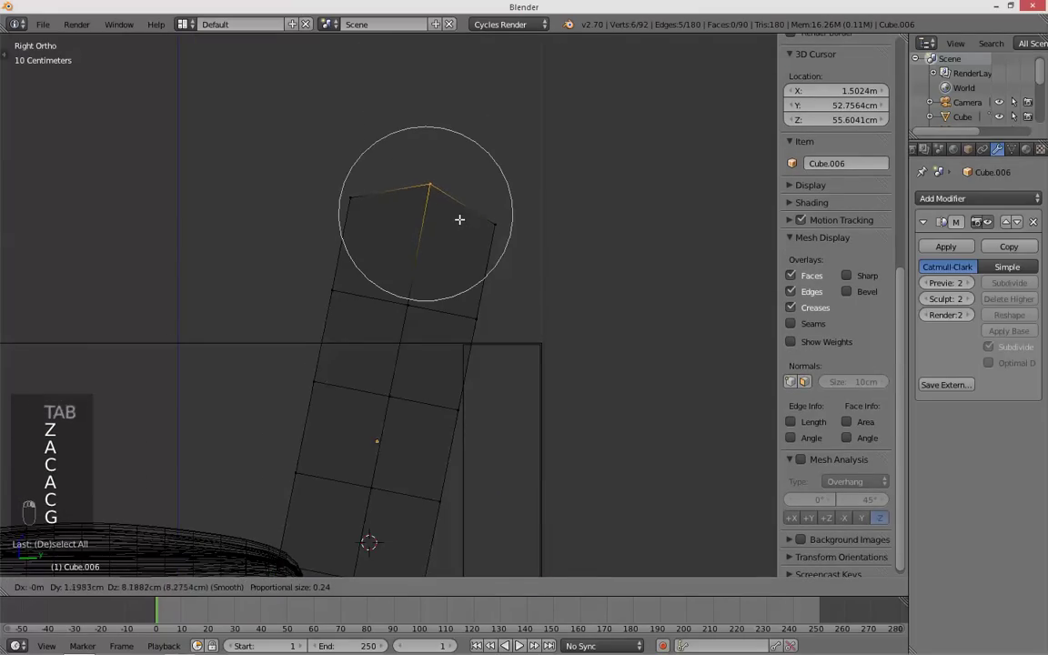
click(463, 219)
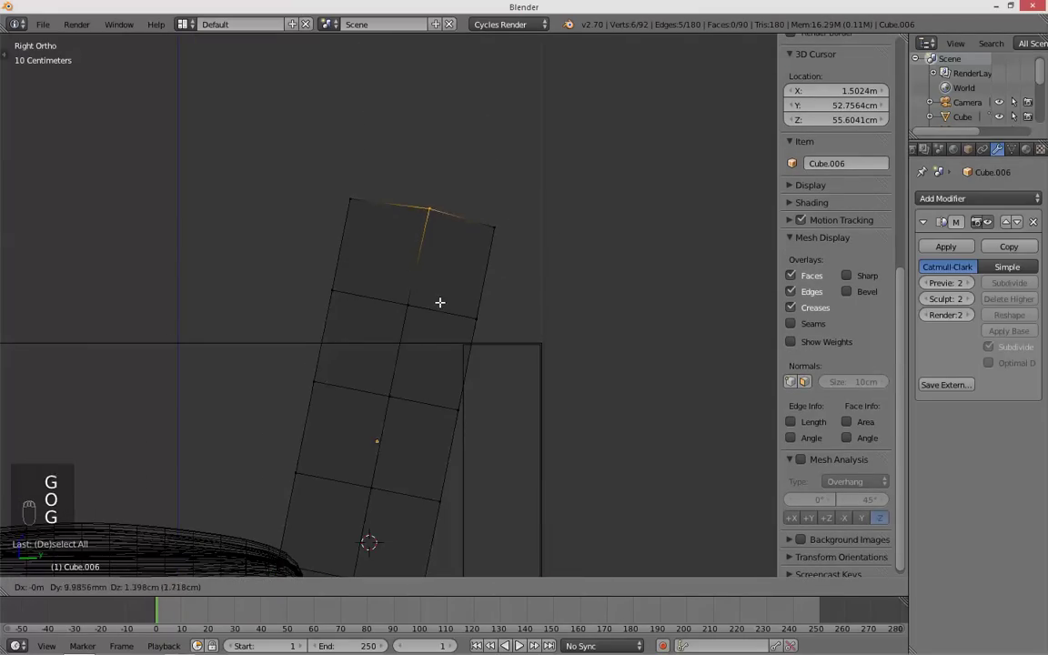
key(Tab)
key(z)
middle_drag(341, 339, 576, 364)
key(KP_1)
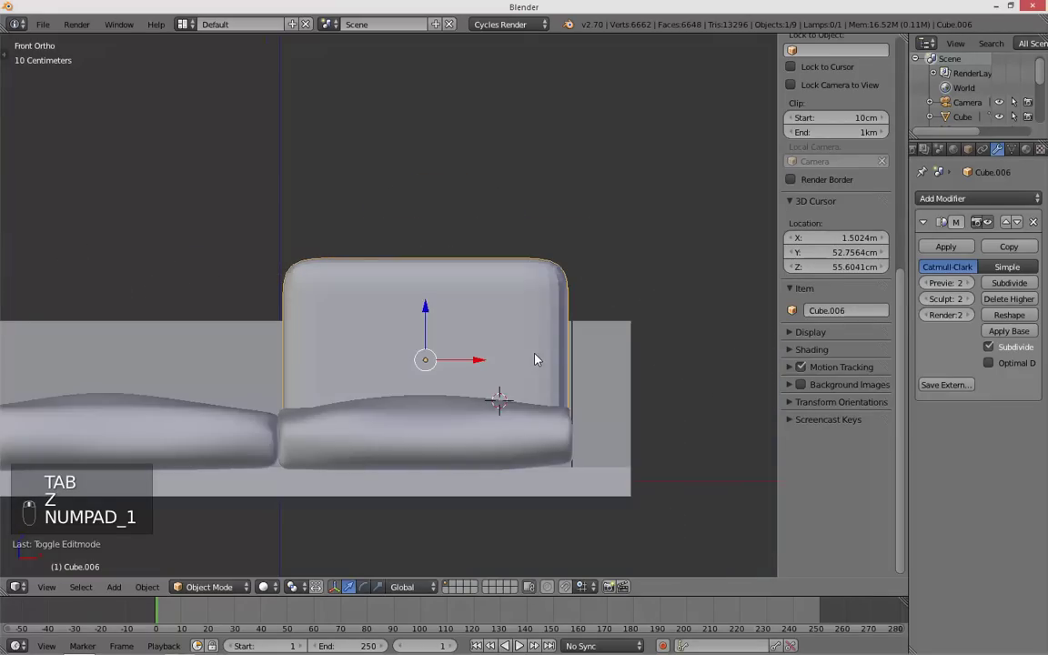
- Add a horizontal loop cut low on the back cushion and slide it down level with the seat cushion's top rear edge
key(KP_3)
key(Tab)
key(z)
key(a)
scroll(351, 379, up, 8)
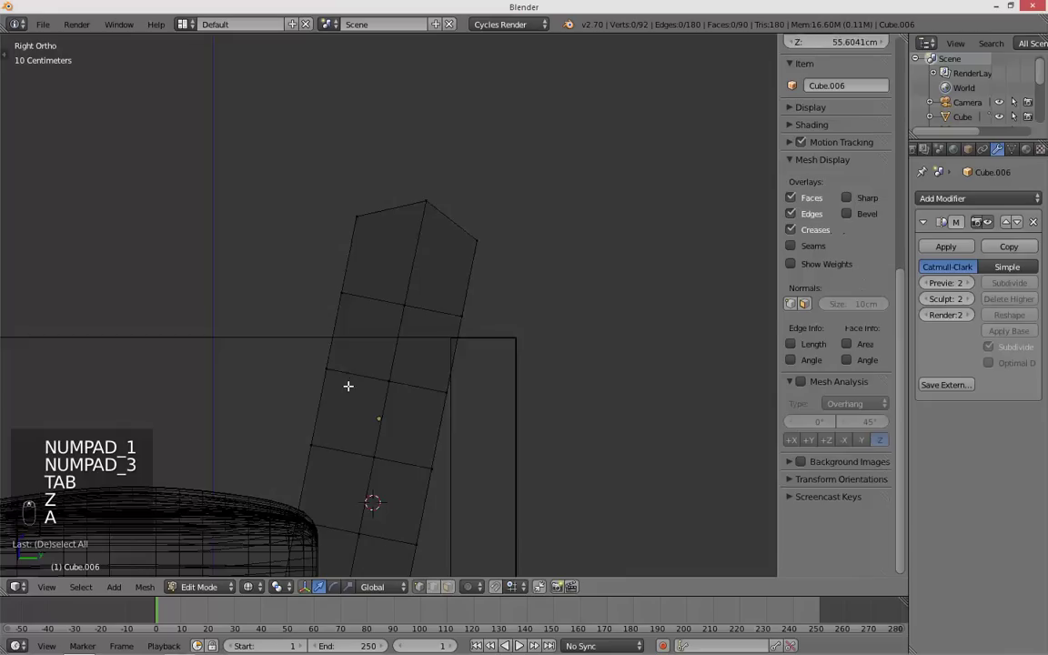
key(ctrl+r)
click(332, 307)
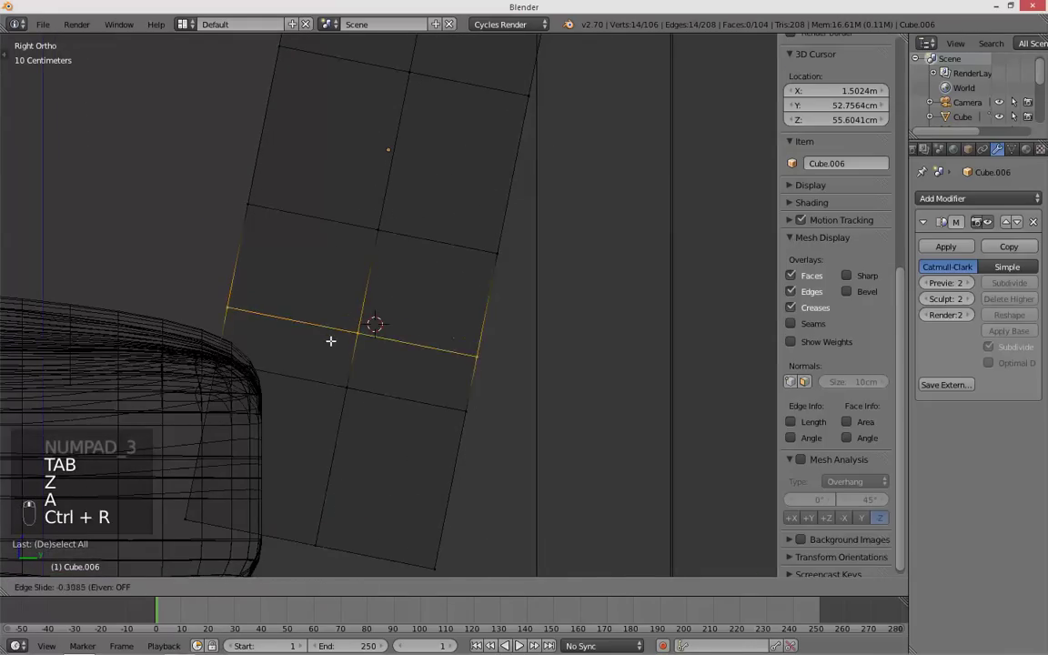
click(326, 351)
- Move the back cushion's lowest two front vertex rows back to clear the rear face of the seat cushion
key(a)
key(c)
click(214, 360)
right_click(239, 369)
key(g)
key(a)
key(c)
click(199, 510)
right_click(200, 509)
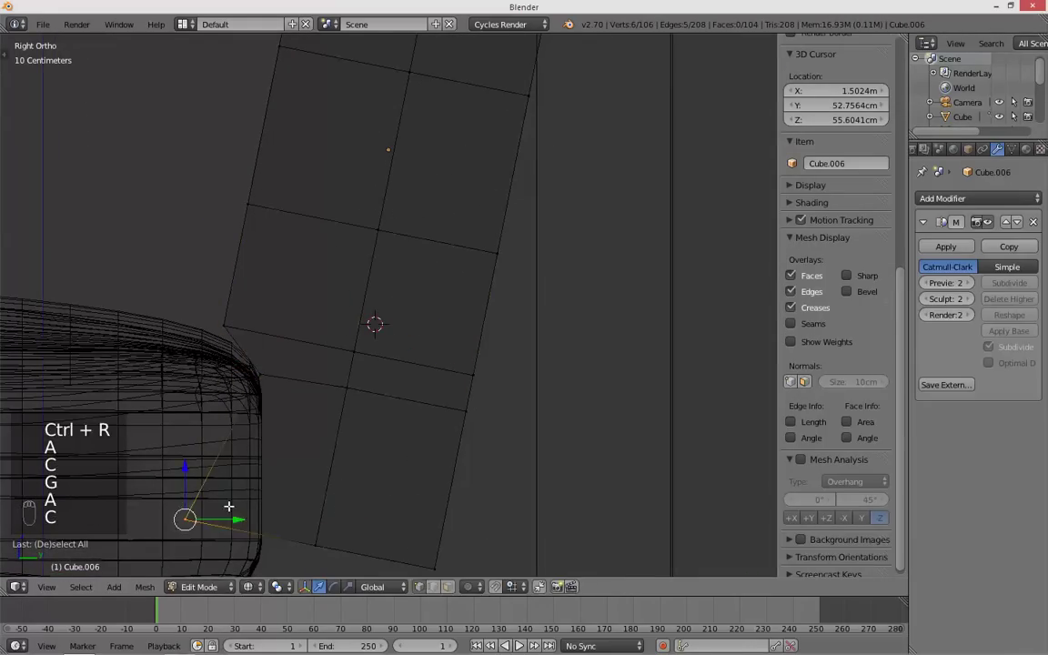
key(g)
- Move the front vertices of the new edge loop slightly so they rest on the seat cushion's upper rear edge
key(a)
key(c)
click(228, 325)
right_click(227, 325)
key(Tab)
key(z)
key(z)
key(Tab)
key(g)
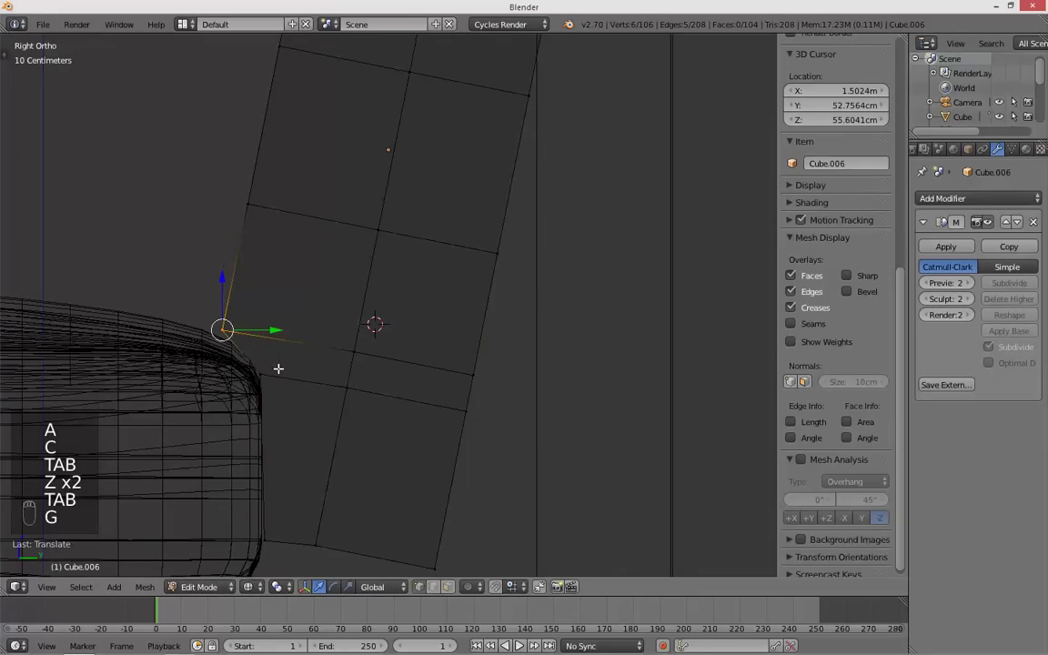
- Lower the front vertex row just below that edge along the seat cushion's rear face, then leave edit mode
key(a)
key(a)
key(a)
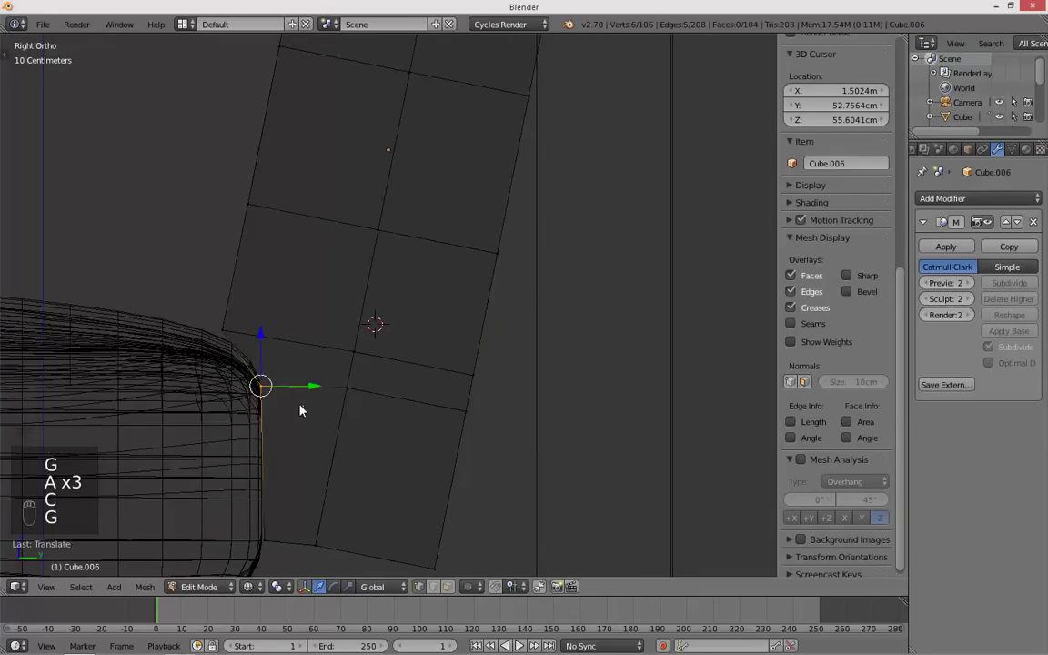
key(Tab)
key(z)
key(z)
- Apply smooth shading to the back cushion in solid display, then deselect it
key(a)
middle_drag(248, 332, 377, 379)
key(z)
scroll(466, 383, down, 5)
right_click(451, 264)
key(t)
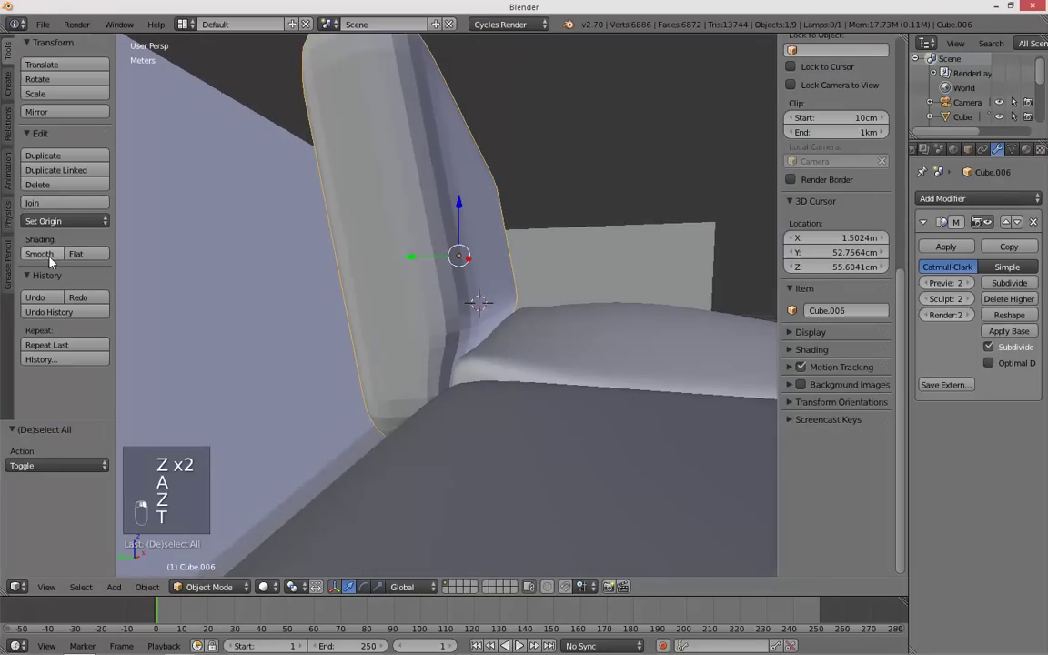
key(t)
key(a)
- Examine where the back cushion meets the seat cushion from the right side, comparing edit mode with the subdivided mesh
mouse_move(437, 300)
middle_down()
mouse_move(473, 335)
mouse_move(485, 320)
mouse_move(425, 330)
mouse_move(267, 318)
middle_up()
key(KP_3)
key(Tab)
key(z)
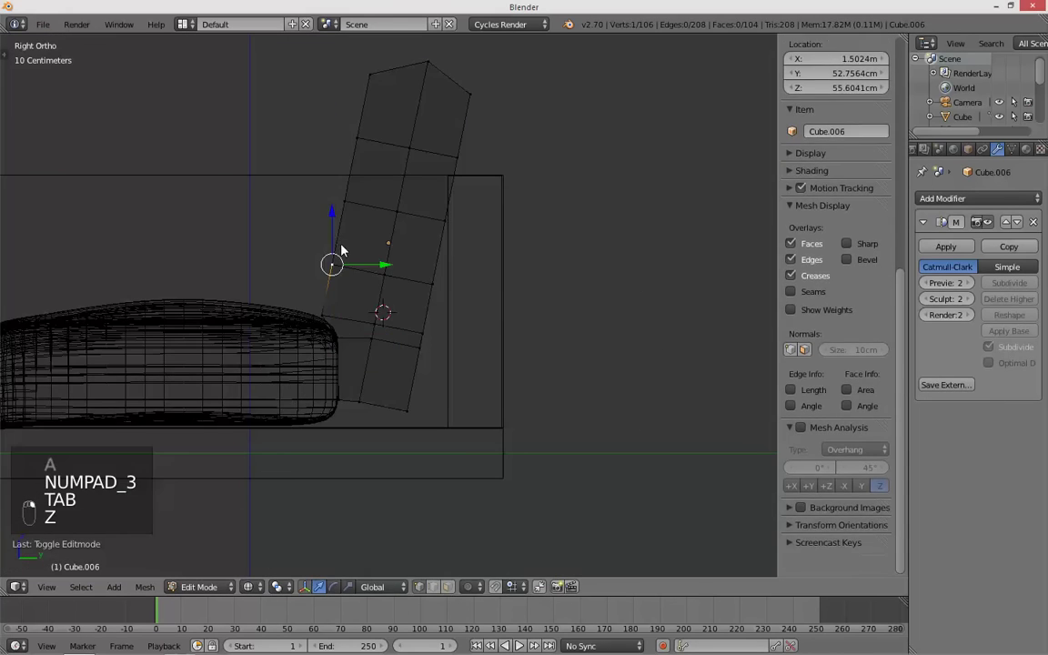
scroll(343, 251, up, 3)
key(Tab)
key(Tab)
key(Tab)
key(Tab)
key(z)
key(Tab)
key(z)
- Try a horizontal loop cut in the lower part of the back cushion, then undo it
key(a)
key(ctrl+r)
key(Tab)
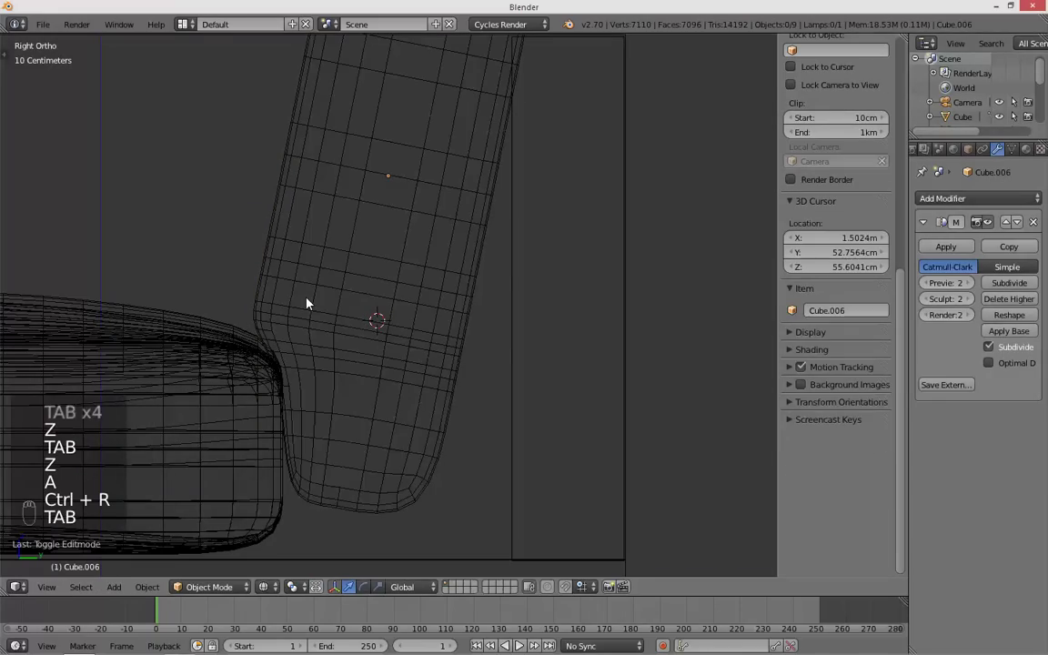
key(ctrl+z)
- Retry a loop cut between the two rows just above the back cushion's bend, preview it in solid display, and undo it
key(Tab)
key(ctrl+r)
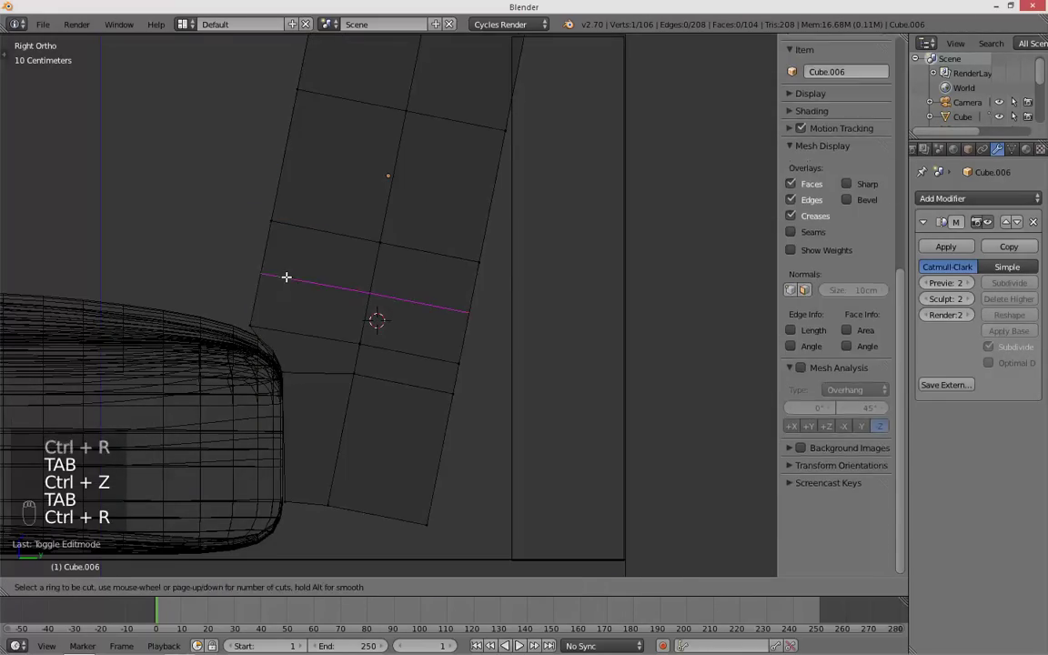
key(Tab)
key(z)
key(z)
key(z)
key(a)
key(z)
mouse_move(302, 297)
middle_down()
mouse_move(412, 341)
mouse_move(609, 335)
mouse_move(478, 311)
middle_up()
key(a)
key(ctrl+z)
key(ctrl+z)
- In the right-side wireframe view, move the back cushion's top front vertex row rearward and slightly down
key(KP_3)
key(Tab)
key(z)
shift+middle_drag(416, 219, 391, 259)
scroll(384, 270, up, 4)
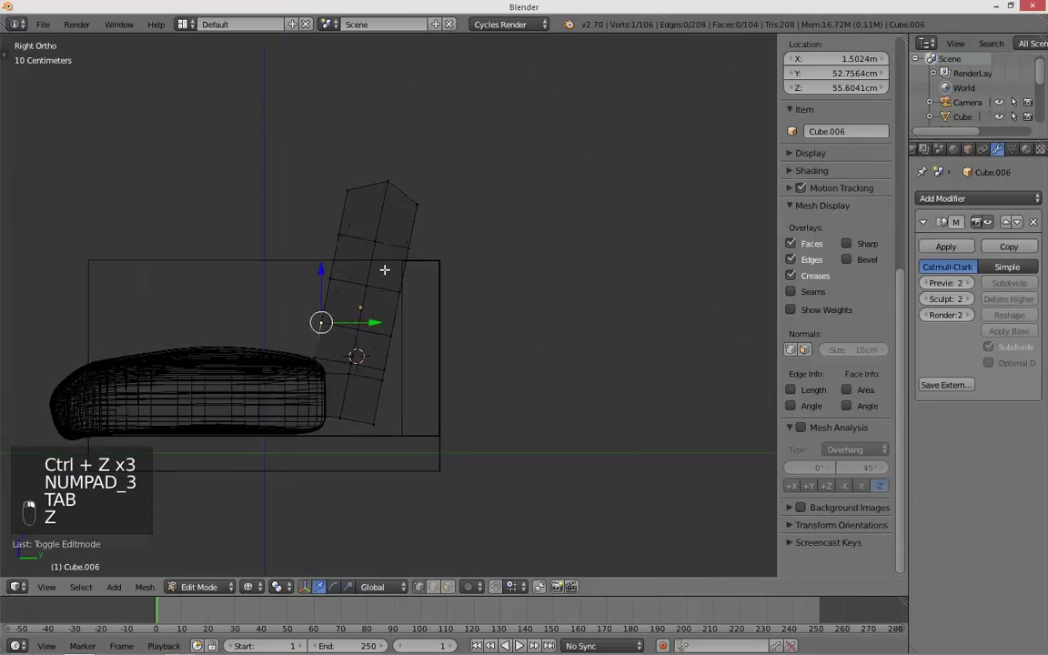
key(a)
shift+middle_drag(325, 172, 352, 272)
key(c)
click(352, 196)
right_click(353, 198)
key(g)
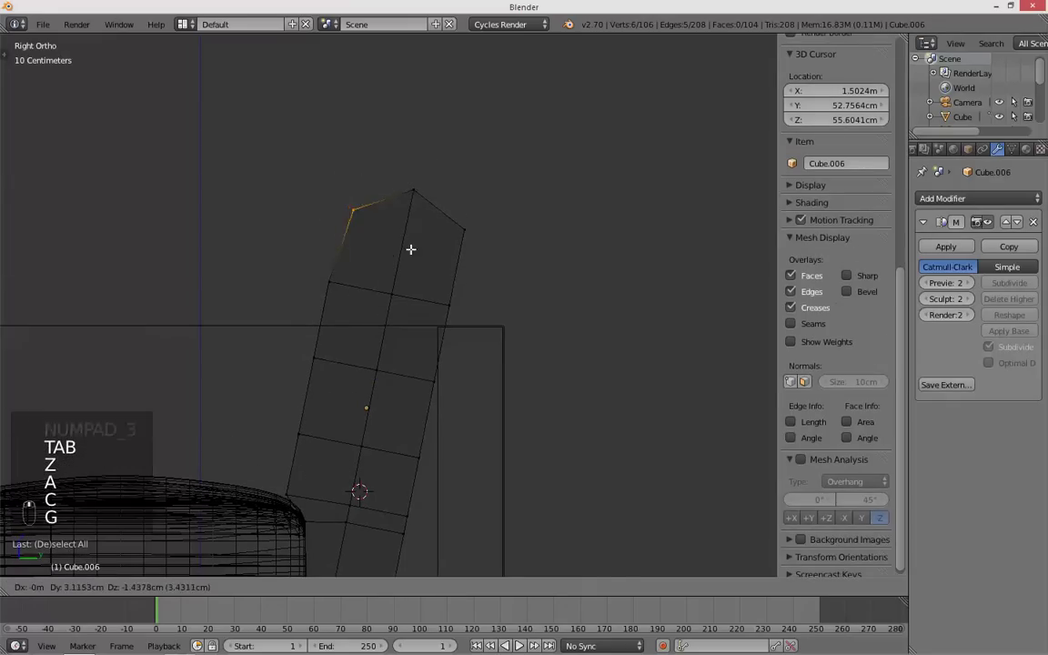
click(417, 253)
- Preview the rounded top of the back cushion outside edit mode and return the 3D cursor to the scene center
key(Tab)
key(Tab)
key(z)
click(333, 282)
right_click(334, 282)
key(Tab)
key(z)
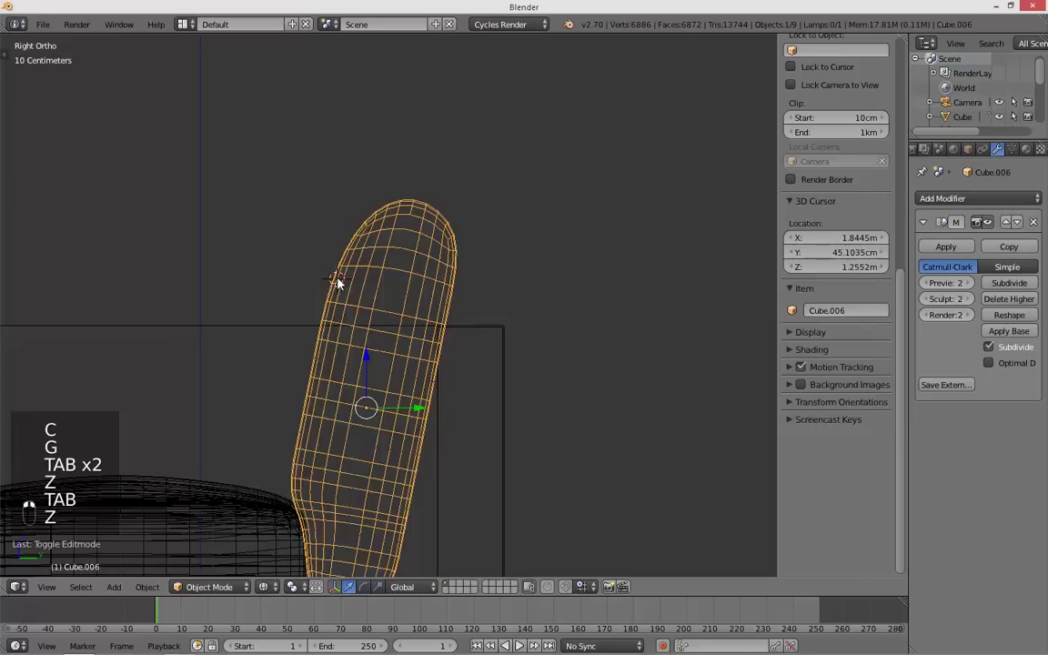
key(Tab)
key(shift+s)
click(337, 274)
key(a)
key(a)
key(a)
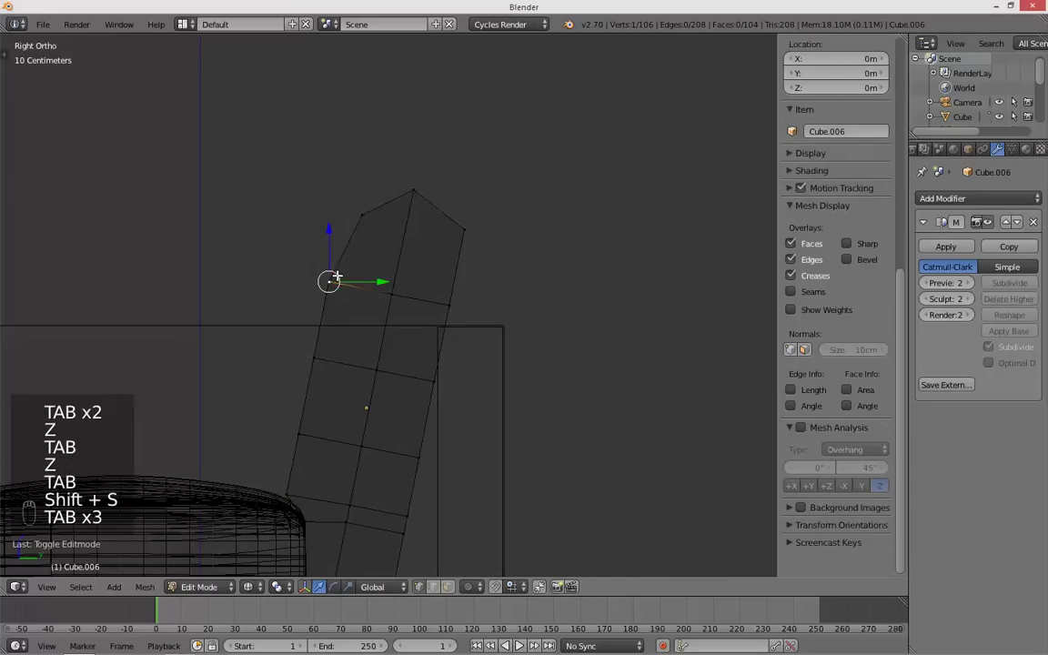
- Move the second front vertex row from the top slightly rearward and check the subdivided shape
key(a)
key(c)
key(g)
key(Tab)
key(Tab)
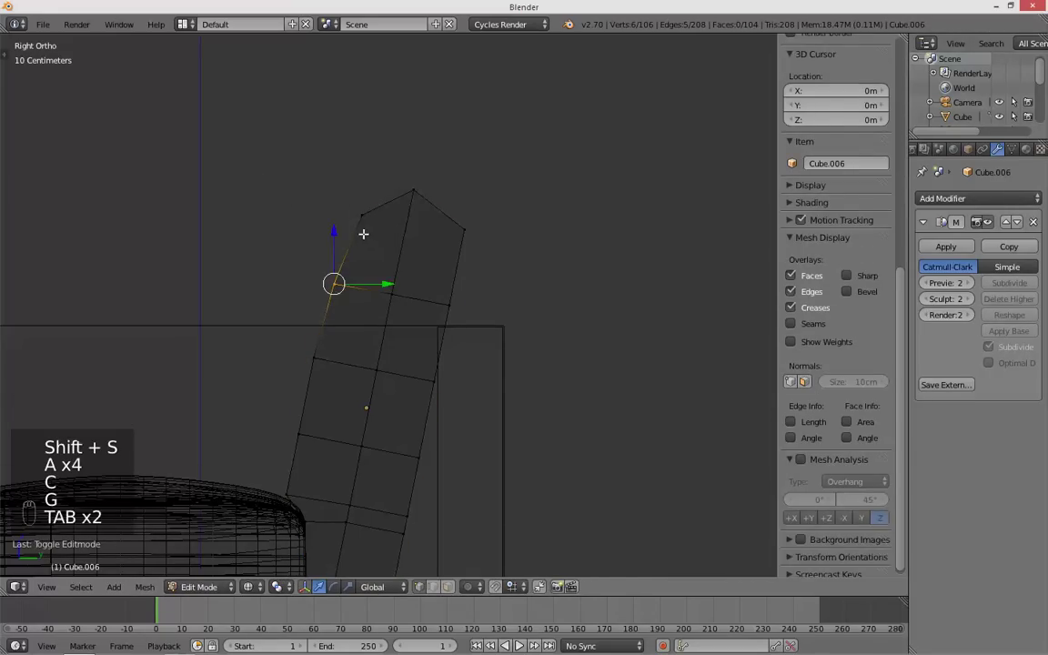
- Shift the top front vertex row a little further rearward and down to round the front of the cushion's top
key(a)
key(a)
key(a)
key(c)
click(364, 221)
key(g)
click(394, 236)
key(Tab)
click(486, 234)
key(Tab)
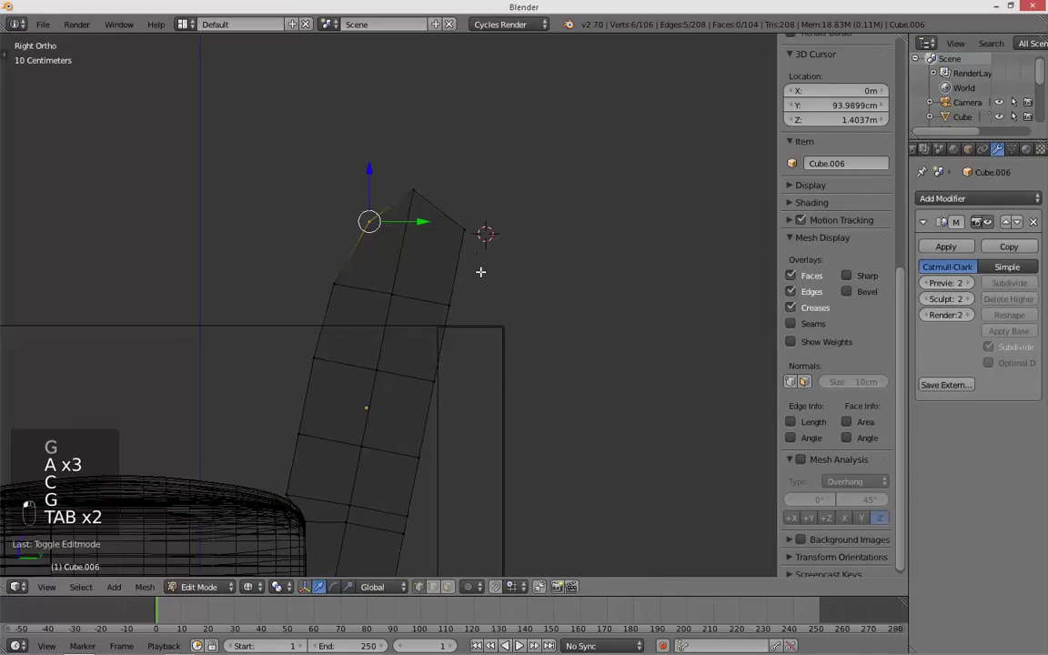
- Add a horizontal loop cut through the back cushion near the top edge of the sofa's rear frame
key(a)
key(ctrl+r)
click(421, 323)
click(426, 310)
key(a)
scroll(483, 340, up, 2)
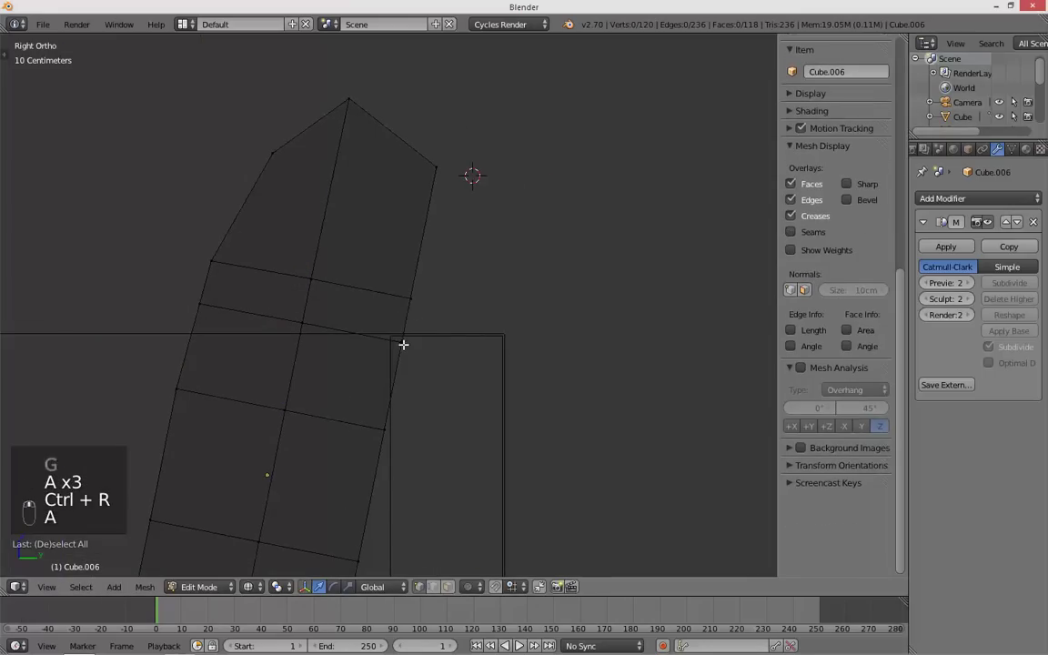
- Move the new loop's rear vertices to the rear frame's inner top corner and the row beneath them forward off the frame
key(c)
click(402, 344)
key(a)
key(c)
click(383, 427)
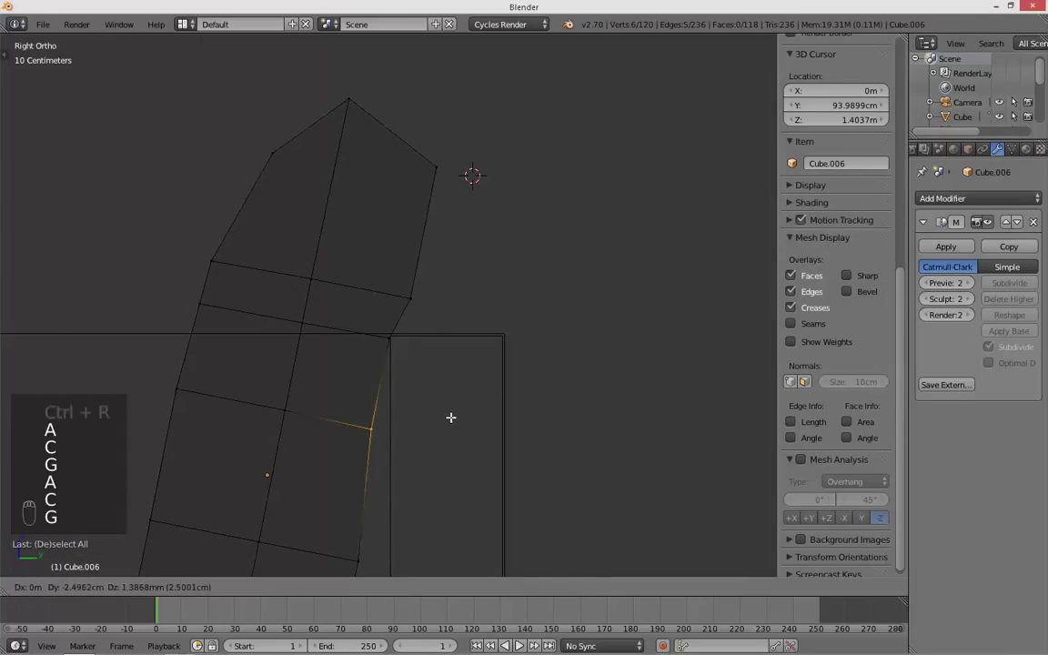
click(448, 417)
- Move the two upper rear vertex rows rearward so the cushion's top bulges out above the rear frame
key(a)
key(c)
click(414, 295)
key(g)
click(453, 208)
key(a)
key(c)
click(444, 167)
key(g)
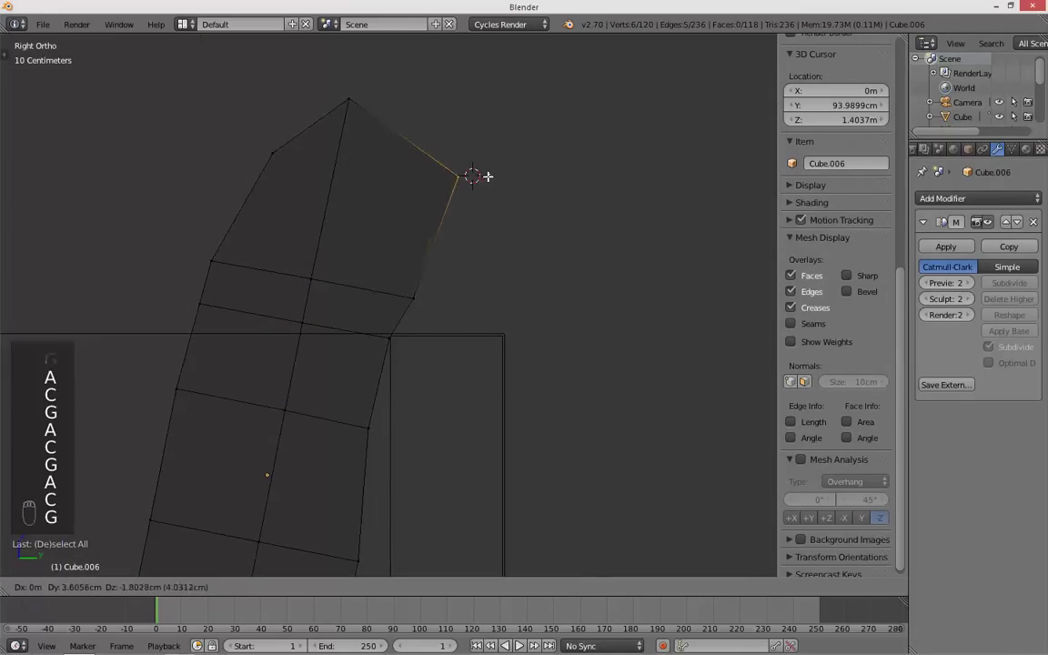
click(488, 175)
- Push the rear vertex row just above the frame slightly further out over the frame's top edge
key(Tab)
key(z)
key(z)
key(z)
key(a)
key(a)
key(c)
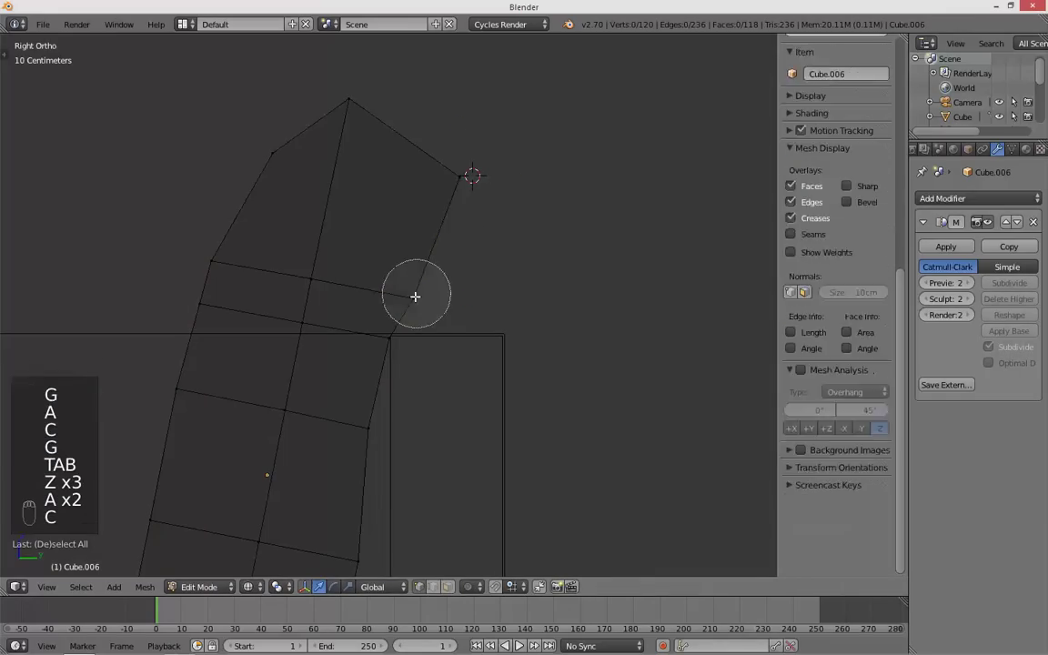
click(415, 295)
right_click(448, 242)
- Pull the top rear vertex row forward and down to sit directly above the row beneath it
key(a)
key(c)
click(490, 188)
right_click(494, 191)
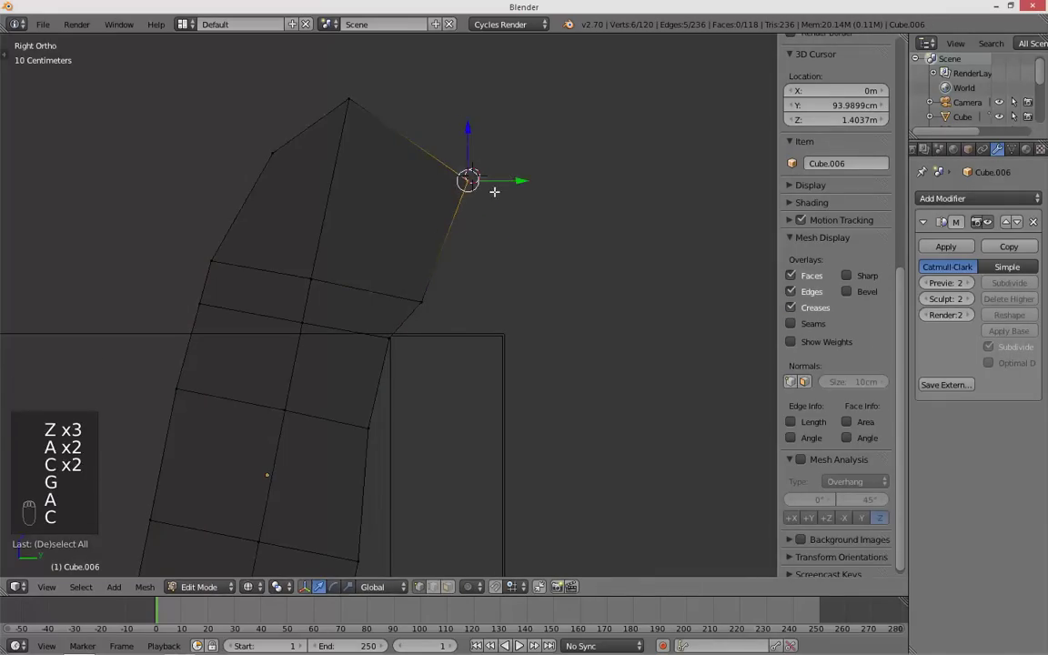
click(474, 220)
key(Tab)
key(Tab)
key(z)
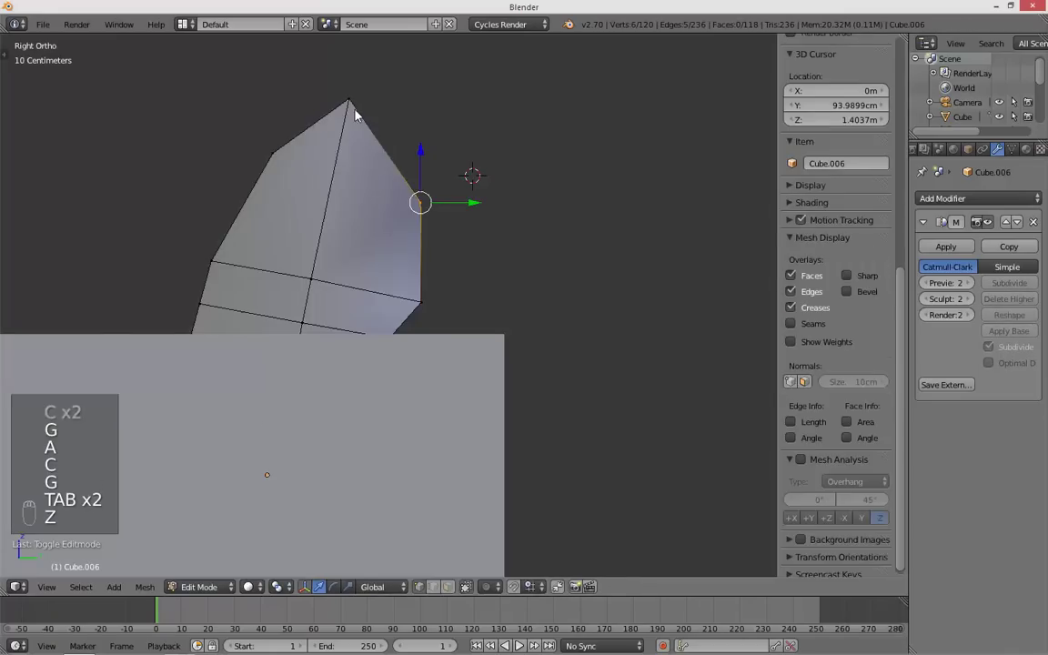
- Examine the reshaped back cushion in solid display from a front perspective angle, leaving the cushion selected
key(a)
key(a)
middle_drag(385, 245, 503, 316)
key(a)
key(a)
right_click(503, 316)
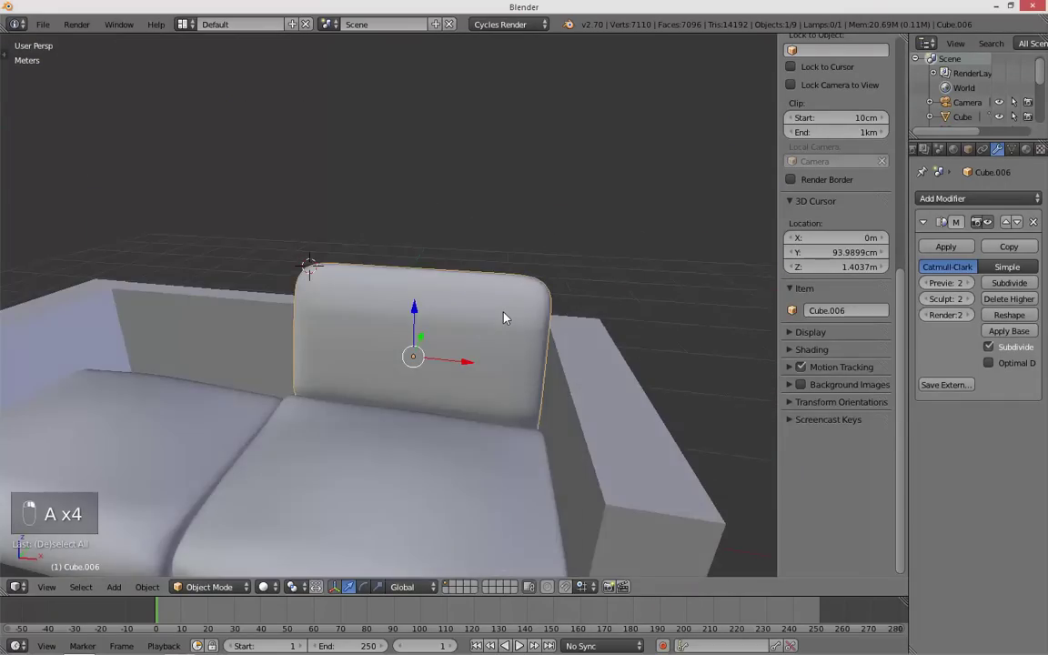
- Try repositioning the vertices at the back cushion's upper outer corner in the front wireframe view
key(KP_1)
scroll(505, 315, up, 2)
key(Tab)
key(z)
shift+middle_drag(617, 274, 500, 294)
key(a)
key(c)
click(522, 264)
right_click(541, 240)
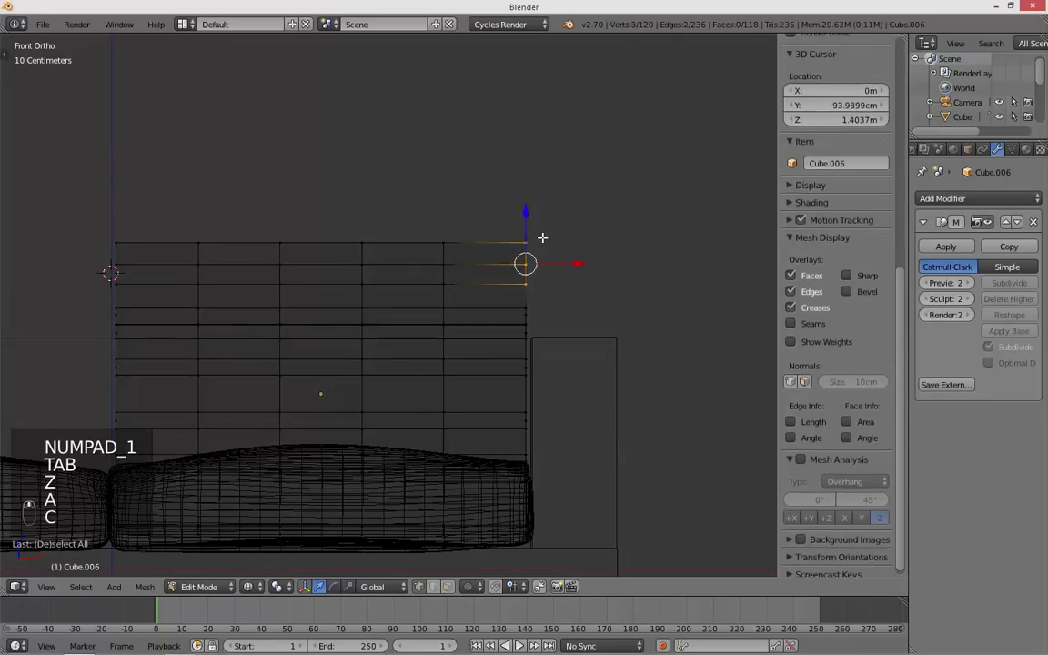
key(a)
key(c)
click(538, 245)
key(g)
key(Tab)
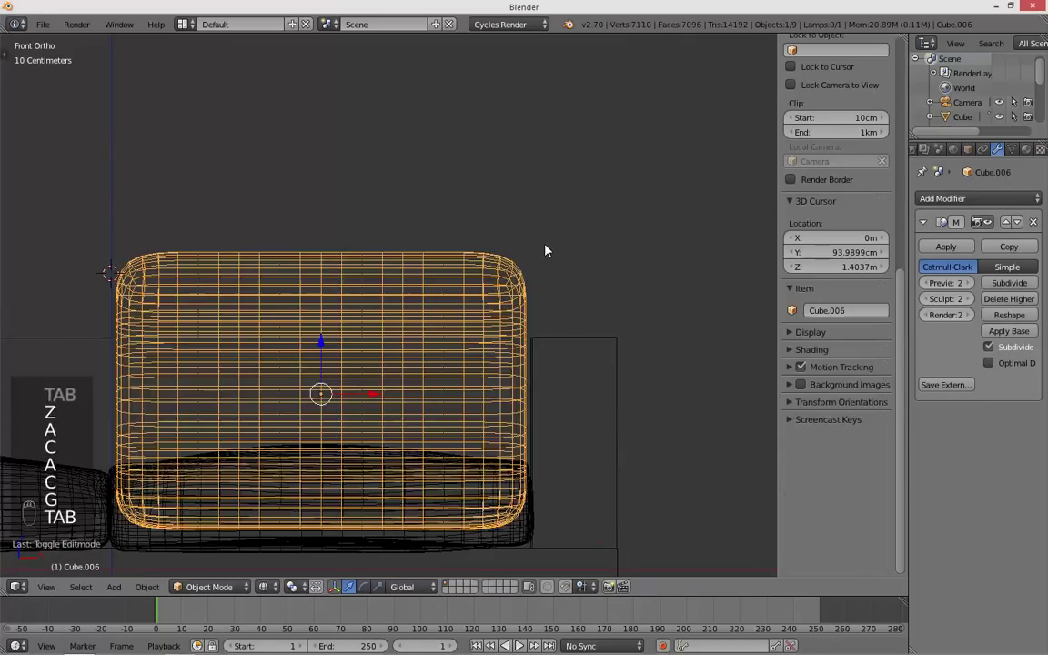
- Try scaling the back cushion's two top corner vertices and undo the change
key(z)
scroll(545, 247, down, 3)
key(Tab)
mouse_move(522, 263)
middle_down()
mouse_move(432, 284)
mouse_move(454, 295)
mouse_move(261, 236)
middle_up()
key(a)
right_click(454, 296)
key(Tab)
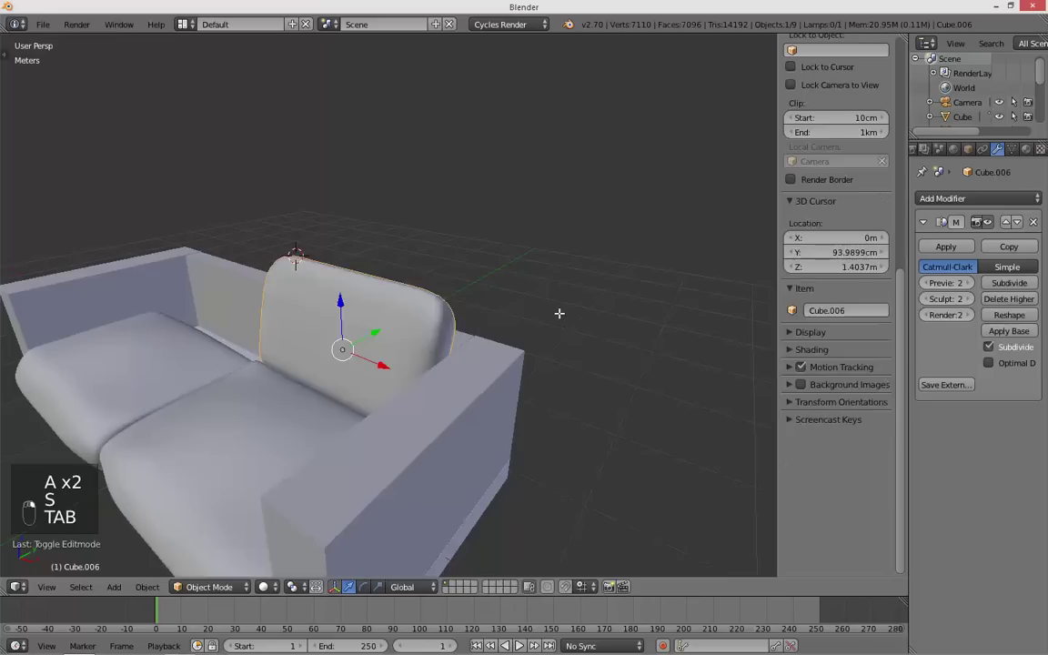
key(Tab)
key(ctrl+z)
- In the front wireframe view, select the back cushion's outer-side vertices above the armrest and shift them outward
key(KP_1)
scroll(527, 321, up, 3)
key(z)
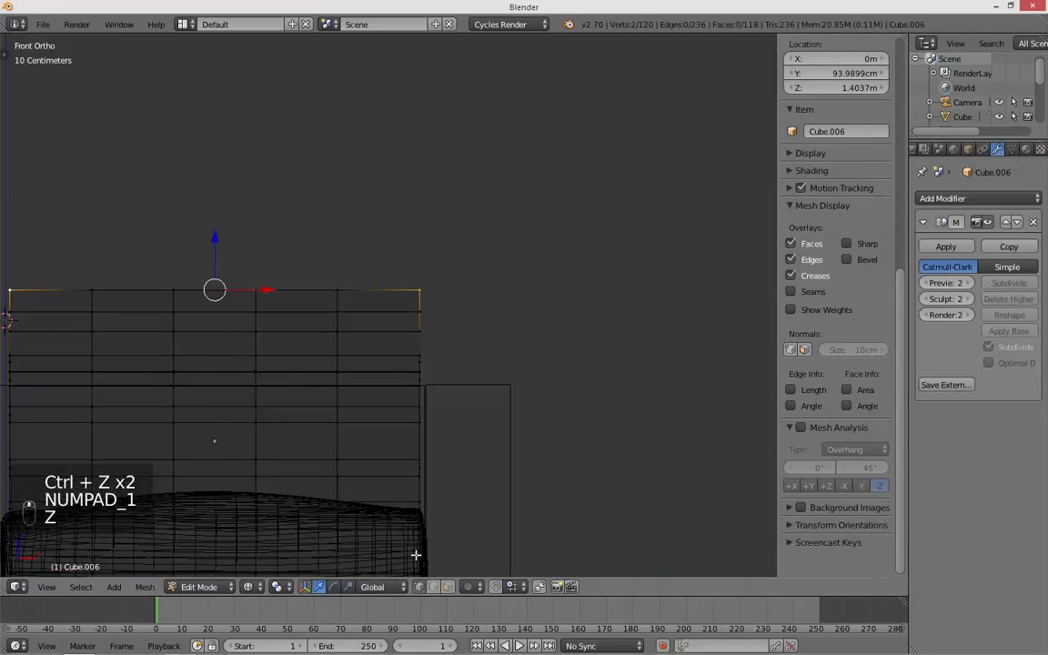
key(Tab)
scroll(423, 475, up, 2)
key(Tab)
key(a)
key(a)
key(a)
key(c)
drag(459, 393, 447, 274)
right_click(488, 373)
- Check how the widened upper side of the back cushion meets the armrest in perspective, side and front views
key(Tab)
key(z)
mouse_move(508, 377)
middle_down()
mouse_move(403, 357)
mouse_move(451, 358)
mouse_move(532, 387)
mouse_move(503, 374)
middle_up()
key(Tab)
key(Tab)
key(a)
key(a)
key(a)
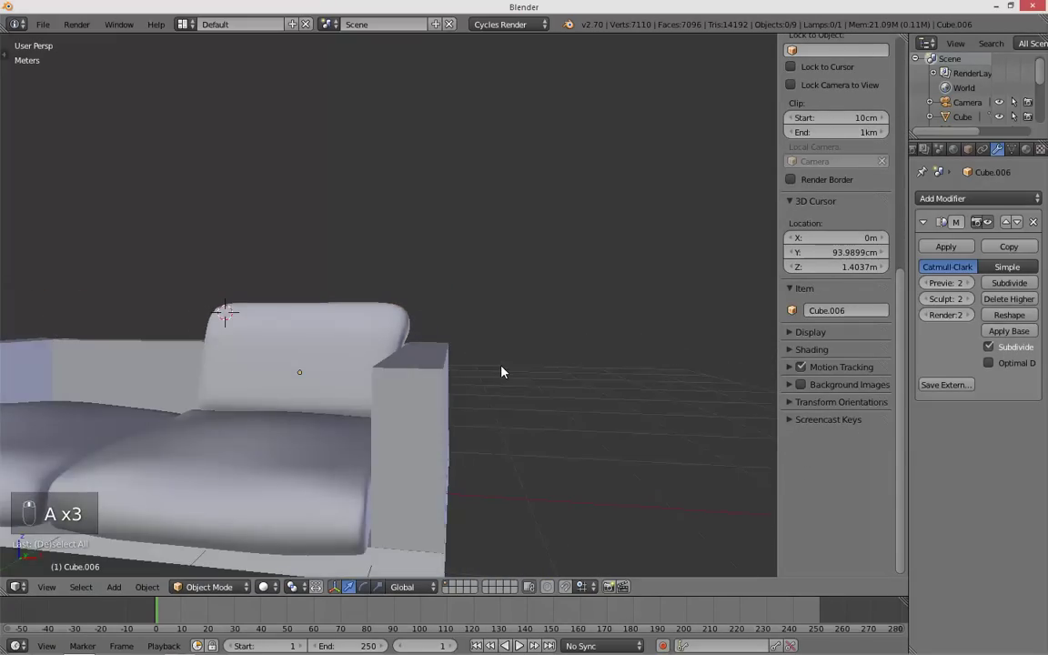
key(KP_1)
key(KP_3)
key(KP_1)
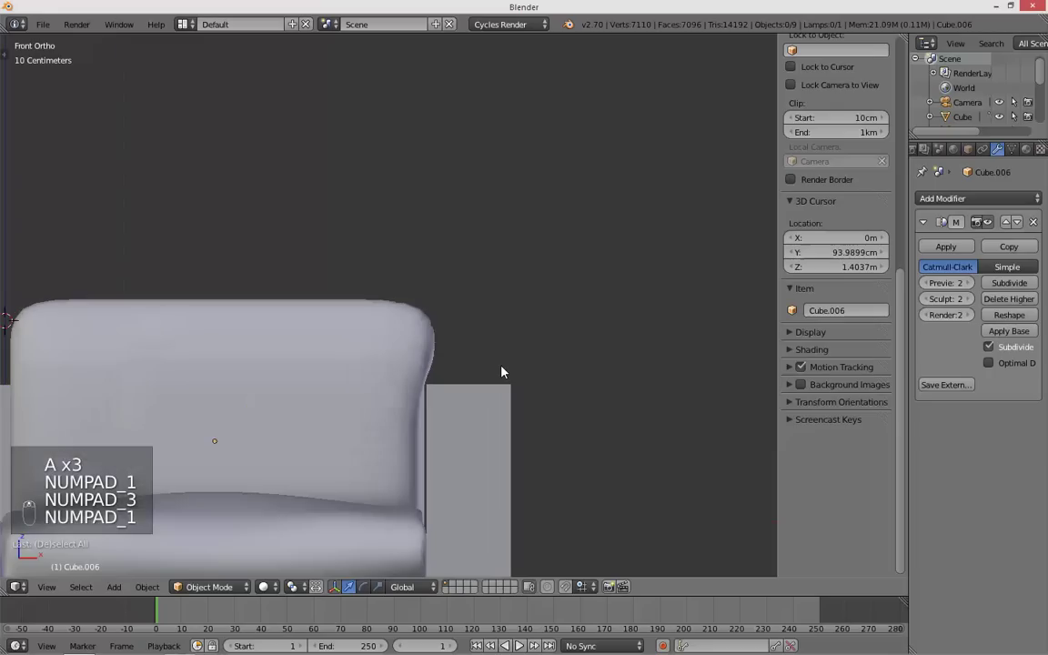
- Undo the latest changes and move the upper outer-side vertices along X so they slightly overhang the armrest
key(ctrl+z)
key(ctrl+z)
key(Tab)
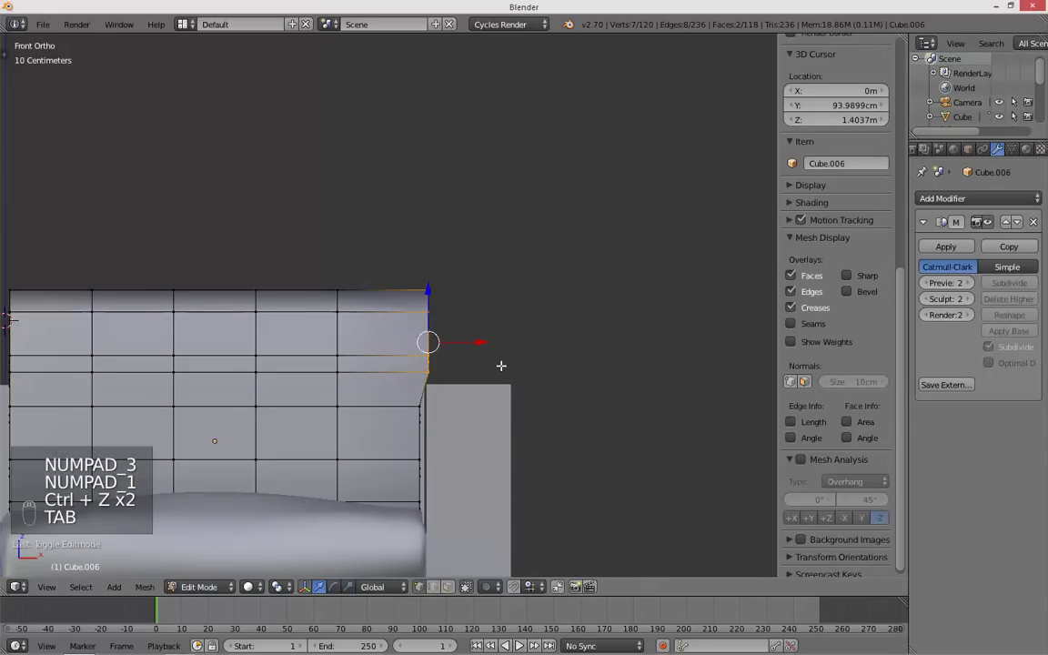
drag(467, 346, 459, 345)
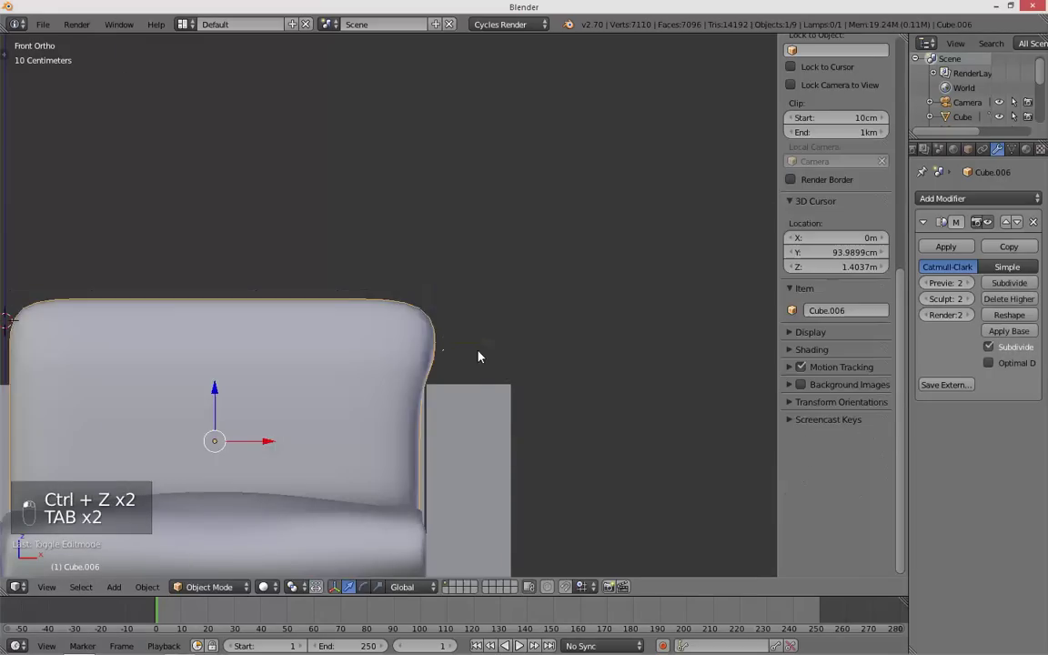
- Add a centered horizontal loop cut through the slanted step beside the armrest's inner top corner
key(Tab)
key(z)
key(Tab)
scroll(423, 359, up, 3)
key(ctrl+r)
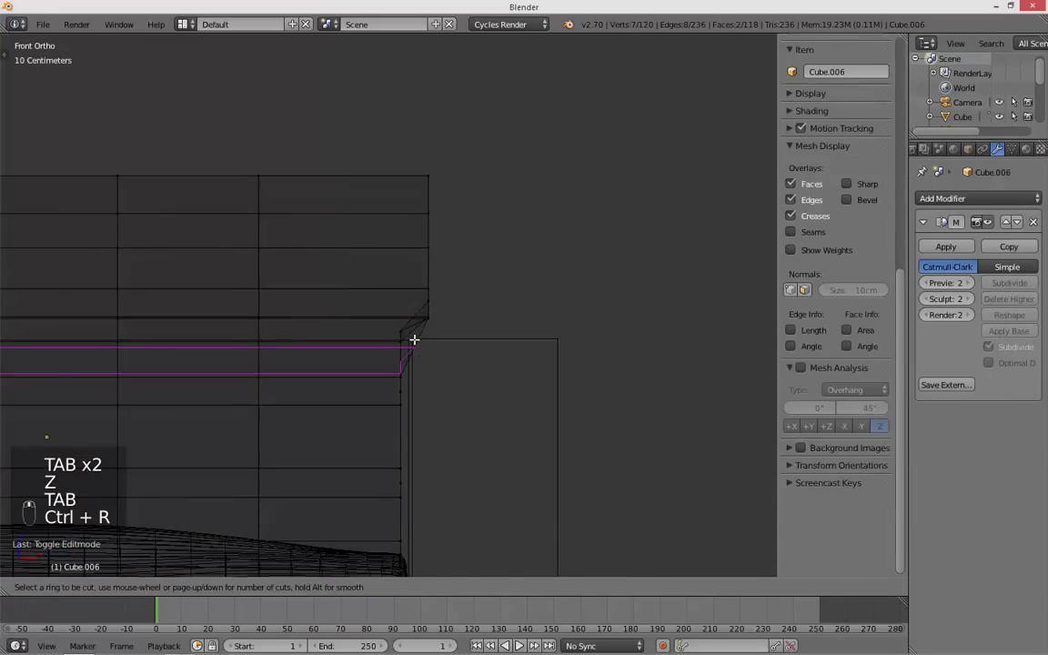
click(414, 339)
right_click(414, 340)
- Select the new loop's outer-side vertices beside the armrest's inner top corner and shift them inward along X
key(z)
click(431, 347)
key(a)
key(c)
right_click(420, 350)
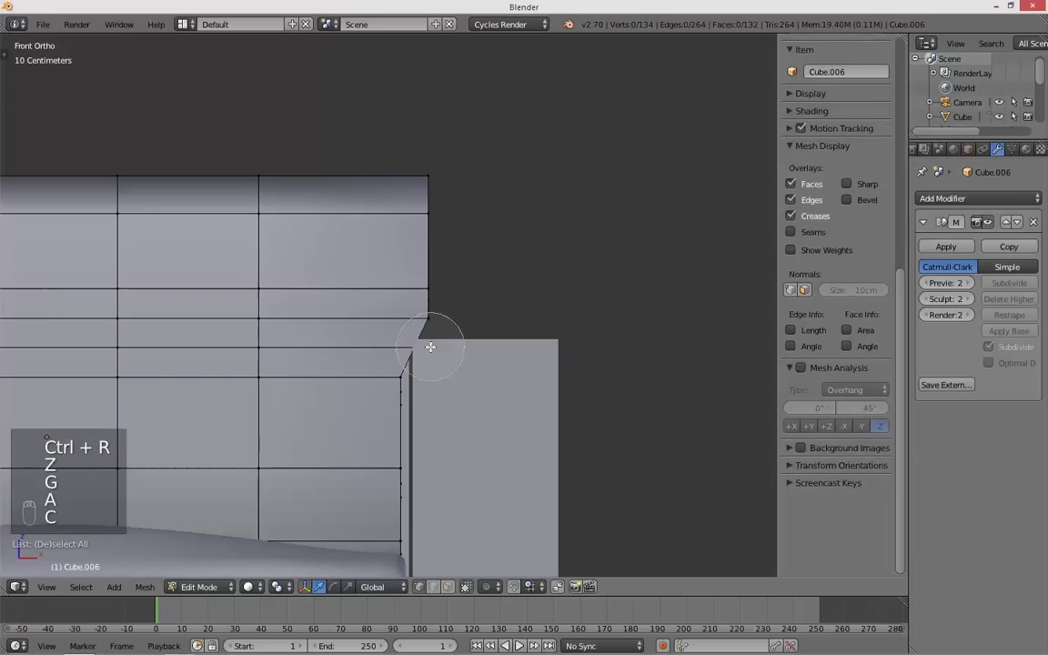
key(z)
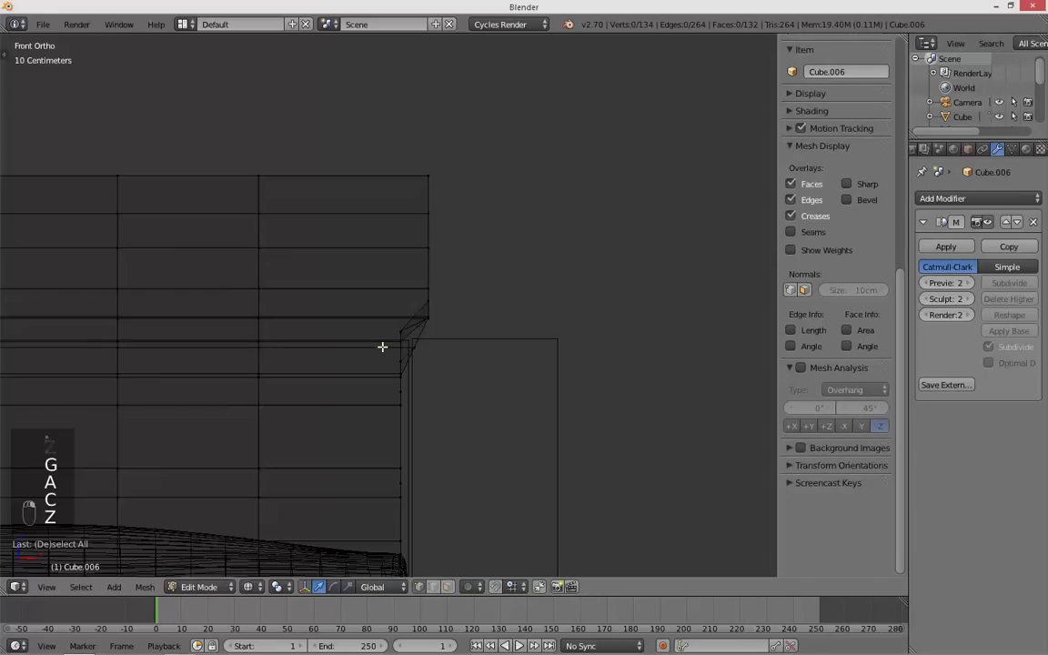
alt+right_click(383, 347)
key(z)
scroll(341, 366, down, 6)
key(z)
middle_drag(173, 332, 329, 321)
right_click(344, 324)
scroll(478, 353, up, 8)
key(z)
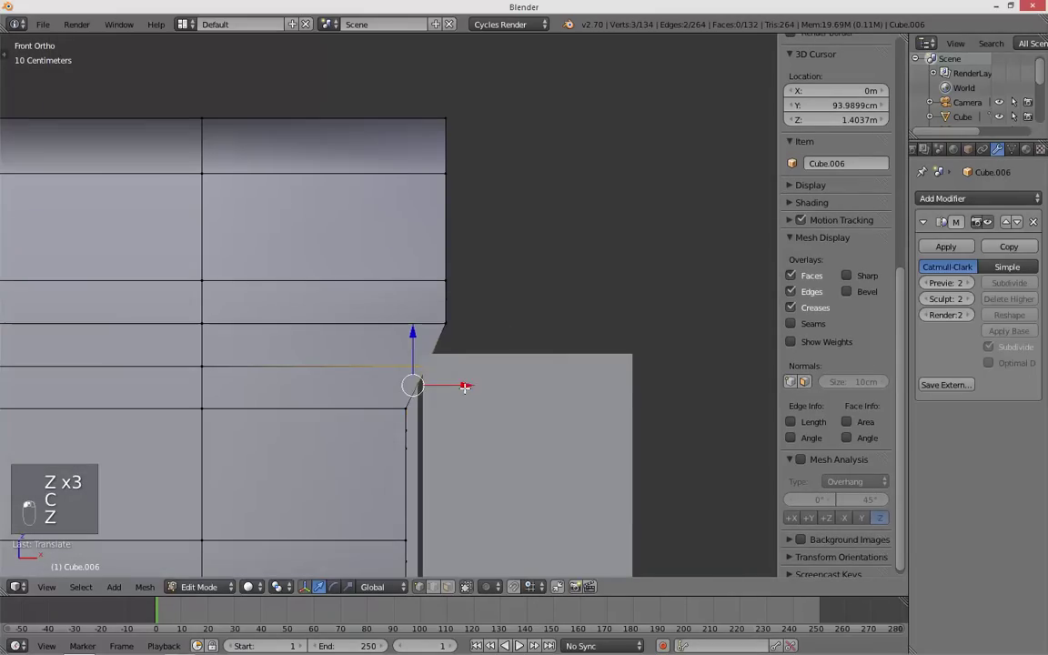
key(Tab)
key(Tab)
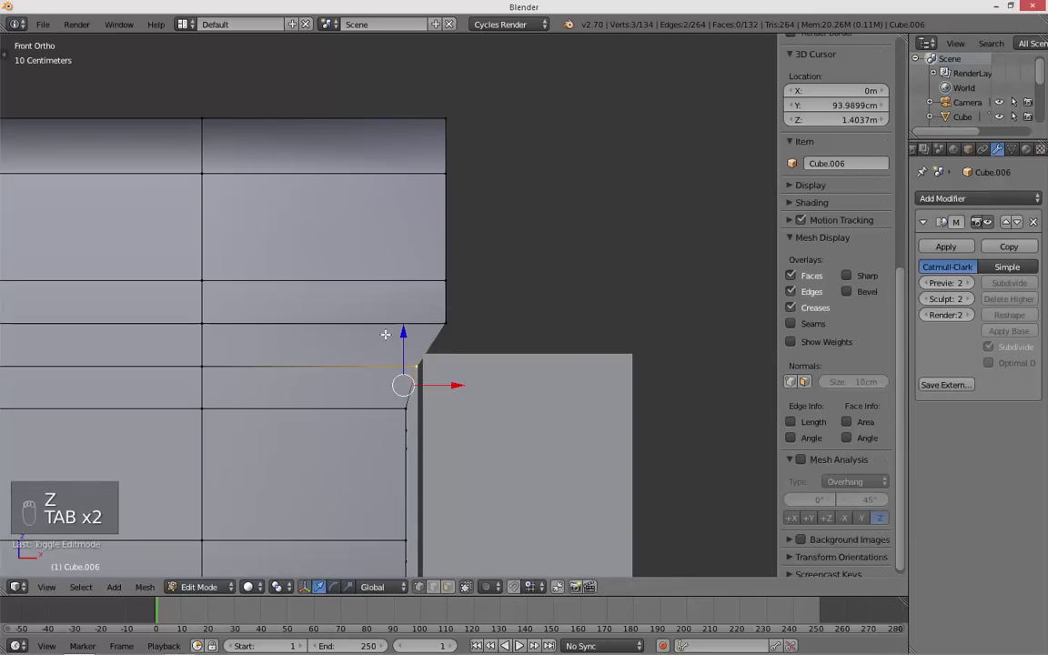
- Add another horizontal loop cut through the slanted step just above the armrest's top edge
key(ctrl+r)
click(421, 335)
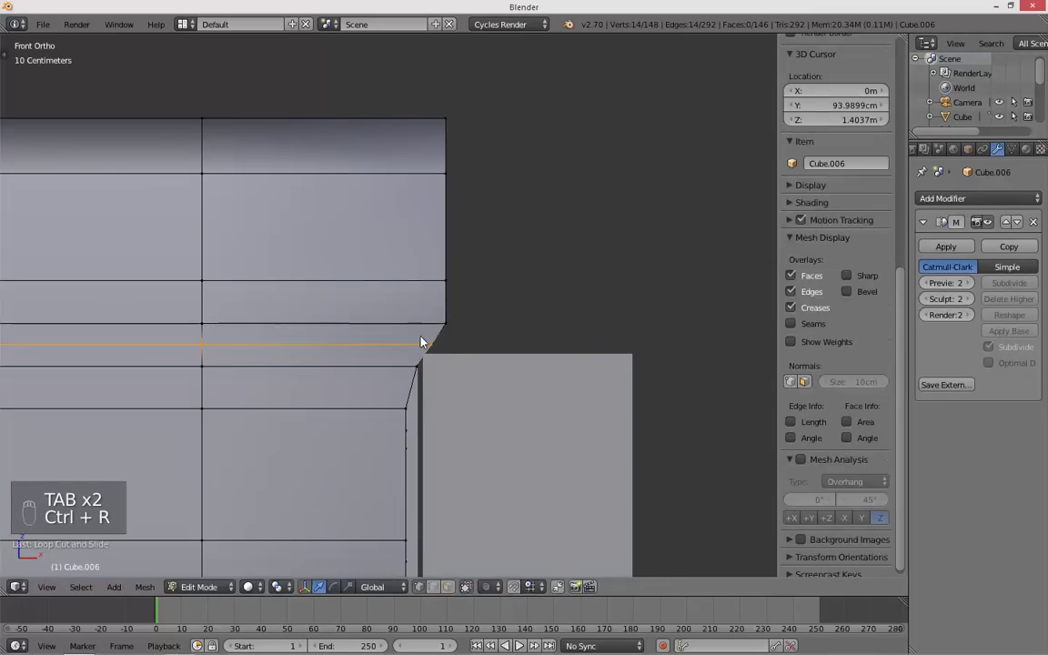
key(Tab)
key(Tab)
key(z)
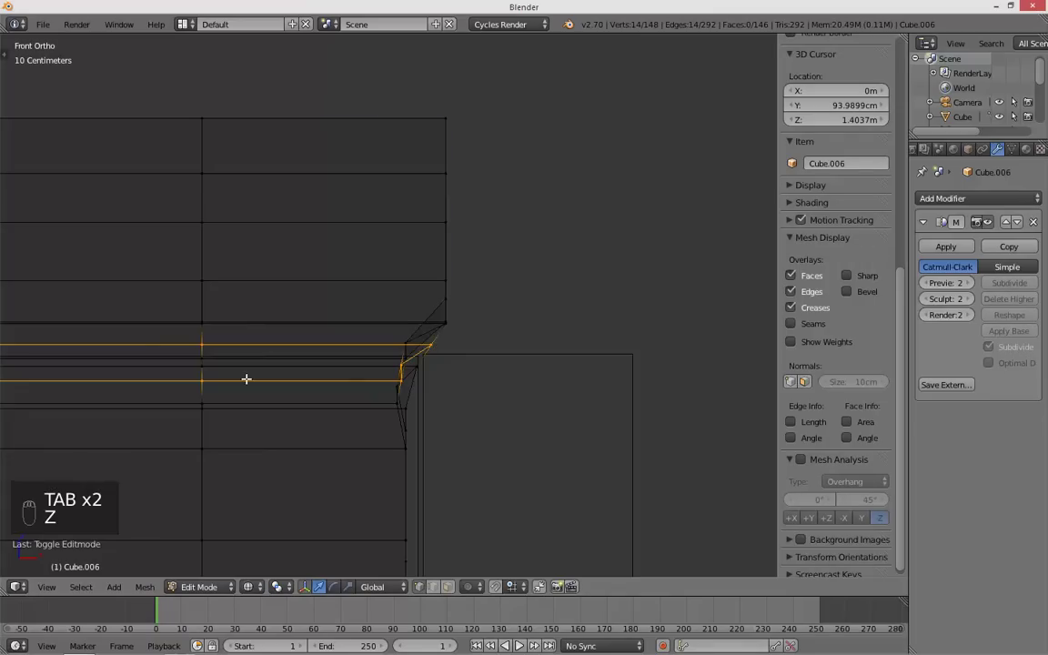
- Select the outer-side vertices of the added loop and nudge them along X against the armrest corner
scroll(344, 376, down, 7)
key(c)
middle_drag(293, 325, 160, 322)
right_click(172, 322)
key(z)
key(z)
key(z)
key(z)
key(z)
scroll(436, 362, up, 6)
key(z)
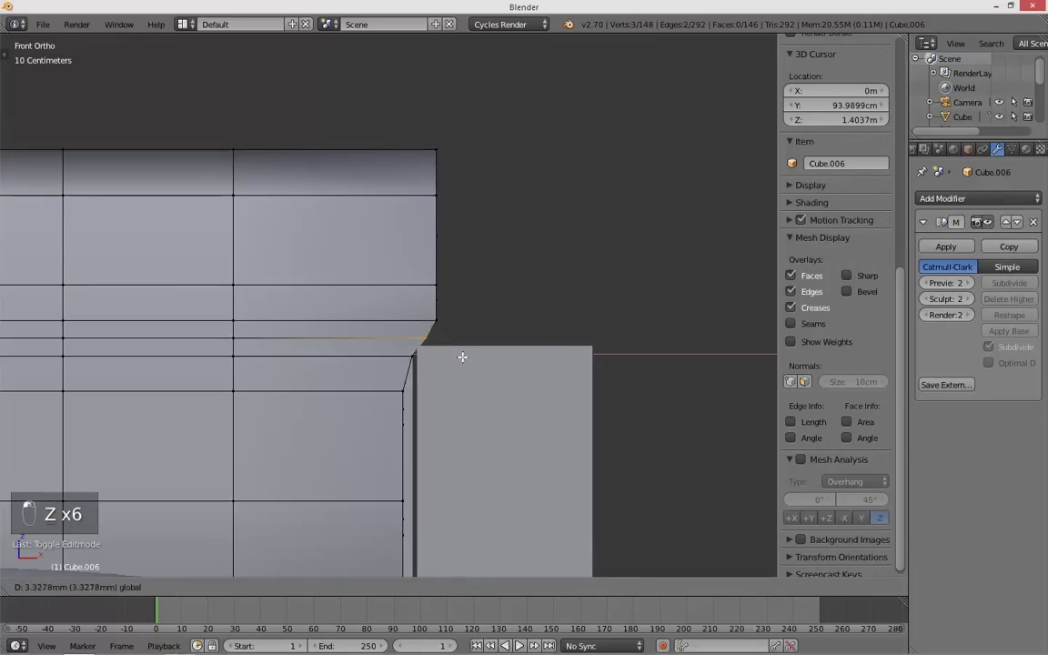
key(Tab)
key(Tab)
- Undo the recent loop cuts and vertex moves beside the armrest corner, and return to editing the back cushion
key(ctrl+z)
key(ctrl+z)
key(ctrl+z)
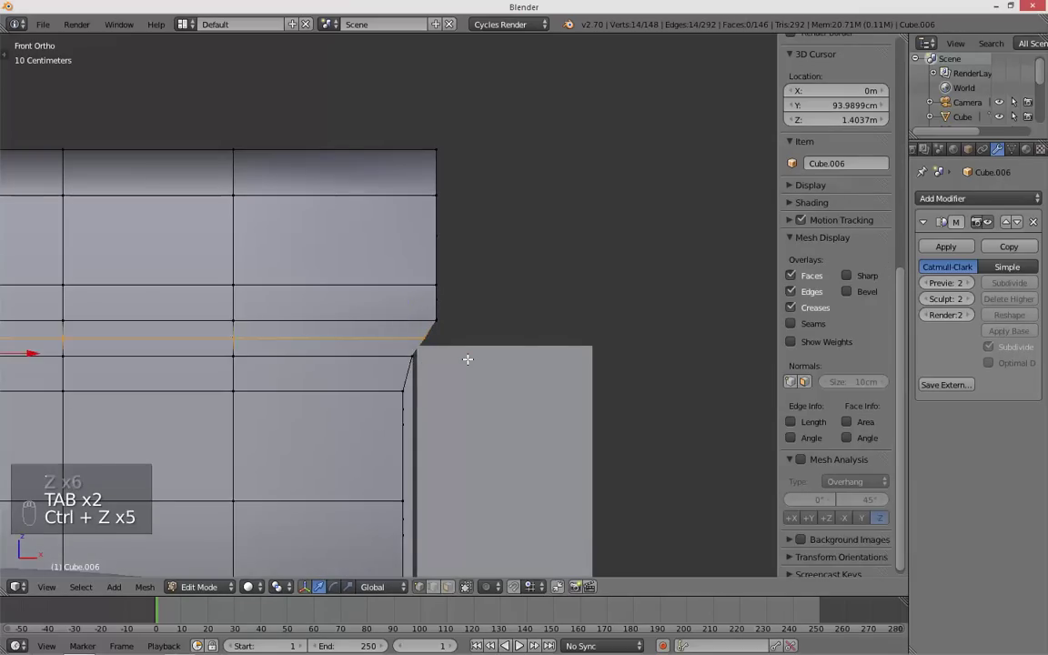
key(ctrl+z)
key(ctrl+z)
key(ctrl+z)
key(ctrl+z)
key(ctrl+z)
key(ctrl+z)
key(ctrl+z)
key(ctrl+z)
key(ctrl+z)
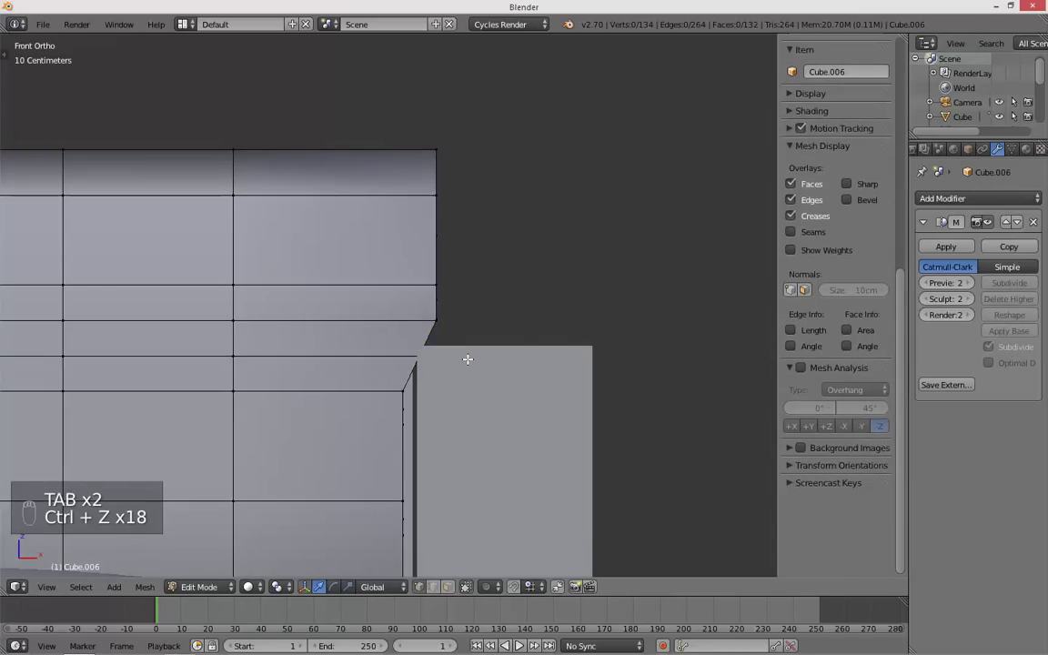
key(Tab)
scroll(469, 364, down, 5)
middle_drag(469, 365, 423, 362)
scroll(391, 384, down, 3)
key(a)
right_click(420, 365)
key(Tab)
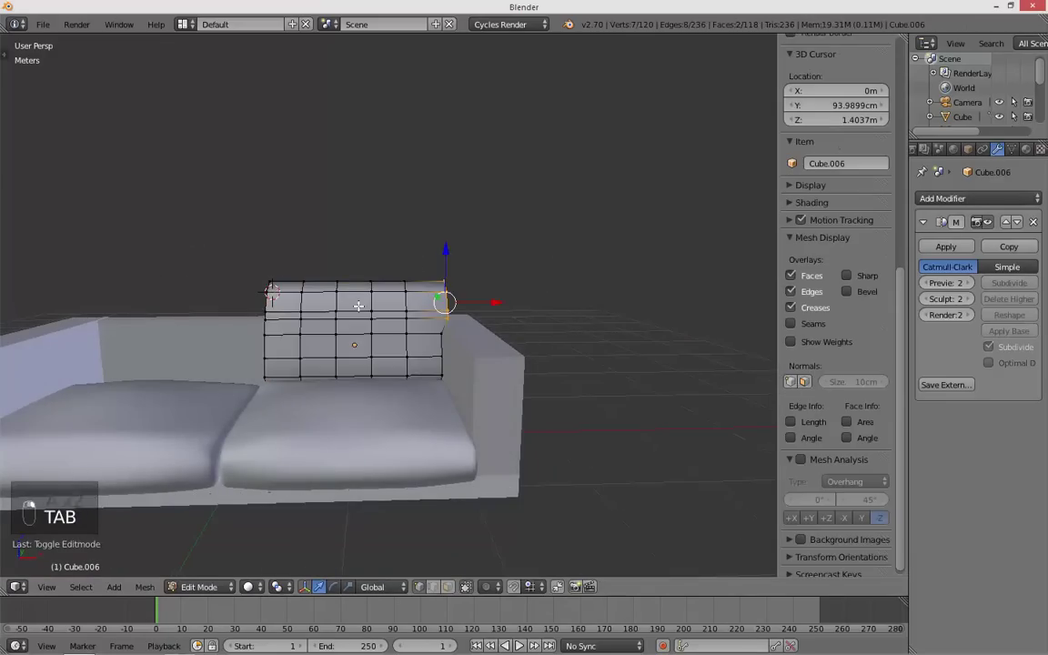
- In the front wireframe view, select only the central vertices along the back cushion's upper edge
key(KP_4)
key(KP_1)
scroll(355, 300, up, 6)
shift+middle_drag(356, 287, 465, 296)
key(z)
key(a)
key(c)
click(365, 251)
right_click(354, 244)
key(c)
right_click(345, 241)
key(a)
key(c)
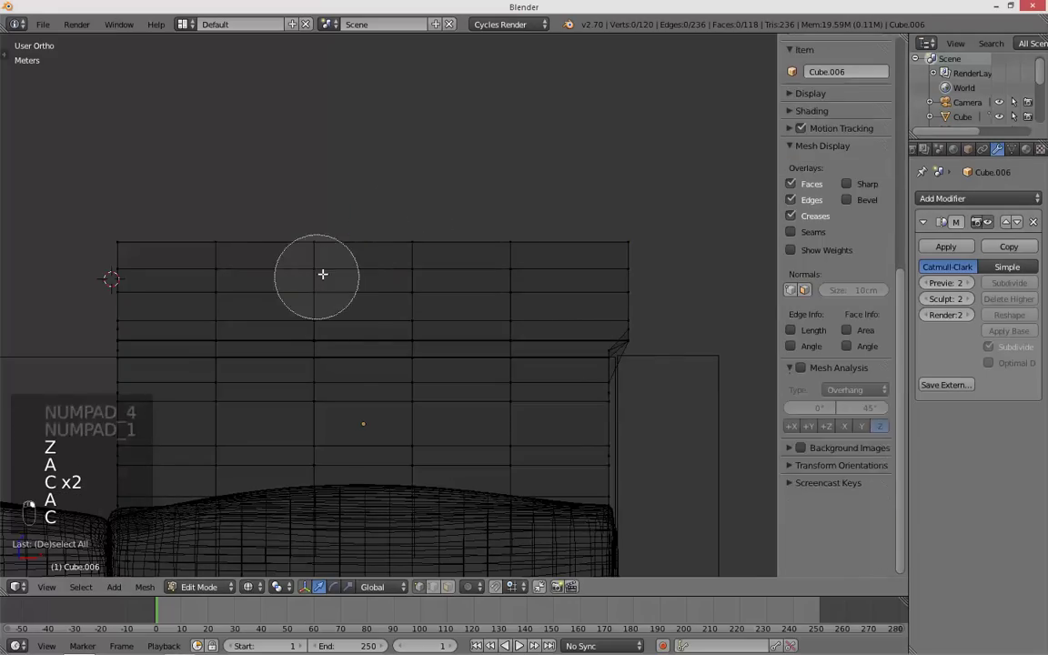
click(362, 264)
right_click(368, 245)
- Lower the selected vertices along Z with proportional editing so the cushion's top dips in the middle
drag(378, 215, 361, 229)
key(ctrl+z)
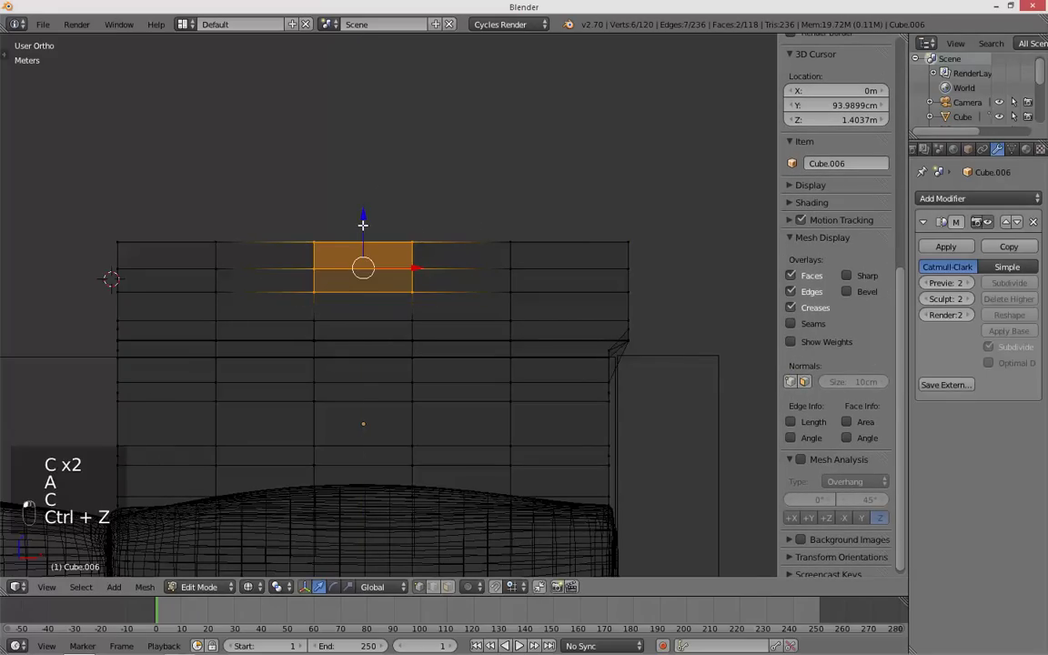
drag(360, 232, 356, 238)
key(Tab)
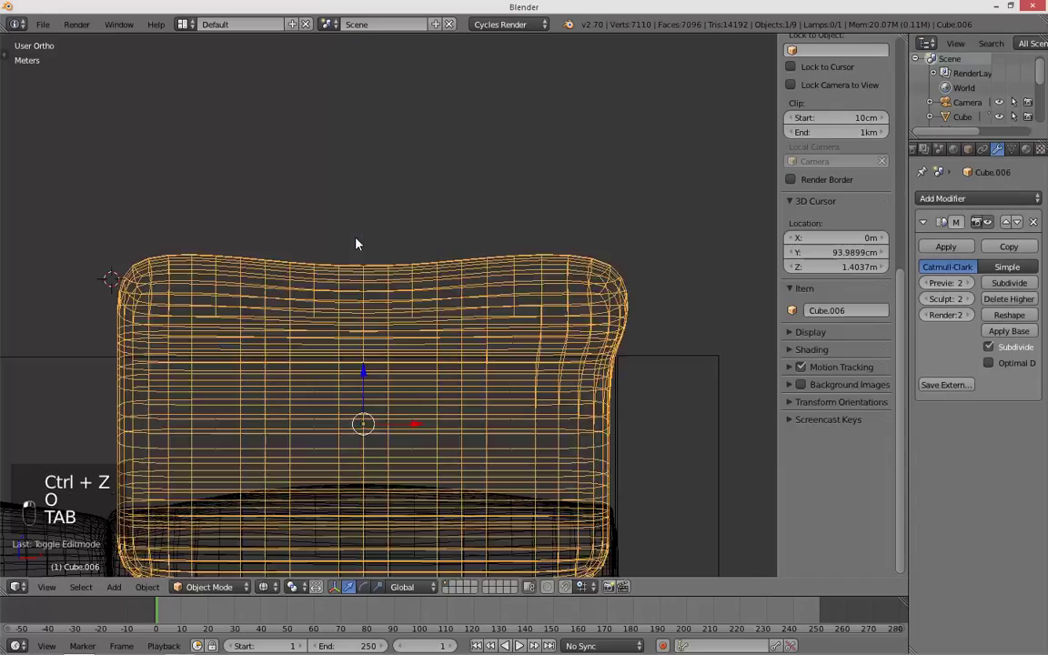
middle_drag(356, 239, 392, 240)
key(z)
key(Tab)
drag(381, 240, 382, 241)
key(Tab)
key(a)
middle_drag(380, 247, 397, 276)
key(a)
key(Tab)
key(a)
key(Tab)
key(shift+d)
right_click(387, 104)
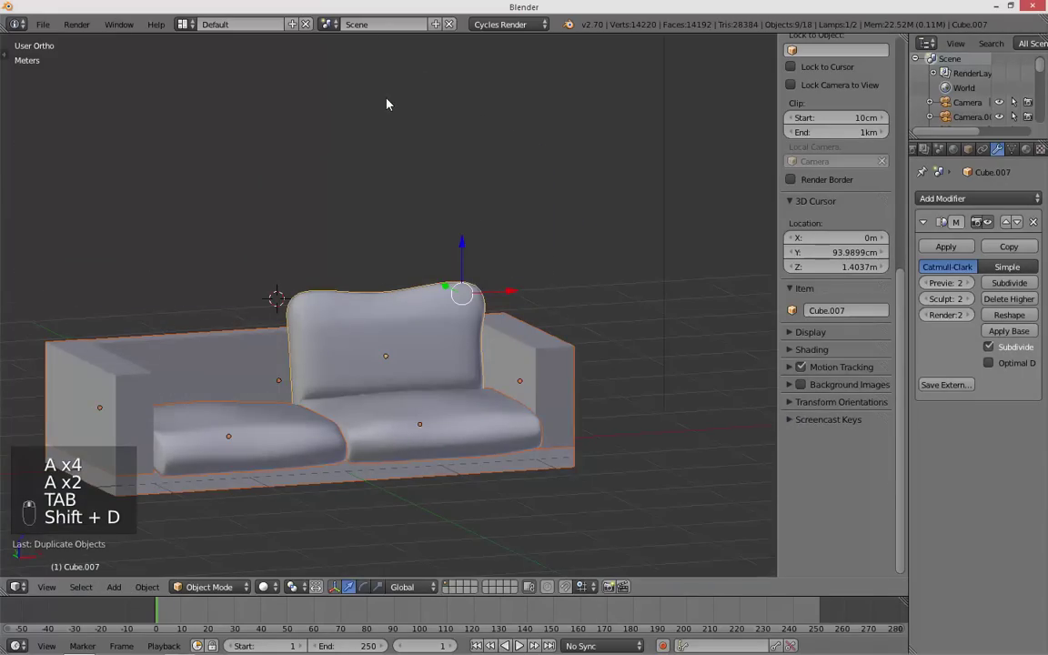
key(ctrl+z)
key(g)
right_click(410, 203)
key(a)
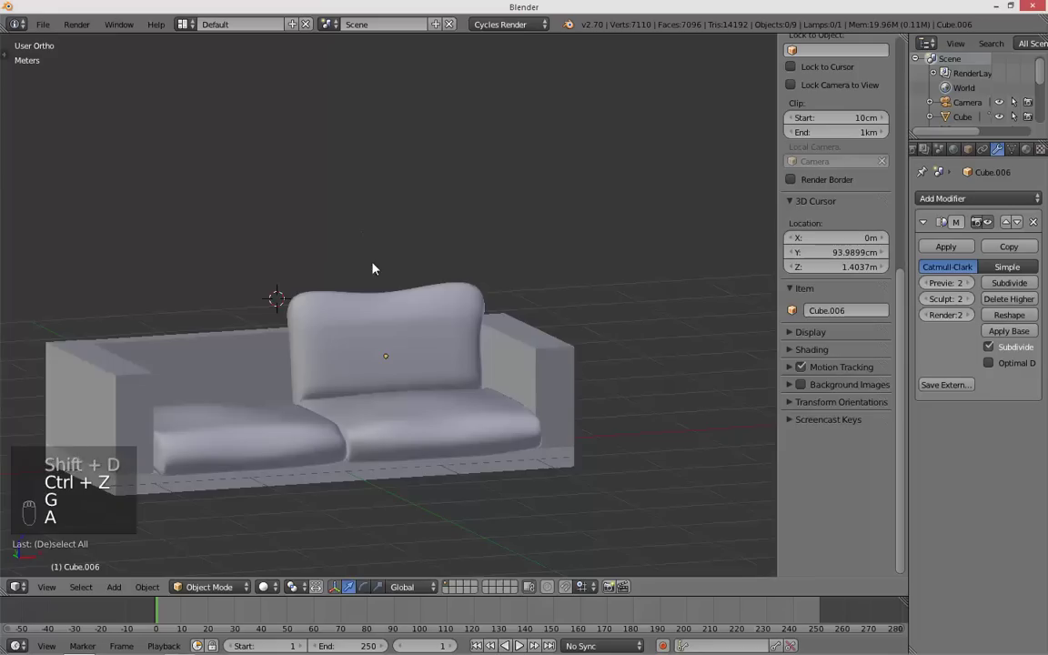
- Duplicate the back cushion, try scaling the copy by -11 along X, and delete the copy
middle_drag(401, 223, 363, 221)
key(shift+d)
right_click(379, 280)
text(sx-11)
key(Return)
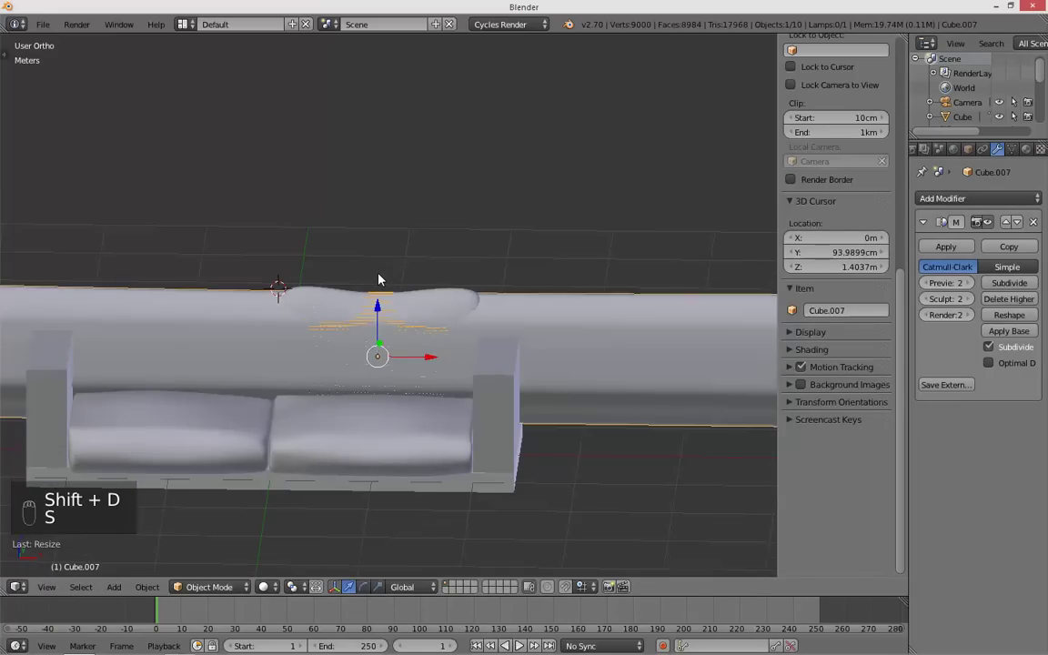
scroll(378, 274, down, 7)
key(x)
click(380, 282)
scroll(396, 309, up, 8)
- Duplicate the back cushion, mirror the copy along X, and move it along X behind the left seat cushion
right_click(403, 333)
key(z)
key(z)
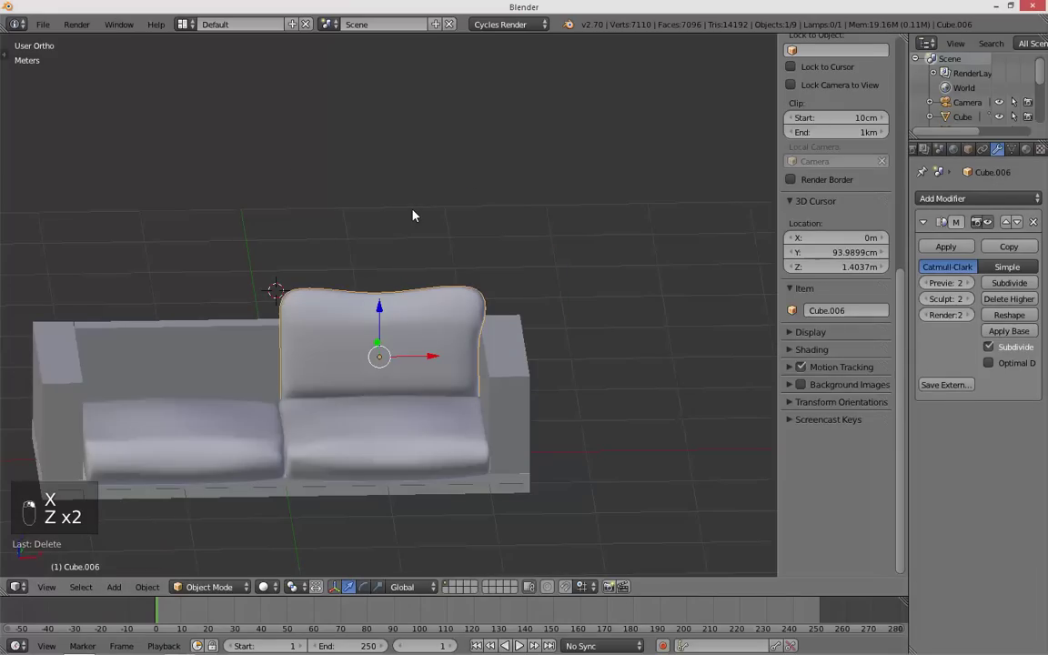
key(shift+d)
right_click(359, 159)
key(s)
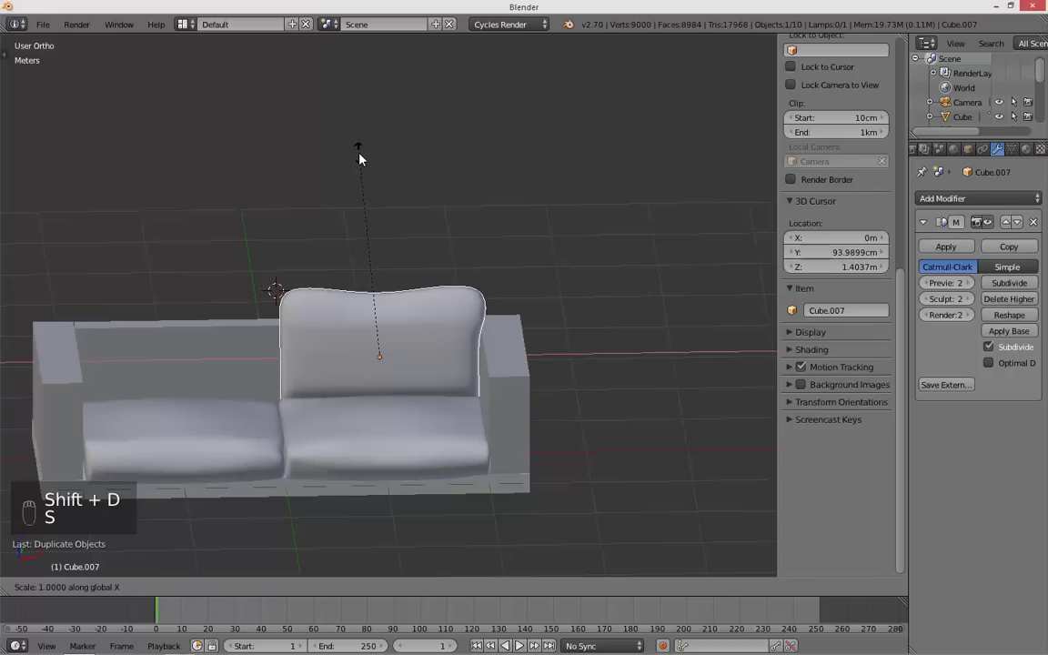
click(360, 159)
key(KP_1)
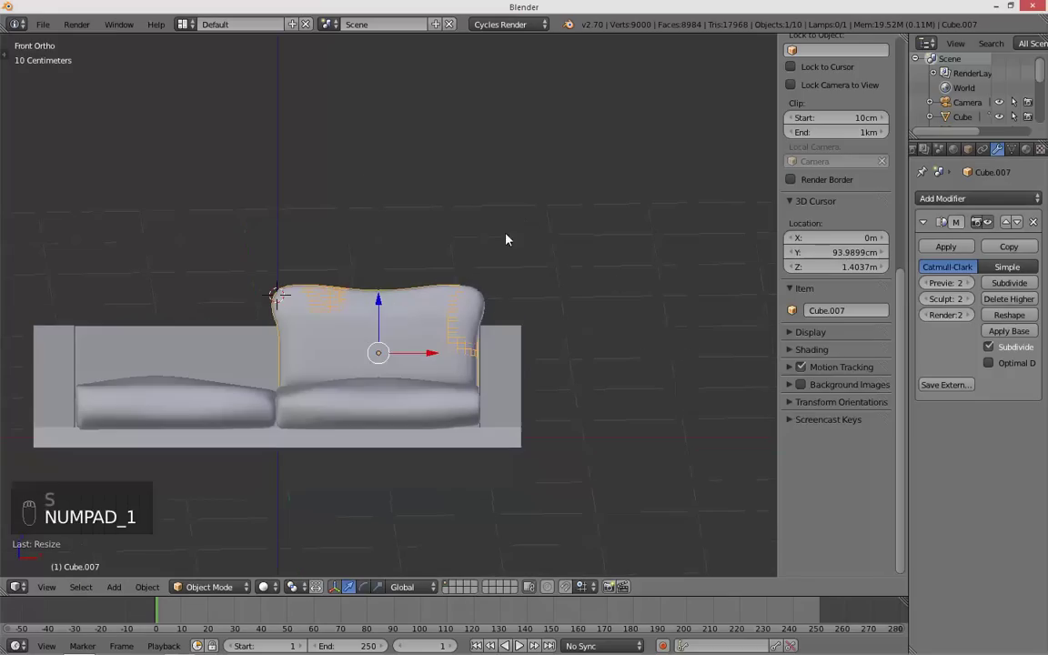
drag(421, 358, 306, 385)
- Add a vertical loop cut close to the right back cushion's inner edge to tighten its corners
right_click(331, 330)
scroll(355, 327, up, 4)
key(Tab)
key(z)
scroll(362, 329, up, 1)
shift+middle_drag(362, 330, 515, 303)
key(ctrl+r)
click(356, 234)
key(Tab)
- Add a matching vertical loop cut close to the left back cushion's inner edge
right_click(223, 251)
key(Tab)
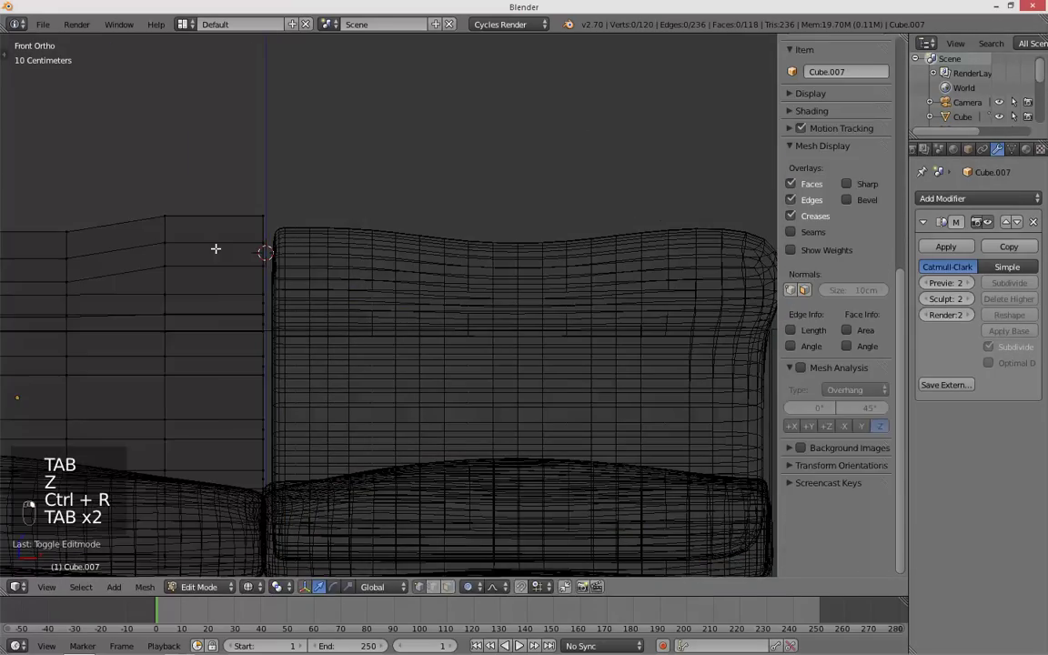
key(ctrl+r)
click(226, 228)
click(273, 239)
key(Tab)
key(z)
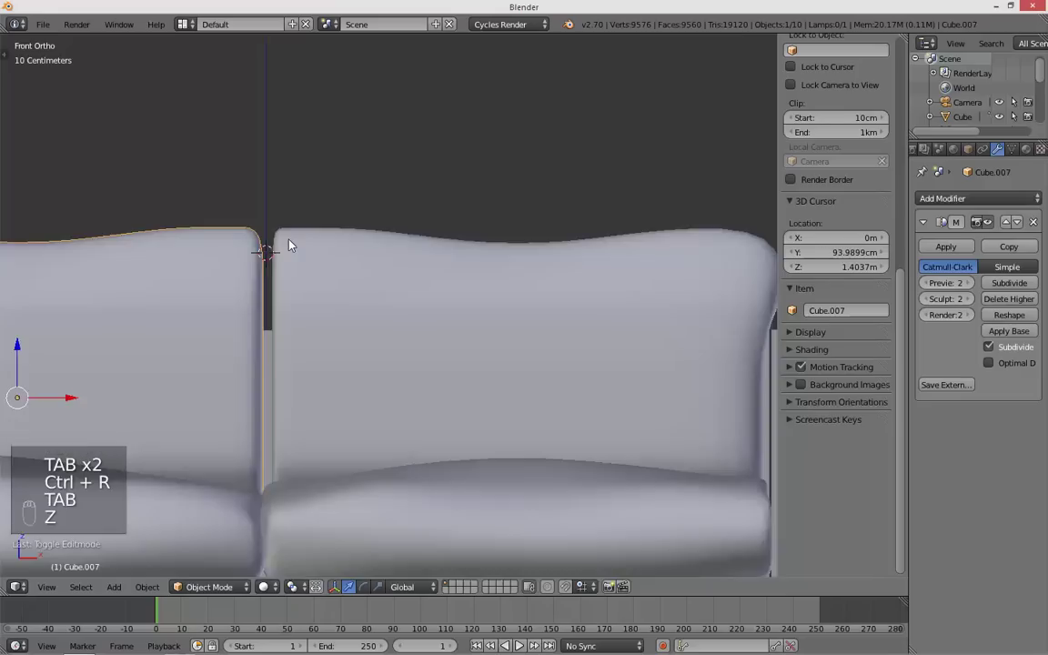
- Move the right back cushion along X toward the left one to close the gap between them
scroll(287, 245, down, 5)
right_click(355, 318)
scroll(356, 319, up, 3)
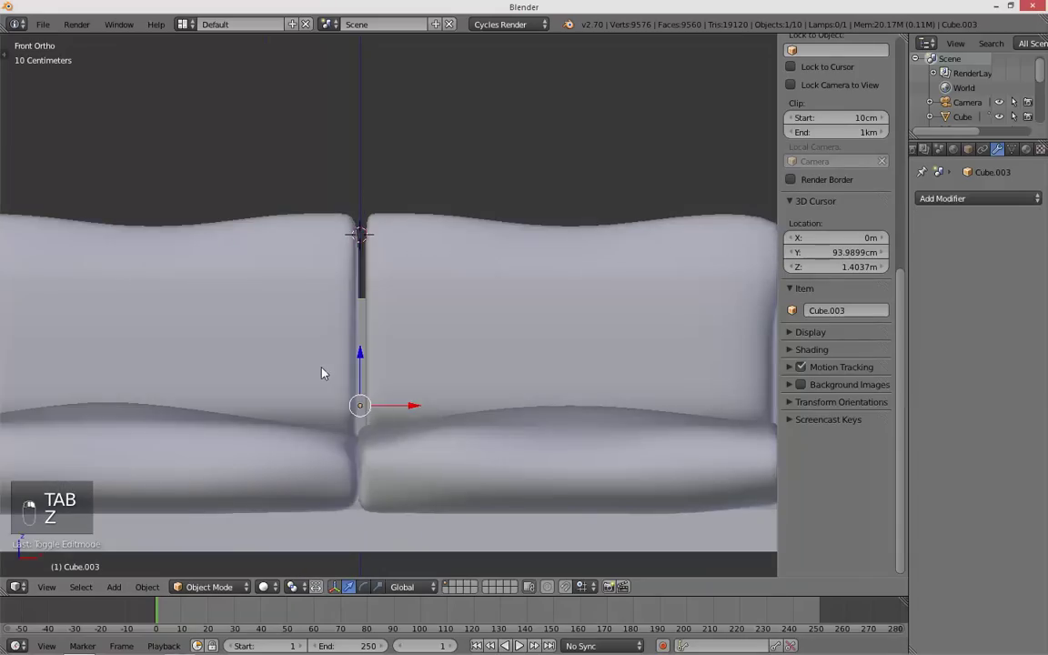
right_click(325, 372)
key(z)
key(z)
right_drag(202, 358, 206, 364)
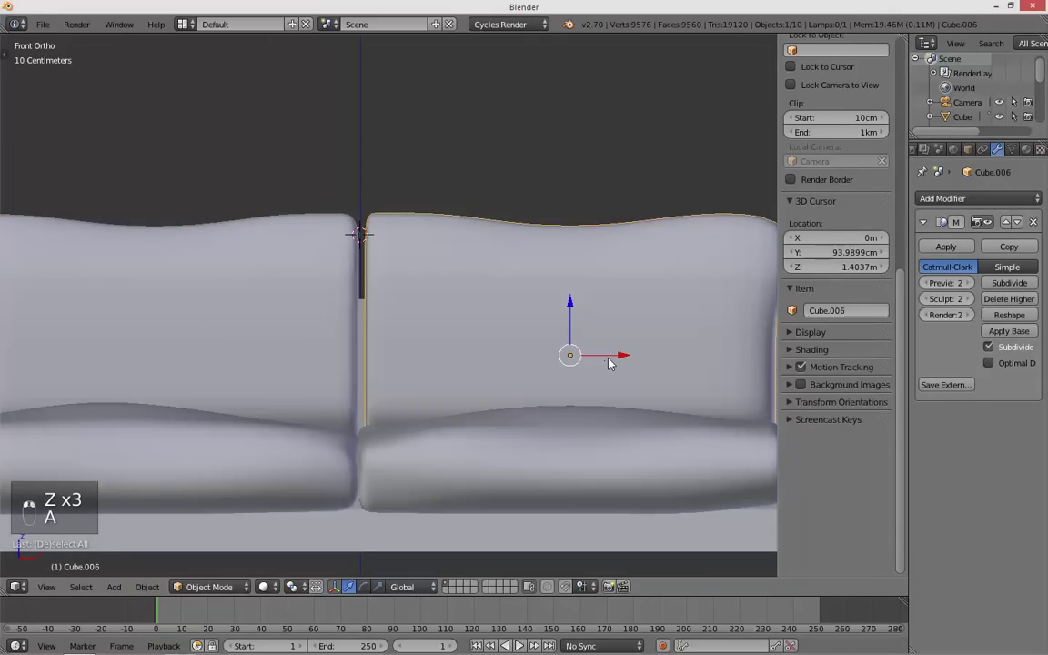
drag(586, 357, 584, 358)
scroll(537, 370, down, 1)
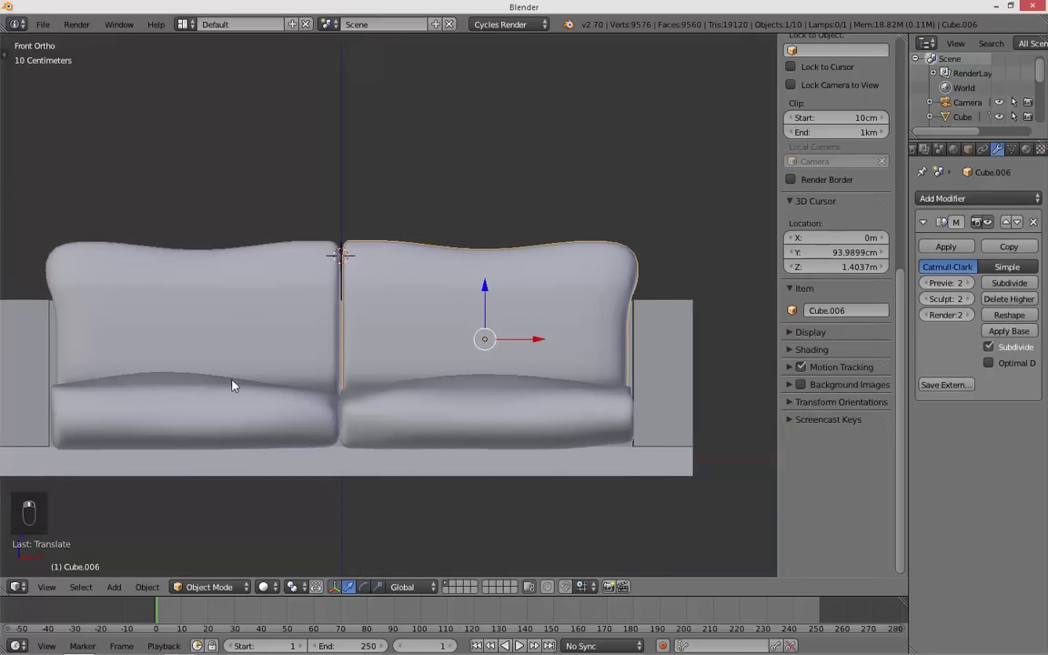
- Widen both back cushions slightly along X and shift the left one outward so they fill the space between the armrests
shift+middle_drag(232, 386, 405, 385)
shift+middle_drag(474, 379, 444, 384)
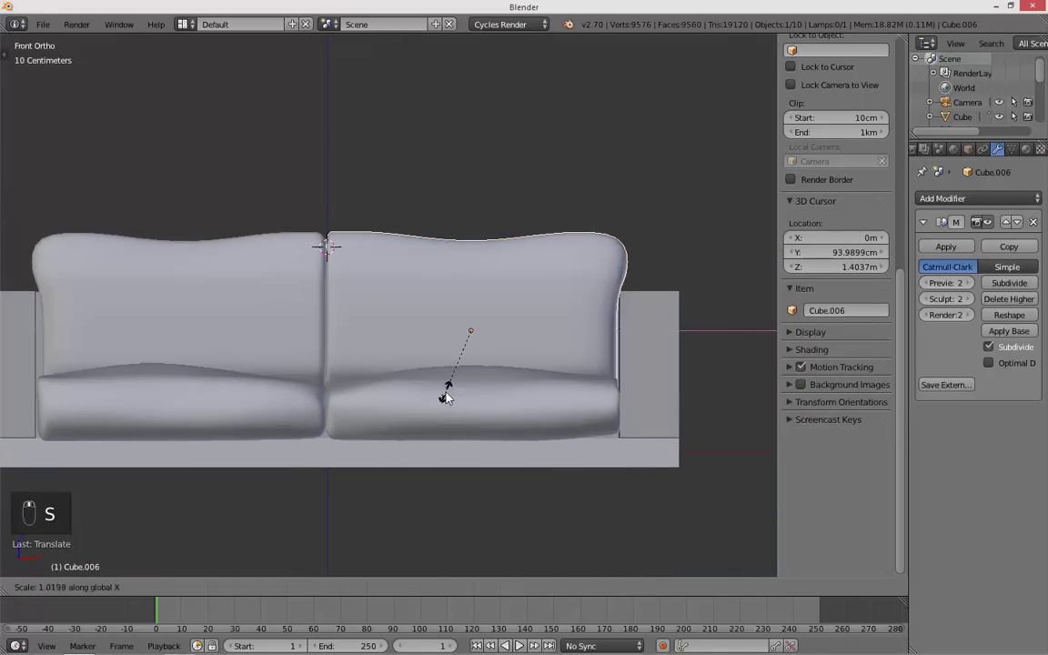
key(a)
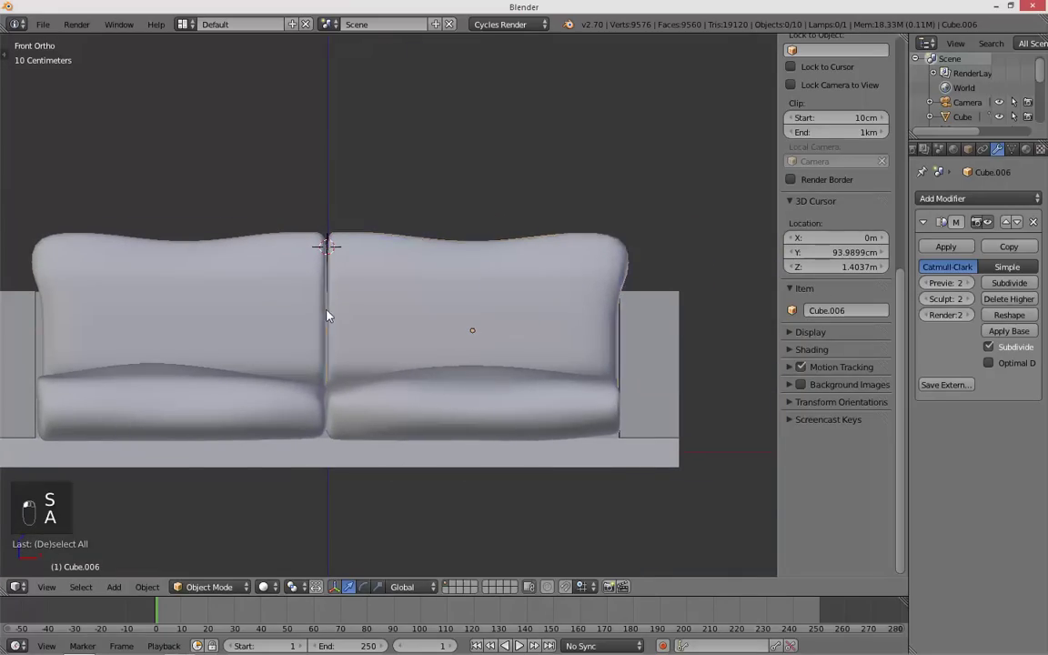
right_click(317, 311)
key(s)
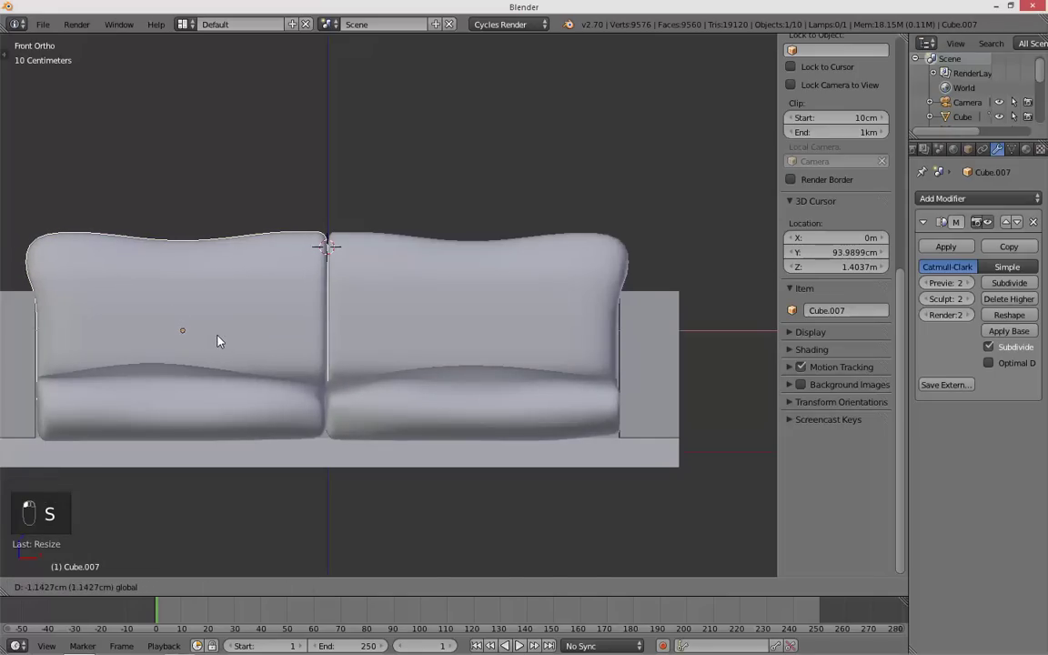
key(a)
- Reshape the right back cushion's upper inner corner by moving its vertices with smooth proportional editing in front view
middle_drag(213, 362, 409, 327)
scroll(301, 332, up, 3)
key(Tab)
key(Tab)
key(Tab)
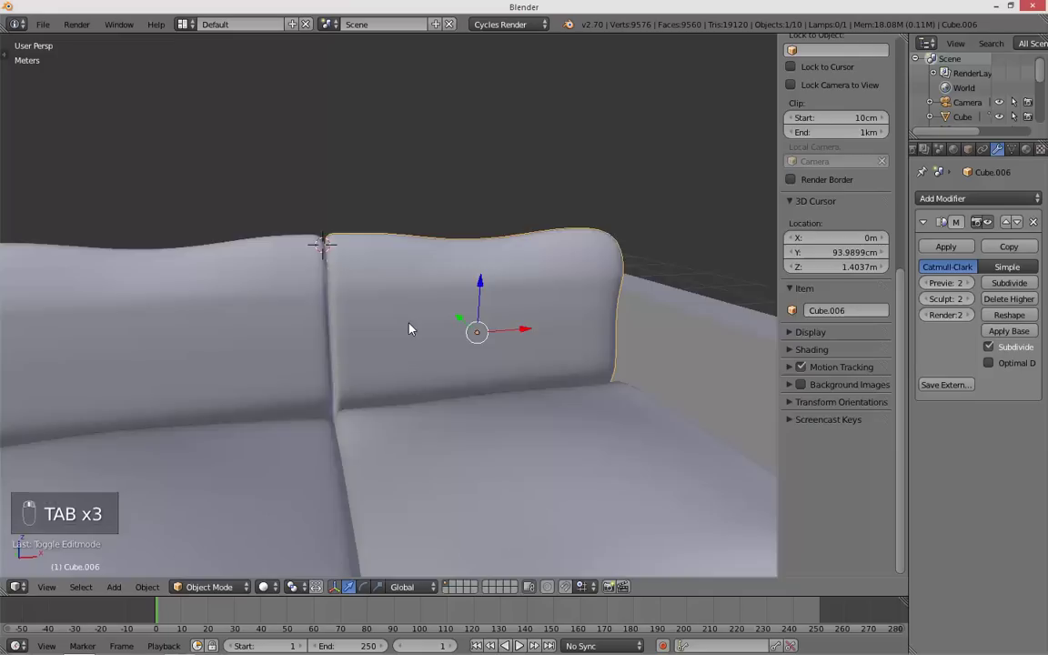
key(KP_1)
key(Tab)
key(z)
key(a)
key(c)
click(345, 222)
right_click(346, 222)
key(g)
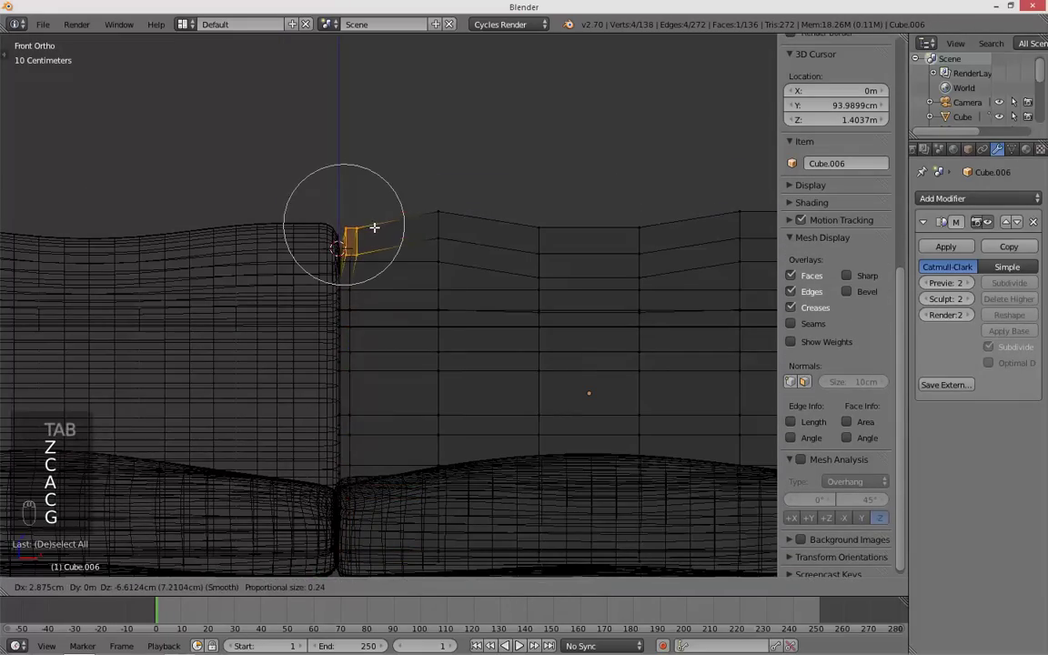
click(368, 218)
key(z)
- Select the remaining vertices at the right back cushion's top inner corner and lower them with smooth proportional editing
middle_drag(357, 230, 388, 282)
scroll(382, 278, down, 3)
key(a)
right_click(384, 269)
shift+right_click(375, 269)
shift+right_click(365, 244)
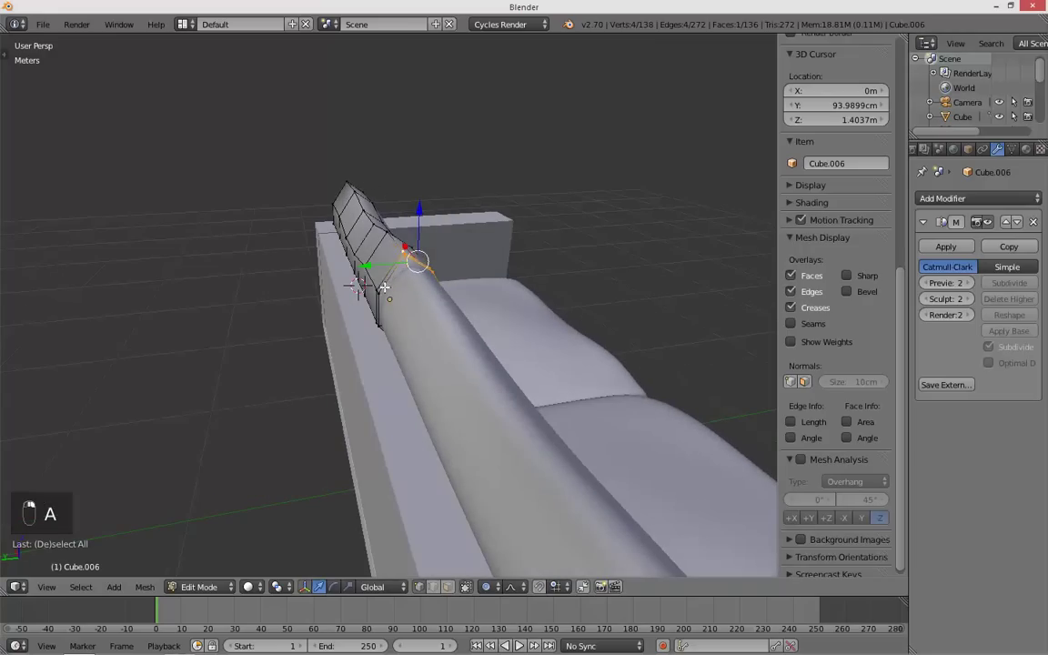
middle_drag(428, 276, 349, 185)
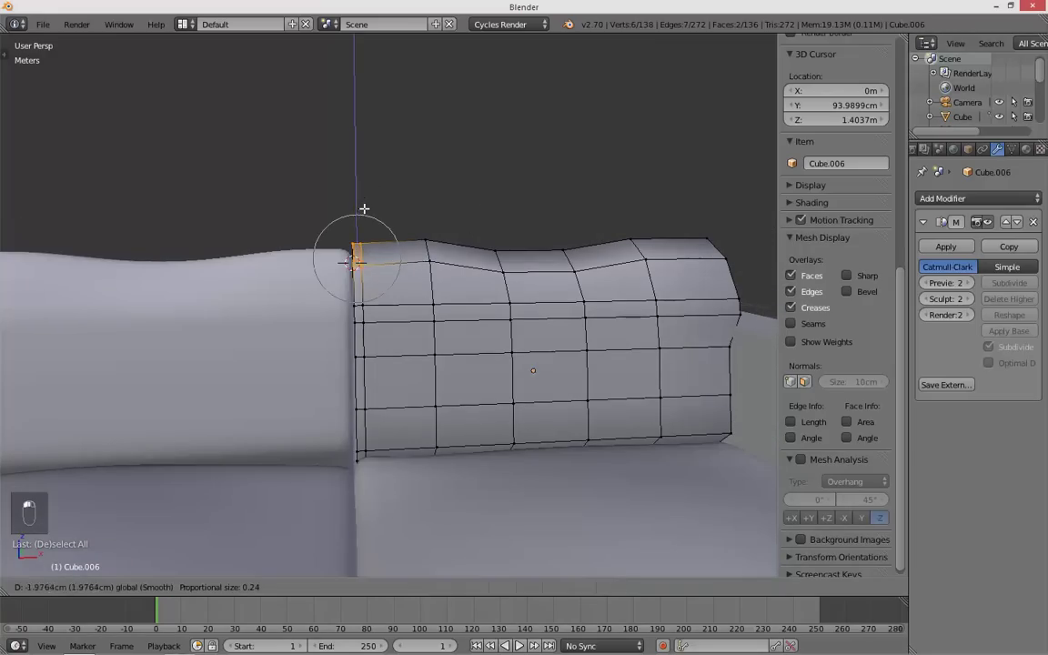
click(364, 226)
key(Tab)
key(Tab)
key(Tab)
key(Tab)
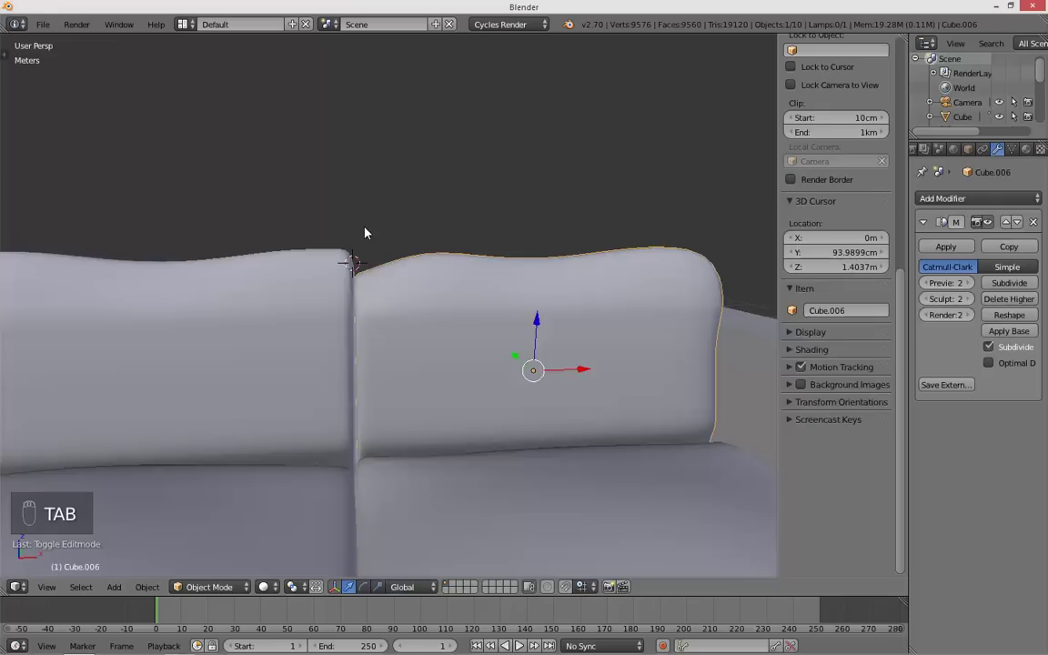
- Select the vertices at the left back cushion's top inner corner and lower them to match the right cushion
key(a)
key(Tab)
key(Tab)
right_click(347, 262)
key(Tab)
scroll(335, 234, up, 4)
key(a)
key(c)
middle_drag(325, 212, 336, 234)
key(z)
key(c)
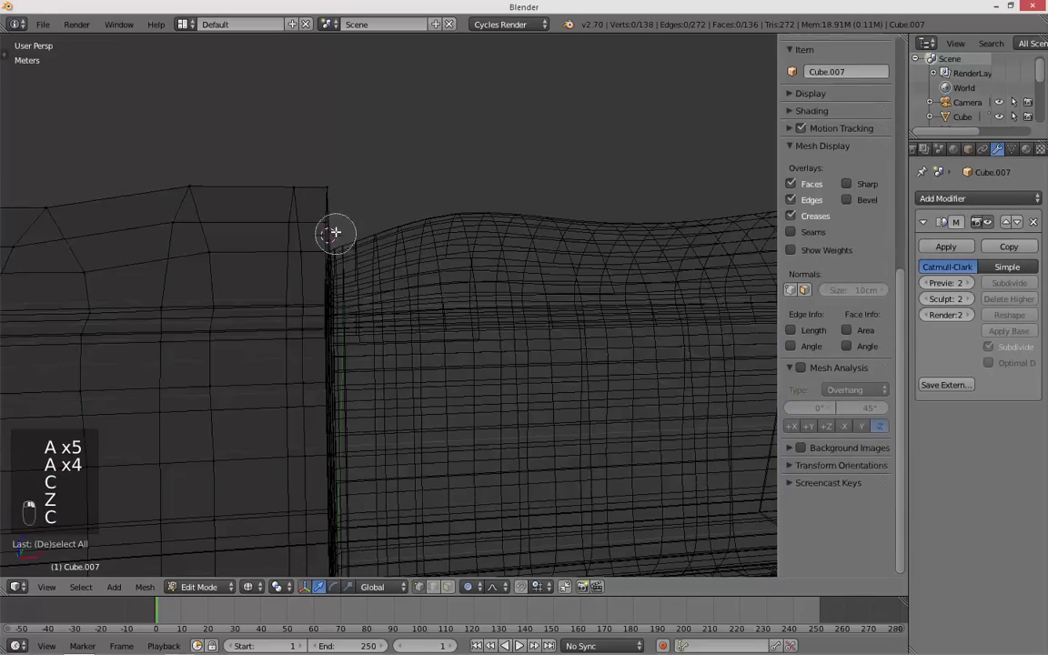
drag(337, 234, 333, 198)
right_click(334, 198)
key(z)
key(Tab)
scroll(347, 219, down, 4)
key(a)
- Lower the top vertices beside the right back cushion's inner corner along Z
mouse_move(347, 219)
middle_down()
mouse_move(368, 229)
mouse_move(359, 233)
middle_up()
key(Tab)
key(a)
key(Tab)
right_click(435, 277)
key(Tab)
middle_drag(426, 282, 421, 258)
key(a)
key(z)
key(c)
click(419, 264)
key(z)
drag(419, 215, 418, 226)
key(Tab)
- Reshape the right back cushion's top outer corner by lowering its vertices
middle_drag(438, 233, 408, 232)
key(Tab)
key(a)
key(z)
key(c)
click(601, 267)
key(z)
key(Tab)
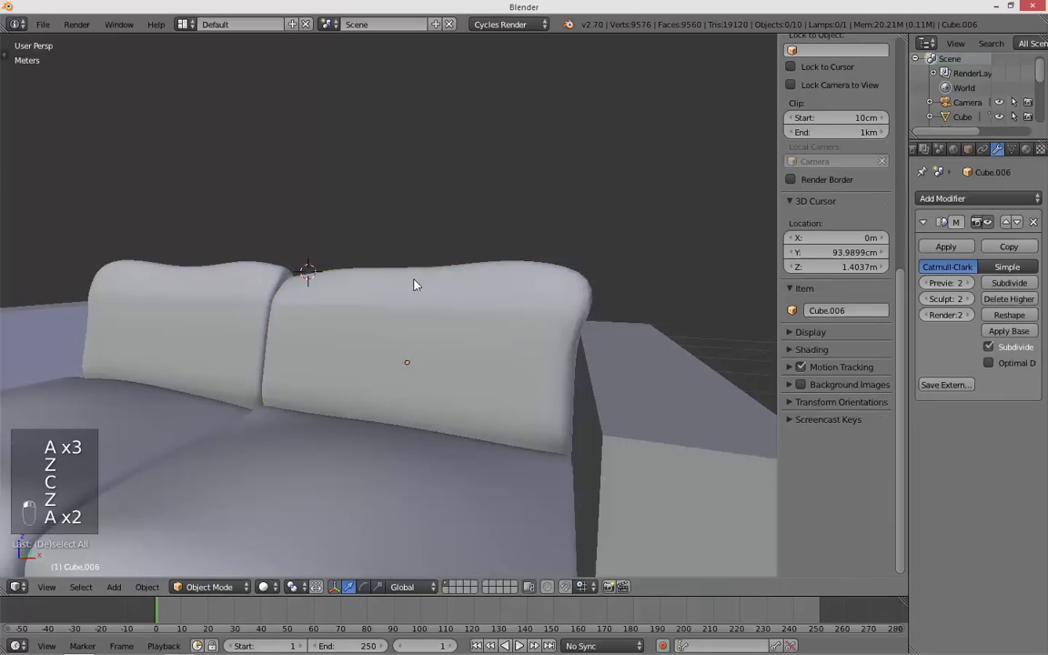
- Adjust the height of the two top vertices near the right back cushion's inner end
middle_drag(402, 277, 443, 291)
right_click(445, 292)
key(Tab)
scroll(383, 281, up, 3)
key(a)
key(z)
key(c)
click(280, 246)
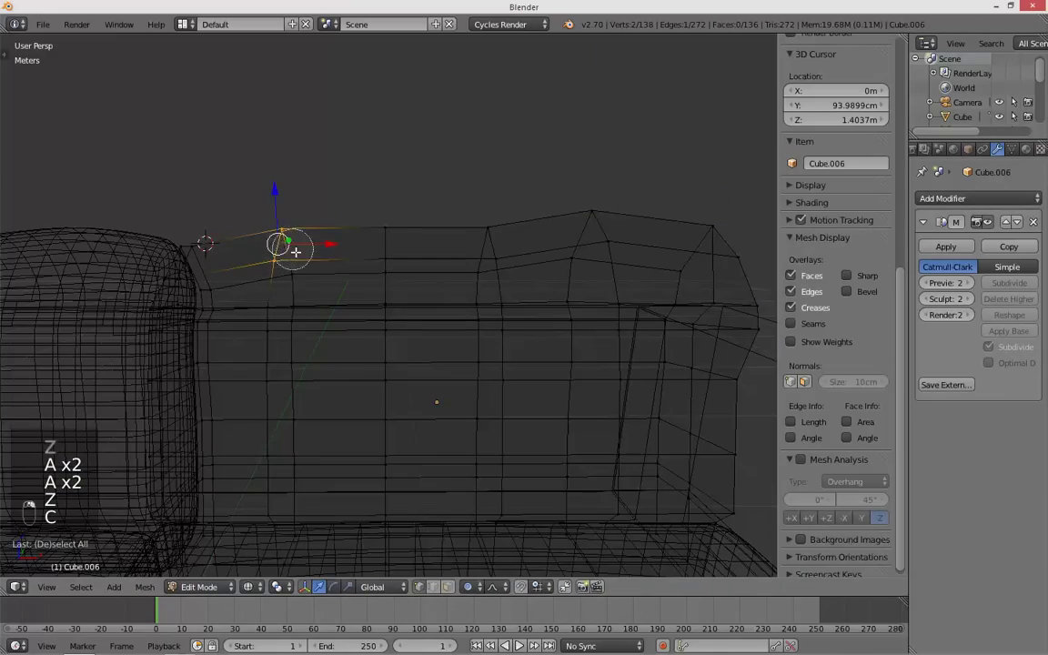
key(Tab)
key(z)
scroll(279, 227, down, 3)
key(a)
scroll(302, 243, down, 2)
- Move four front vertices halfway down the left back cushion's inner edge to fit it against the right cushion
right_click(256, 284)
middle_drag(258, 283, 308, 298)
scroll(326, 299, up, 4)
key(Tab)
key(a)
key(a)
key(Tab)
key(Tab)
shift+middle_drag(206, 333, 249, 420)
right_click(276, 352)
shift+right_click(270, 399)
shift+right_click(292, 364)
middle_drag(313, 333, 300, 346)
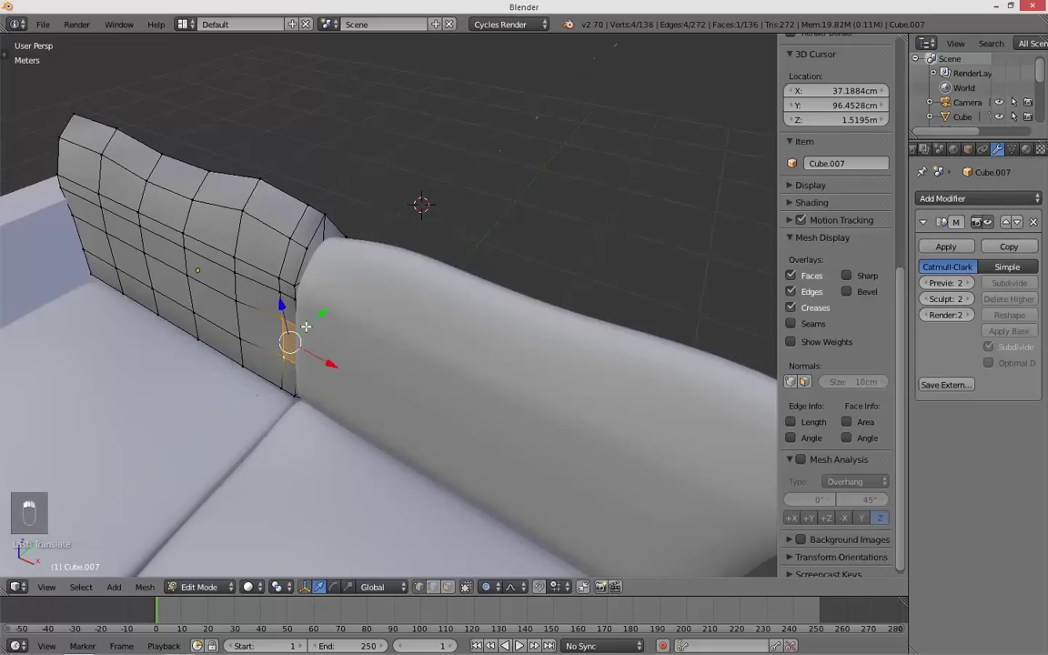
key(a)
click(331, 320)
key(Tab)
- Adjust the matching vertices along the right back cushion's inner edge to close the gap between the cushions
middle_drag(337, 327, 395, 330)
key(a)
key(Tab)
key(a)
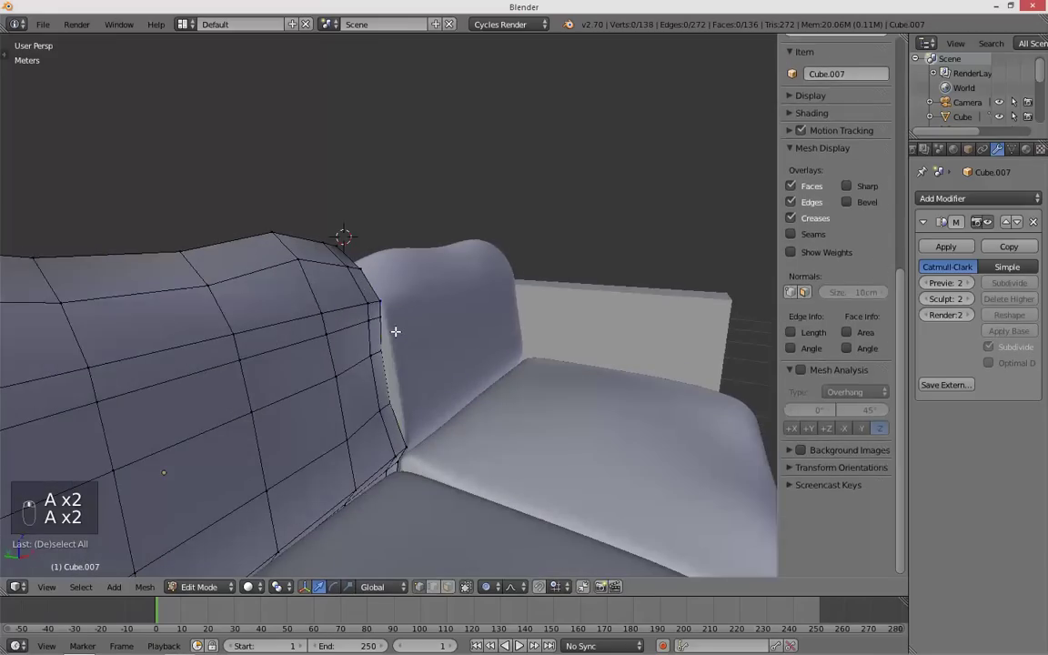
key(Tab)
right_click(399, 334)
key(Tab)
scroll(395, 307, up, 2)
right_click(371, 296)
shift+right_click(372, 299)
shift+right_click(375, 322)
middle_drag(377, 320, 339, 292)
key(Tab)
key(a)
- Deselect everything and check the whole sofa through the camera view
scroll(349, 296, down, 5)
key(Tab)
key(a)
key(a)
key(Tab)
key(a)
key(a)
scroll(332, 304, down, 5)
key(a)
key(KP_0)
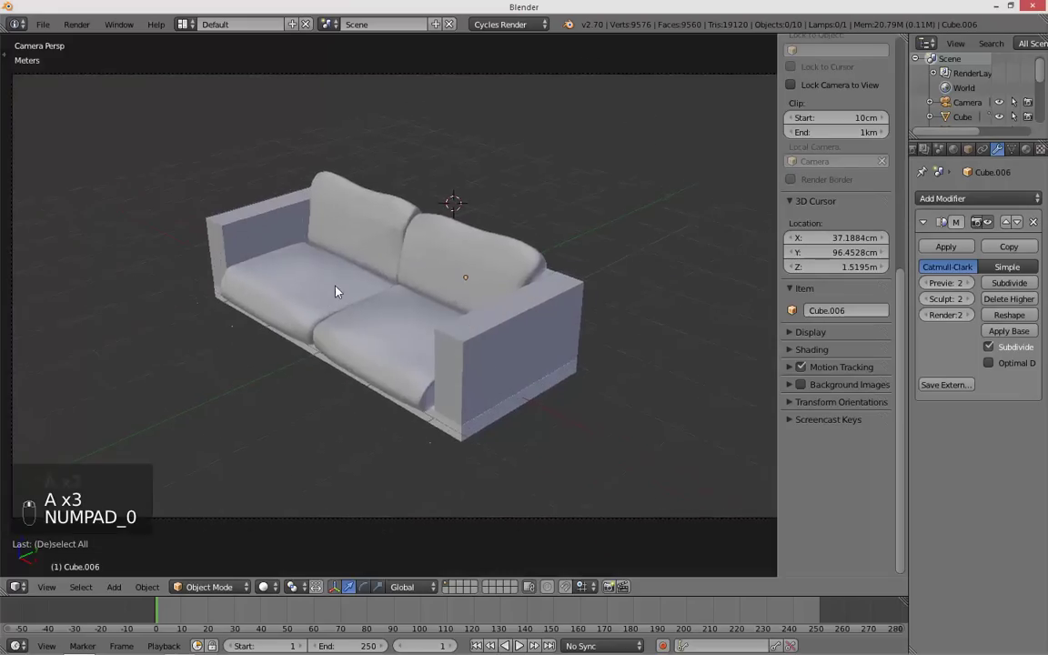
- Examine the sofa's back cushions, seat cushions and armrests up close, including the mesh of one back cushion
scroll(385, 292, down, 3)
scroll(397, 265, up, 6)
right_click(395, 329)
middle_drag(397, 328, 489, 308)
key(Tab)
key(a)
key(a)
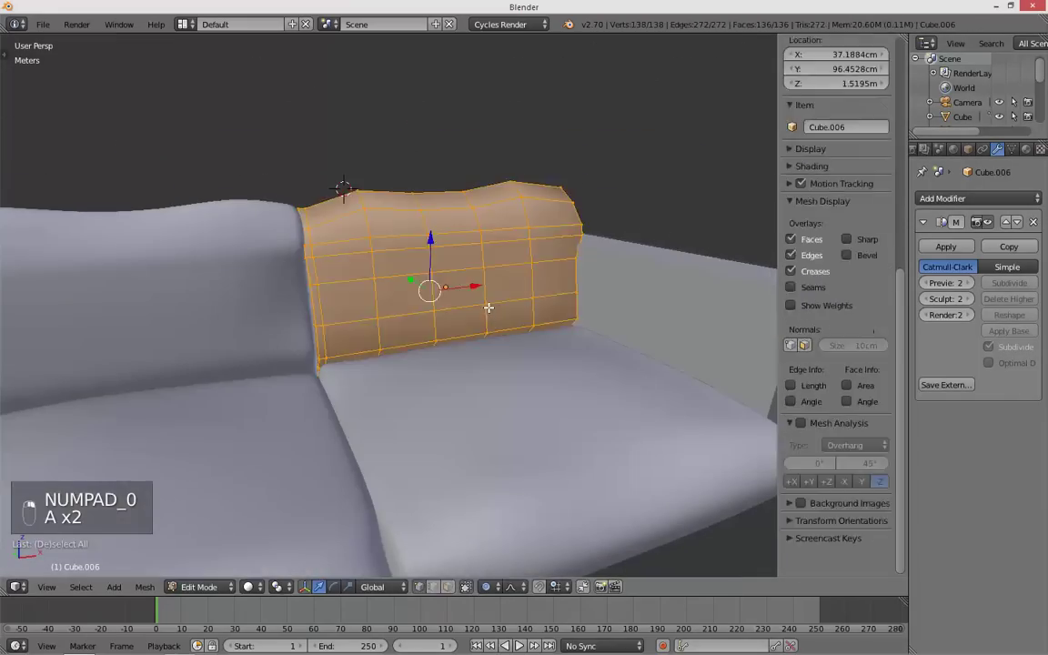
key(Tab)
key(a)
middle_drag(244, 341, 328, 276)
scroll(330, 292, down, 4)
right_click(188, 395)
right_click(382, 270)
right_click(626, 331)
key(a)
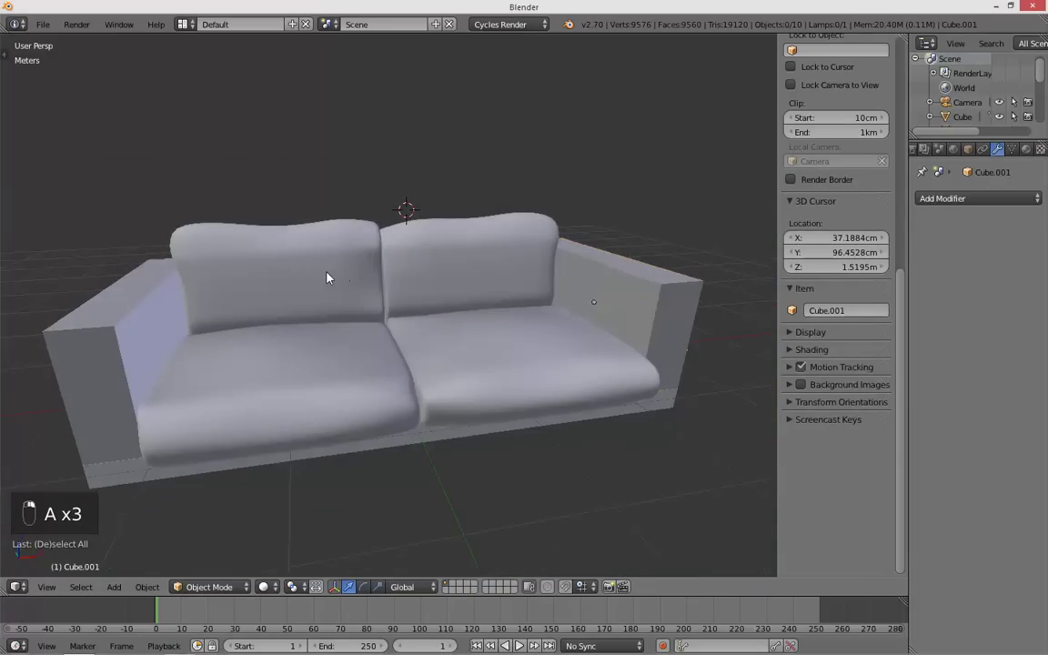
- Pull a central front vertex of the left back cushion forward about 7 cm along Y with smooth proportional editing at size 0.62
right_click(327, 276)
key(Tab)
key(Tab)
key(Tab)
scroll(301, 292, up, 5)
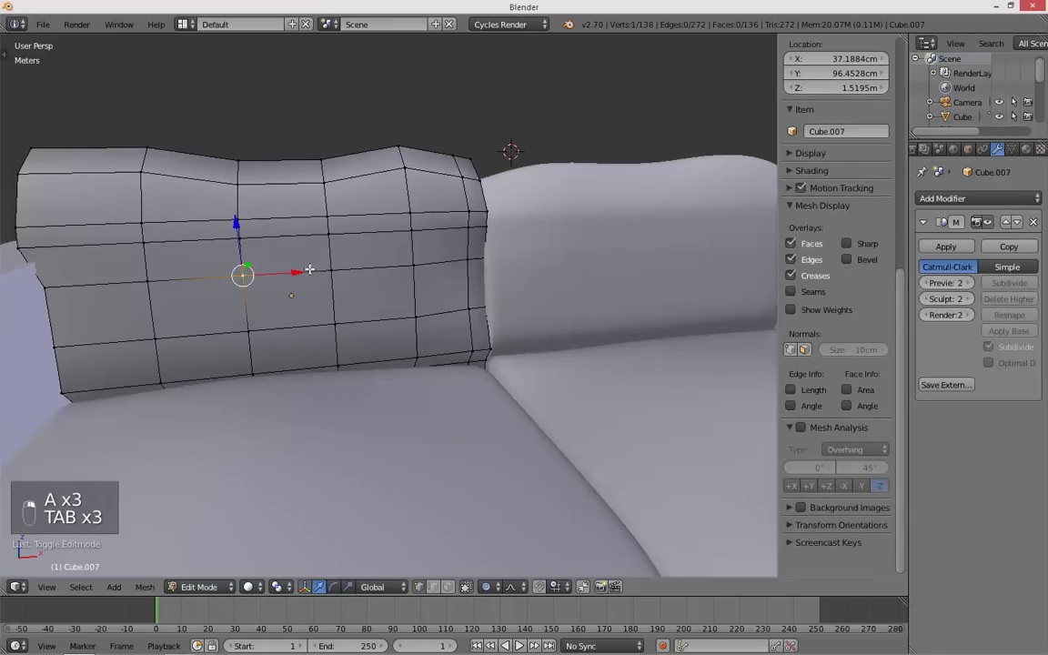
key(a)
mouse_move(282, 332)
middle_down()
mouse_move(328, 323)
mouse_move(279, 337)
middle_up()
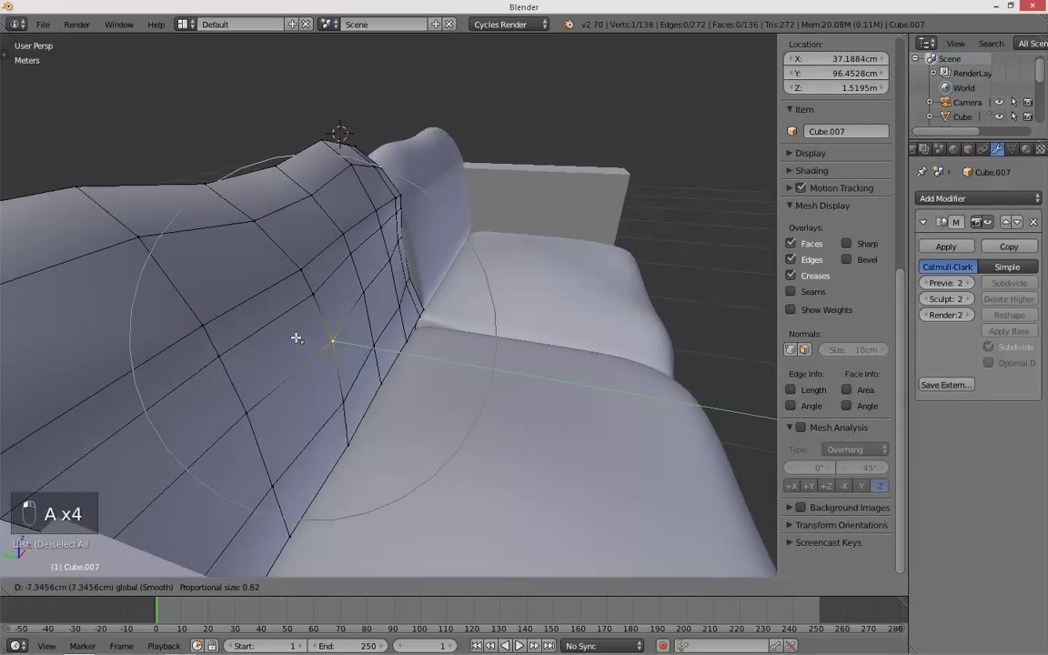
key(Tab)
- Inspect the left back cushion's shape from the side and front, comparing its edit mesh with the smoothed object
middle_drag(296, 341, 467, 274)
key(Tab)
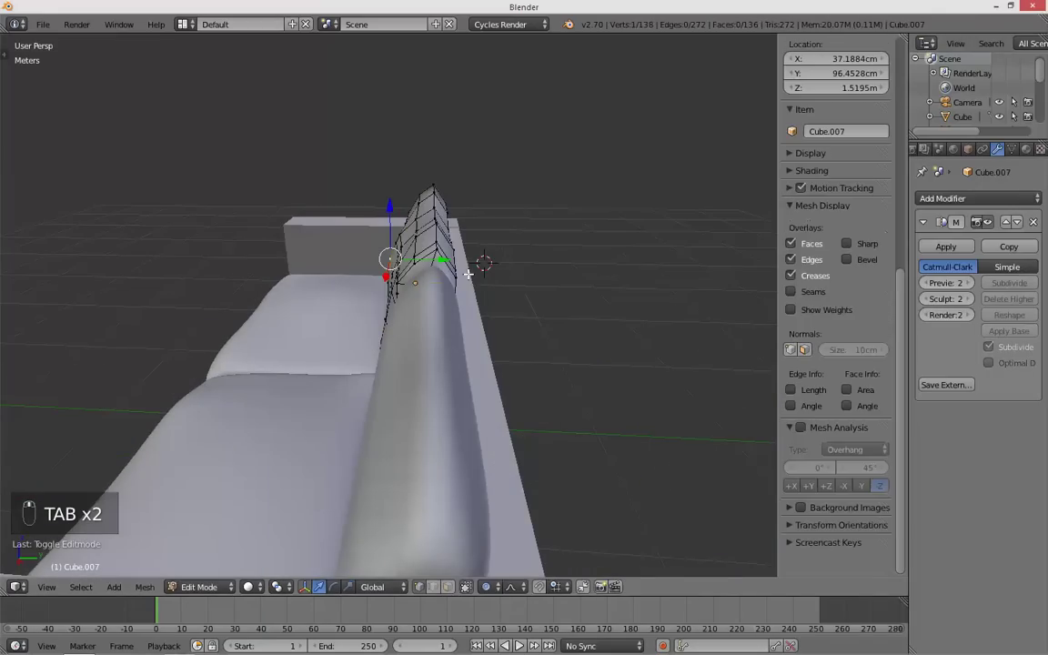
key(Tab)
middle_drag(424, 277, 283, 281)
key(Tab)
key(Tab)
right_click(489, 274)
key(Tab)
right_click(537, 279)
scroll(418, 282, up, 3)
key(Tab)
key(Tab)
key(Tab)
key(Tab)
key(Tab)
key(Tab)
key(Tab)
right_click(527, 147)
key(Tab)
key(Tab)
right_click(565, 122)
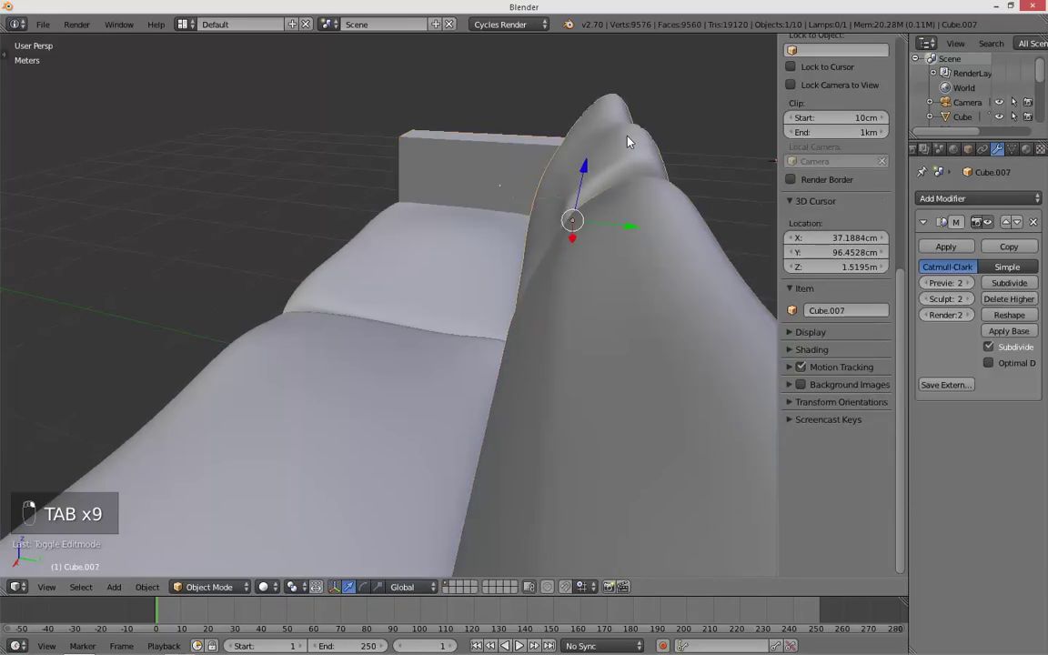
key(Tab)
middle_drag(523, 175, 295, 222)
key(Tab)
- Pull a central front vertex of the right back cushion forward about 4 cm along Y with smooth proportional editing at size 0.62
right_click(412, 163)
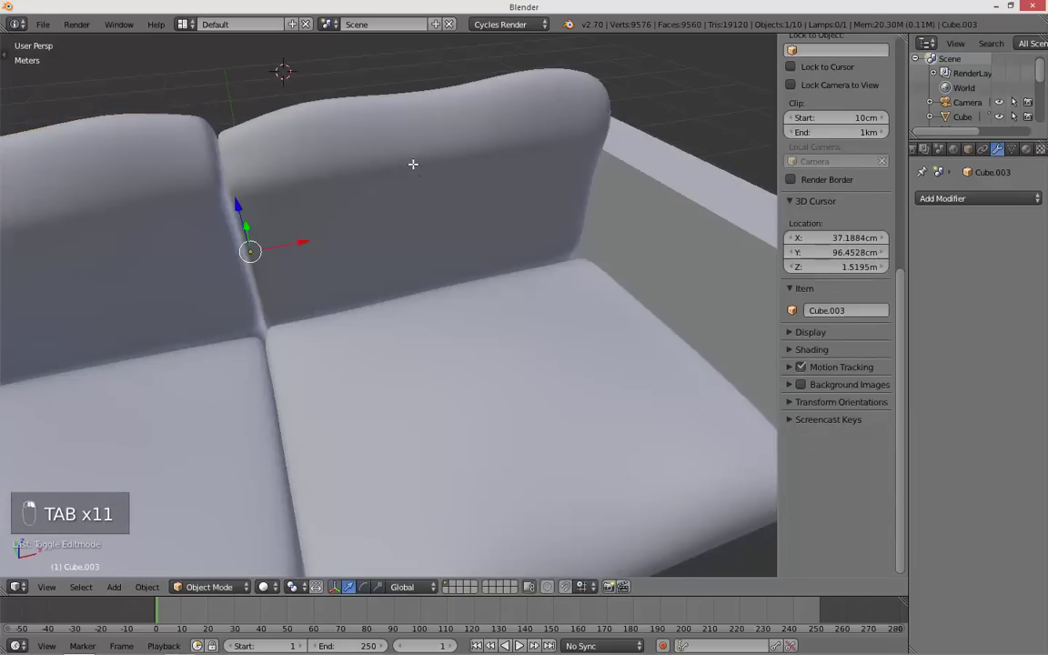
key(Tab)
middle_drag(412, 164, 416, 169)
key(Tab)
right_click(331, 159)
key(Tab)
middle_drag(330, 159, 245, 254)
right_click(298, 246)
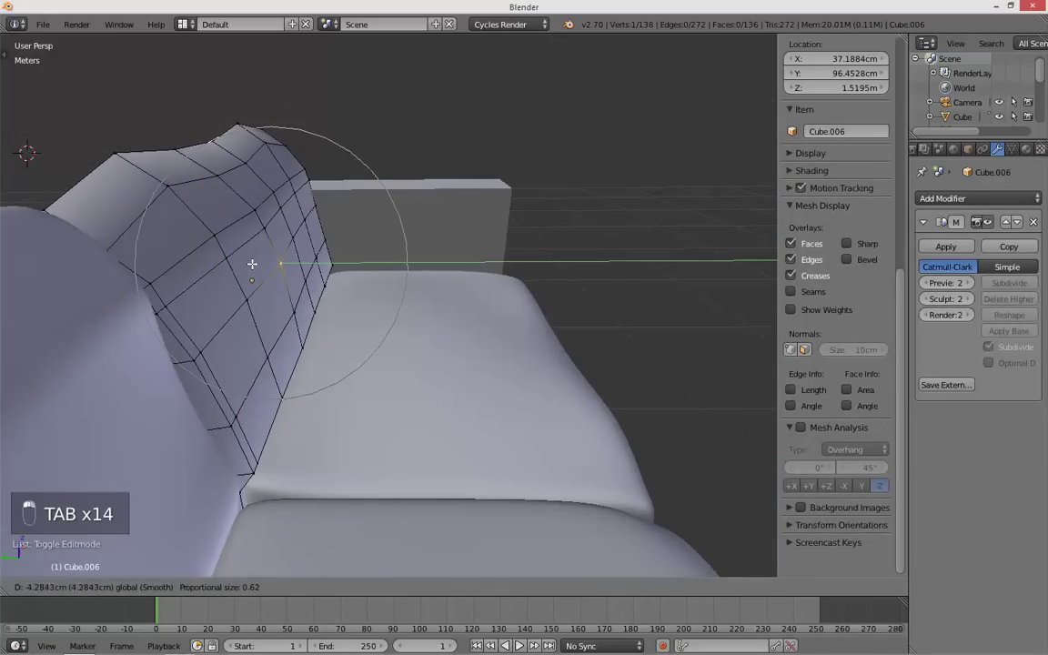
click(258, 265)
key(Tab)
- Examine both reshaped back cushions from several angles
key(a)
key(a)
middle_drag(367, 262, 231, 228)
scroll(421, 258, up, 3)
middle_drag(480, 239, 314, 332)
key(Tab)
key(Tab)
scroll(372, 239, down, 3)
- Add four evenly spaced horizontal loop cuts around the sofa's right armrest
right_click(535, 359)
middle_drag(535, 360, 315, 317)
middle_drag(372, 291, 303, 343)
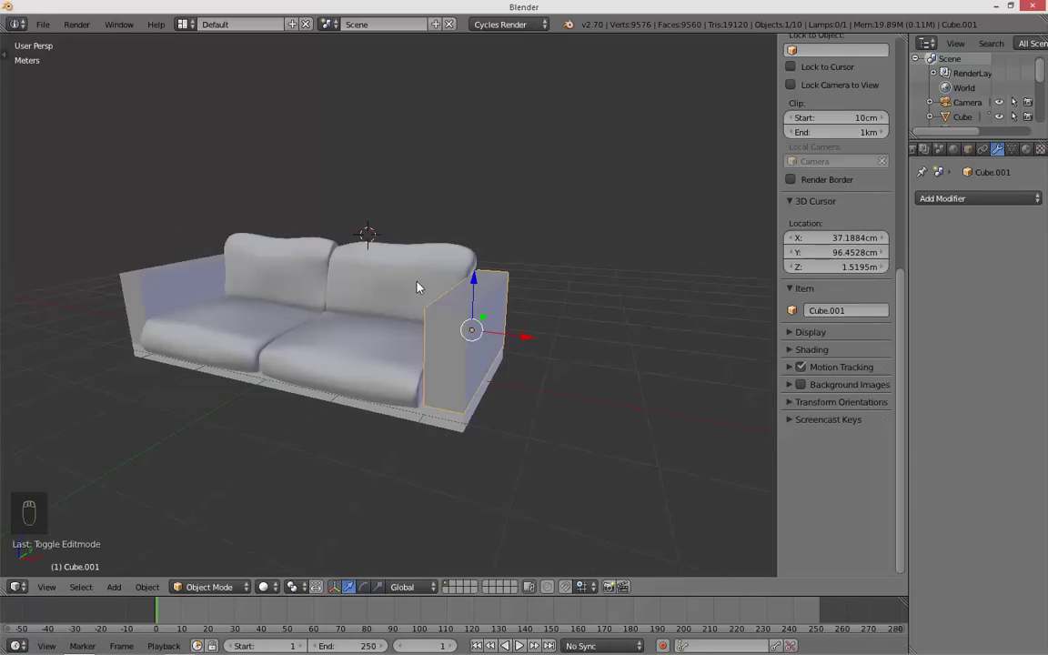
key(KP_1)
middle_drag(439, 325, 378, 332)
click(968, 200)
key(Tab)
key(Tab)
key(Tab)
middle_drag(507, 326, 371, 286)
key(a)
key(a)
key(a)
key(a)
key(ctrl+r)
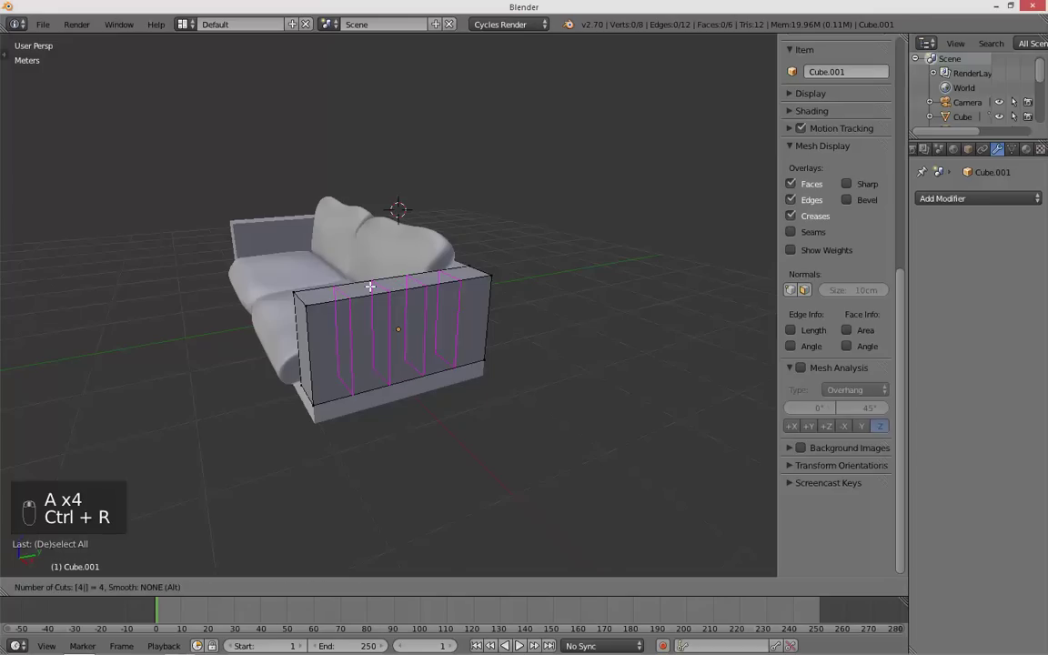
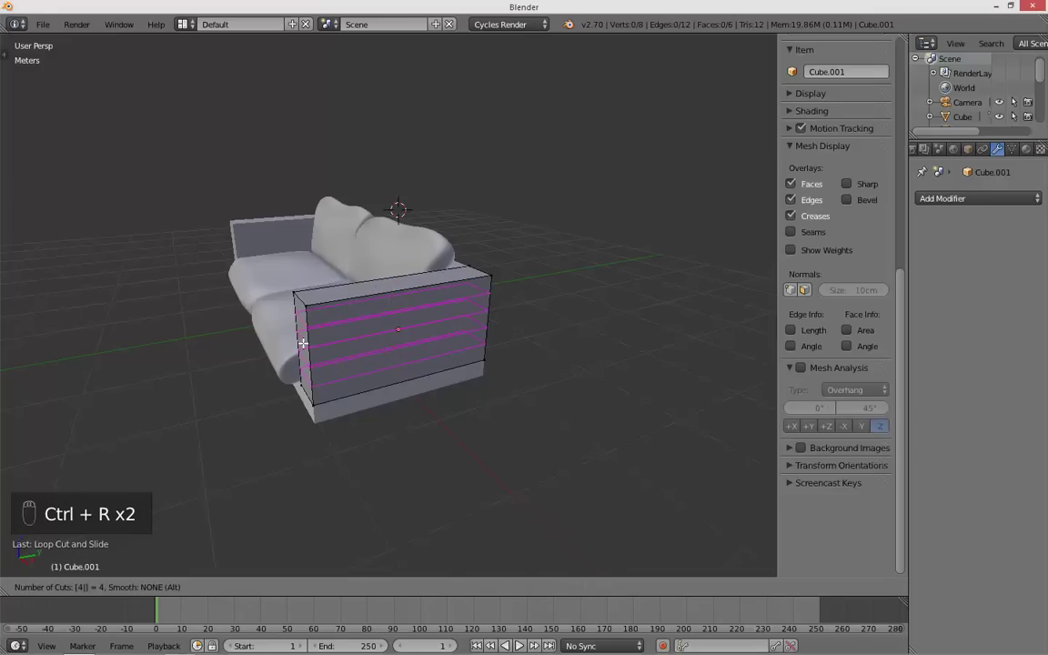
middle_drag(303, 343, 330, 334)
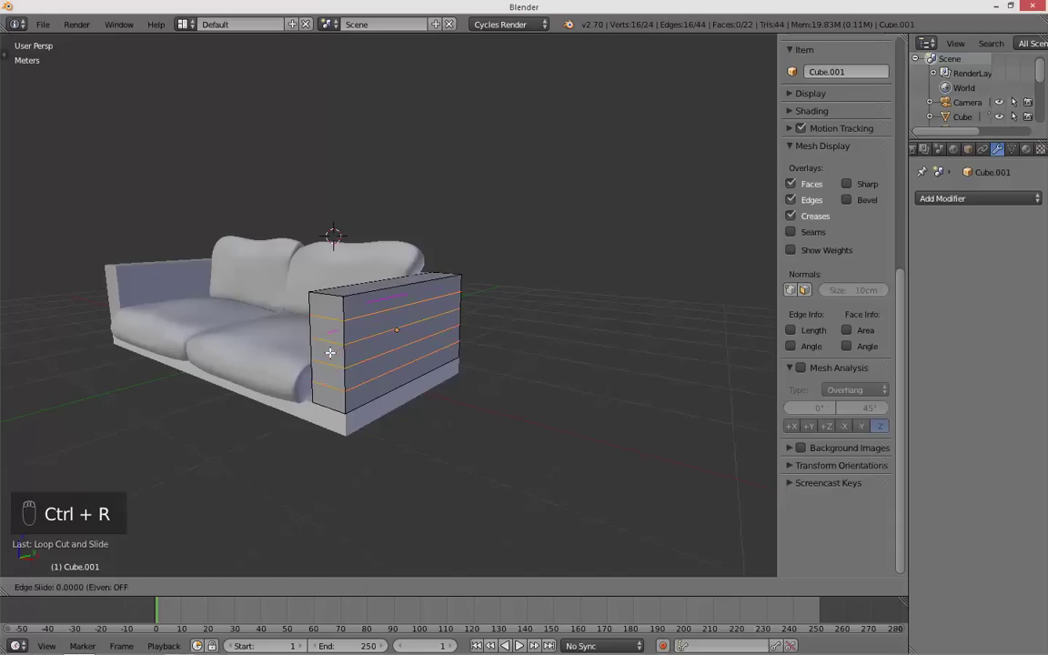
click(330, 353)
key(a)
- Add one vertical loop cut close to the armrest's front end and another close to its rear end
middle_drag(330, 353, 311, 330)
right_click(371, 297)
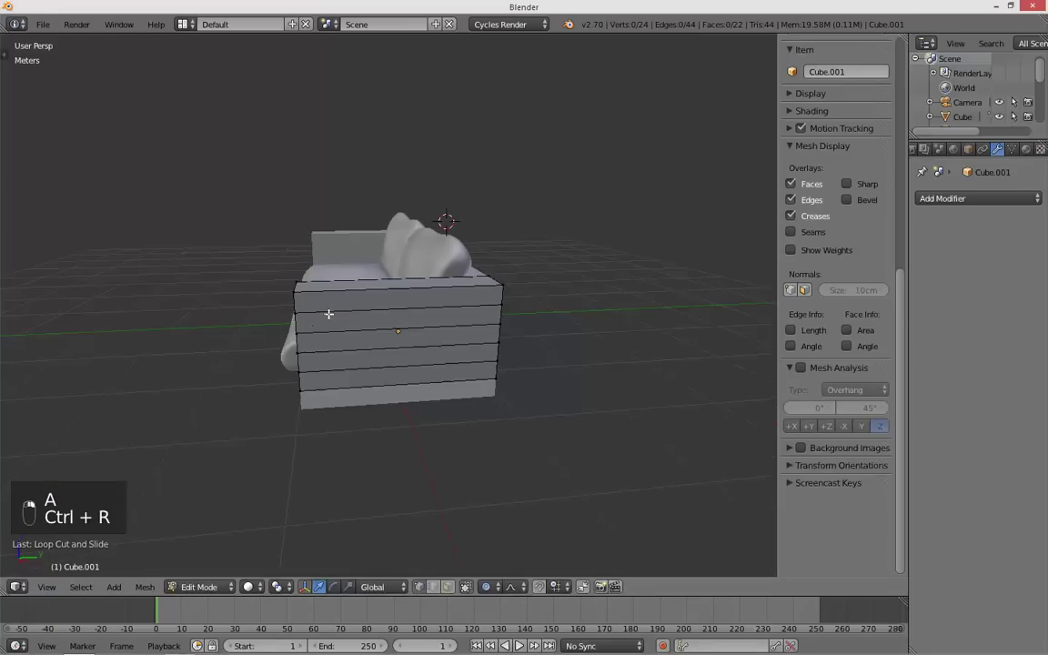
key(ctrl+r)
click(315, 326)
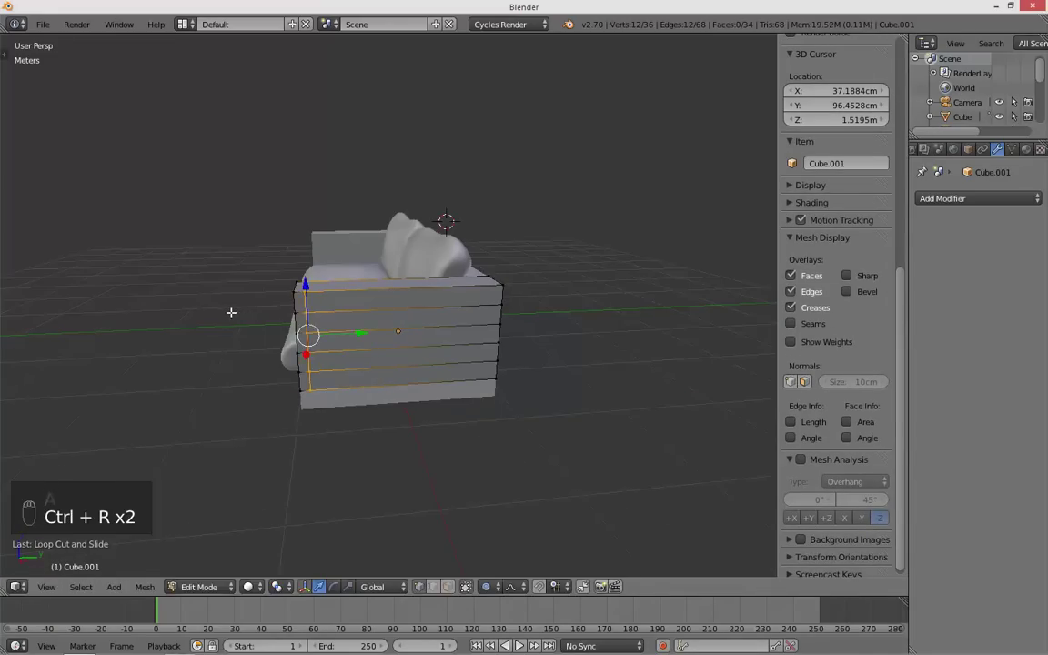
click(231, 312)
middle_drag(231, 312, 402, 283)
key(ctrl+r)
click(501, 285)
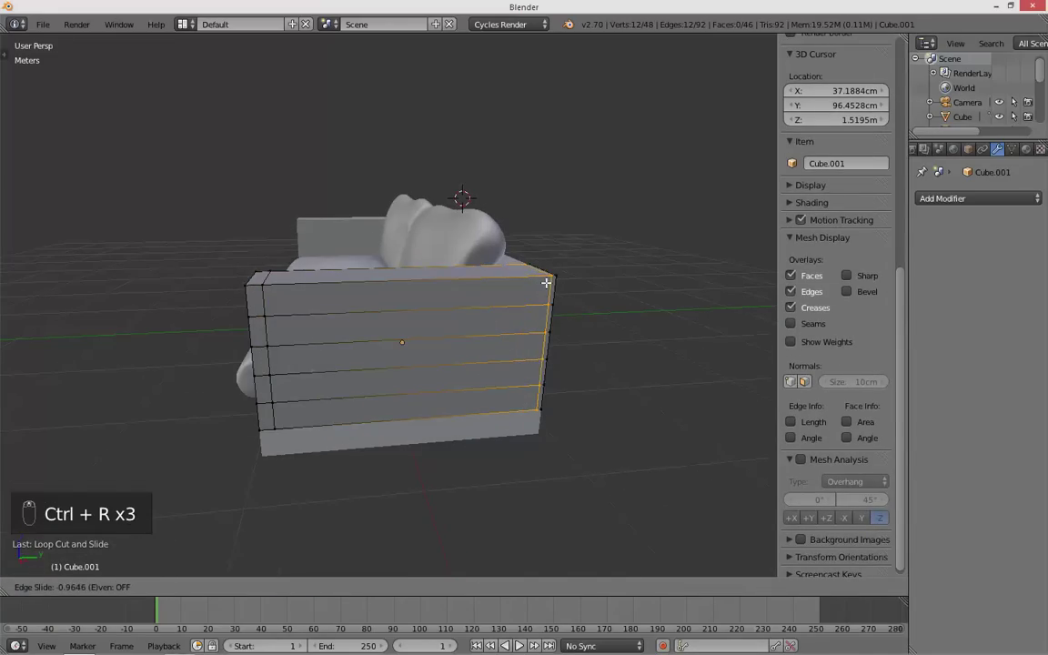
click(546, 283)
key(a)
- Move the armrest's front vertical edge loop closer to the front end along Y, with proportional editing turned off
alt+right_click(274, 311)
shift+middle_drag(273, 311, 383, 303)
alt+right_click(324, 298)
scroll(317, 310, up, 3)
drag(366, 378, 350, 375)
key(ctrl+z)
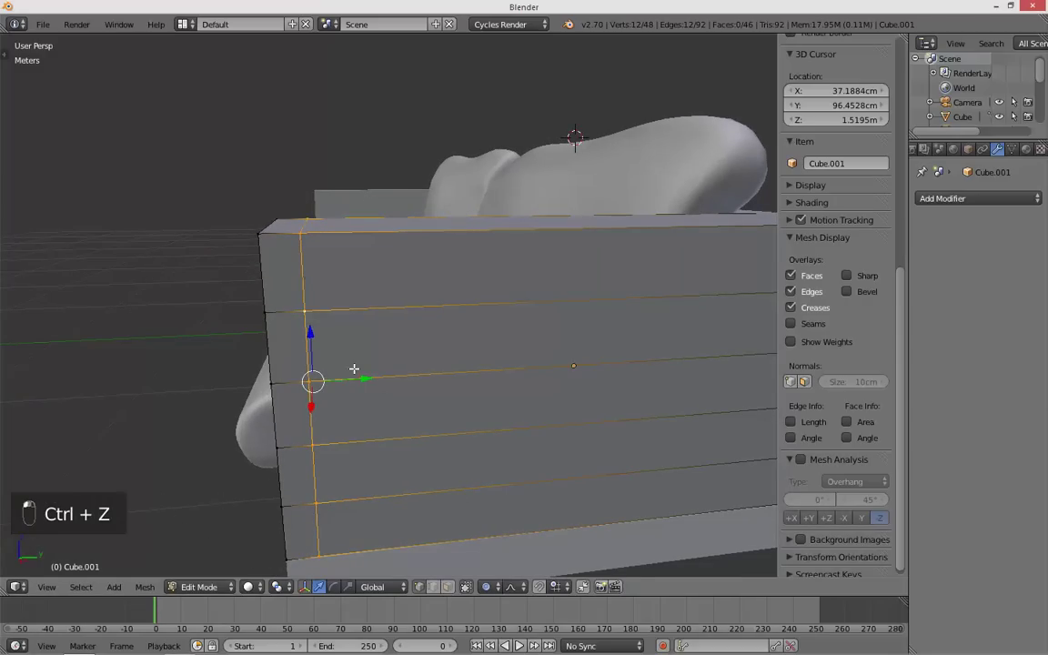
middle_drag(351, 380, 346, 387)
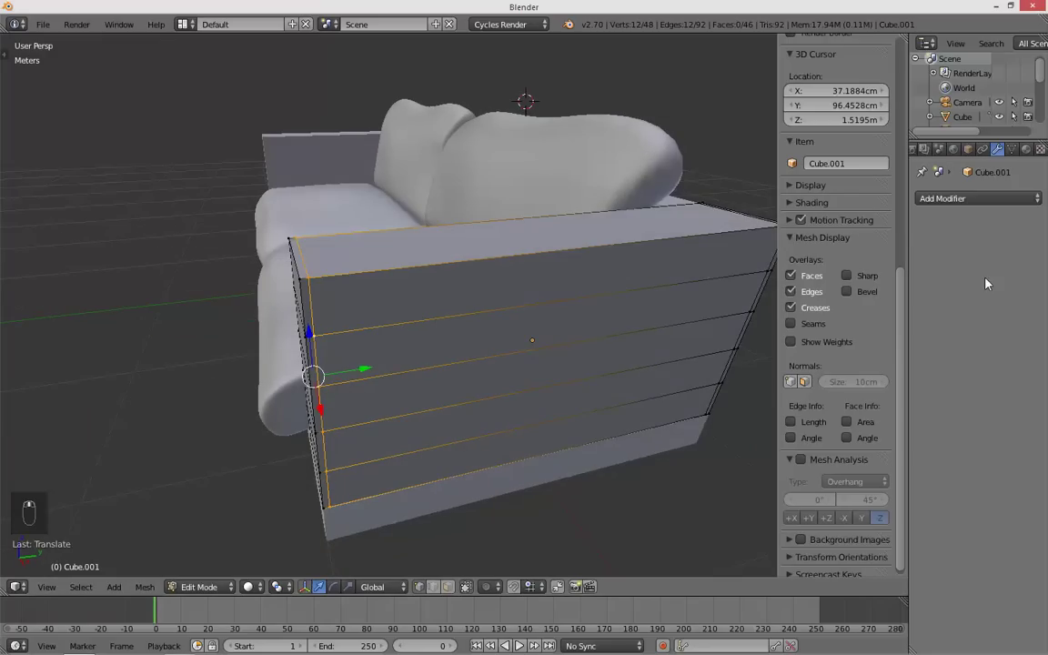
- Add a Subdivision Surface modifier to the armrest with the view subdivisions set to 2
click(951, 199)
click(695, 440)
click(971, 298)
middle_drag(502, 320, 628, 338)
key(Tab)
key(Tab)
- Add a horizontal loop cut close to the armrest's bottom edge to sharpen its base
middle_drag(461, 346, 378, 320)
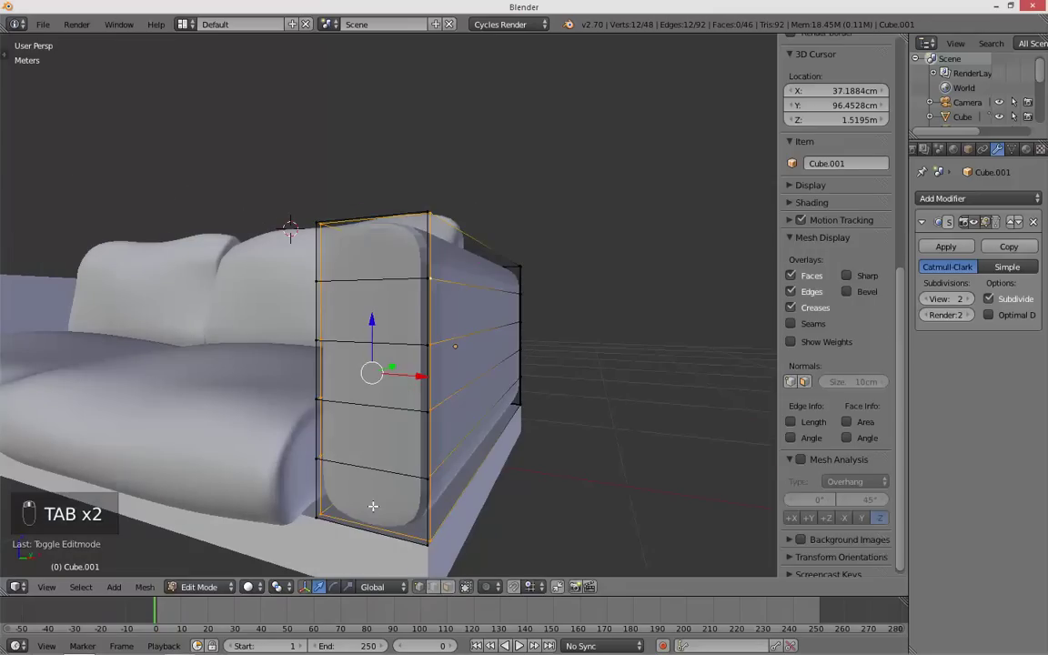
key(ctrl+r)
click(427, 499)
click(424, 528)
key(Tab)
- Apply smooth shading to the armrest object
middle_drag(424, 528, 506, 276)
key(a)
key(a)
key(t)
middle_drag(339, 309, 369, 294)
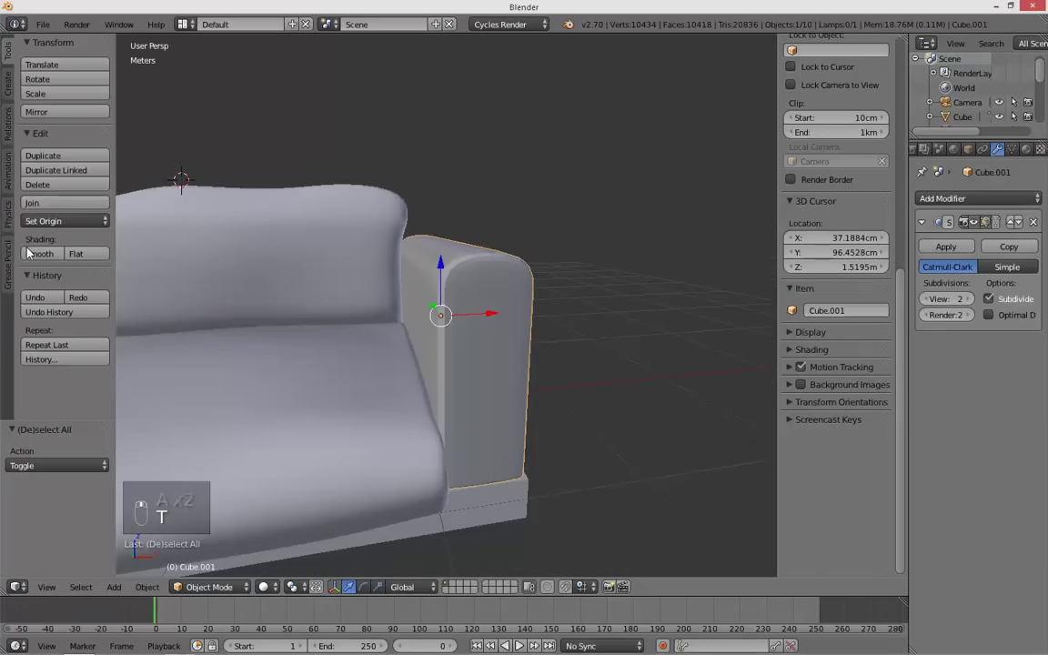
key(t)
middle_drag(438, 273, 467, 325)
- Examine the smoothed armrest against the cushions and base in perspective, front, side and wireframe views
key(a)
key(Tab)
key(a)
key(a)
key(Tab)
key(a)
key(a)
key(a)
scroll(482, 296, down, 4)
right_click(414, 305)
key(a)
scroll(509, 286, down, 3)
scroll(496, 339, up, 3)
key(KP_1)
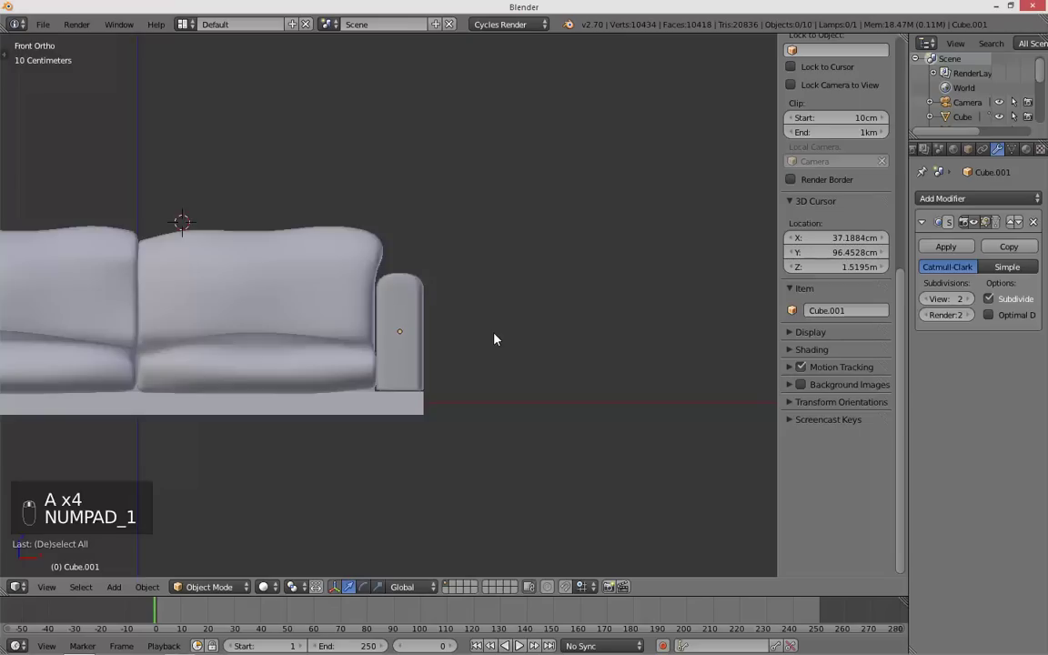
key(KP_3)
key(KP_1)
scroll(446, 298, up, 4)
key(z)
scroll(414, 252, down, 2)
mouse_move(449, 250)
shift+middle_down()
mouse_move(416, 251)
mouse_move(394, 298)
mouse_move(647, 284)
shift+middle_up()
key(z)
key(a)
key(a)
- Add a vertical loop cut across the middle of the armrest's length
right_click(402, 276)
key(Tab)
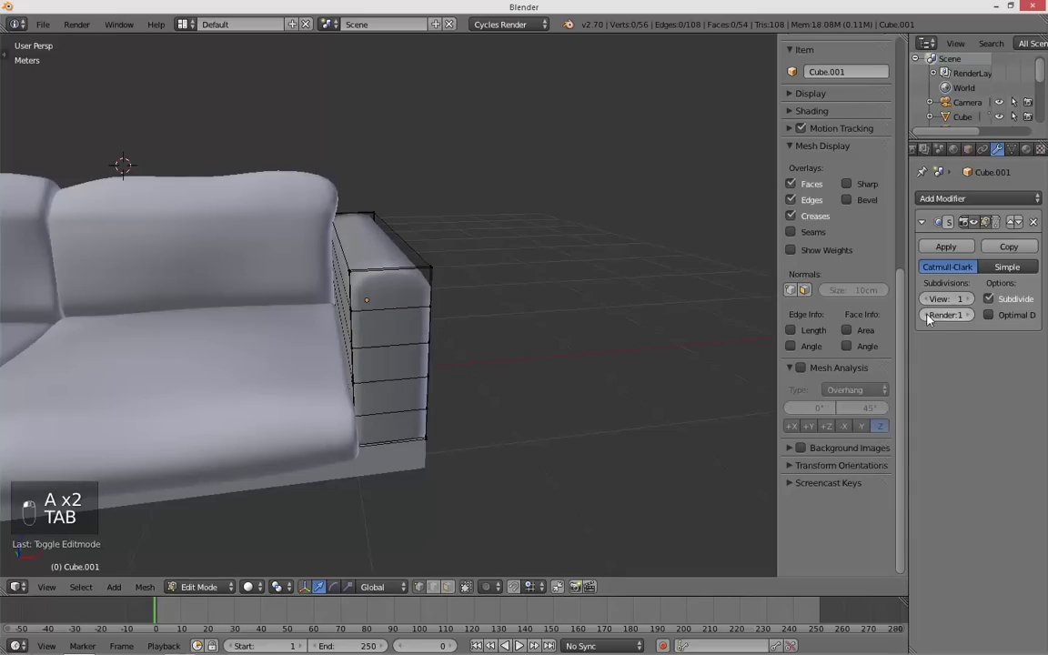
middle_drag(637, 287, 462, 297)
click(454, 233)
key(a)
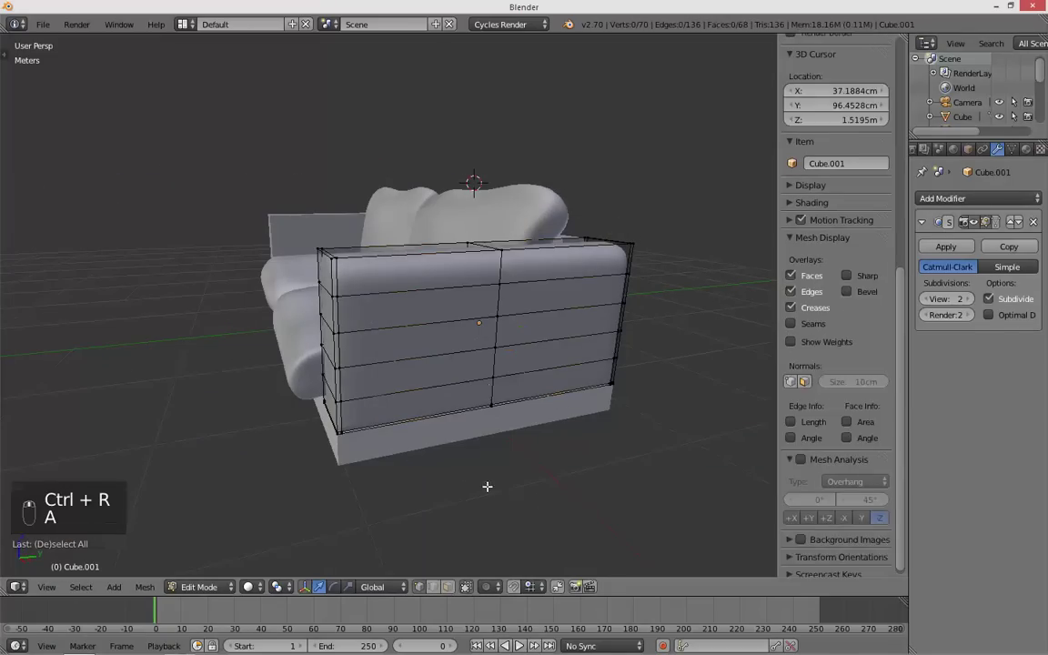
- Select the armrest's top, side and bottom face loops along its whole length, excluding the front and back end faces
key(KP_1)
key(KP_3)
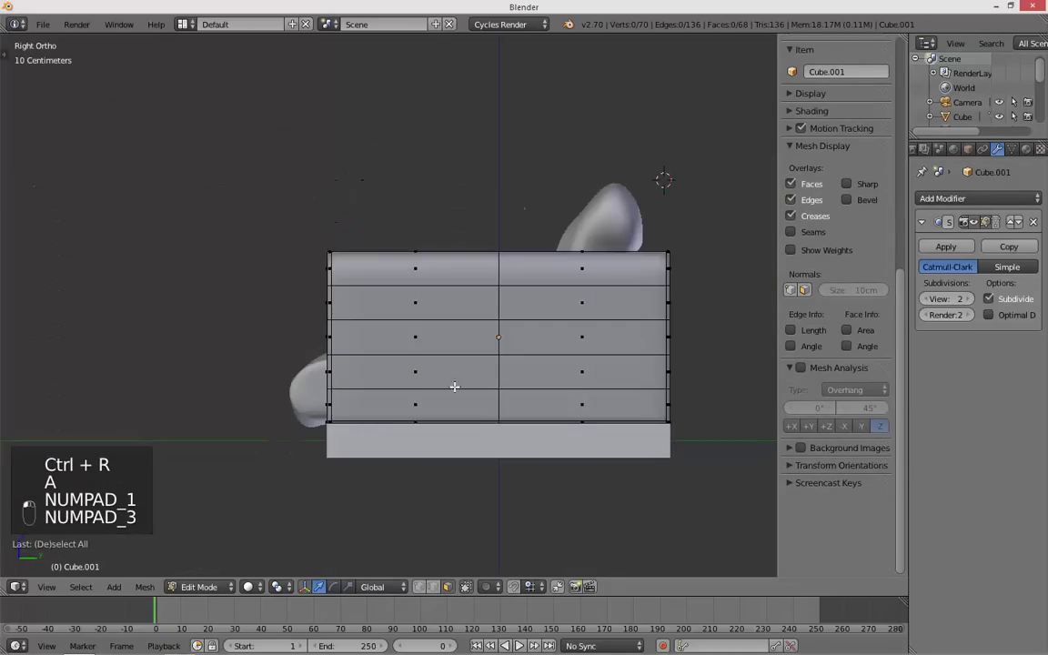
key(z)
key(z)
scroll(348, 403, up, 3)
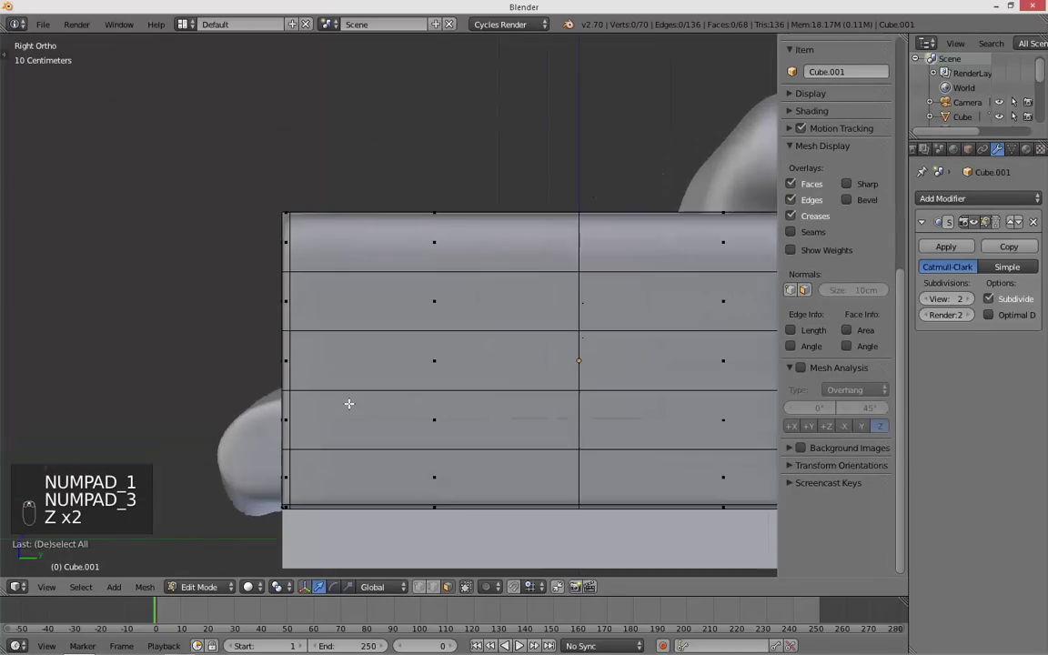
alt+right_click(287, 453)
alt+right_click(287, 447)
alt+shift+right_click(395, 456)
alt+shift+right_click(622, 455)
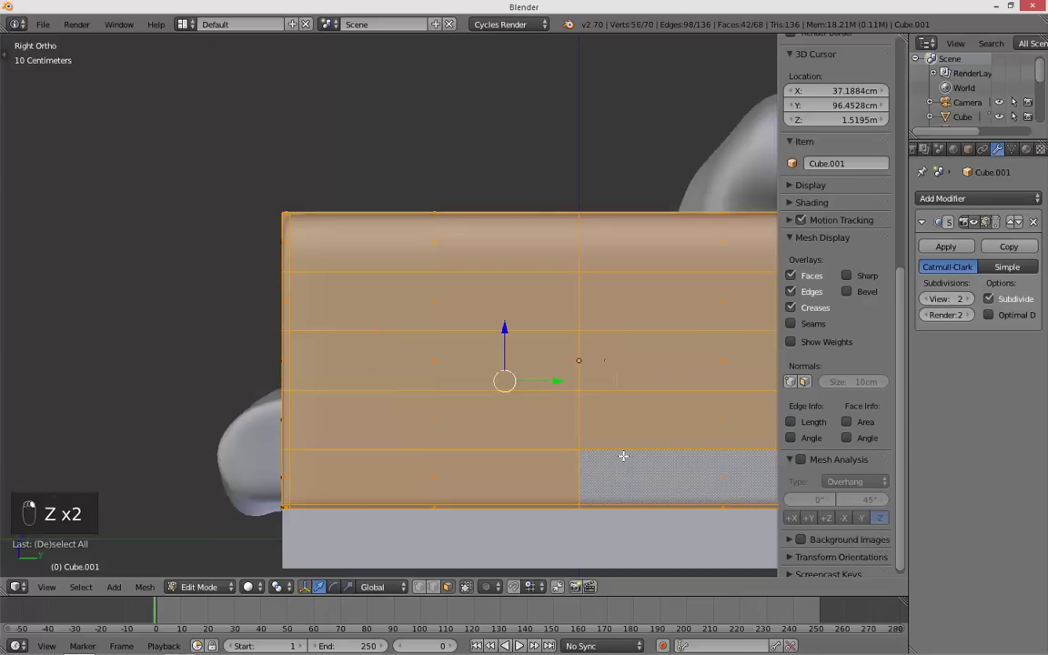
shift+middle_drag(623, 454, 409, 434)
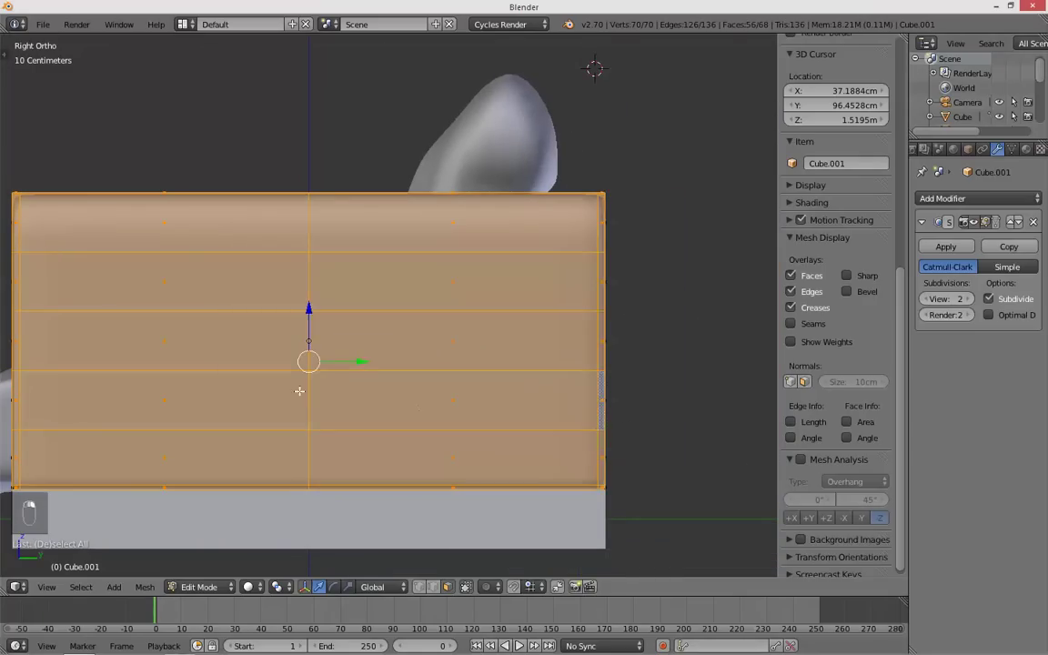
- Remove the armrest's bottom faces from the selection, keeping only the faces that wrap its sides and top
scroll(300, 392, down, 3)
key(z)
middle_drag(334, 400, 365, 403)
key(z)
mouse_move(408, 390)
middle_down()
mouse_move(387, 242)
mouse_move(388, 350)
mouse_move(392, 341)
middle_up()
key(z)
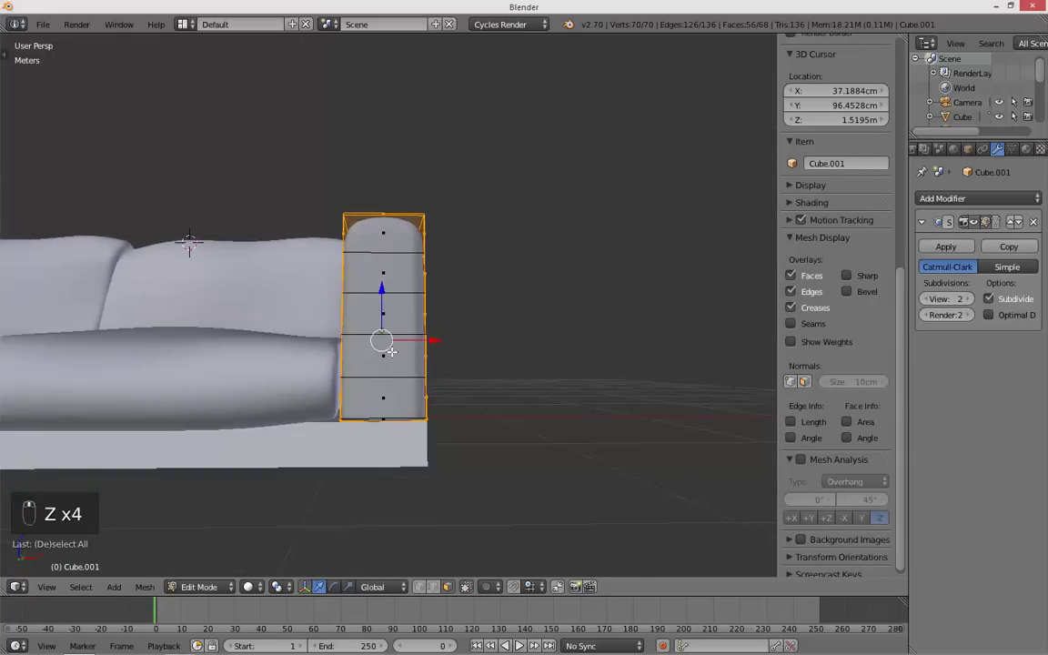
key(KP_1)
scroll(404, 332, up, 4)
key(z)
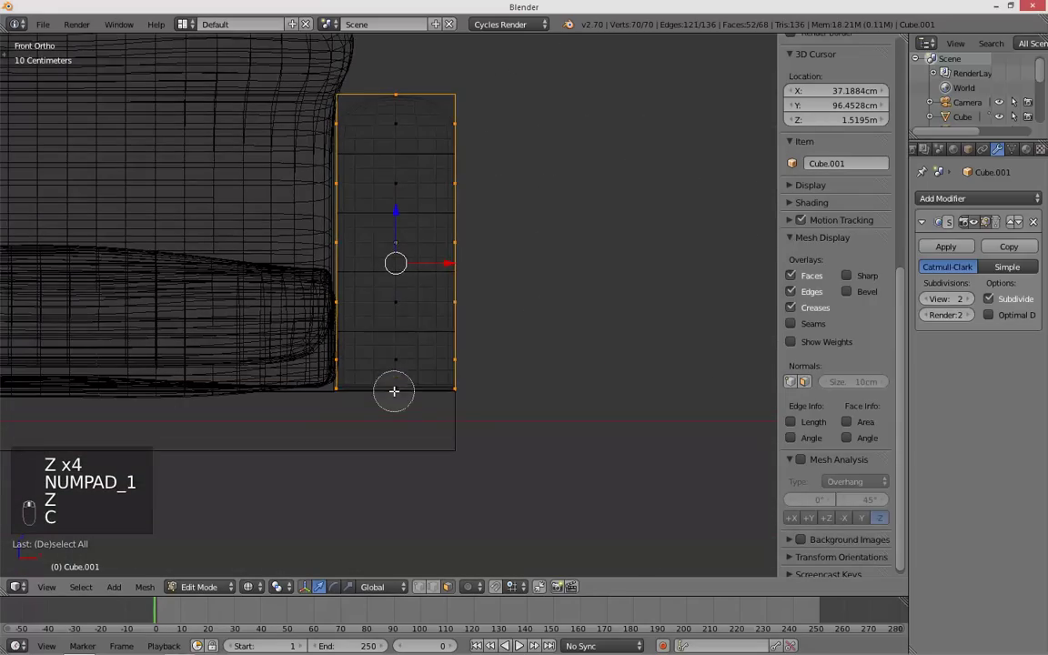
- Duplicate the selected side and top faces in place and separate them into their own object
key(z)
mouse_move(475, 330)
middle_down()
mouse_move(489, 417)
mouse_move(428, 231)
mouse_move(368, 324)
mouse_move(410, 273)
mouse_move(336, 304)
mouse_move(382, 300)
mouse_move(547, 328)
middle_up()
key(KP_1)
key(KP_3)
key(shift+d)
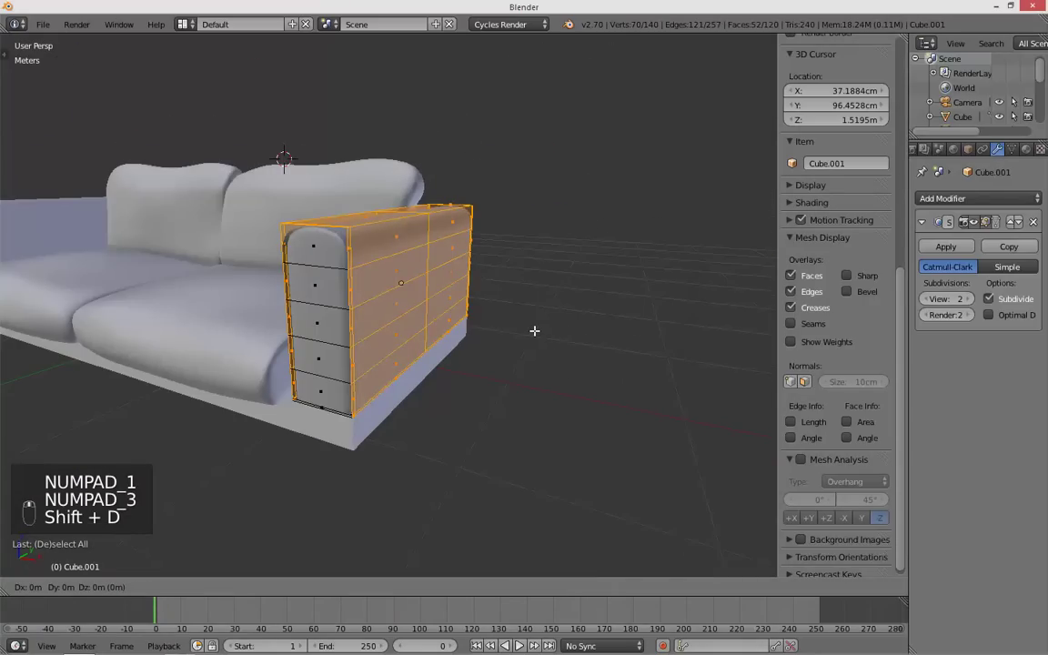
right_click(672, 283)
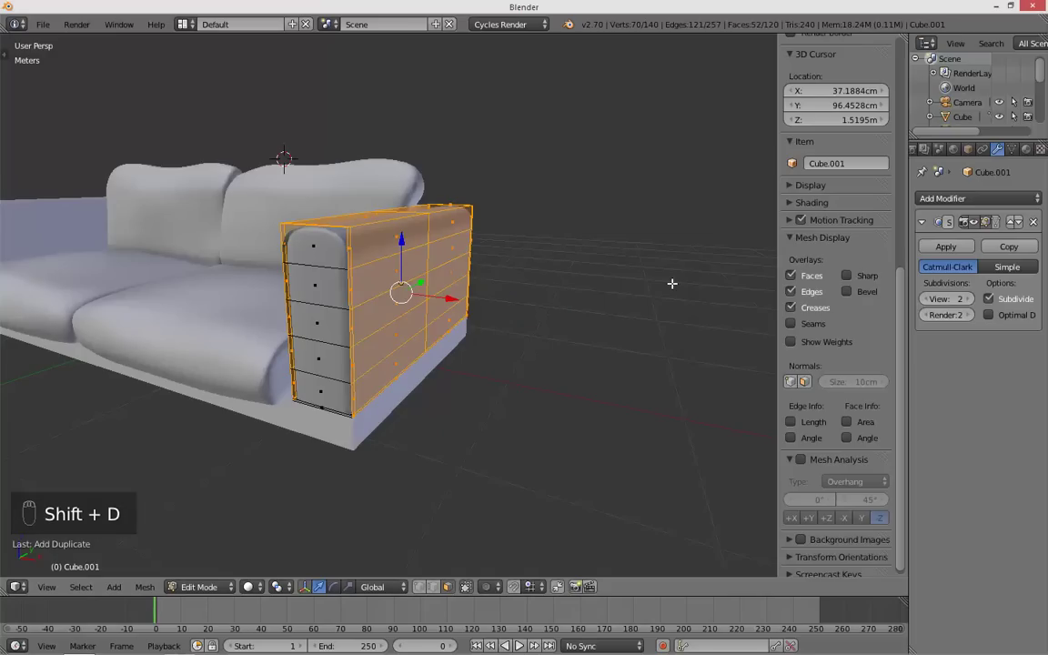
key(p)
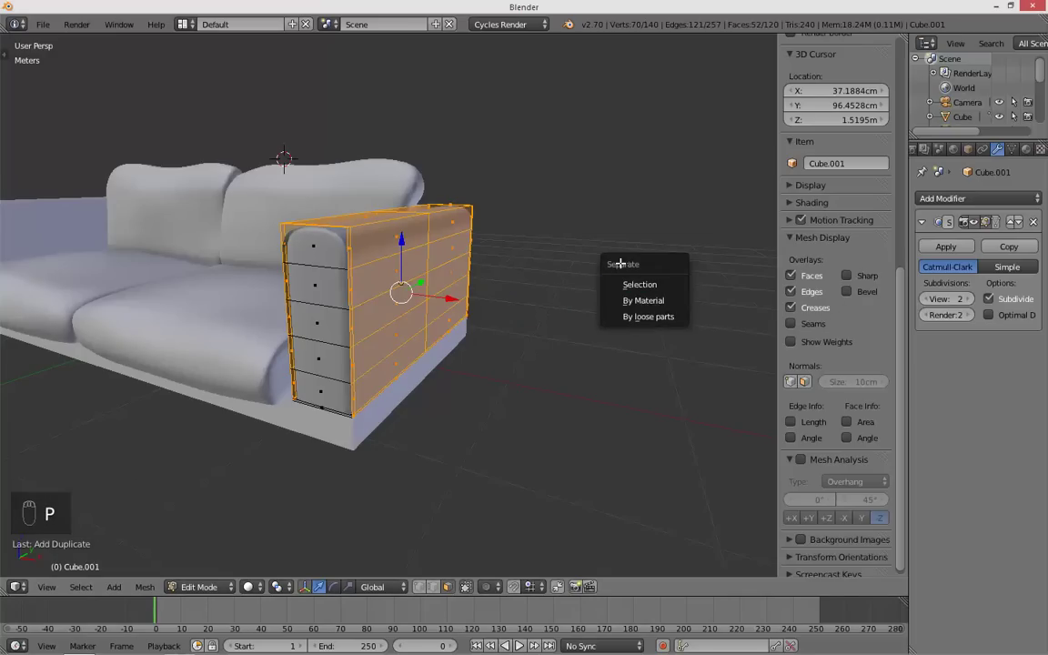
click(642, 286)
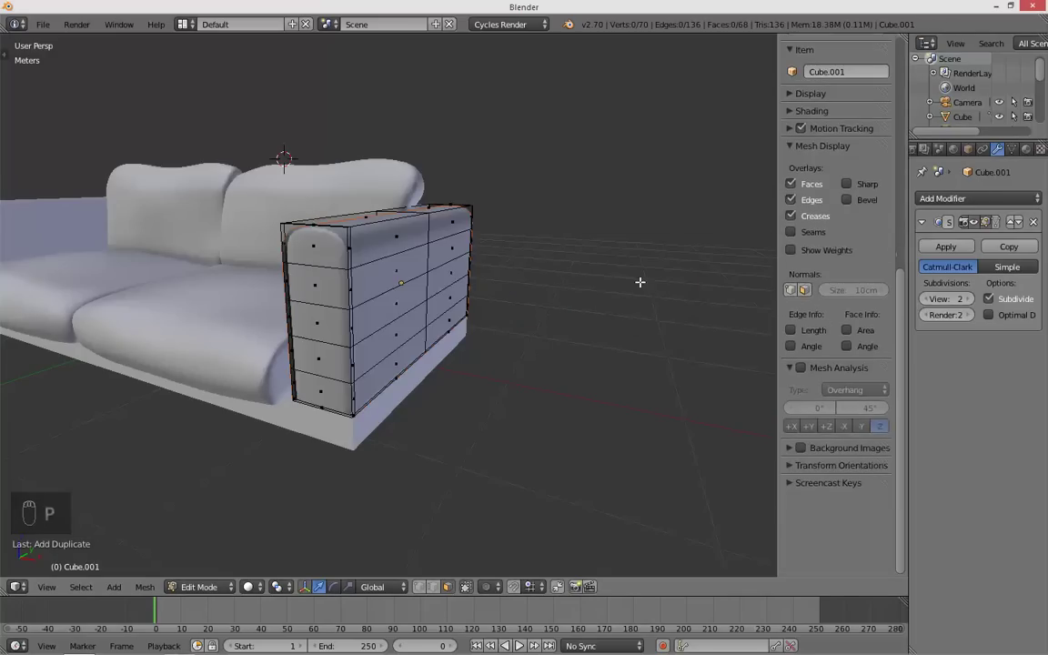
key(Tab)
- Lift the separated shell above the armrest as a check and undo the move
right_click(374, 253)
drag(402, 234, 403, 122)
middle_drag(403, 123, 357, 183)
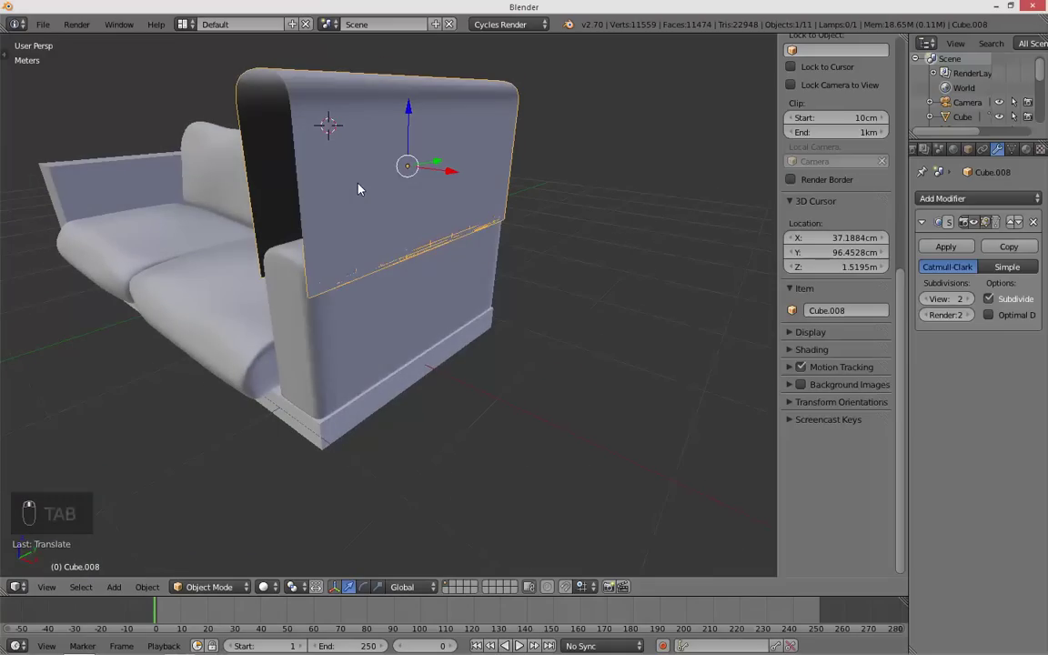
key(ctrl+z)
- Examine how the separated shell overlaps the original armrest in perspective, front and wireframe views
right_click(293, 309)
right_click(293, 310)
middle_drag(293, 310, 398, 276)
right_click(397, 276)
right_click(353, 286)
right_click(389, 266)
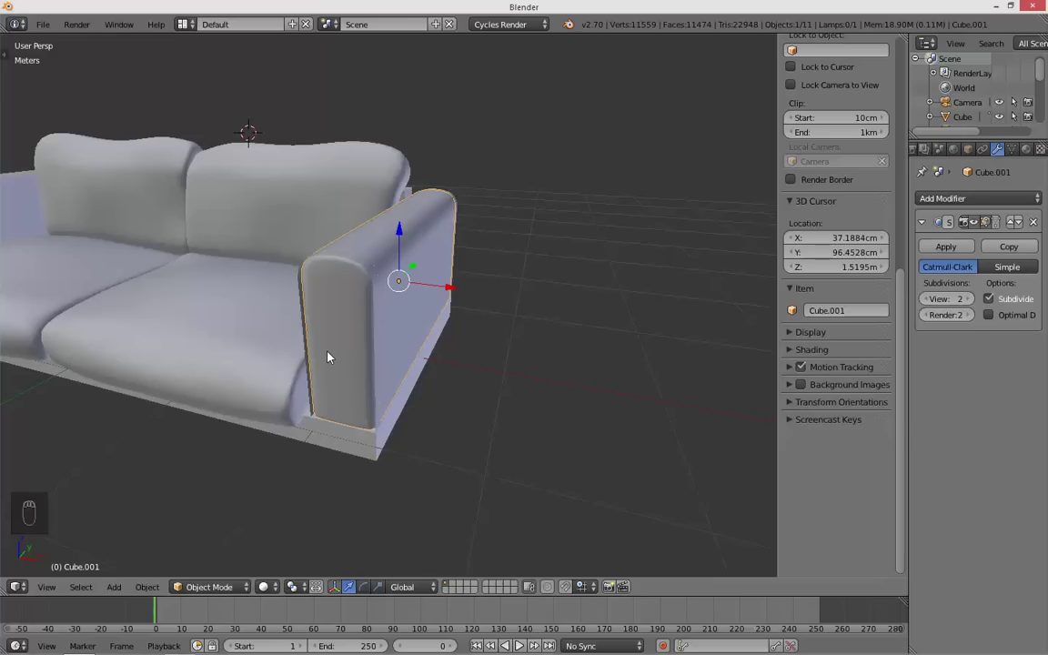
middle_drag(328, 358, 256, 370)
key(KP_1)
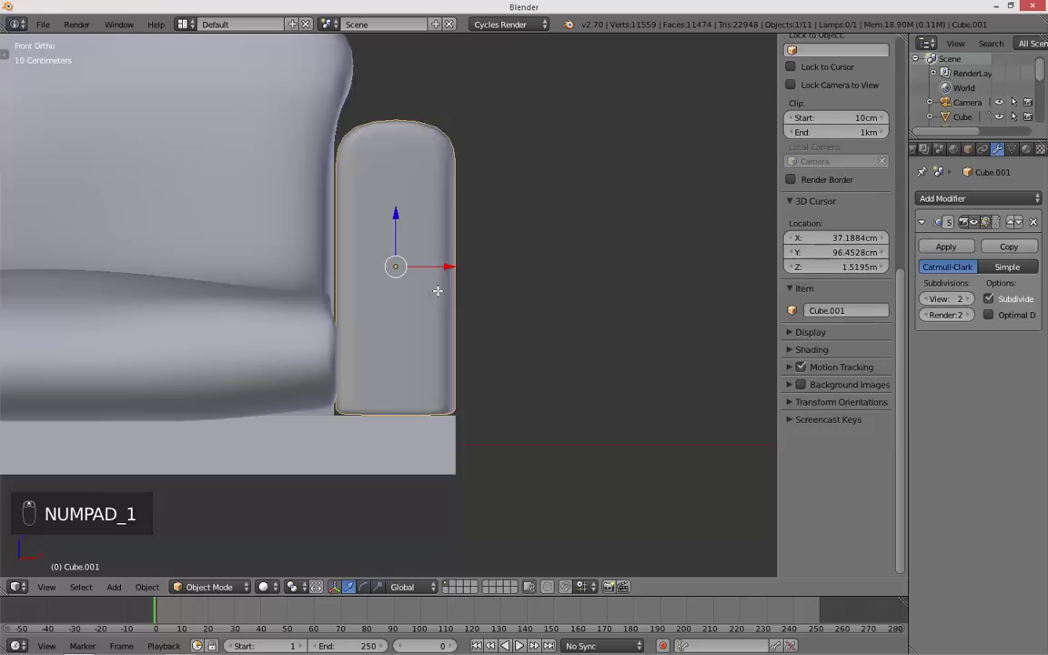
key(Tab)
key(z)
key(Tab)
key(z)
- Set the shell's Subdivision Surface view and render levels to 1 and apply the modifier
middle_drag(491, 302, 447, 303)
key(z)
scroll(435, 302, down, 3)
key(z)
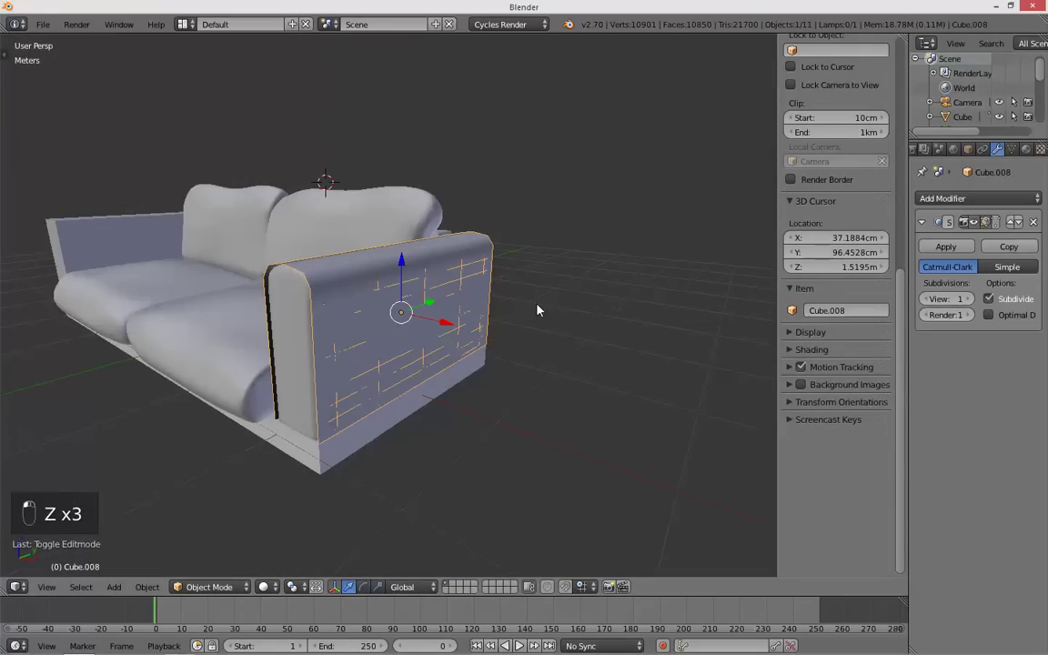
middle_drag(607, 310, 732, 311)
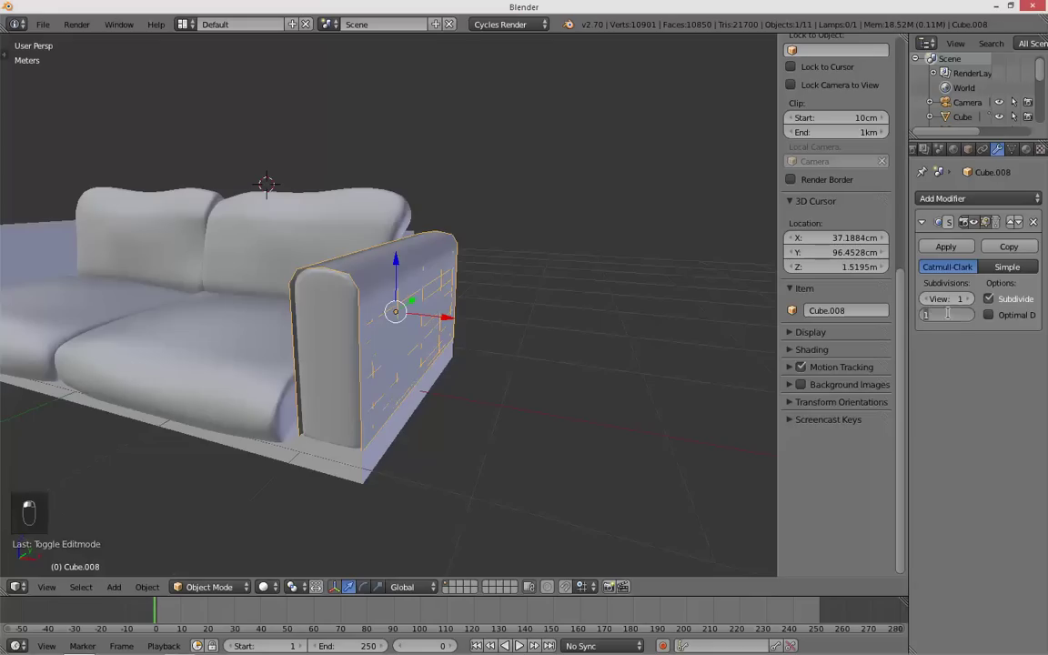
click(947, 247)
- Scale the shell slightly down along the Y axis so both its ends sit just inside the armrest's ends
key(KP_1)
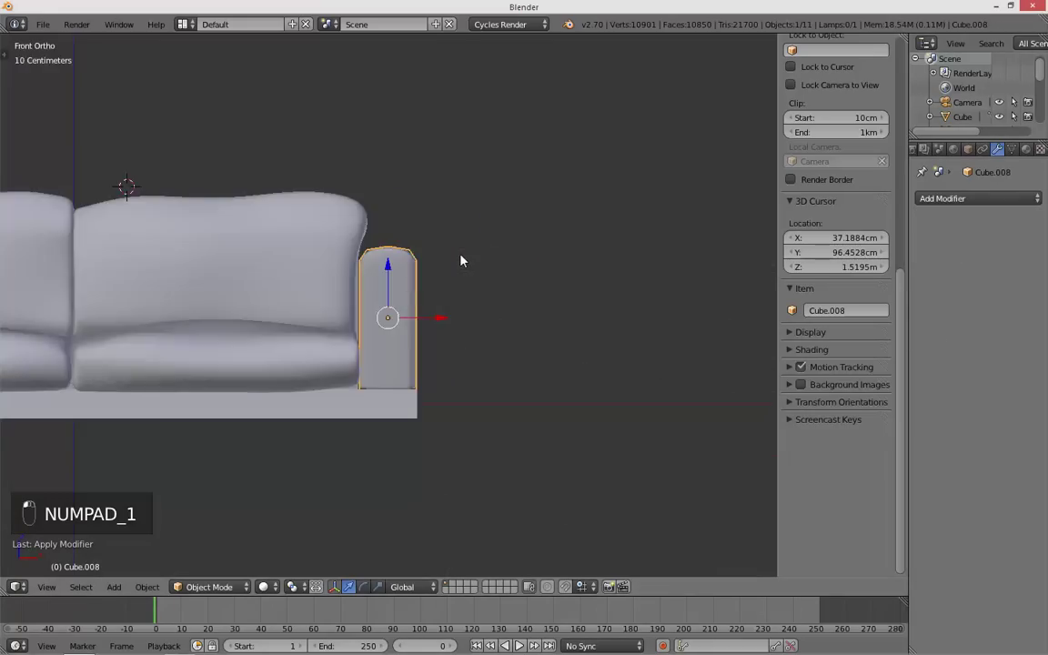
key(KP_3)
key(z)
key(s)
key(y)
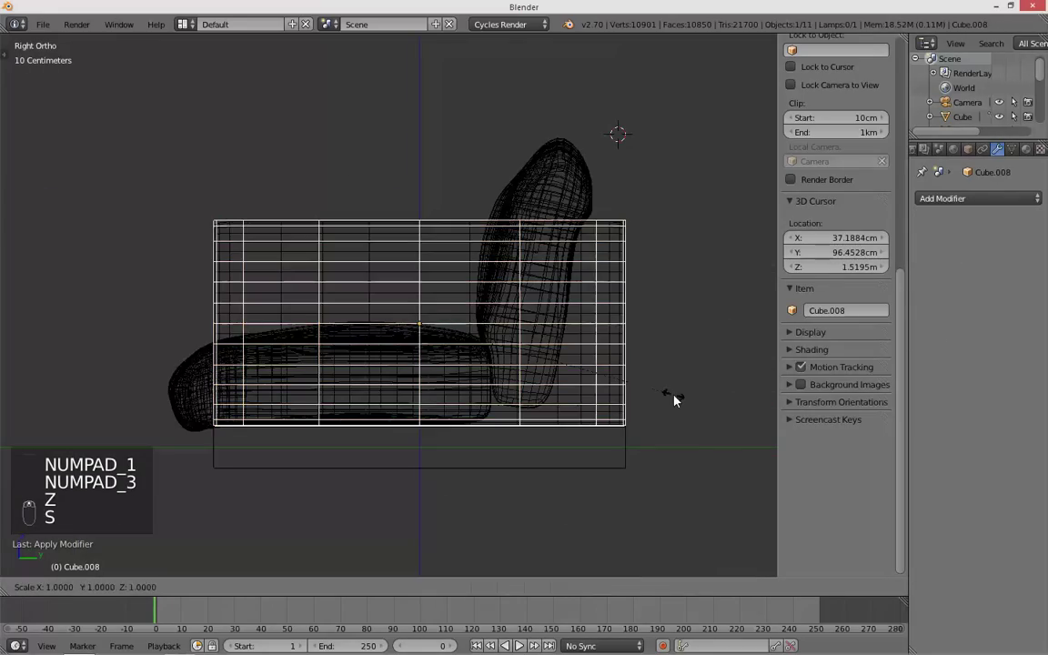
click(671, 406)
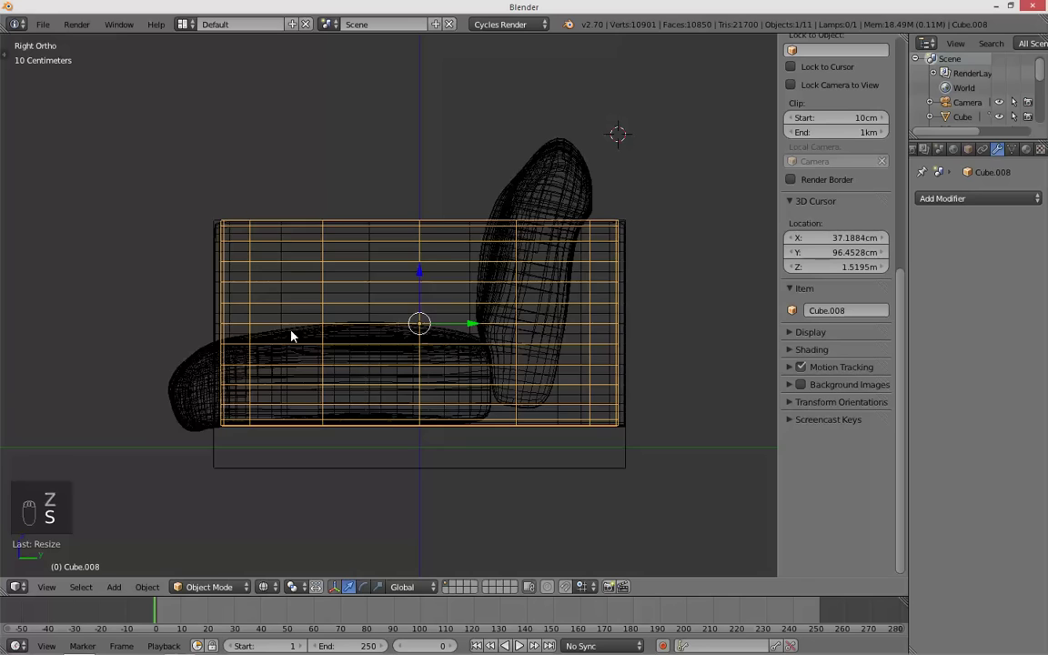
- Delete the plain box armrest on the opposite side of the sofa
key(z)
scroll(292, 341, up, 4)
middle_drag(236, 348, 261, 355)
scroll(260, 357, down, 2)
key(x)
click(136, 262)
- Examine in side view how the shell's front and top edges sit against the rounded armrest
middle_drag(264, 304, 344, 337)
key(KP_1)
key(KP_3)
key(KP_3)
scroll(330, 332, up, 3)
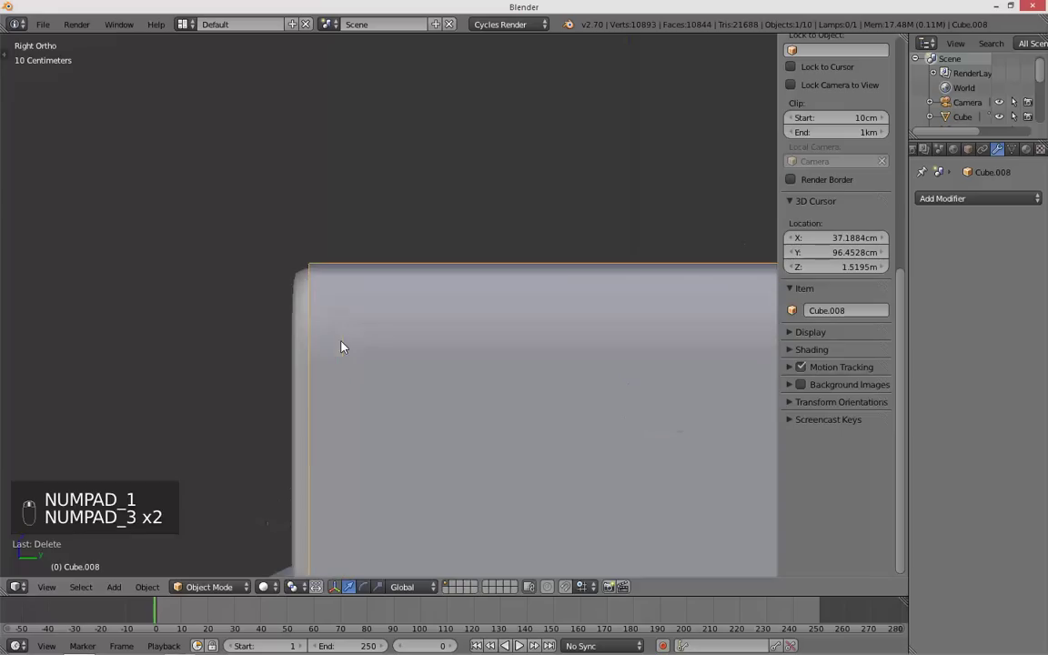
key(z)
key(z)
scroll(261, 261, up, 3)
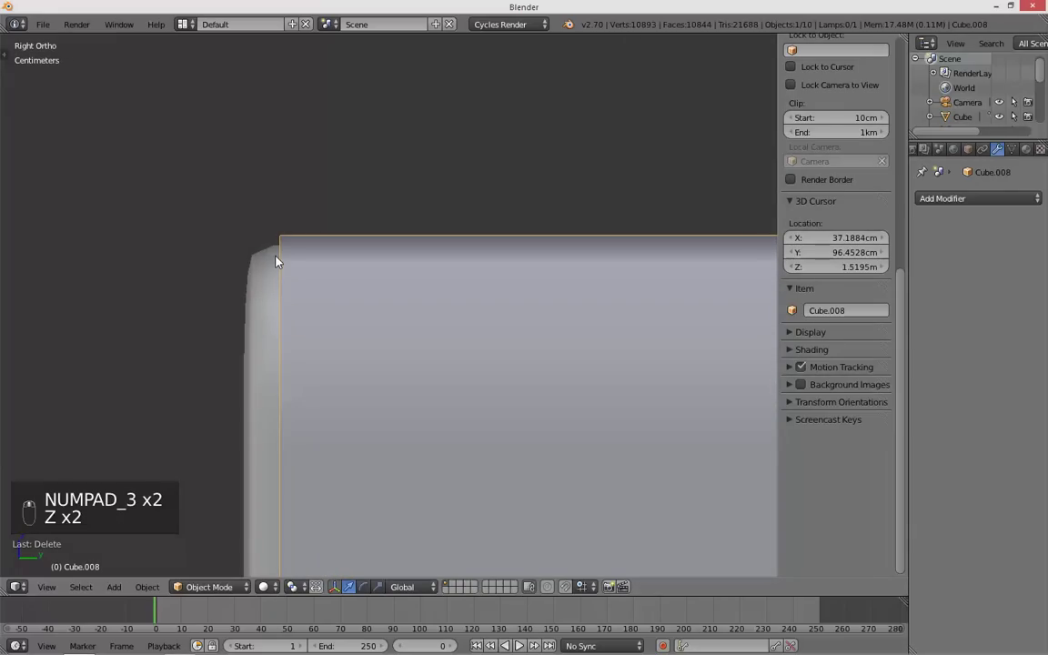
scroll(308, 253, down, 3)
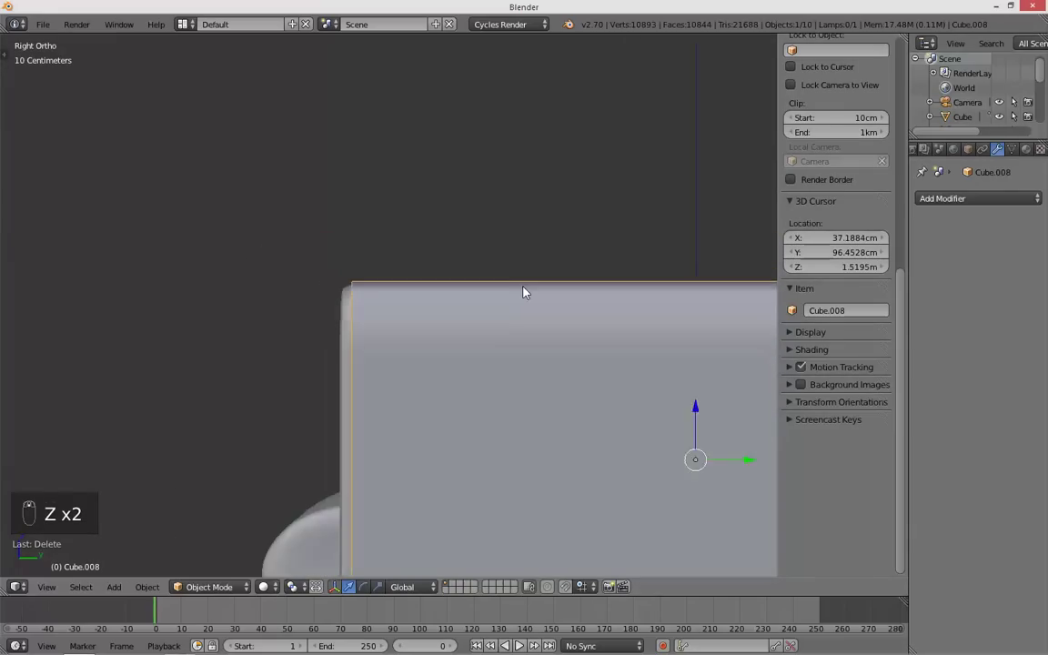
scroll(509, 273, down, 2)
- Try moving the shell towards the sofa's front along the Y axis, and undo the move
key(g)
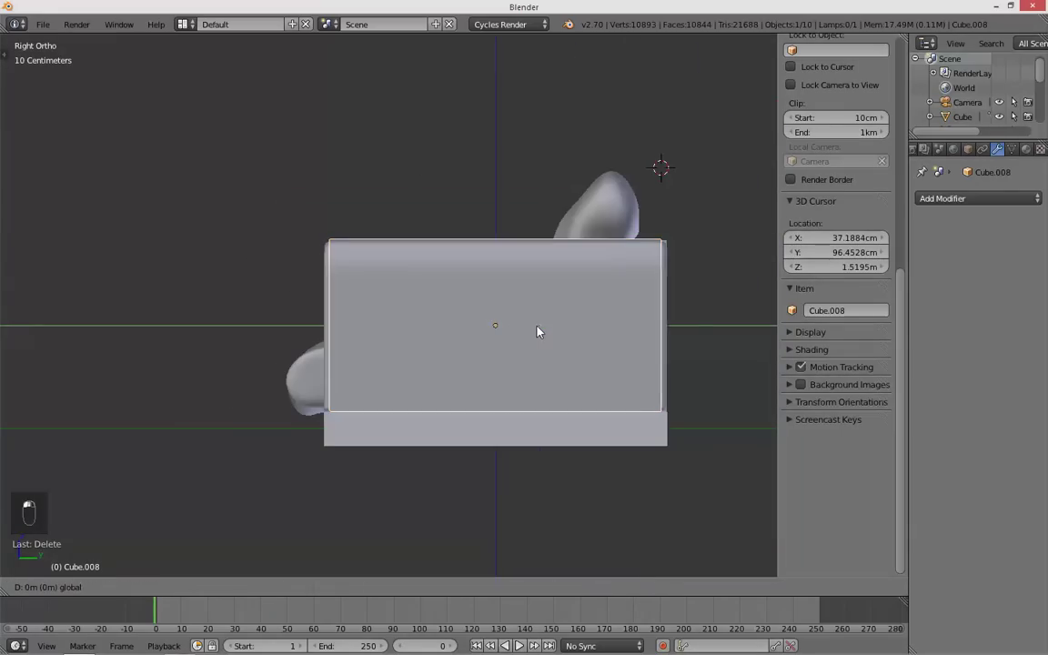
click(530, 334)
key(z)
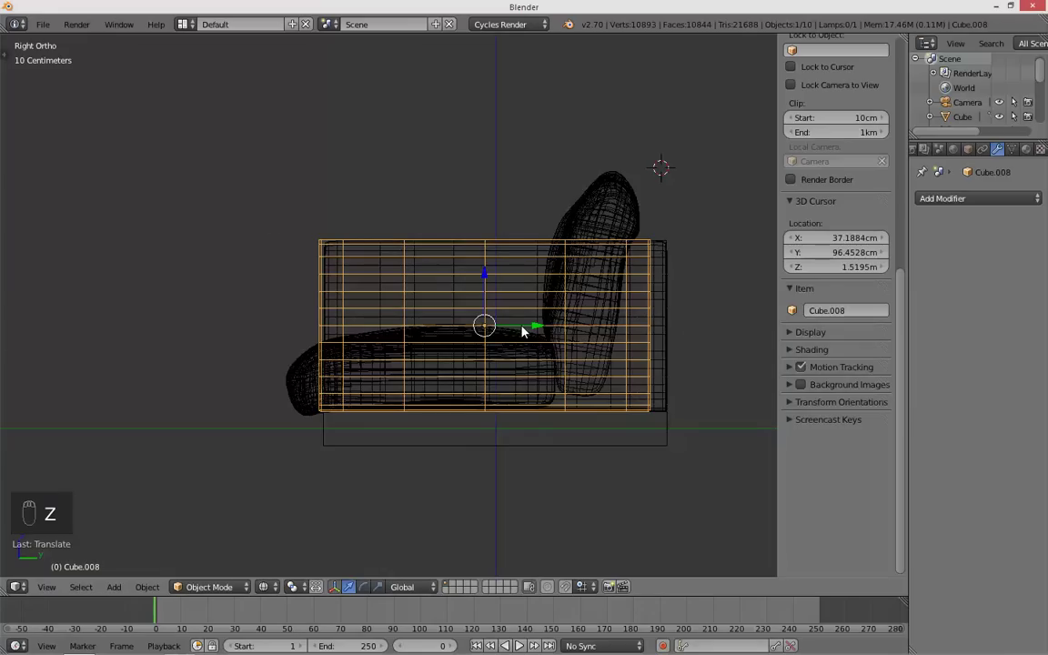
key(ctrl+z)
key(z)
- Add two lengthwise loop cuts across the shell's top, one on each side of its centre edge
scroll(373, 304, up, 2)
key(KP_1)
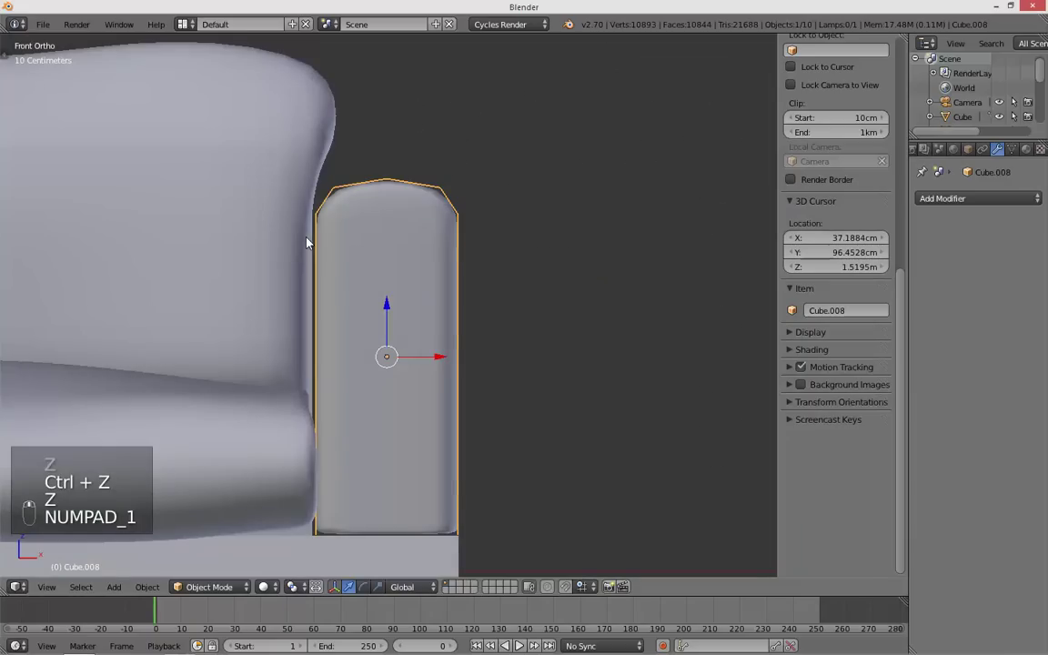
shift+middle_drag(409, 196, 407, 264)
key(Tab)
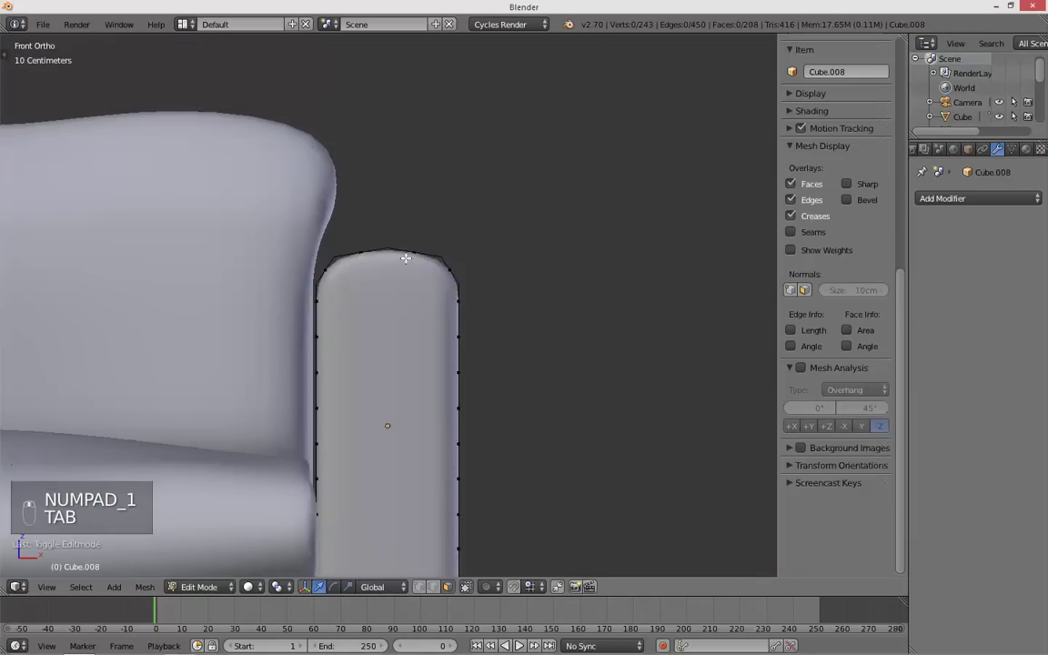
scroll(406, 264, up, 4)
scroll(381, 414, up, 3)
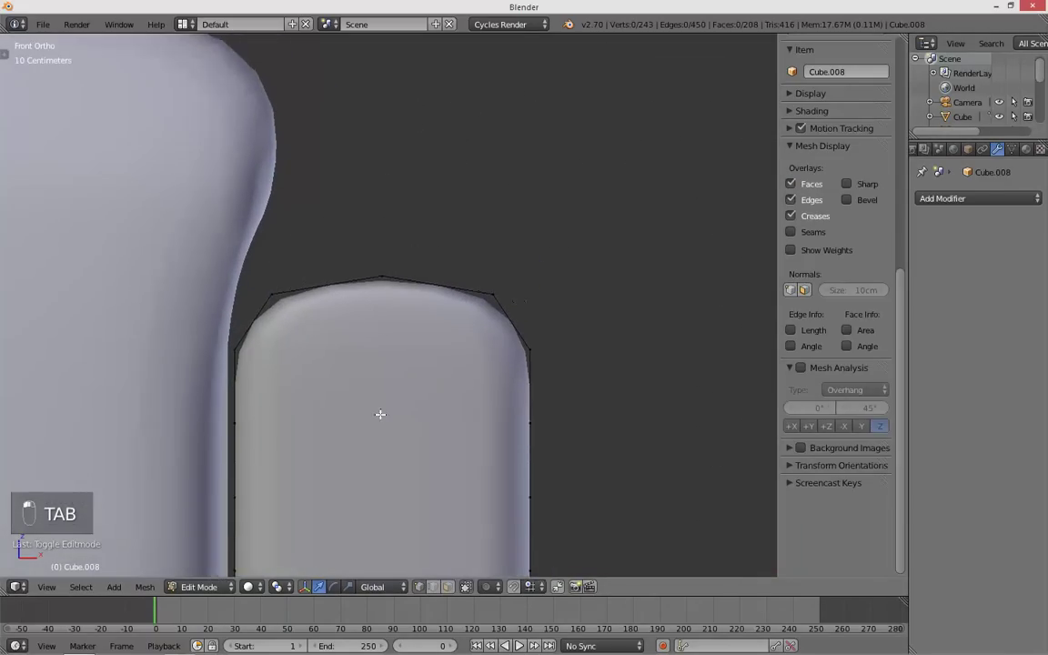
key(ctrl+r)
click(518, 275)
key(a)
key(ctrl+r)
click(226, 265)
key(a)
- Add one lengthwise loop cut on each sloping shoulder of the shell
shift+middle_drag(101, 348, 188, 294)
key(ctrl+r)
double_click(145, 295)
key(a)
shift+middle_drag(680, 274, 640, 265)
key(ctrl+r)
double_click(706, 297)
key(a)
key(c)
click(643, 252)
right_click(643, 252)
key(g)
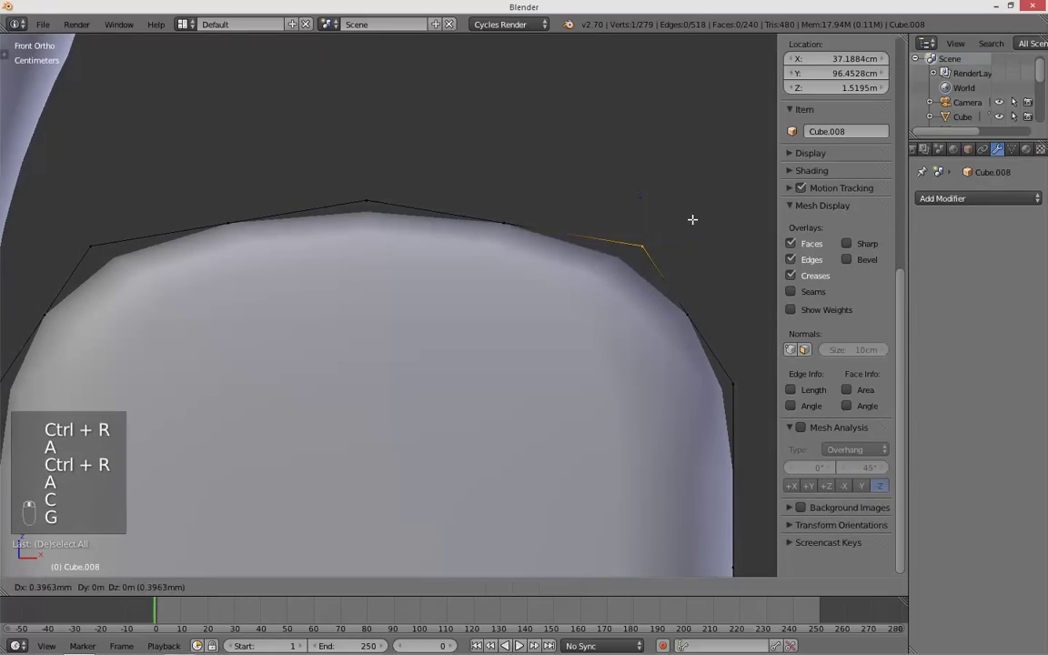
right_click(591, 265)
- In wireframe, move the shell's outer top corner edge down and inward onto the armrest's rounded profile
key(z)
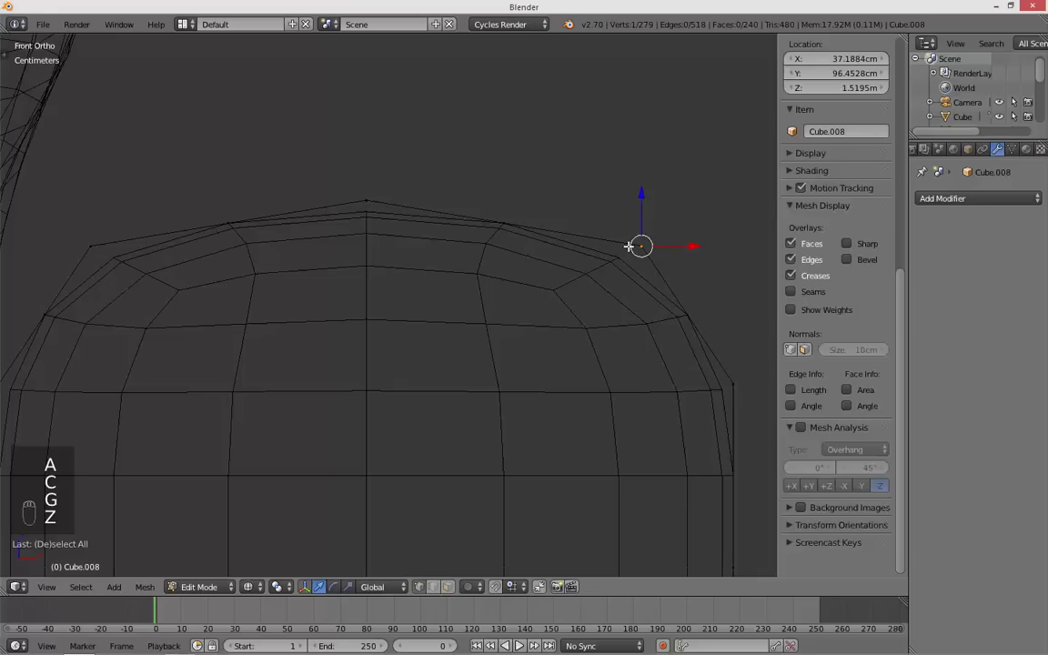
key(a)
key(a)
key(a)
key(a)
key(c)
right_click(644, 240)
key(g)
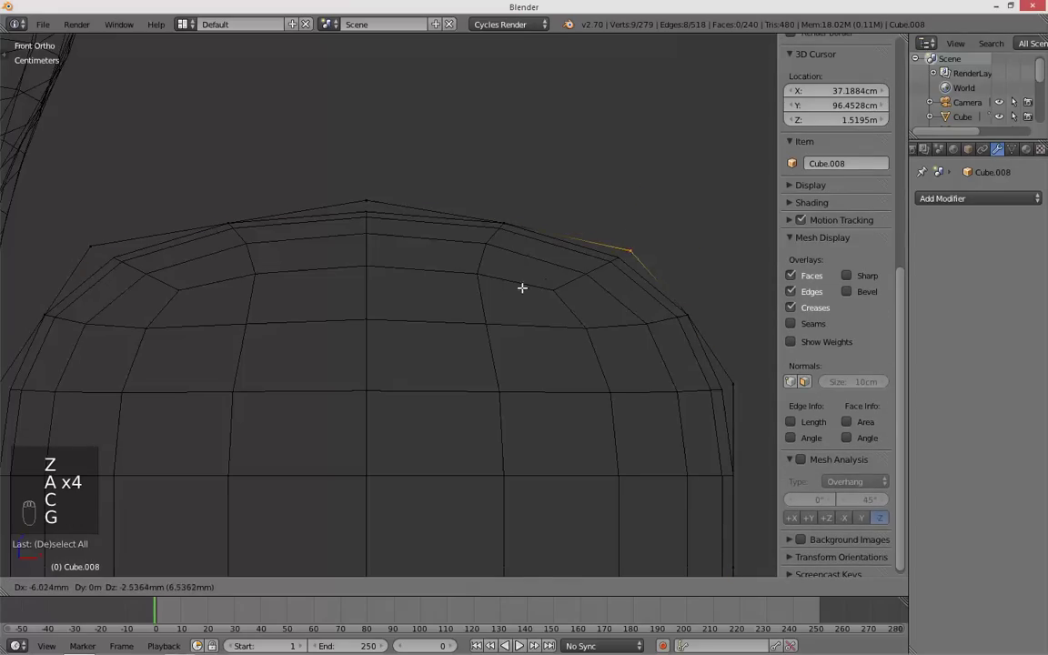
right_click(397, 309)
- Move the shell's inner top corner edge, beside the cushions, down and inward onto the armrest's profile
key(a)
key(c)
click(98, 252)
right_click(150, 281)
key(g)
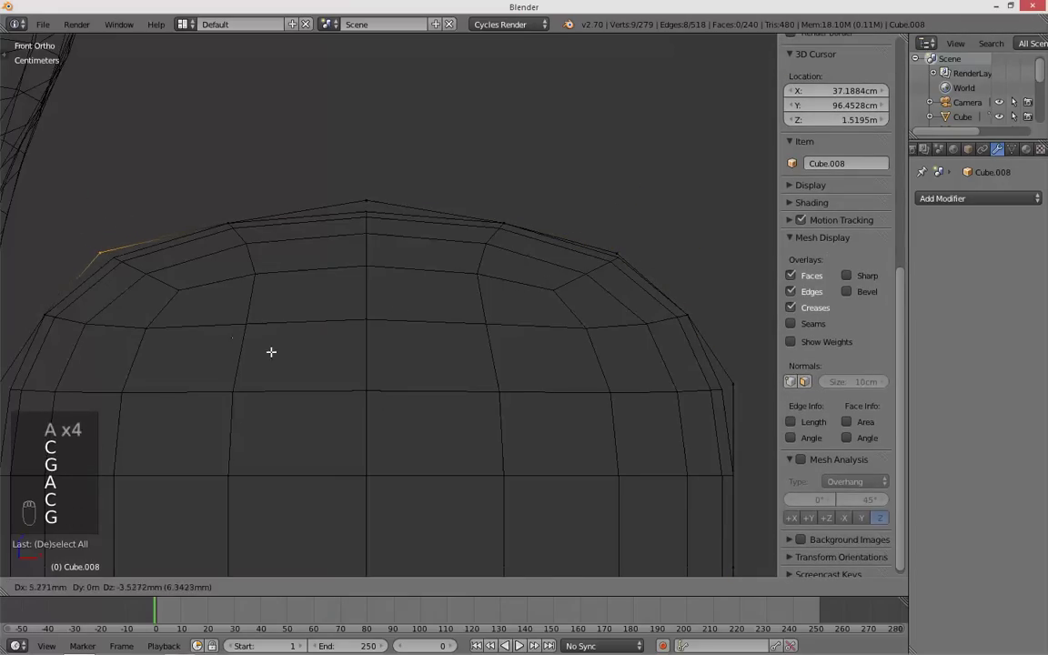
click(374, 369)
- Lower the shell's top centre edge by about 4 mm to meet the armrest's crown
key(a)
key(c)
click(364, 206)
right_click(371, 231)
key(g)
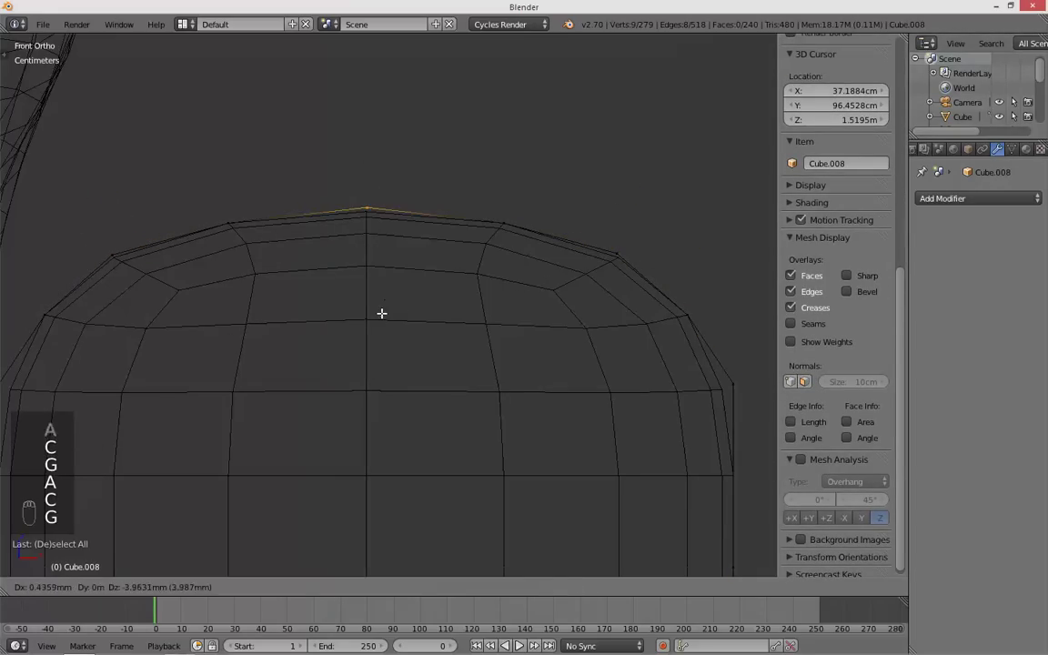
click(381, 313)
key(a)
- Move the edge below the outer shoulder of the shell inward to follow the armrest's curve
shift+middle_drag(554, 396, 403, 293)
key(c)
click(583, 284)
right_click(528, 310)
key(g)
click(416, 368)
key(a)
- Add a lengthwise loop cut on the shell's outer side below the shoulder and shift it to smooth the curve
key(ctrl+r)
click(571, 363)
right_click(574, 365)
key(a)
key(c)
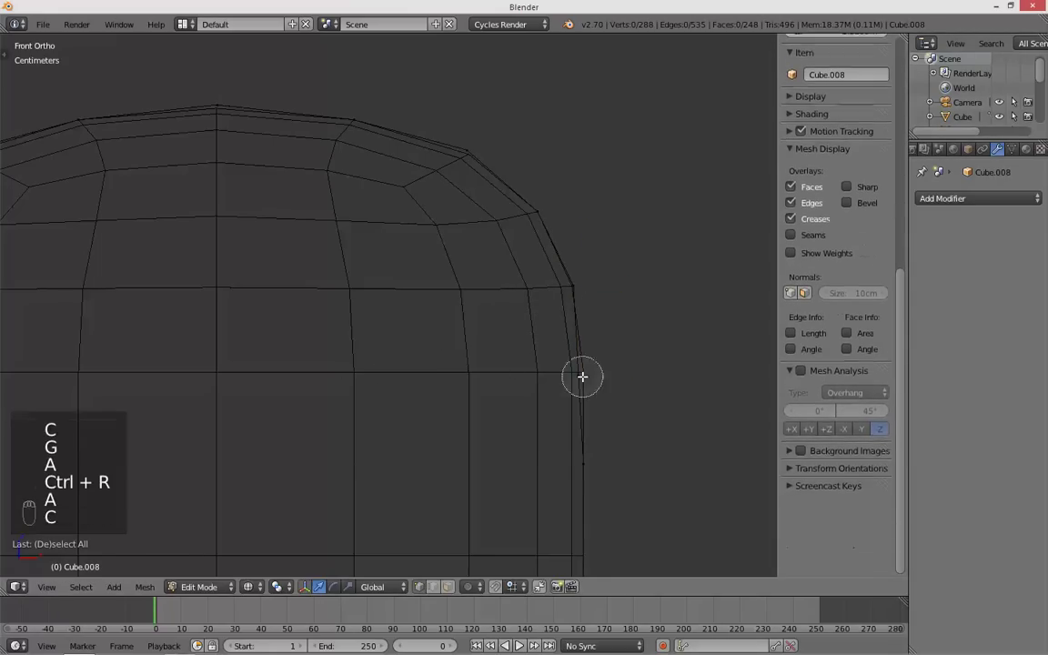
click(582, 376)
right_click(622, 367)
key(g)
click(635, 365)
key(a)
- Move the edge below the inner shoulder, on the cushion side, inward onto the armrest's curve
shift+middle_drag(320, 330, 597, 334)
key(c)
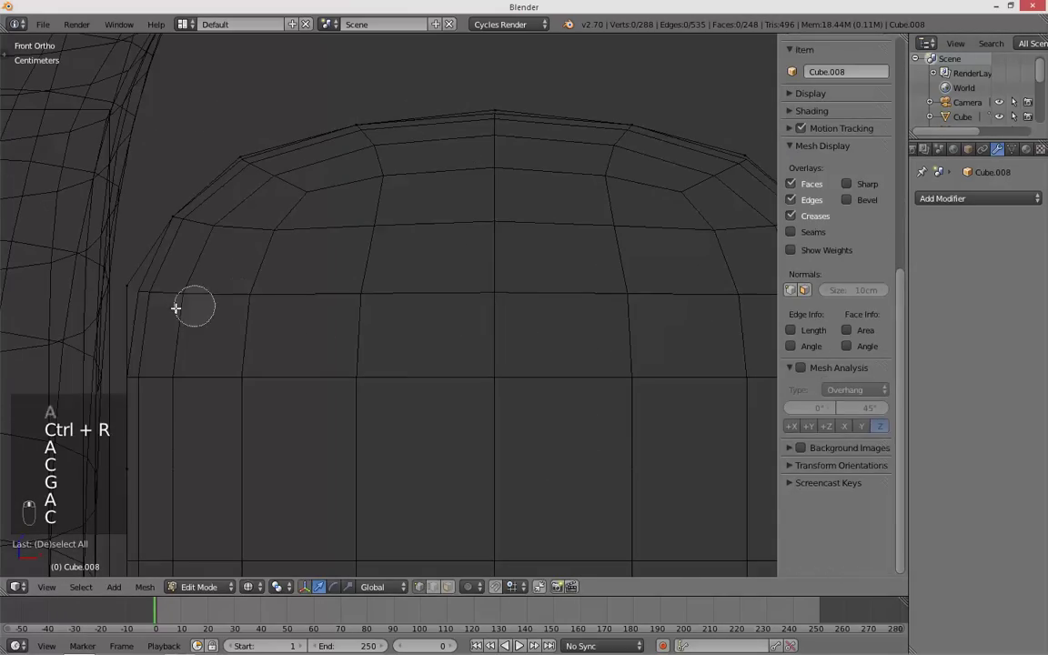
click(128, 288)
right_click(171, 287)
key(g)
click(247, 326)
key(a)
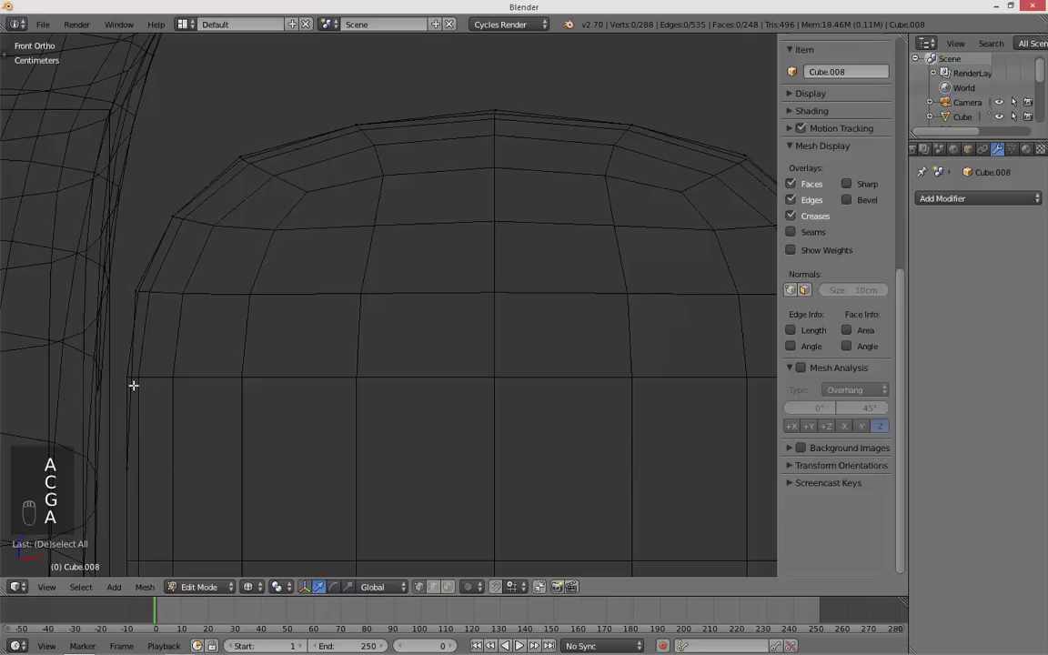
- Add a lengthwise loop cut on the shell's inner side below the shoulder and nudge it to smooth the curve
key(ctrl+r)
click(127, 378)
right_click(127, 379)
key(a)
key(c)
click(128, 378)
right_click(169, 379)
drag(171, 380, 159, 368)
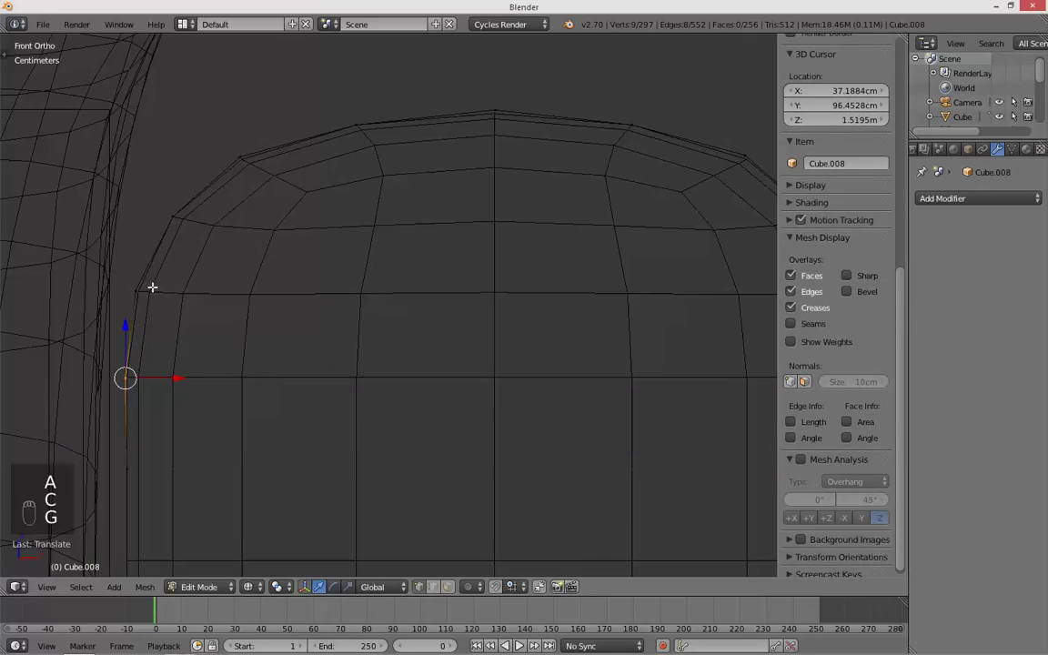
- Move the selected edge at the shell's inner side to refine its fit to the armrest's curve
key(g)
click(195, 289)
key(a)
- Check the shell's fit over the armrest from the side and in perspective, in solid and wireframe display
scroll(528, 284, down, 5)
key(Tab)
key(z)
mouse_move(527, 284)
middle_down()
mouse_move(455, 312)
mouse_move(483, 332)
mouse_move(560, 337)
mouse_move(459, 327)
middle_up()
scroll(453, 312, down, 3)
key(KP_3)
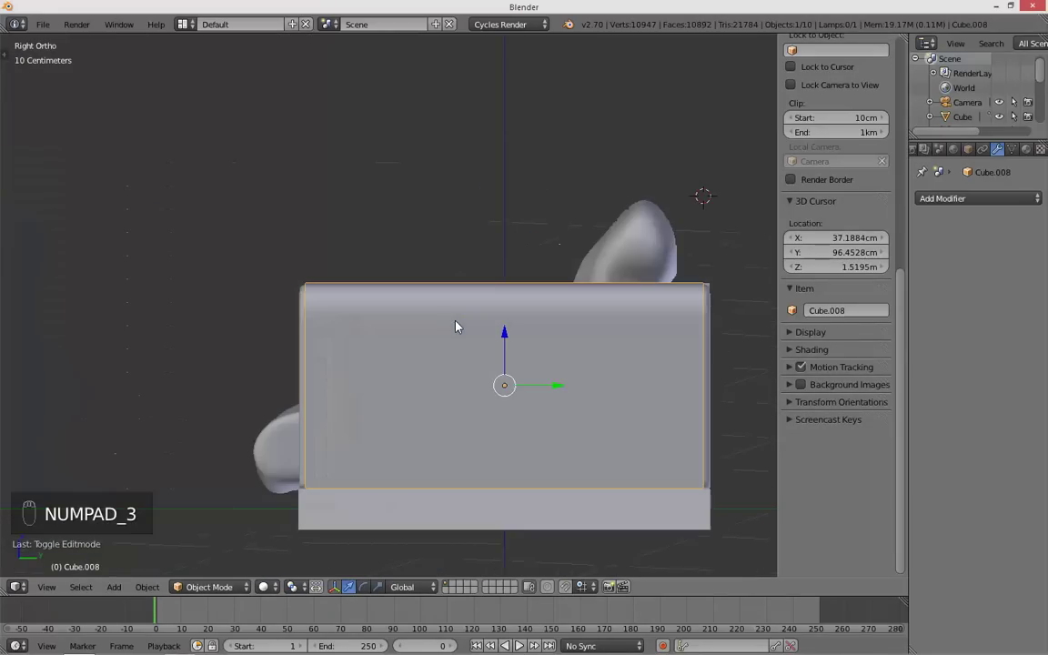
key(z)
key(z)
middle_drag(356, 335, 436, 371)
key(Tab)
key(Tab)
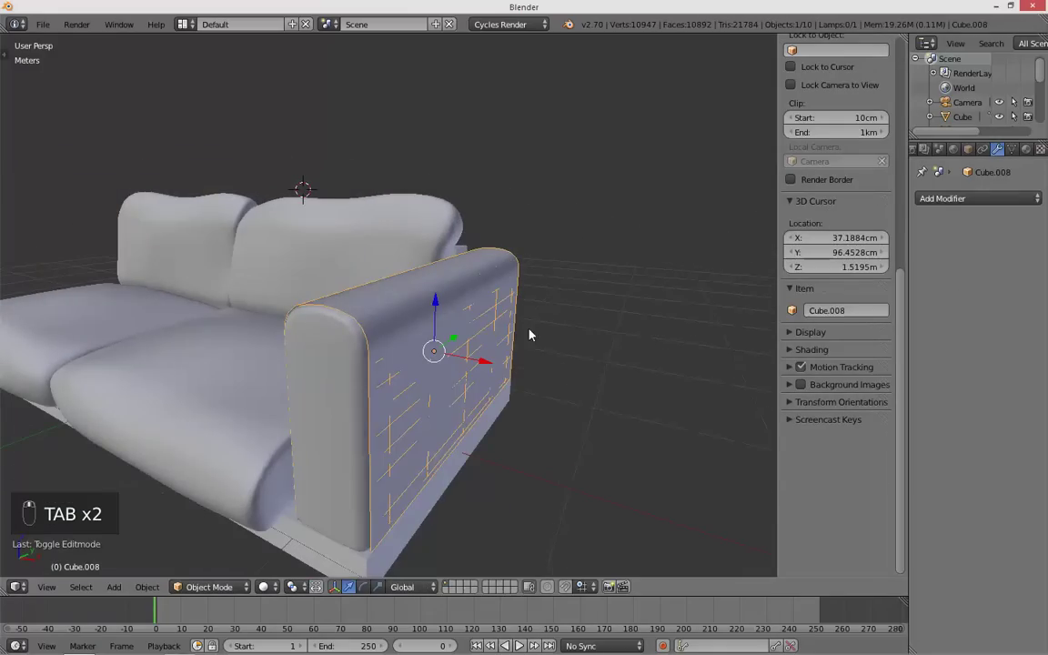
- Scale the armrest shell up slightly, starting along the X axis by about 1.005
middle_drag(642, 327, 517, 348)
key(s)
key(x)
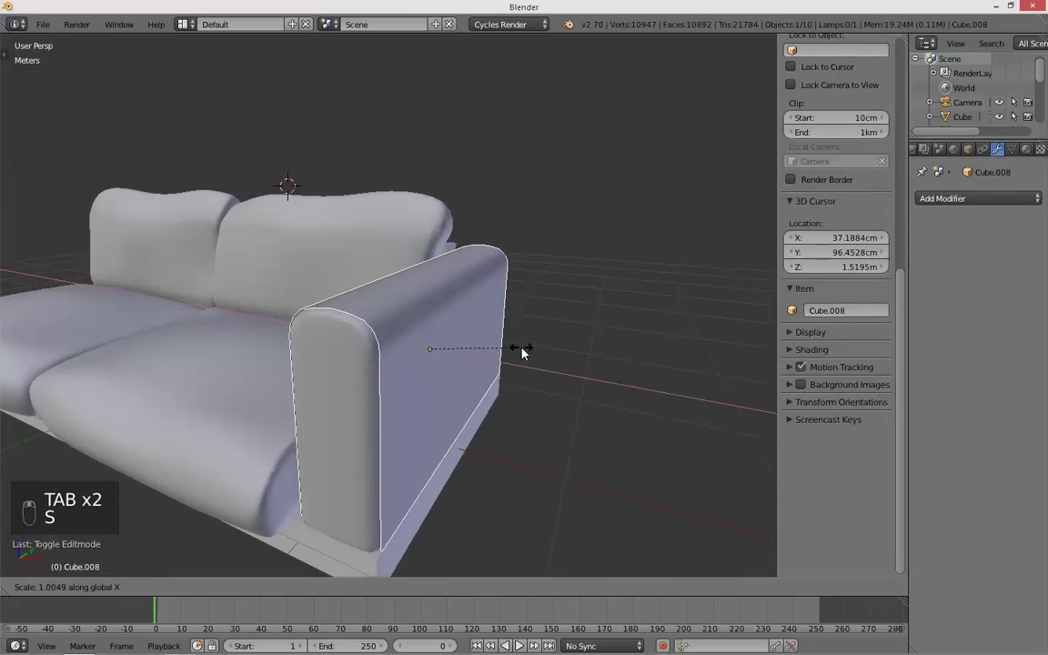
click(519, 352)
middle_drag(526, 353, 411, 314)
key(s)
click(593, 341)
key(a)
- Extrude all shell faces in place and fatten the new layer outward by about 0.028 to give the shell thickness
right_click(412, 313)
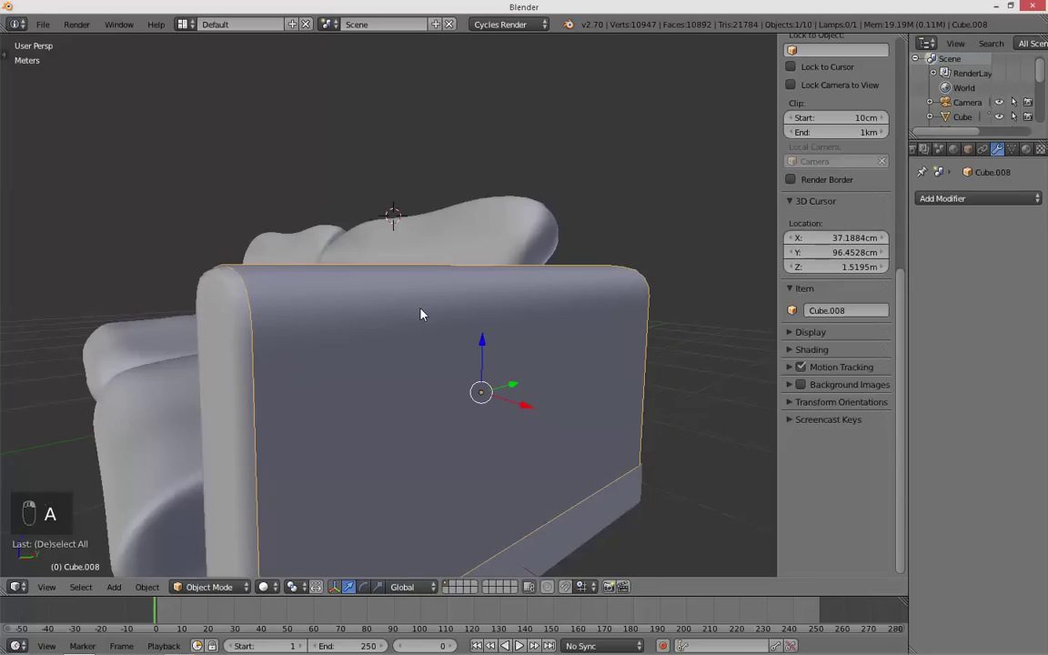
key(Tab)
middle_drag(421, 306, 454, 309)
key(a)
key(a)
middle_drag(533, 311, 567, 325)
key(e)
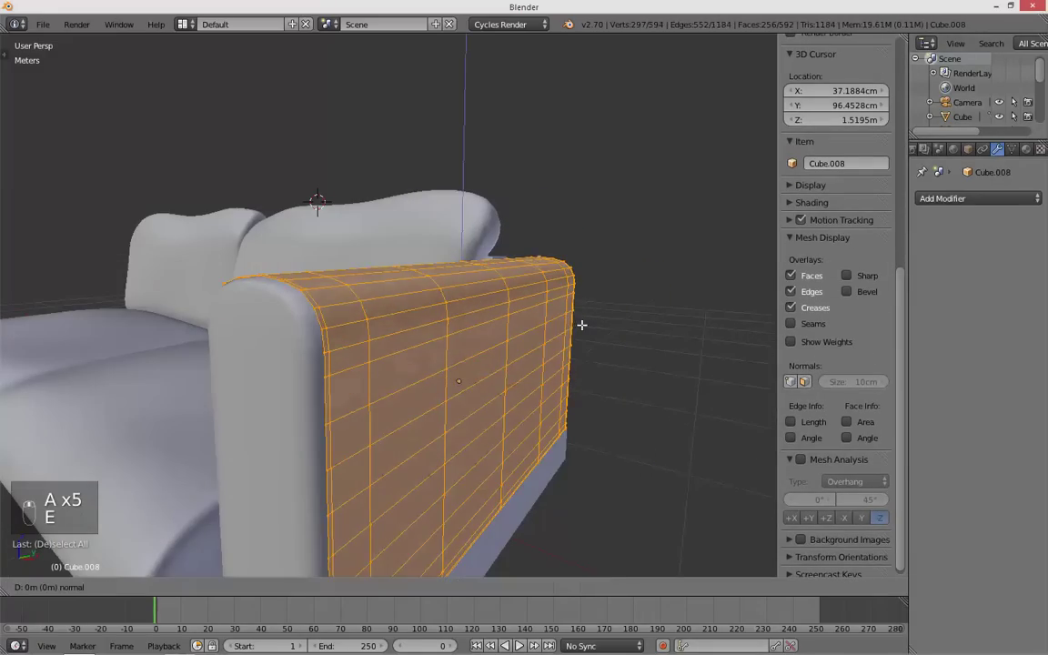
right_click(574, 279)
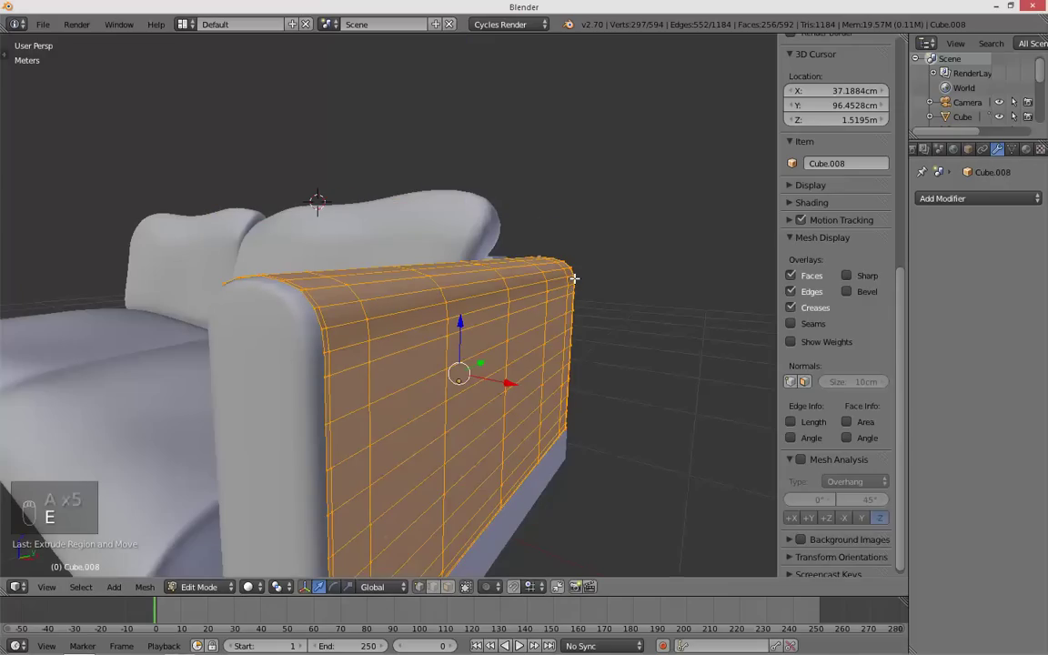
key(alt+s)
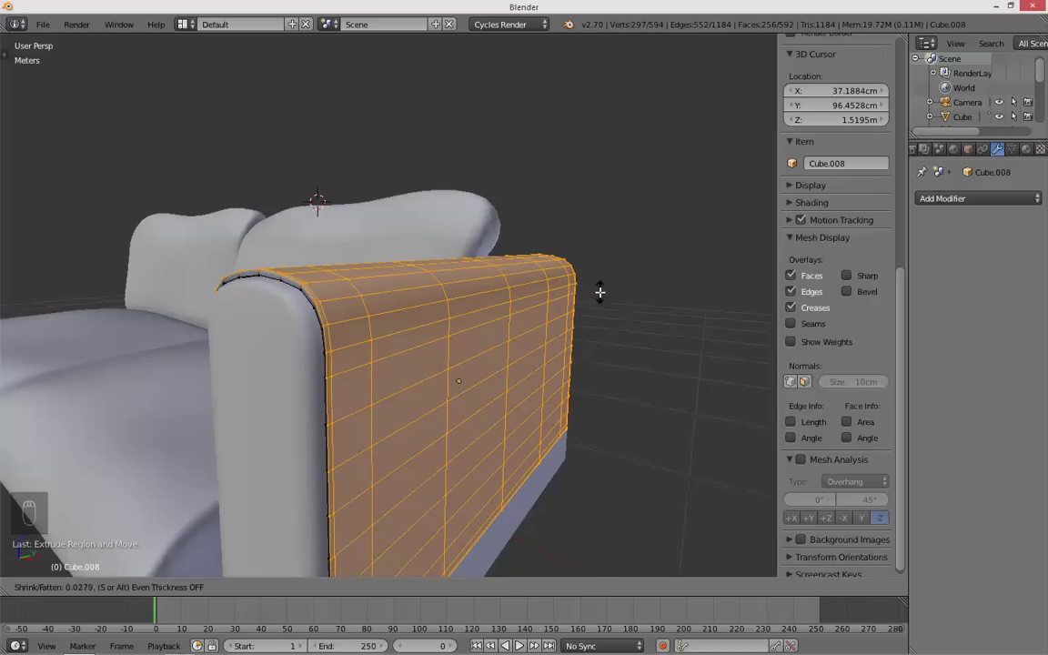
click(599, 293)
- Stretch the shell's new outer layer slightly along X and adjust its scale once more
middle_drag(554, 341, 544, 271)
key(s)
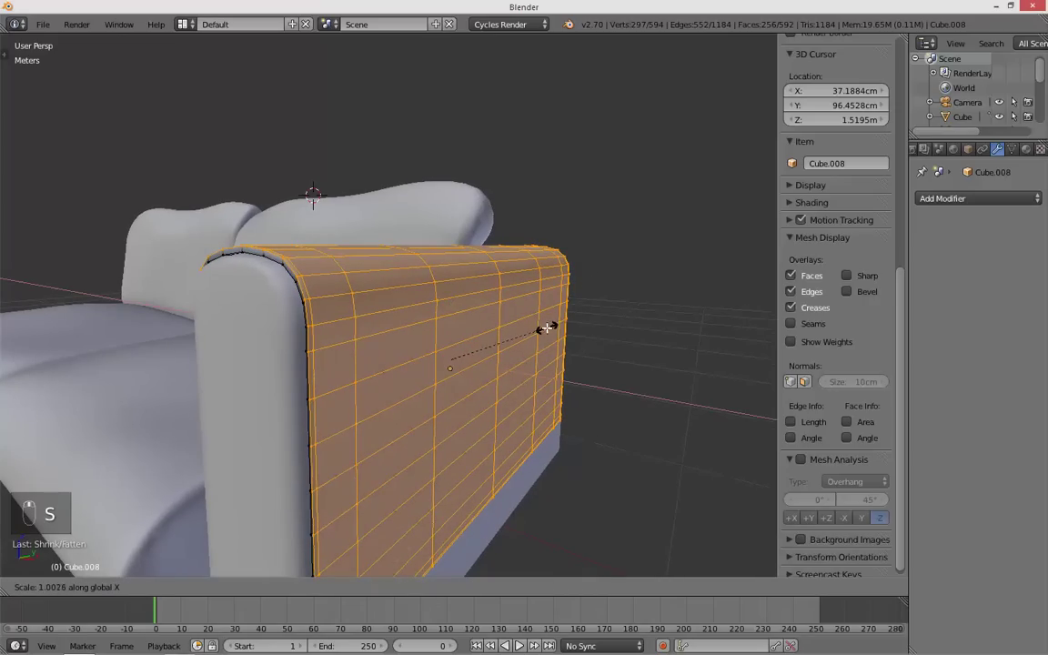
click(572, 382)
middle_drag(520, 364, 482, 378)
key(s)
click(598, 383)
- Add a Subdivision Surface modifier to the armrest shell
key(Tab)
click(949, 199)
click(719, 442)
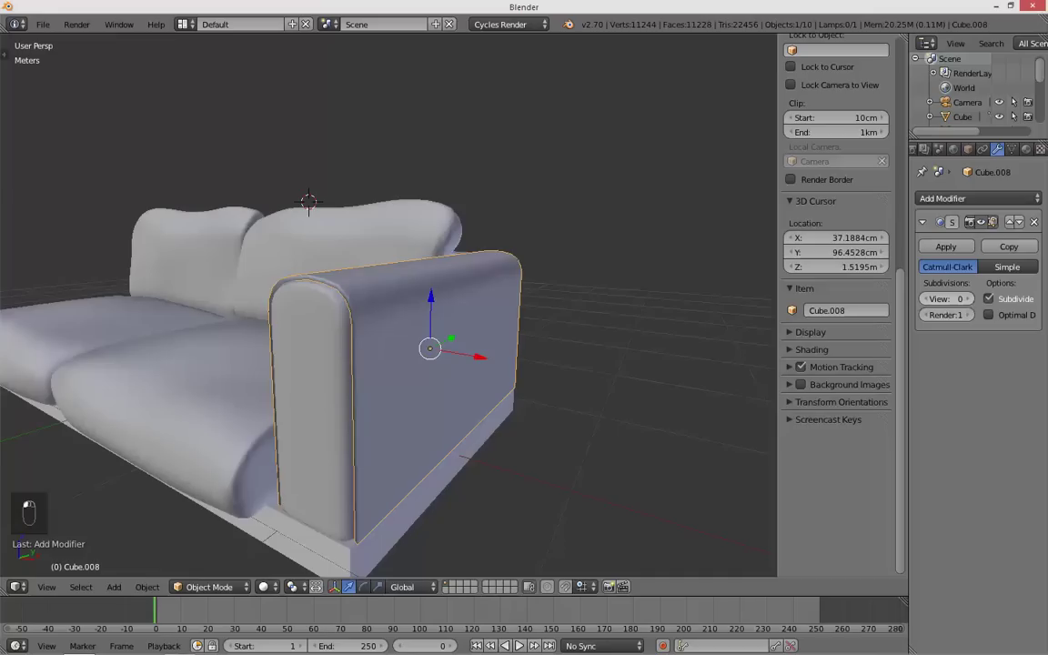
middle_drag(391, 320, 339, 312)
key(a)
right_click(497, 297)
right_click(339, 312)
key(a)
- Examine the armrest mesh and how the shell meets it on the cushion side and at the front
scroll(439, 386, down, 1)
middle_drag(439, 386, 531, 379)
scroll(446, 374, down, 2)
scroll(405, 373, up, 2)
right_click(519, 353)
key(Tab)
key(a)
key(a)
key(Tab)
key(a)
key(a)
right_click(531, 379)
key(Tab)
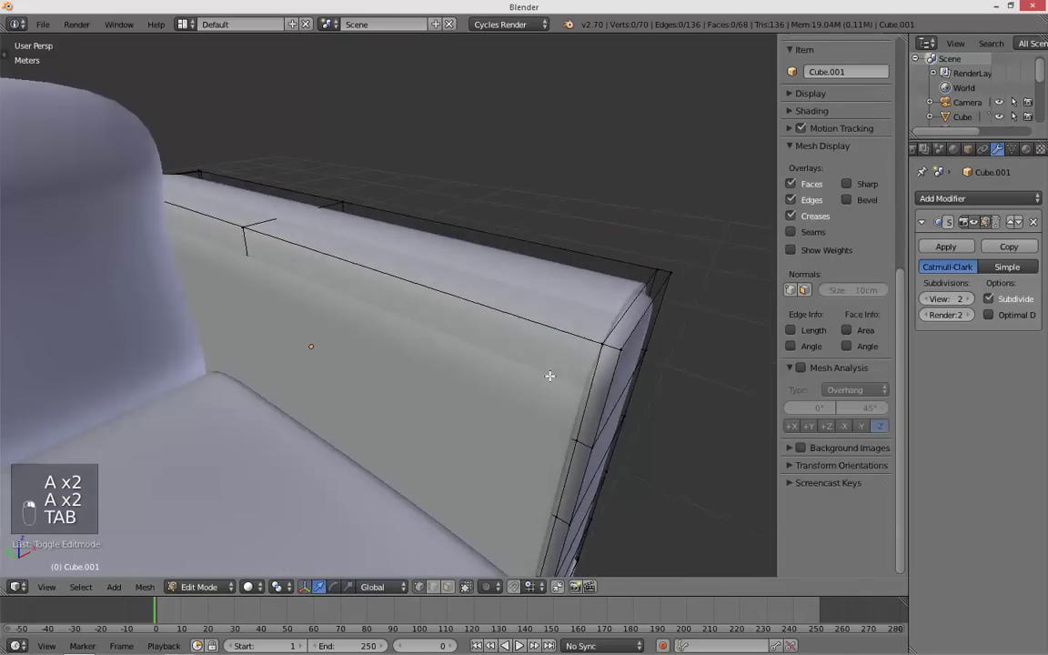
key(a)
key(a)
key(Tab)
key(a)
scroll(597, 373, down, 1)
middle_drag(597, 373, 451, 359)
scroll(404, 334, down, 3)
- Try a lengthwise loop cut on the armrest, slid close to its outer side
key(Tab)
key(a)
scroll(423, 337, up, 2)
middle_drag(437, 289, 446, 331)
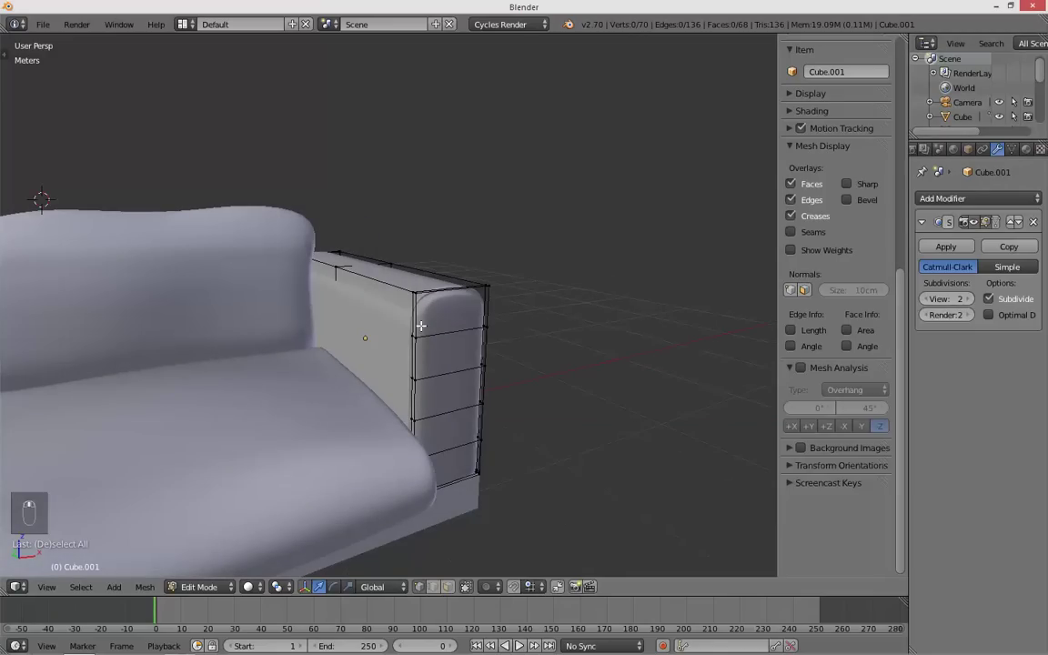
middle_drag(432, 313, 404, 327)
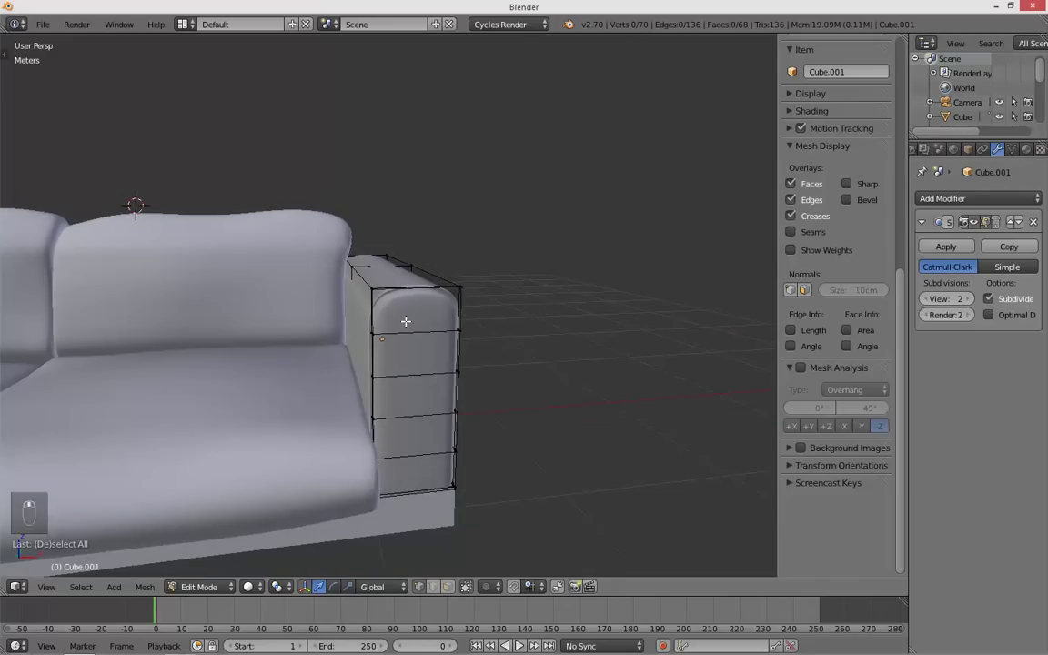
key(ctrl+r)
click(405, 312)
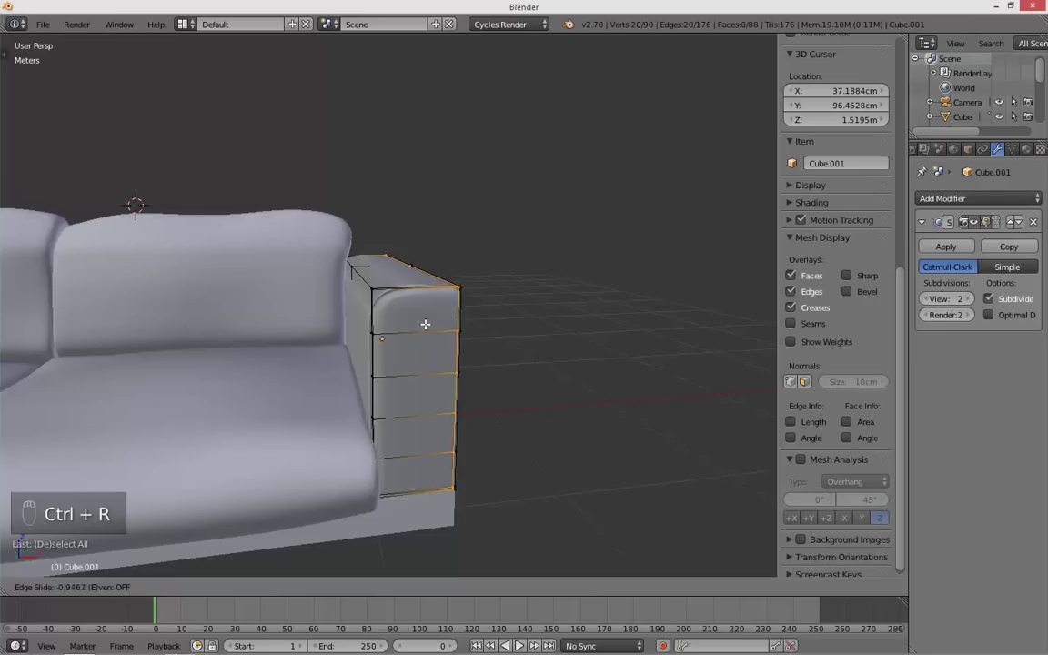
click(413, 325)
key(Tab)
middle_drag(386, 346, 386, 398)
key(ctrl+z)
key(Tab)
key(Tab)
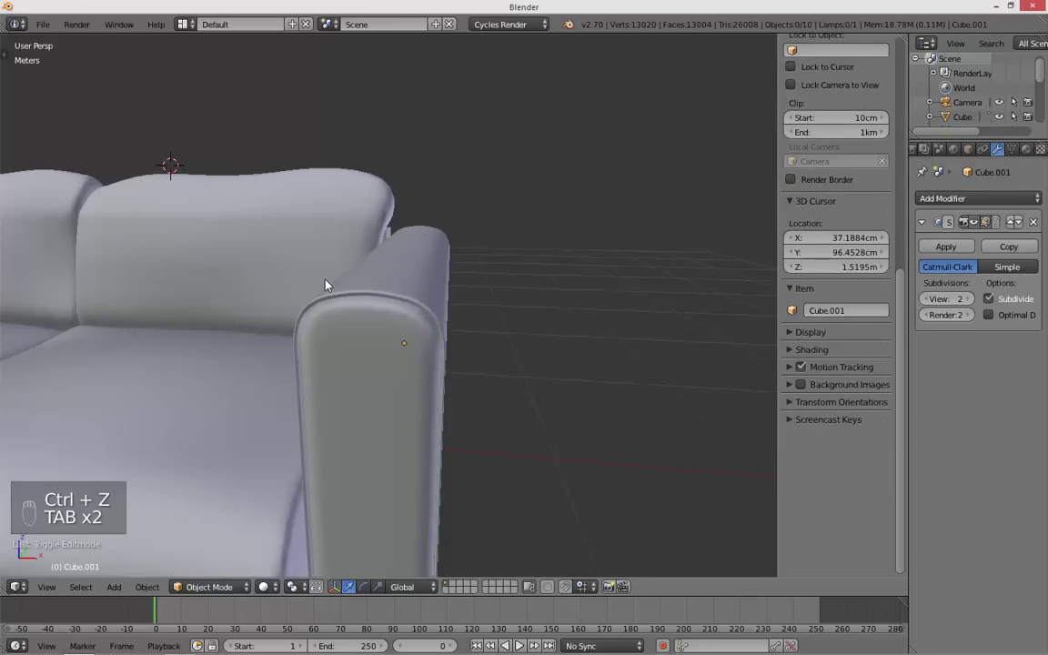
- Duplicate the armrest together with its shell, leaving the copies in place
right_drag(391, 316, 575, 183)
right_click(491, 202)
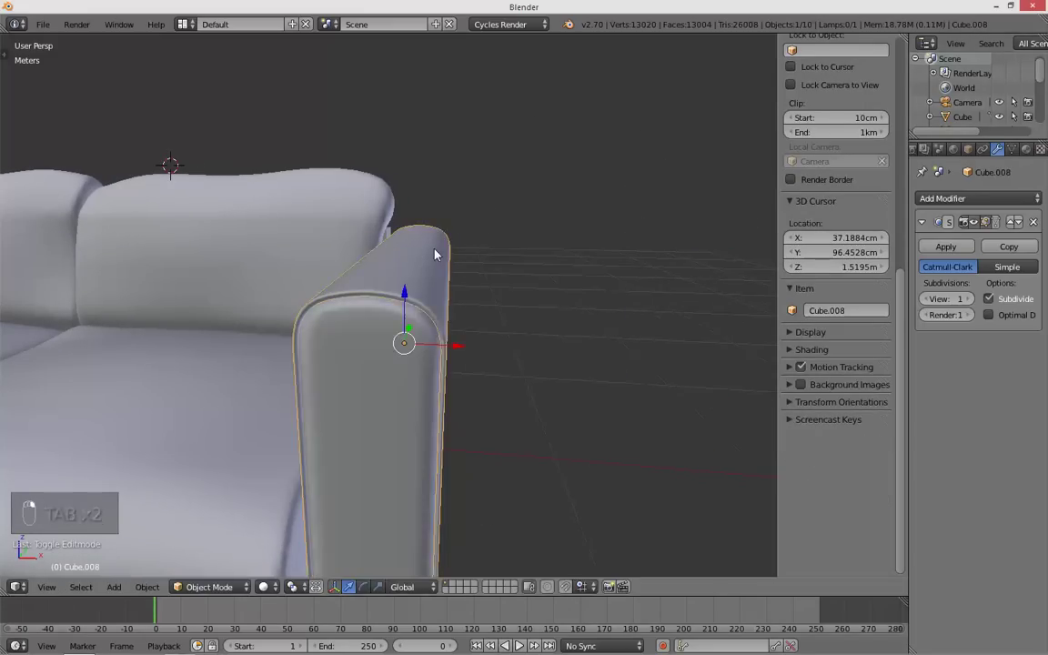
right_click(435, 255)
scroll(387, 296, down, 6)
middle_drag(387, 297, 537, 347)
right_click(398, 315)
shift+right_click(397, 325)
key(z)
key(z)
key(z)
key(shift+d)
right_click(545, 333)
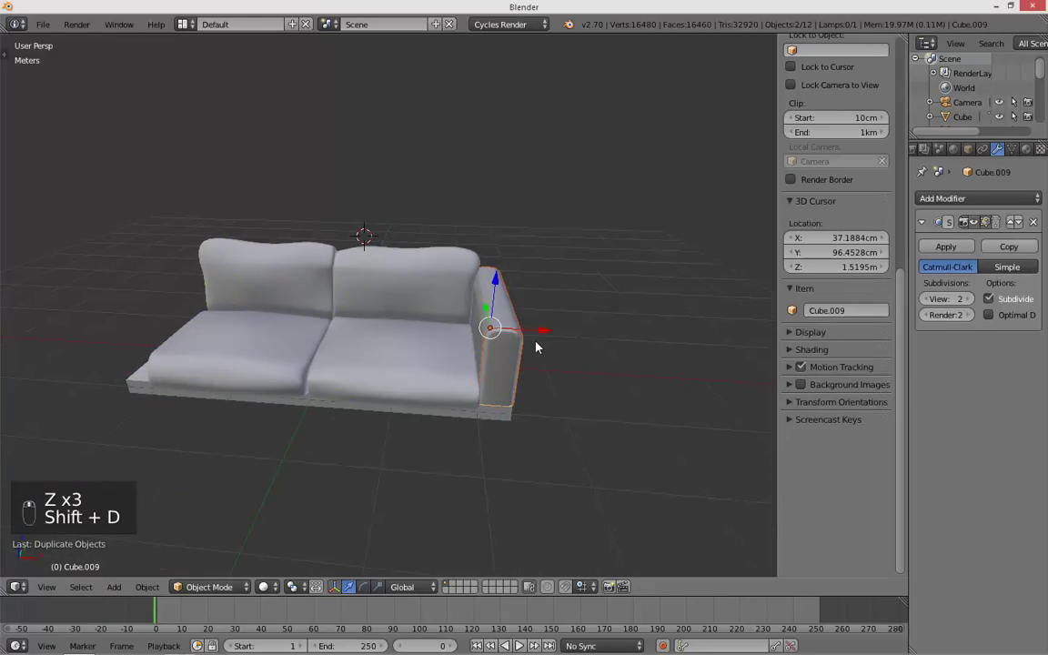
- Move the duplicated armrest and shell along X onto the opposite end of the sofa base
key(KP_1)
key(g)
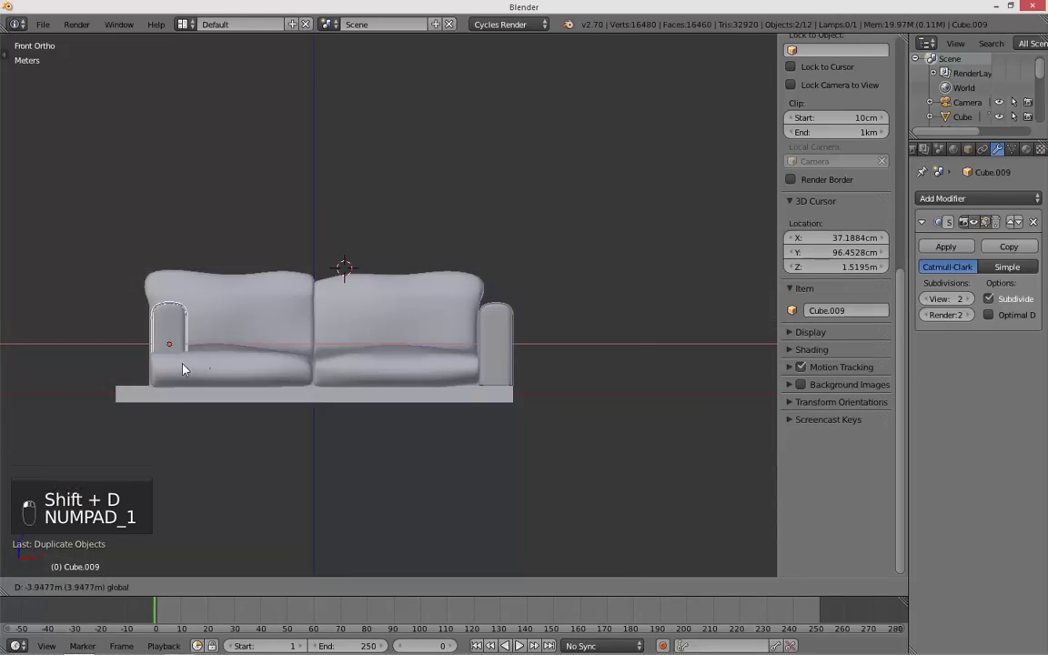
click(614, 402)
key(a)
key(a)
- Inspect the sofa with both armrests from the front, the side and in perspective
key(z)
middle_drag(594, 313, 483, 409)
key(z)
key(KP_1)
scroll(482, 407, up, 3)
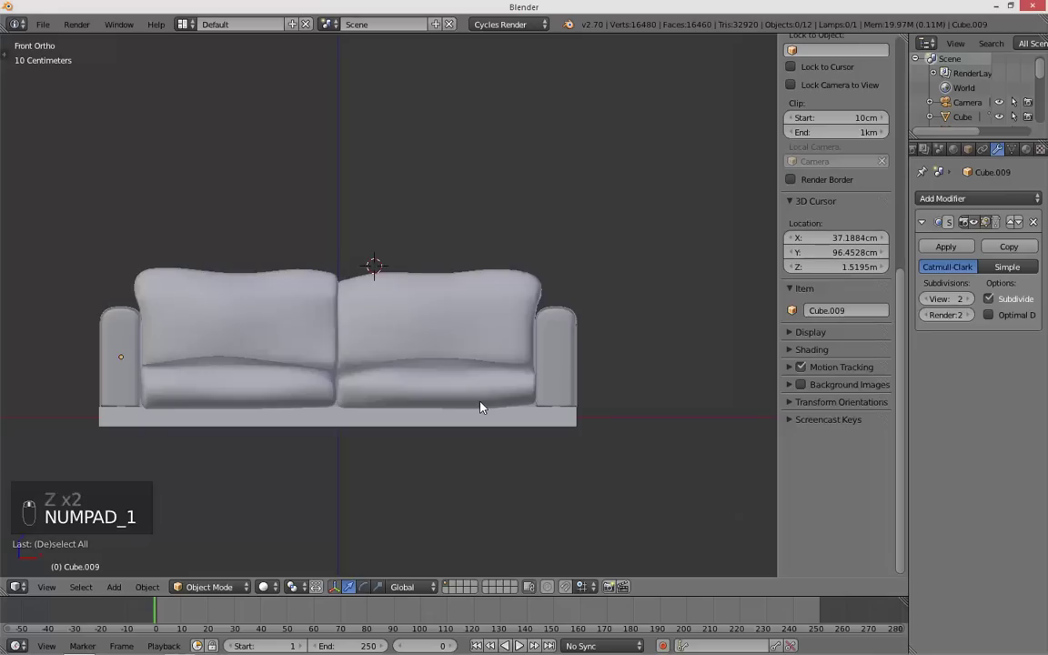
key(KP_3)
middle_drag(493, 395, 596, 408)
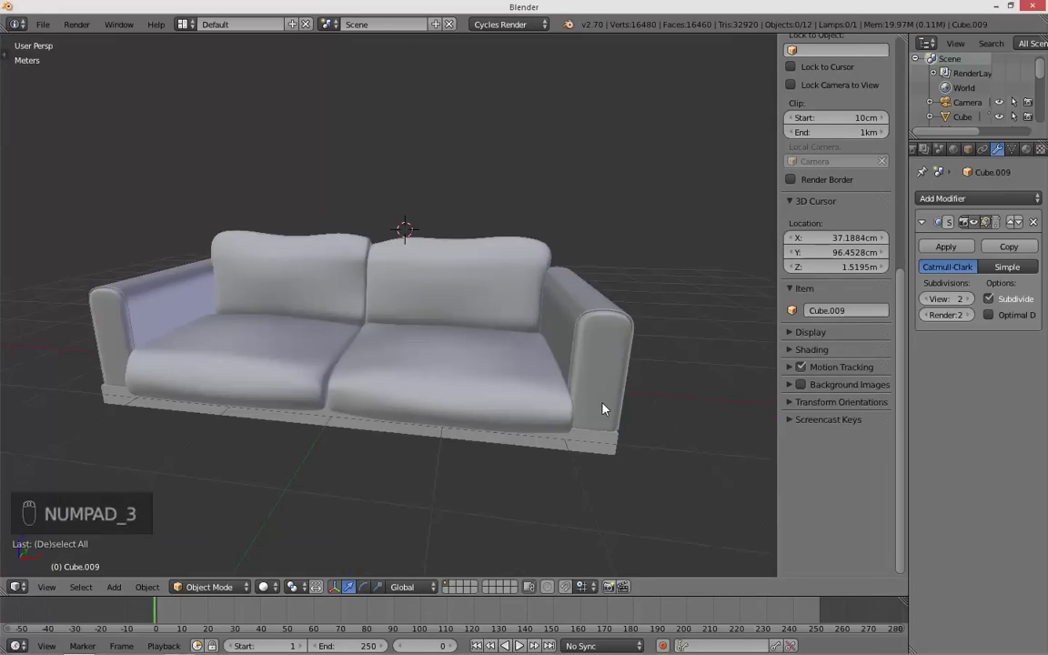
middle_drag(602, 410, 530, 404)
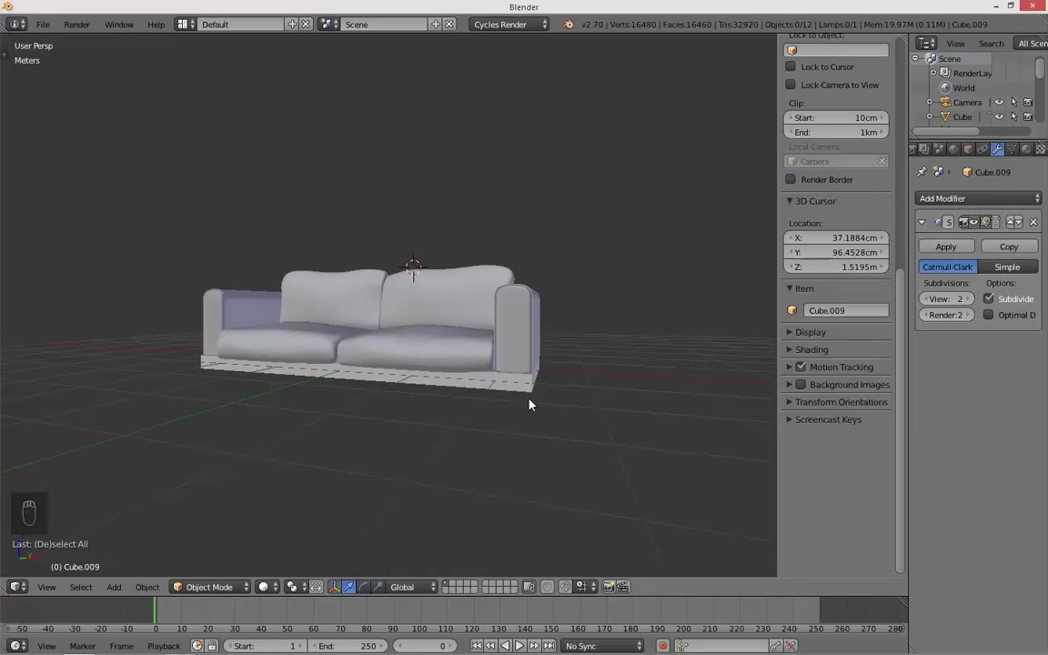
- Switch to the empty layer 2, snap the 3D cursor to the scene centre and add a cube there
key(KP_3)
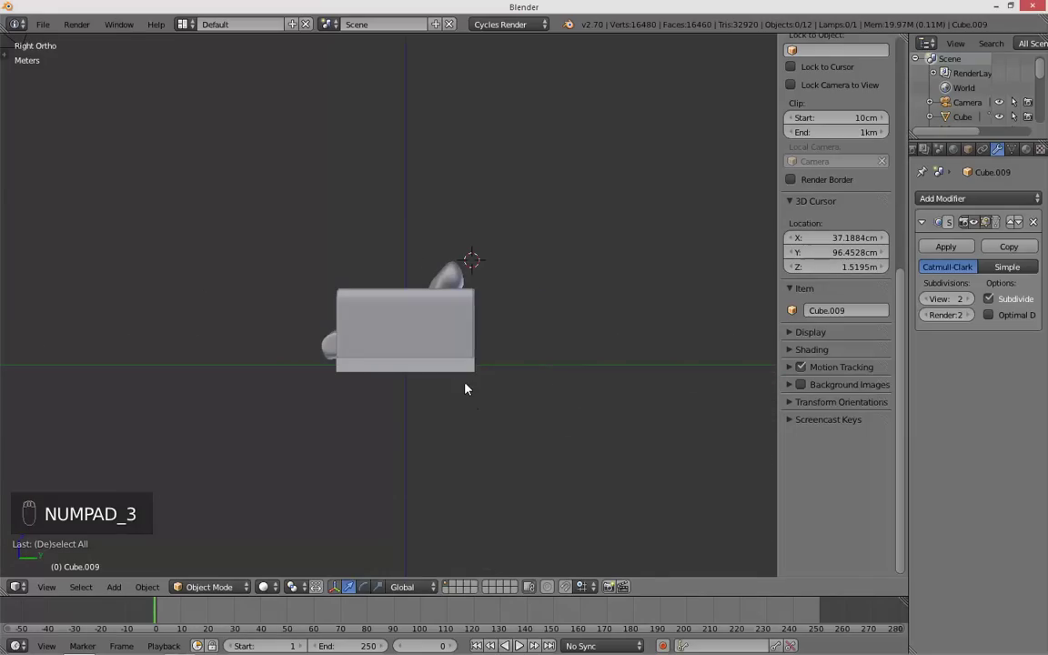
key(2)
key(shift+s)
click(468, 374)
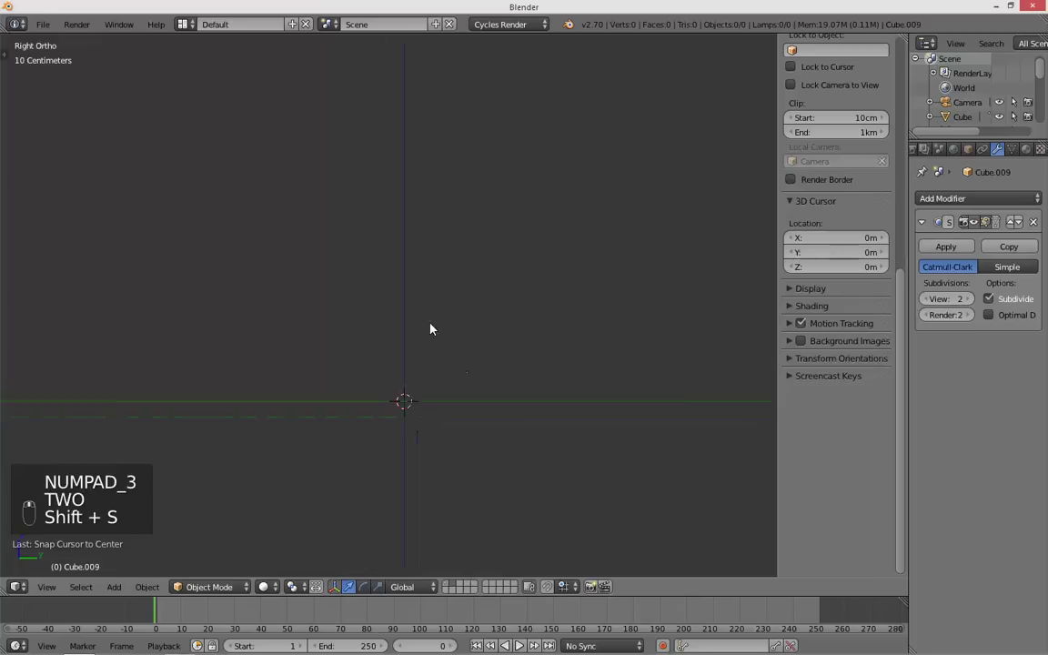
key(shift+a)
mouse_move(423, 306)
click(460, 320)
scroll(473, 324, down, 1)
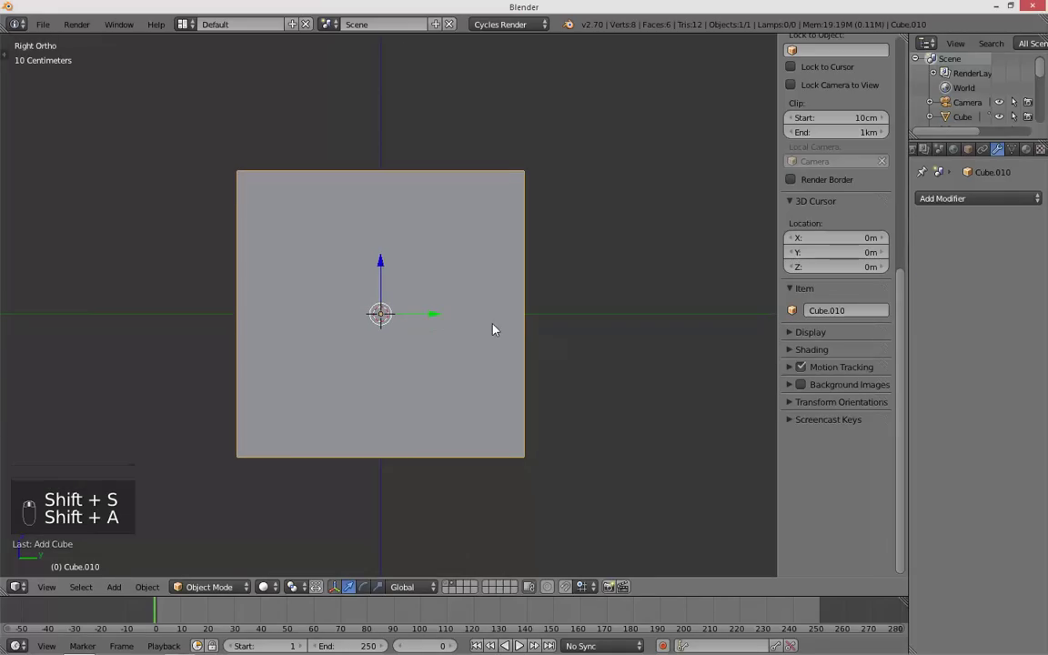
- Scale the cube along X into a thin upright slab
key(2)
scroll(427, 335, down, 1)
middle_drag(430, 338, 531, 379)
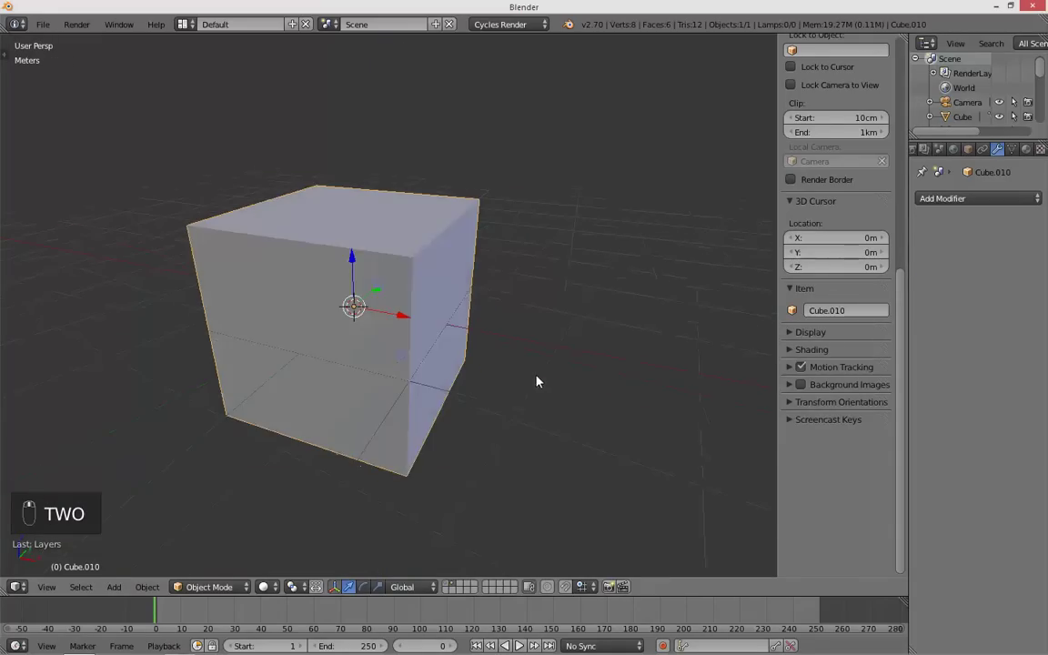
key(Tab)
key(Tab)
key(KP_7)
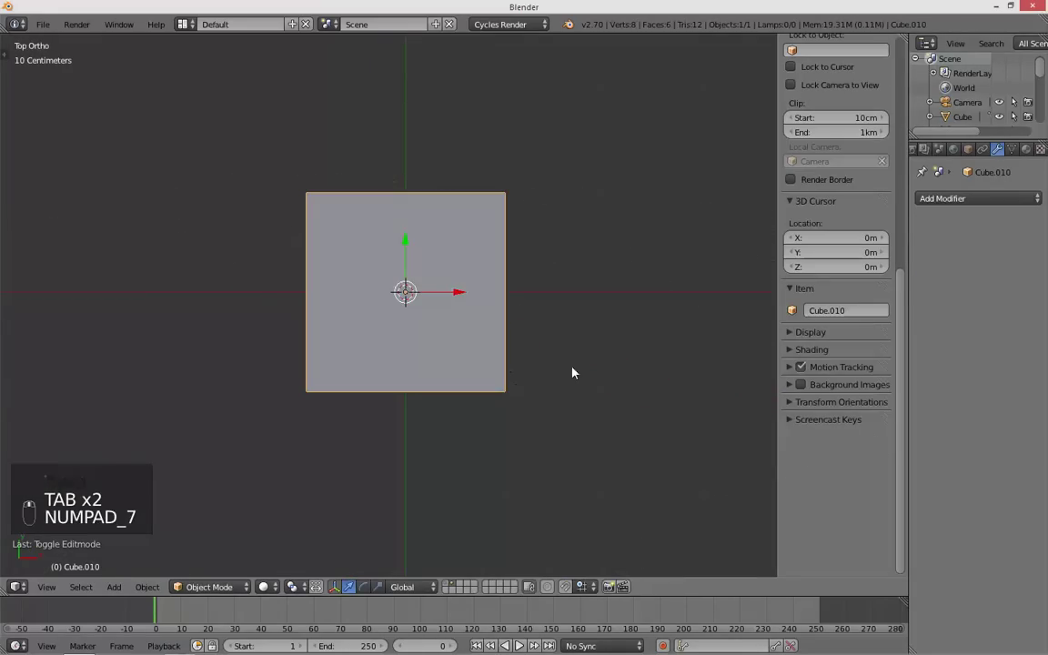
key(z)
key(s)
key(x)
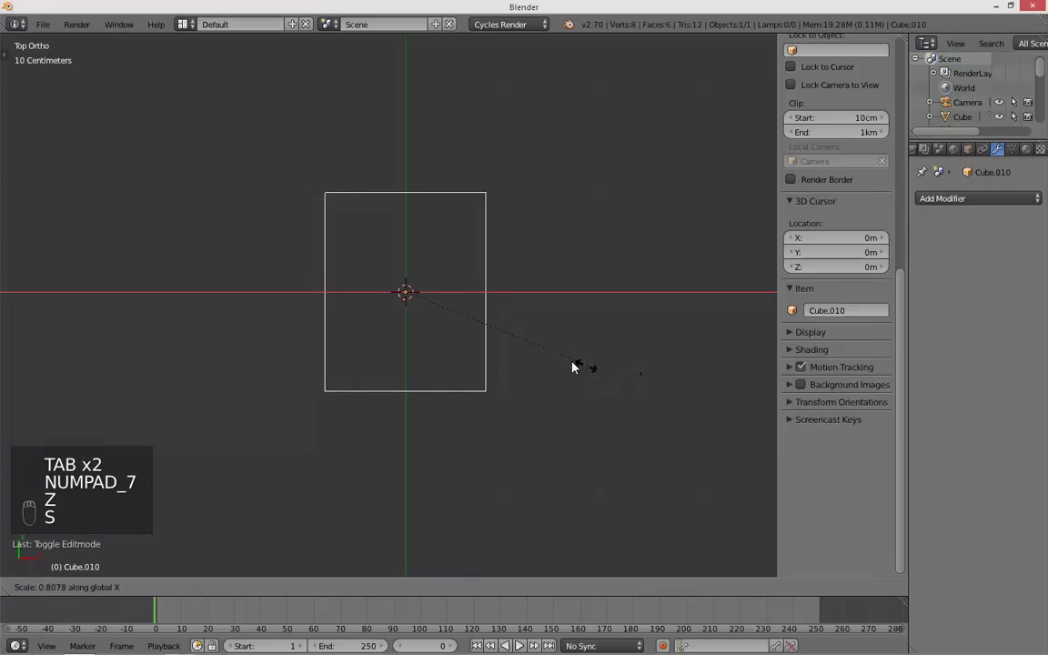
click(418, 323)
- Add a crosswise loop cut close to the slab's front end
key(Tab)
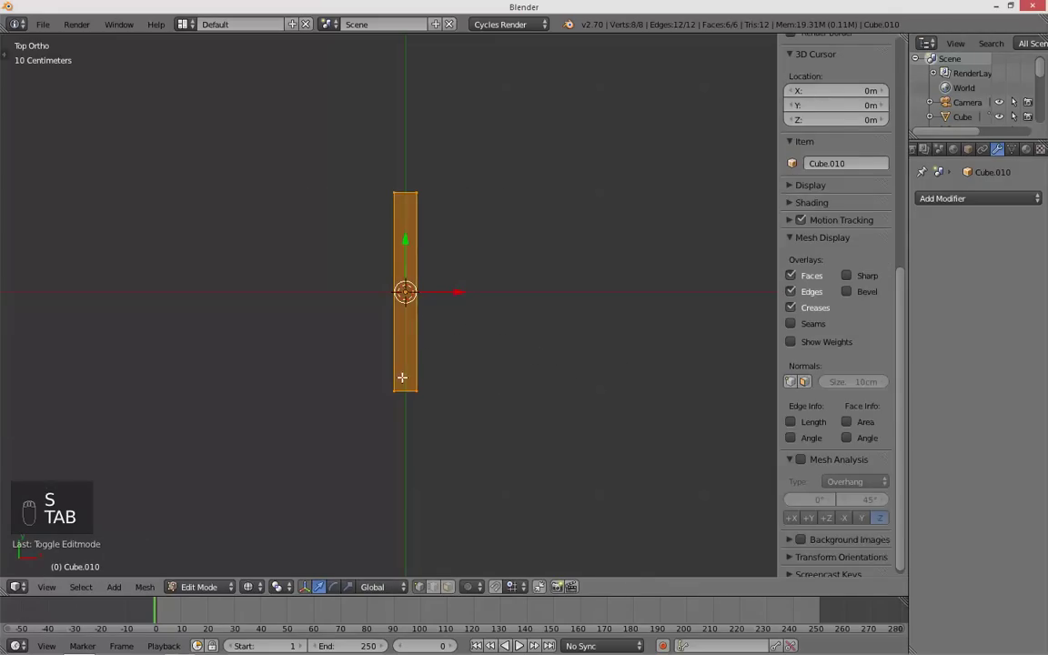
key(a)
key(a)
key(ctrl+r)
click(403, 361)
click(404, 360)
key(a)
- Extrude the small side face at the slab's front end about 2 m along negative X to form an L-shape
key(c)
click(405, 293)
right_click(402, 264)
drag(403, 260, 393, 332)
key(a)
key(c)
click(387, 375)
right_click(398, 387)
key(e)
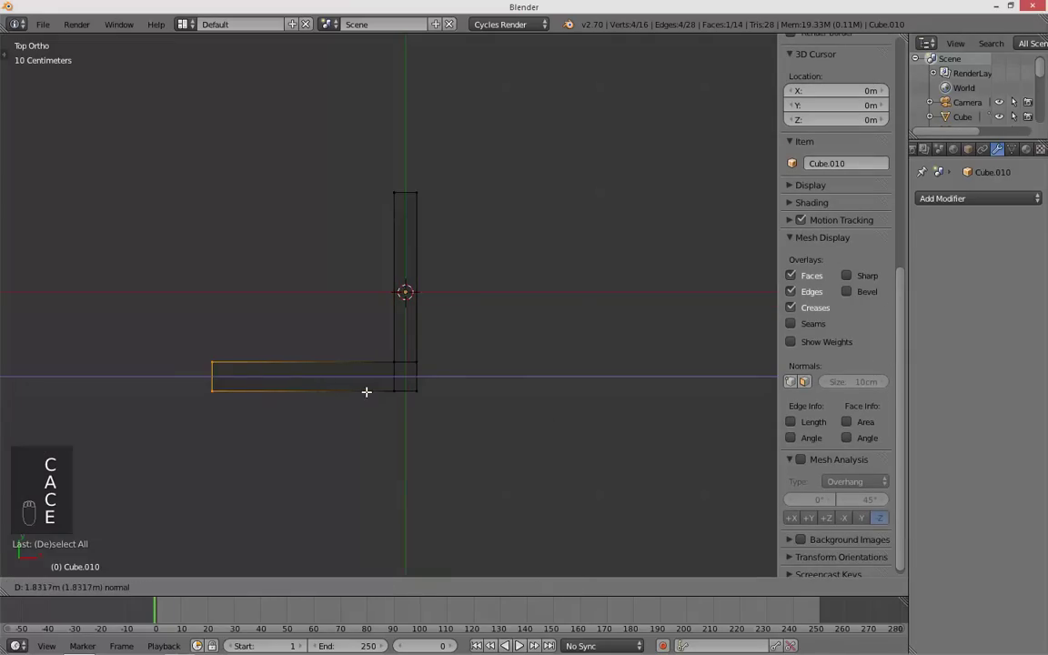
click(351, 392)
- Move the inner edges of the extruded arm about 7 cm along negative Y to thin the arm
key(a)
key(c)
key(g)
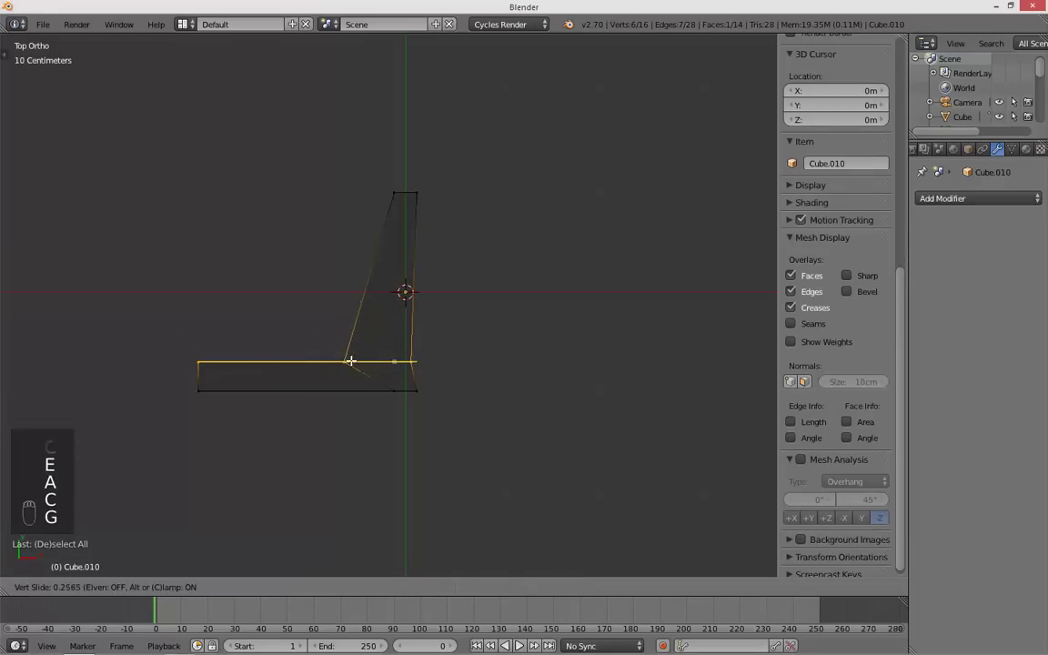
right_click(359, 361)
drag(335, 311, 331, 330)
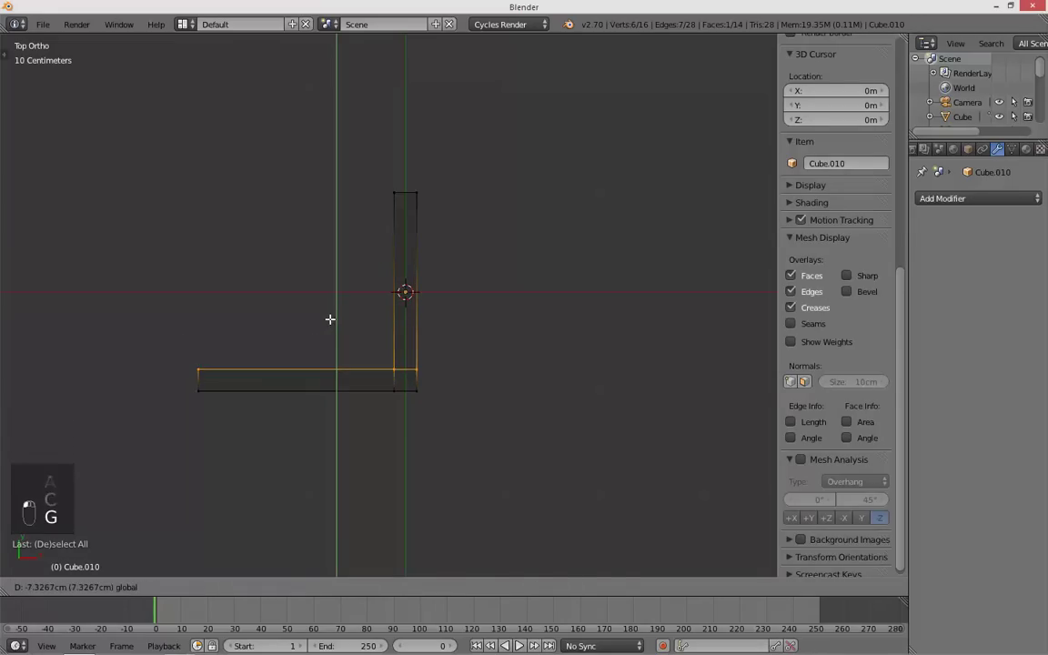
click(330, 318)
key(Tab)
key(z)
mouse_move(358, 344)
middle_down()
mouse_move(375, 351)
mouse_move(364, 326)
middle_up()
- Raise the bottom edges at the free ends of both arms along Z, nearly to the top, to taper the L-shaped foot
key(Tab)
key(a)
key(a)
key(z)
key(c)
click(287, 365)
middle_drag(293, 366, 484, 390)
key(z)
drag(340, 317, 324, 242)
key(KP_1)
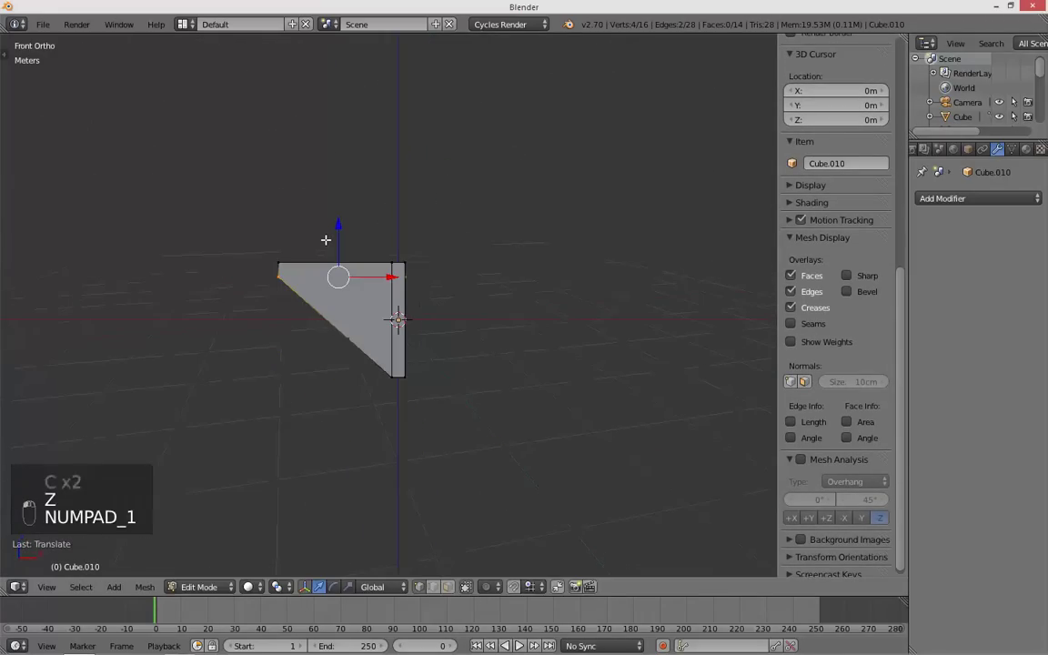
- Add a crosswise loop cut at the middle of the arm that runs along negative X
key(a)
key(a)
key(ctrl+r)
click(340, 305)
click(340, 305)
key(a)
- Add a matching crosswise loop cut at the middle of the arm that runs along Y
middle_drag(377, 339, 306, 344)
key(ctrl+r)
click(389, 301)
key(ctrl+z)
key(ctrl+r)
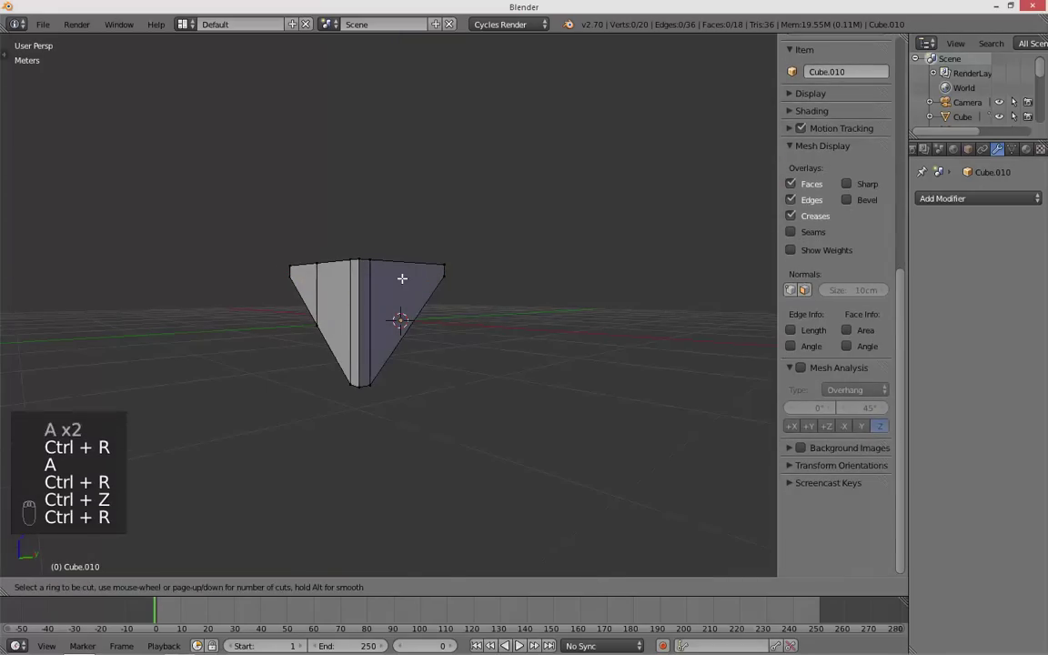
click(393, 271)
click(393, 271)
key(a)
- Select the middle edge loops of both arms and try to scale them together
middle_drag(448, 319, 416, 348)
key(z)
key(c)
drag(406, 329, 405, 259)
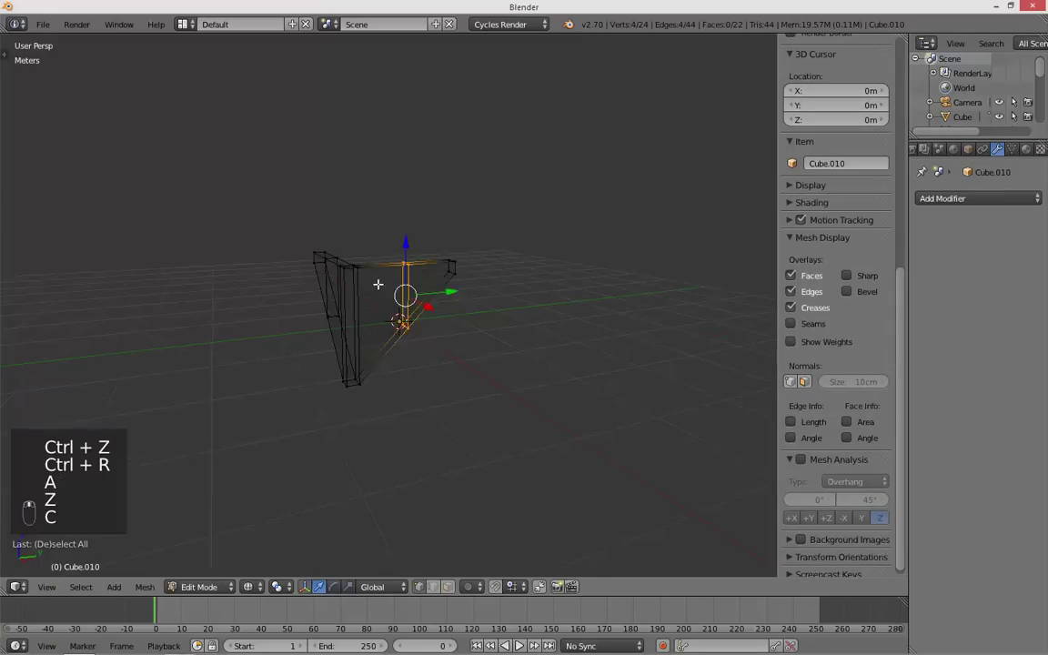
right_click(405, 234)
key(z)
middle_drag(328, 339, 399, 351)
key(z)
key(c)
drag(323, 341, 322, 270)
right_click(336, 271)
key(z)
key(KP_1)
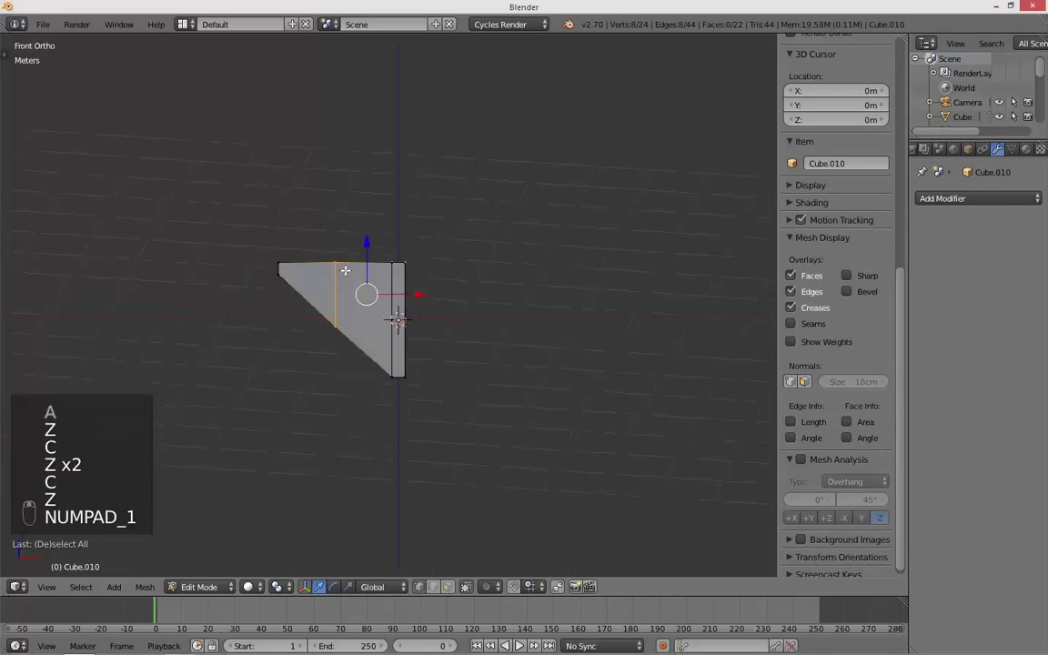
key(s)
right_click(545, 338)
- Deselect the top vertices of both middle loops and raise their bottom edges along Z to bend the undersides inward
key(z)
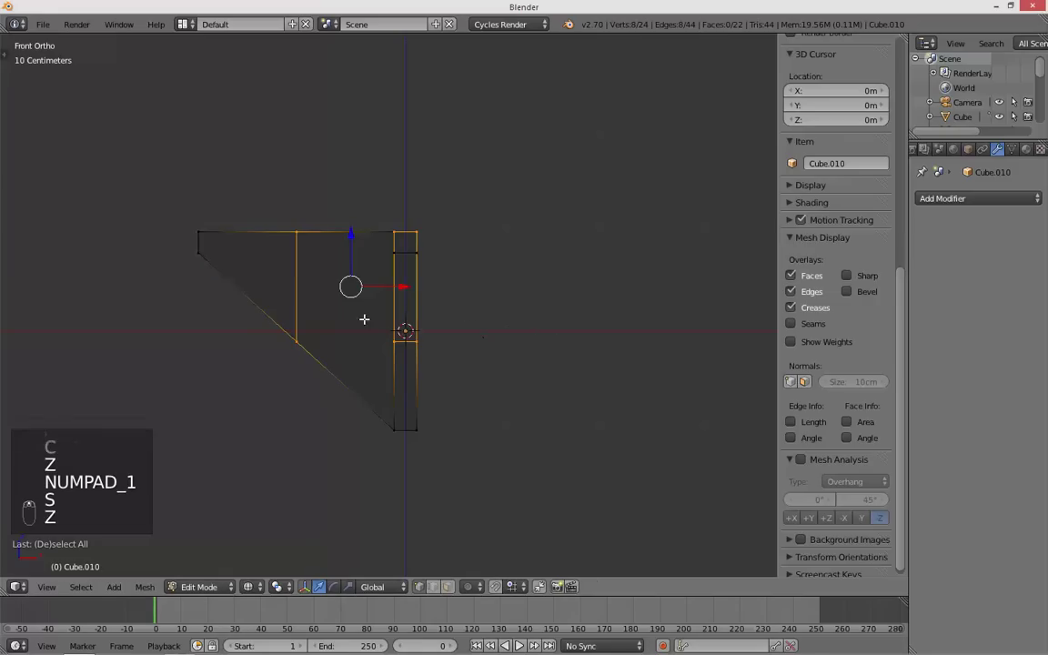
key(c)
key(z)
mouse_move(506, 271)
middle_down()
mouse_move(445, 319)
mouse_move(406, 286)
mouse_move(443, 284)
middle_up()
key(z)
key(c)
middle_click(411, 258)
right_click(389, 278)
key(z)
key(KP_1)
drag(350, 292, 356, 236)
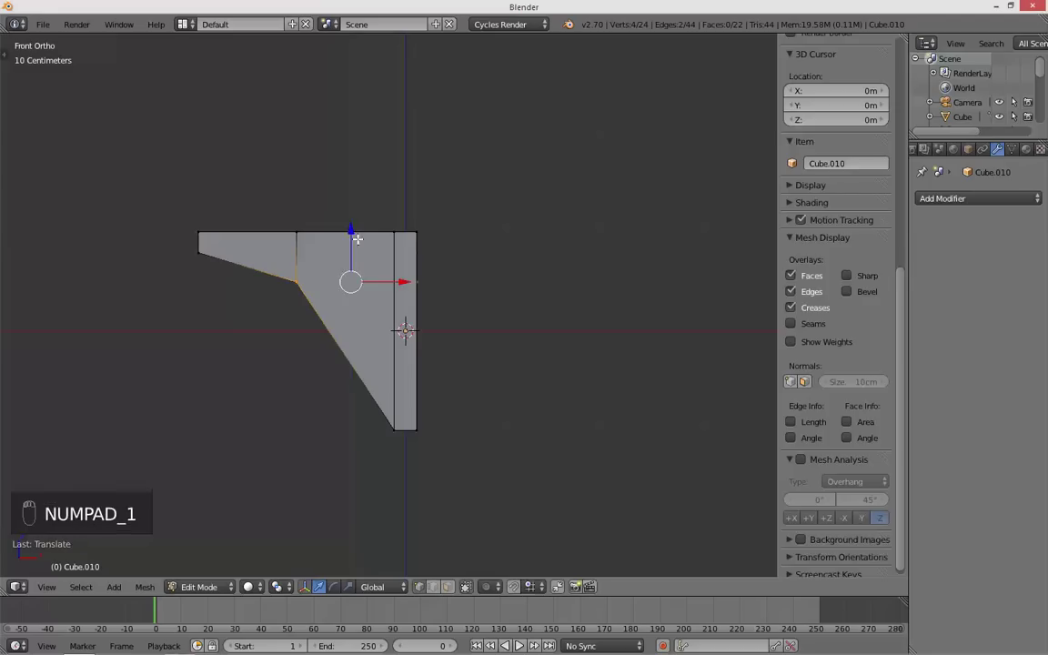
key(a)
key(c)
click(298, 285)
right_click(300, 284)
key(a)
key(Tab)
middle_drag(484, 348, 406, 365)
key(a)
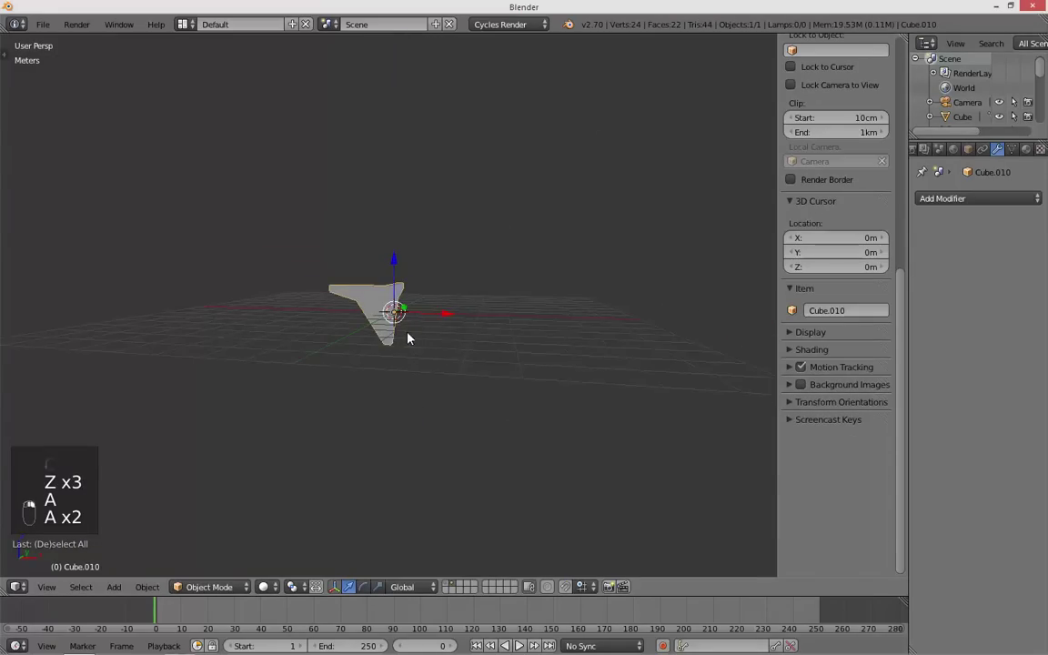
- Lower the bottom face at the foot's corner 1 m along Z to lengthen the leg
key(KP_1)
key(Tab)
key(z)
key(a)
key(a)
key(c)
click(401, 374)
right_click(385, 342)
drag(398, 348, 406, 394)
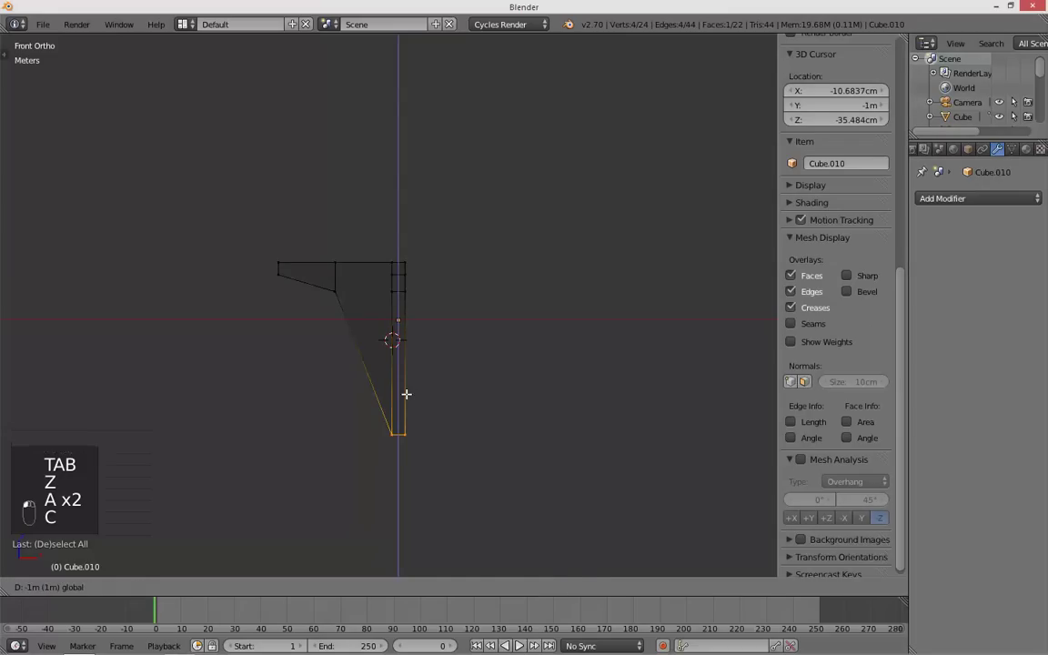
key(Tab)
key(z)
key(a)
mouse_move(482, 393)
middle_down()
mouse_move(379, 409)
mouse_move(399, 328)
middle_up()
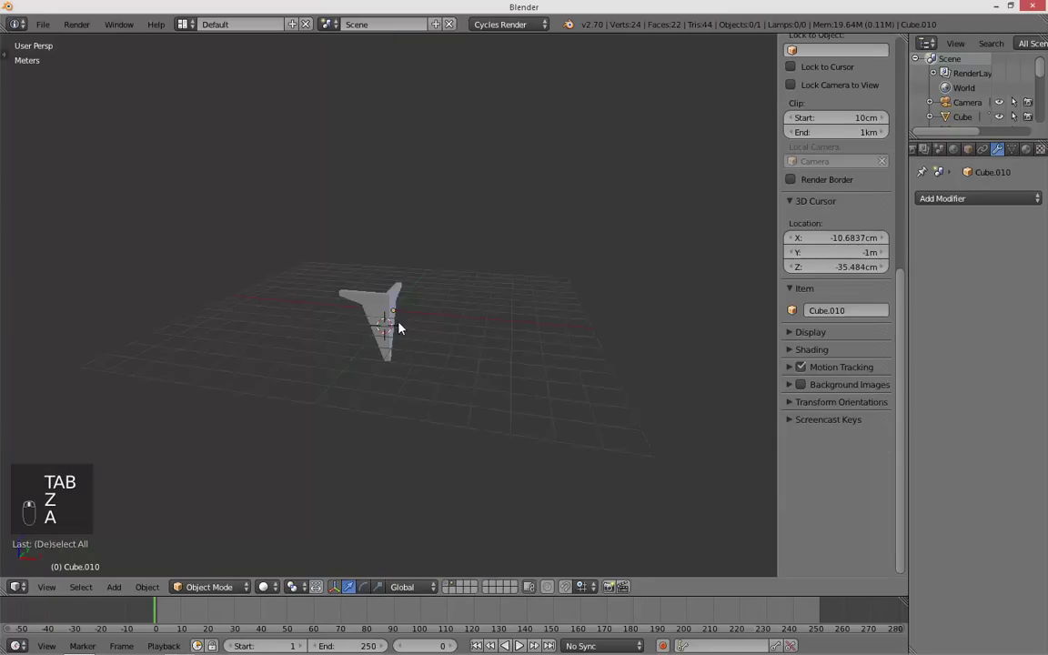
middle_drag(513, 344, 477, 325)
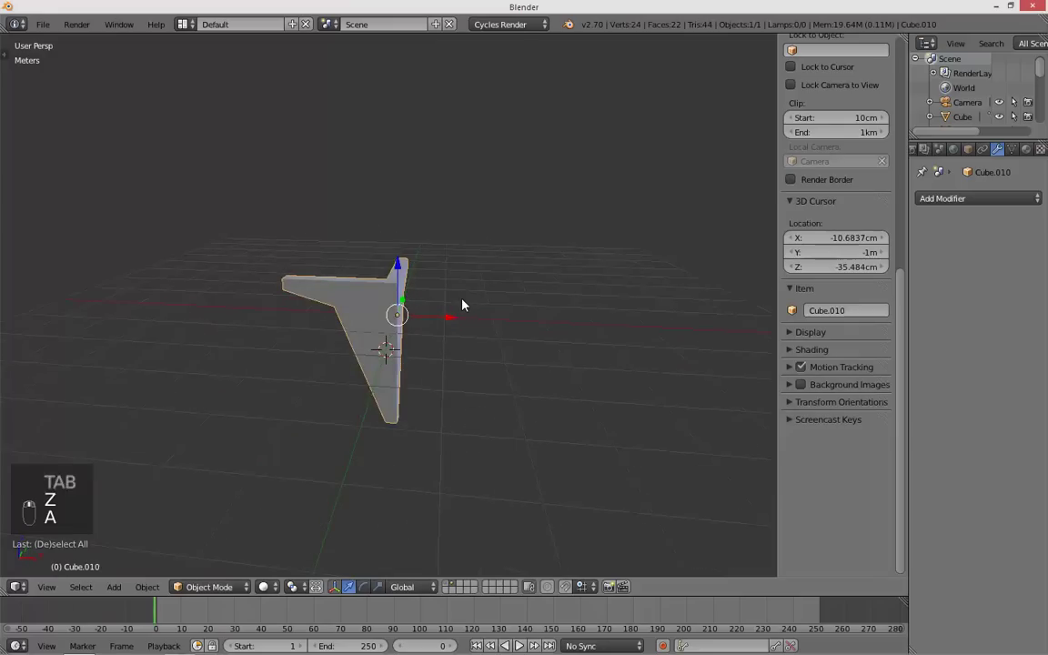
key(KP_1)
key(Tab)
key(z)
key(a)
key(c)
click(294, 281)
key(z)
mouse_move(293, 281)
middle_down()
mouse_move(297, 320)
mouse_move(400, 307)
middle_up()
key(z)
key(c)
click(413, 292)
key(z)
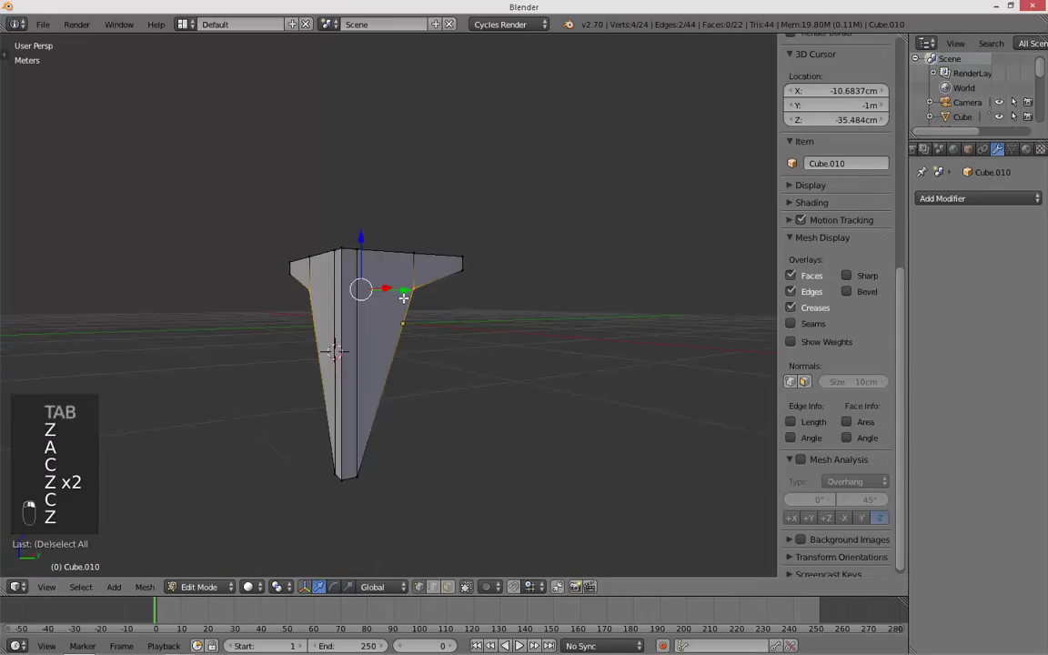
key(KP_1)
scroll(298, 300, up, 5)
key(a)
key(a)
- Try to move the bottom edge of the X arm's middle loop 20 cm along X toward the corner
key(z)
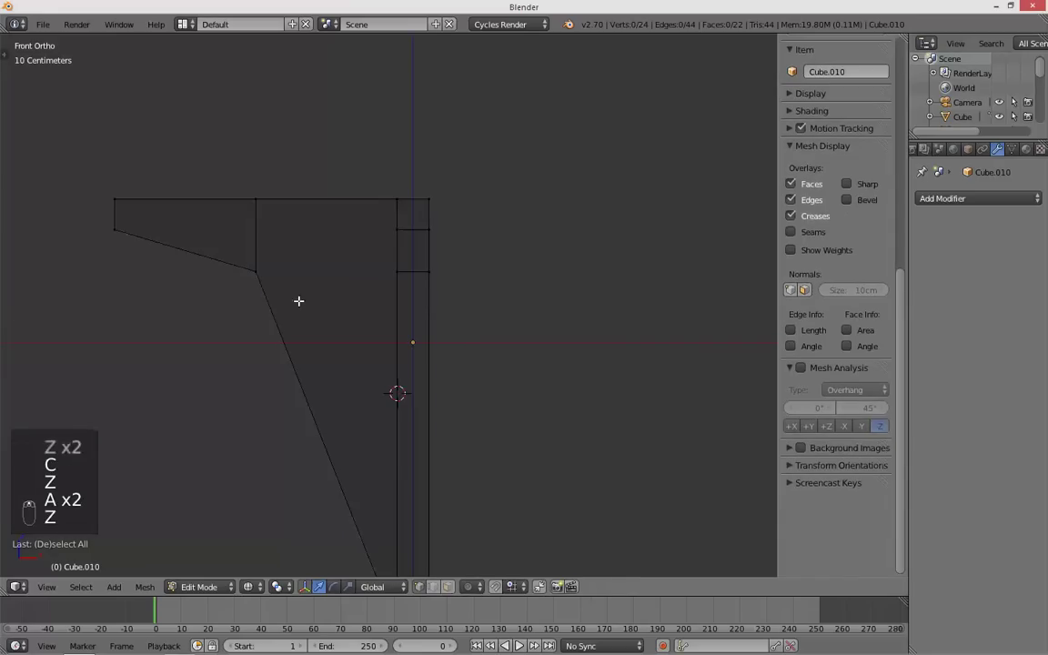
click(257, 272)
key(g)
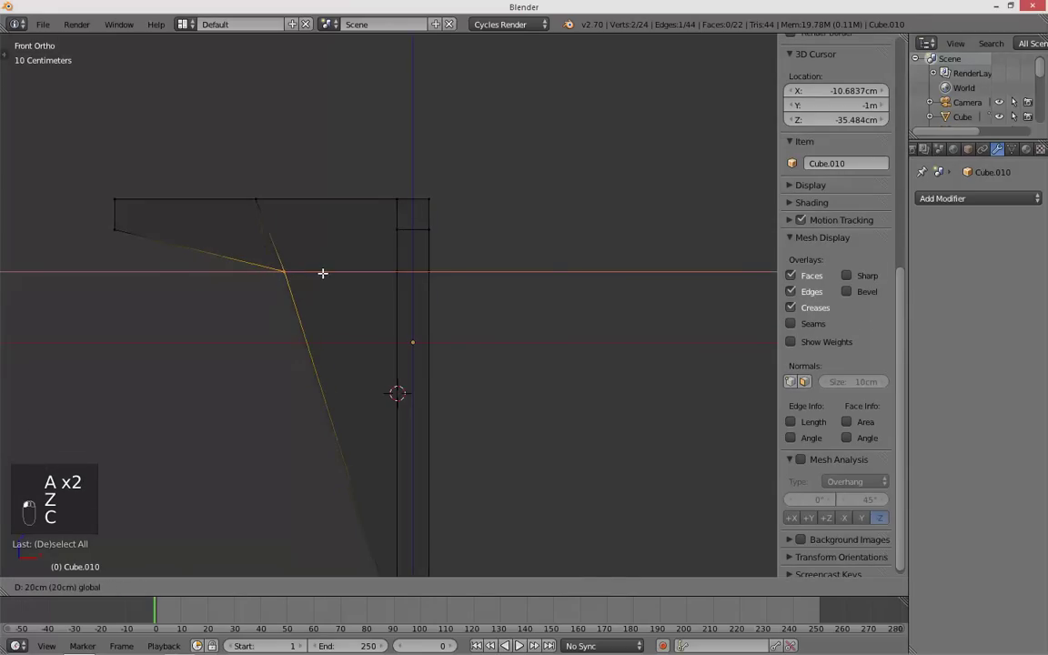
drag(320, 274, 322, 273)
key(z)
key(z)
key(z)
middle_drag(320, 306, 264, 330)
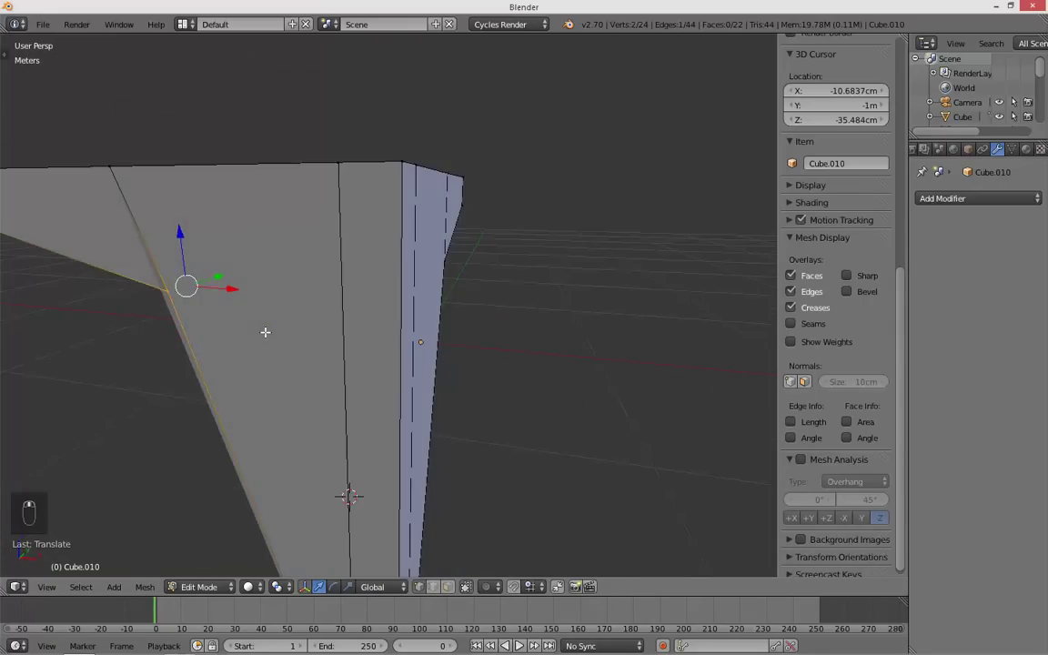
key(ctrl+z)
- Add the top vertices to the selection and move the X arm's whole middle loop along X toward the corner
key(KP_3)
key(KP_1)
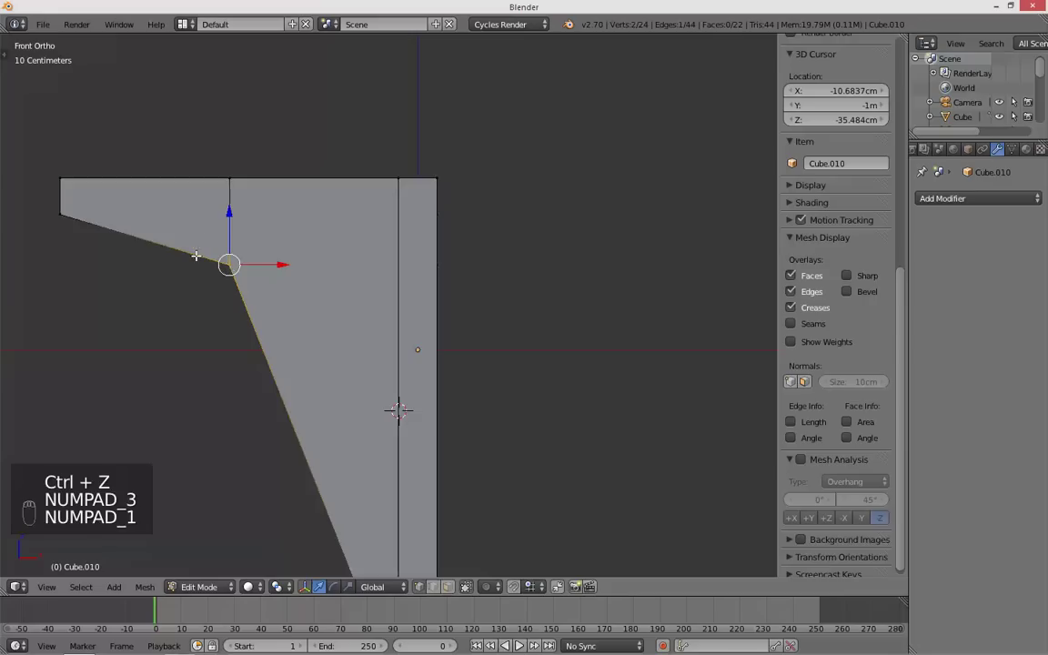
key(z)
key(c)
click(235, 180)
right_click(235, 179)
drag(266, 224, 461, 264)
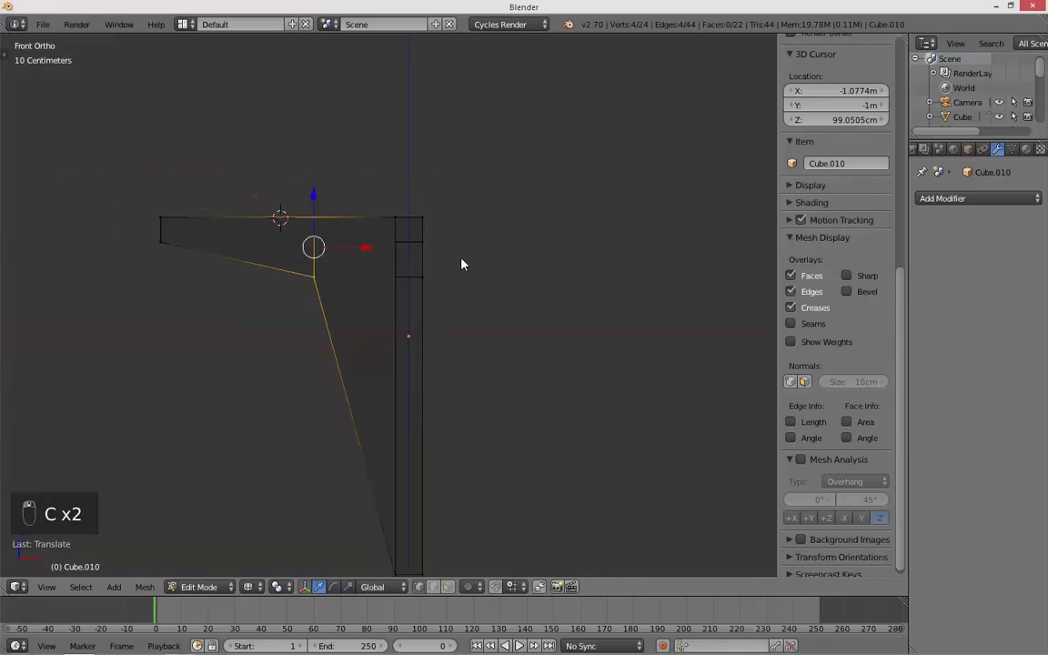
key(Tab)
key(z)
middle_drag(460, 264, 353, 275)
- Move the Y arm's whole middle loop along negative Y toward the corner, and select the foot in Object Mode
key(Tab)
key(KP_1)
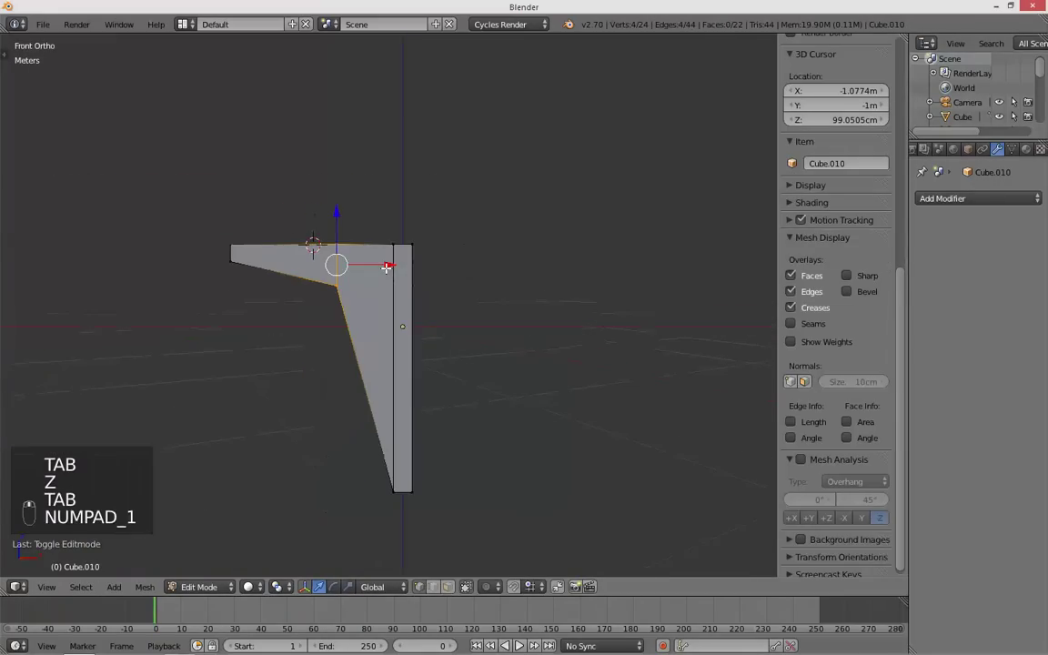
key(KP_3)
scroll(425, 281, up, 3)
key(z)
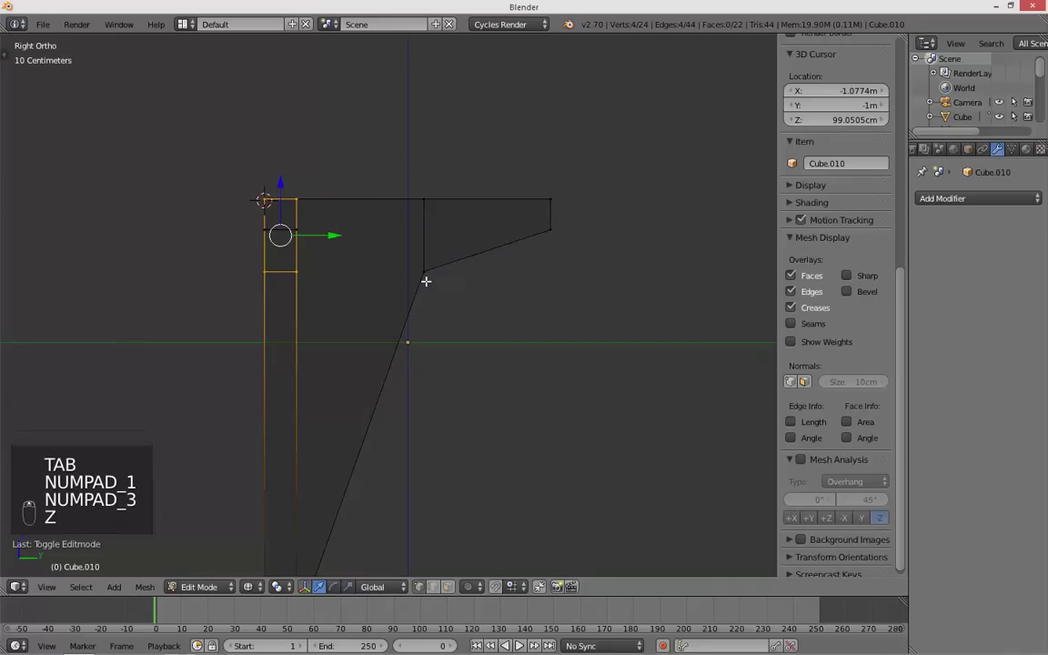
key(a)
key(c)
drag(425, 281, 425, 196)
right_click(424, 236)
key(Tab)
key(z)
mouse_move(304, 328)
middle_down()
mouse_move(397, 307)
mouse_move(509, 353)
mouse_move(335, 335)
middle_up()
key(a)
right_click(335, 335)
middle_drag(454, 364, 439, 427)
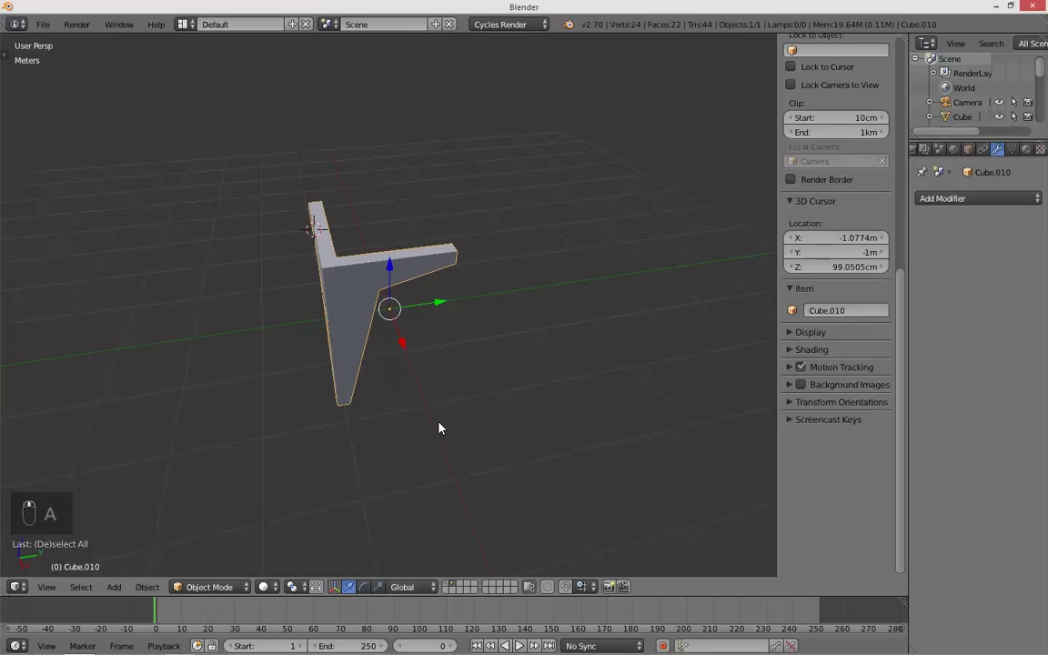
- Move the foot to layer 1 and show that layer with the sofa
key(m)
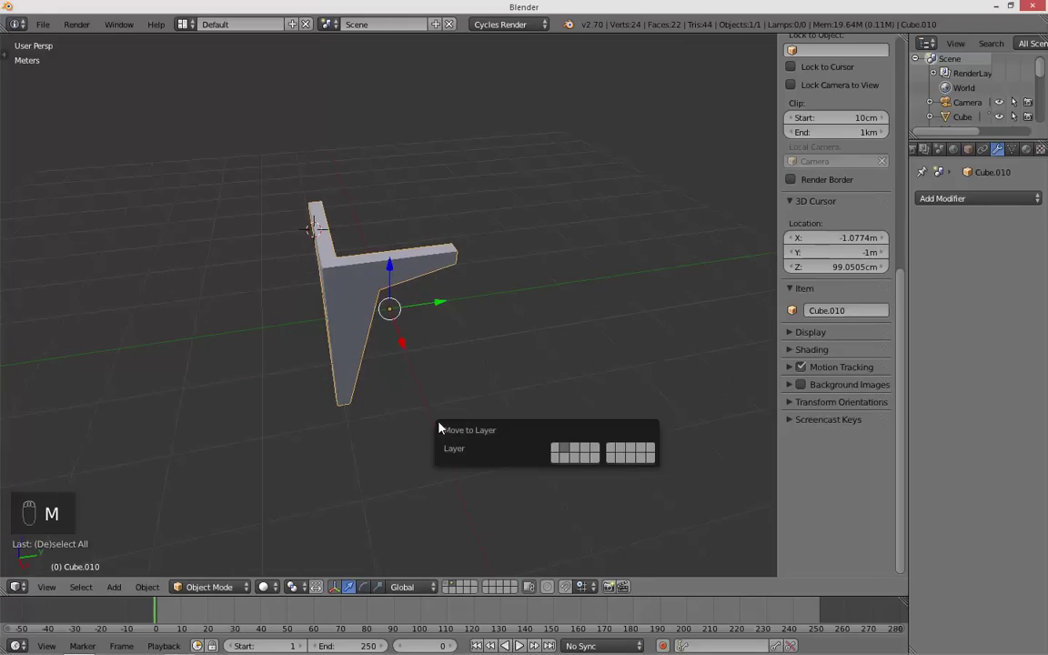
key(2)
key(KP_1)
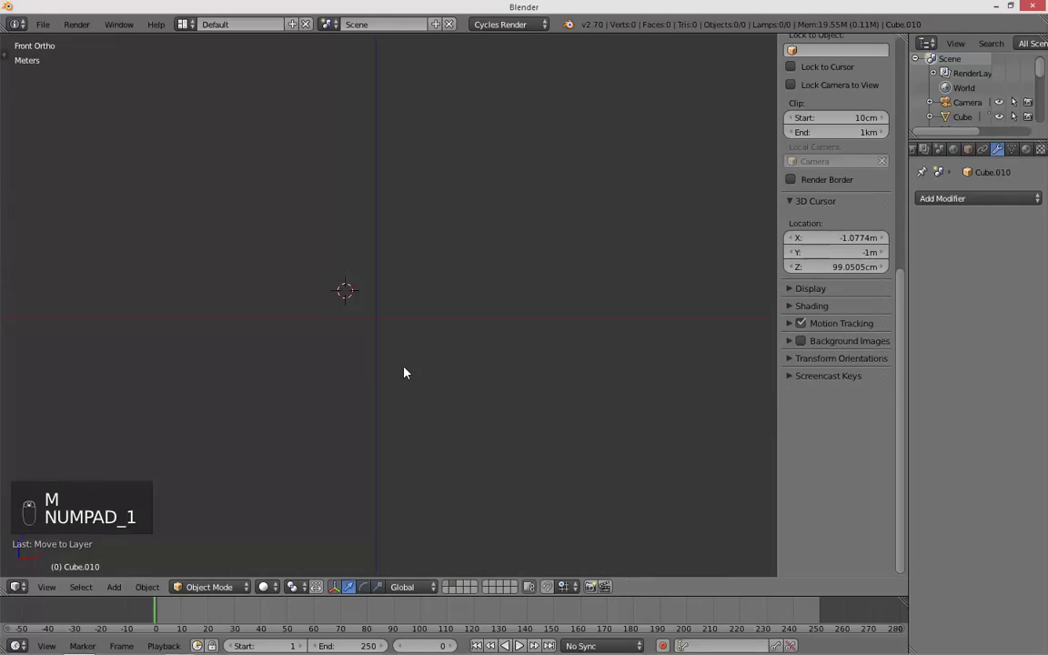
key(1)
- Scale the foot down uniformly to a size that suits the sofa
key(s)
click(398, 351)
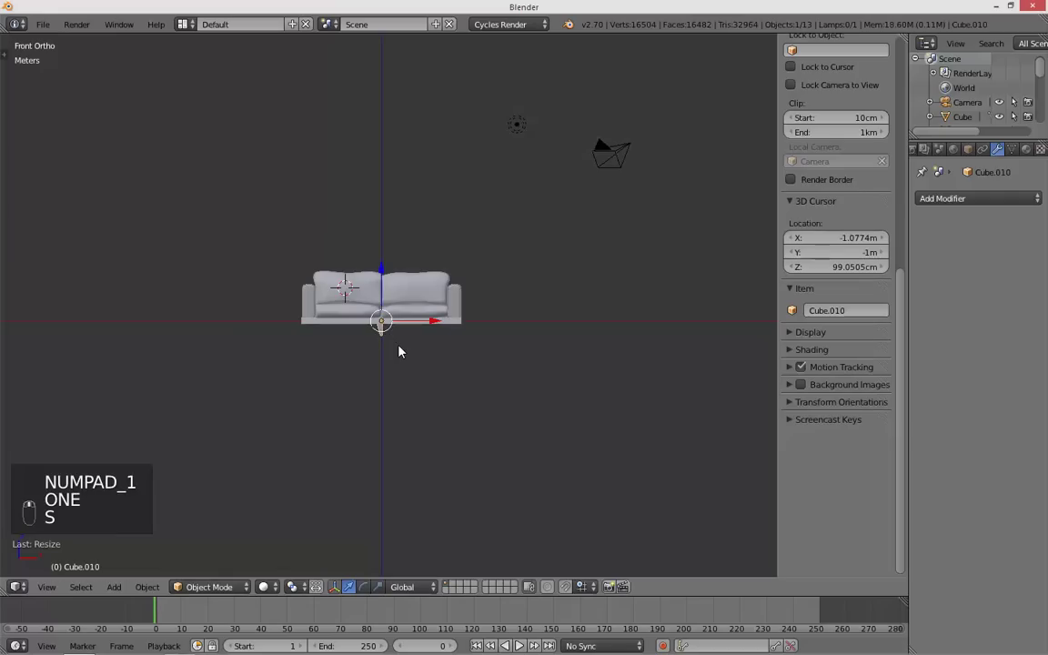
key(ctrl+KP_7)
scroll(382, 372, up, 6)
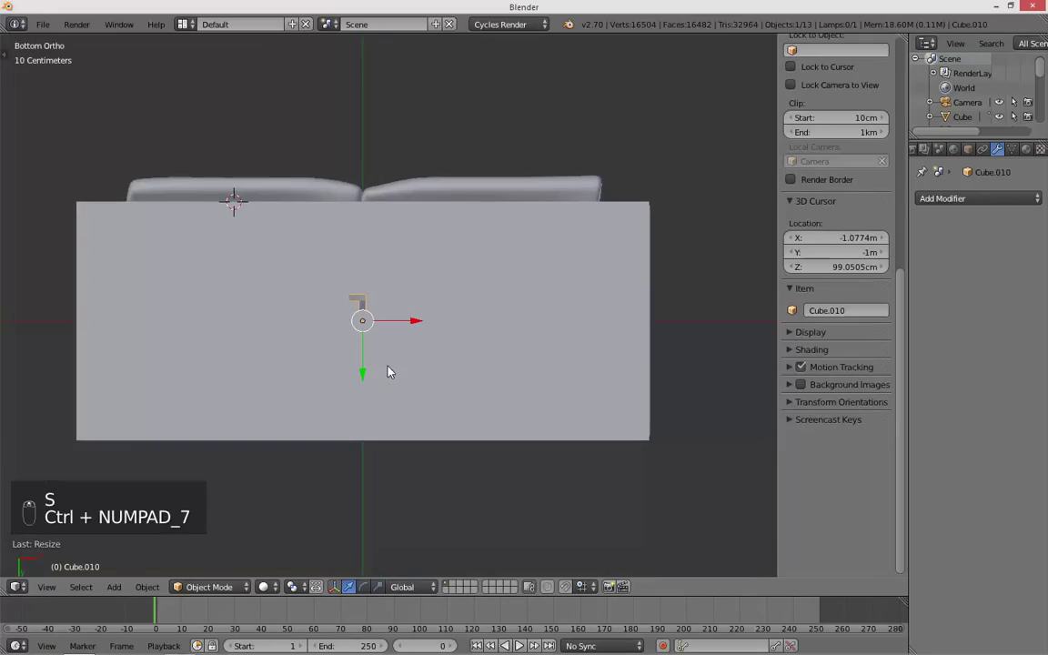
key(KP_3)
key(KP_7)
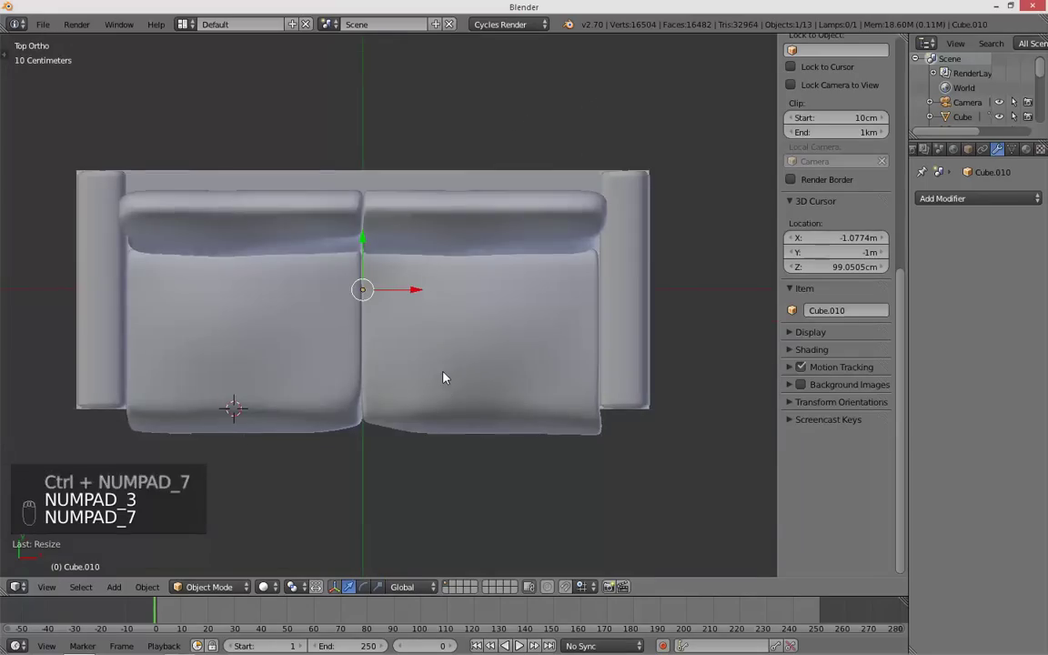
key(KP_1)
scroll(414, 419, up, 2)
key(z)
shift+middle_drag(527, 475, 454, 421)
key(s)
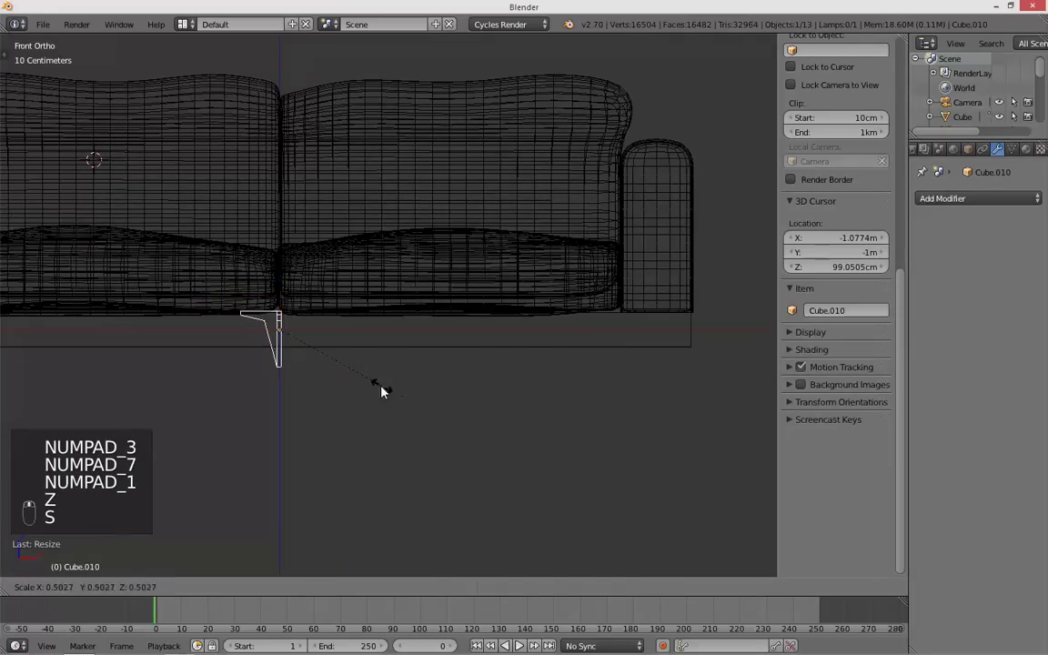
click(380, 378)
key(z)
scroll(381, 378, down, 3)
key(s)
- Move the foot about 2.25 m along X and 26 cm down, beneath the armrest at the positive X end
key(g)
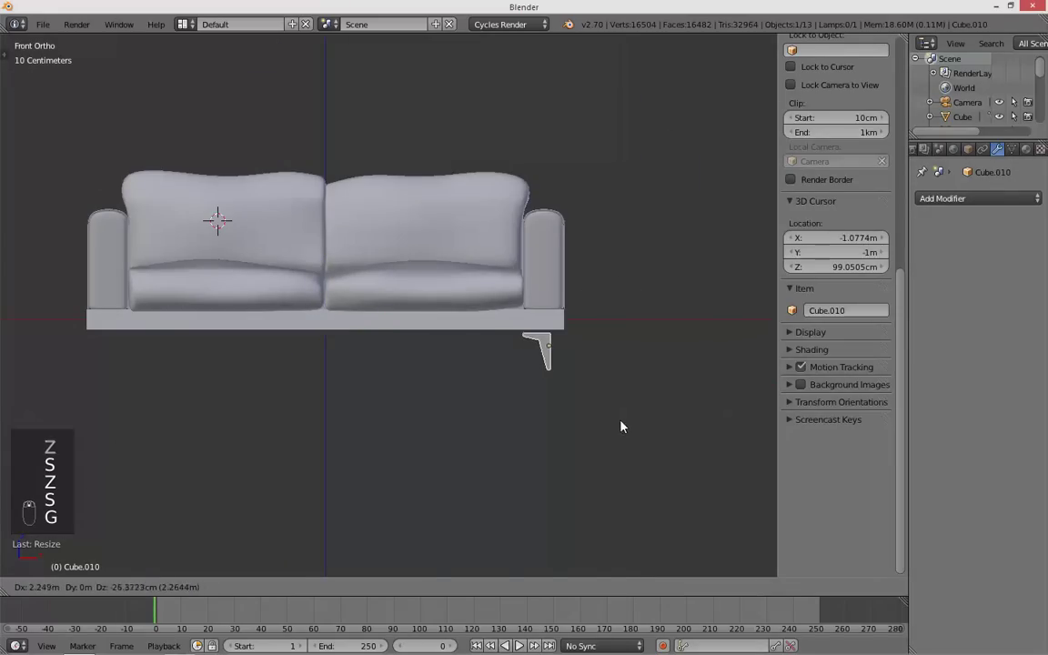
click(620, 426)
scroll(562, 440, down, 1)
middle_drag(563, 441, 491, 401)
- Move the foot along negative Y to the front corner of the sofa base
key(g)
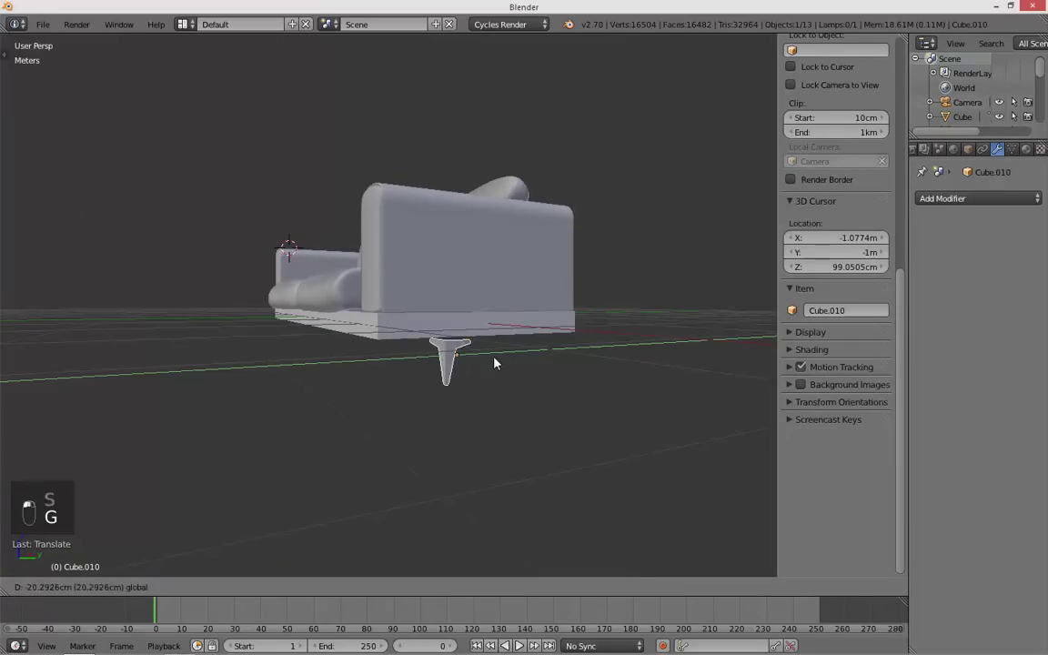
drag(458, 371, 459, 371)
middle_drag(460, 371, 591, 447)
key(s)
right_click(585, 437)
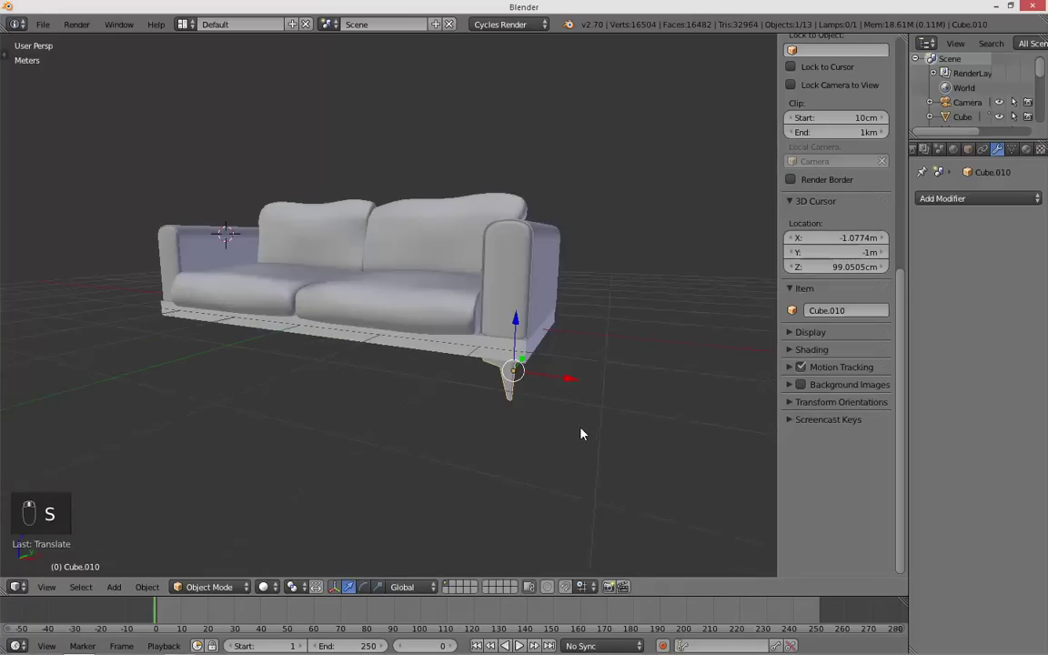
- Examine the foot's placement under the sofa from the camera, from below and in wireframe
key(KP_0)
key(KP_0)
middle_drag(529, 449, 390, 423)
key(ctrl+KP_7)
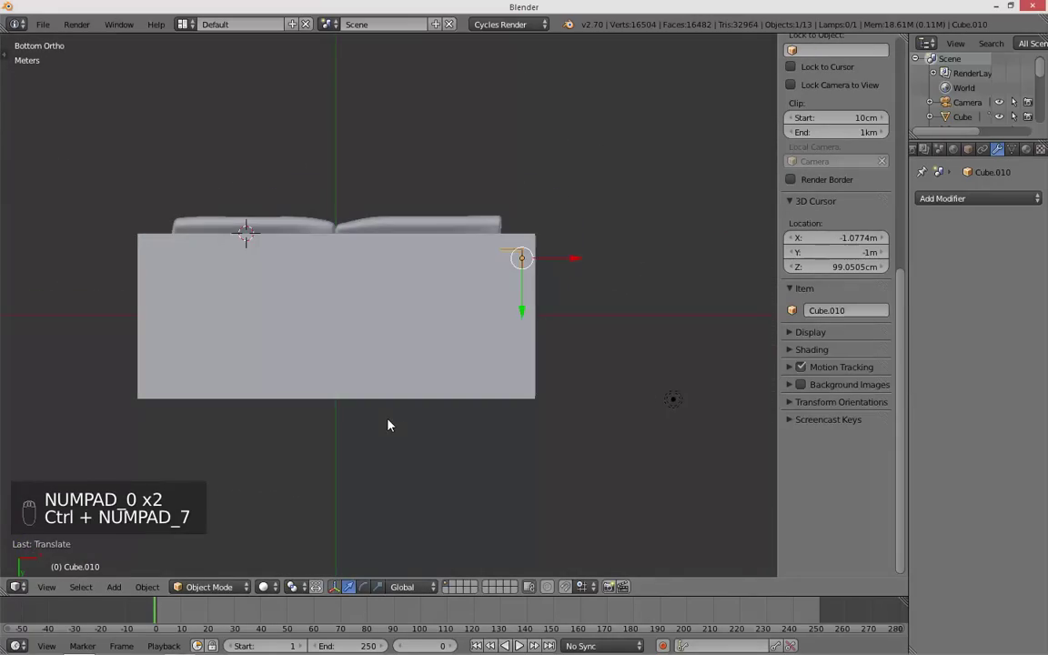
key(z)
middle_drag(457, 334, 510, 467)
key(z)
key(KP_7)
- Raise the foot along Z until its top meets the underside of the sofa base
key(KP_1)
scroll(510, 456, up, 5)
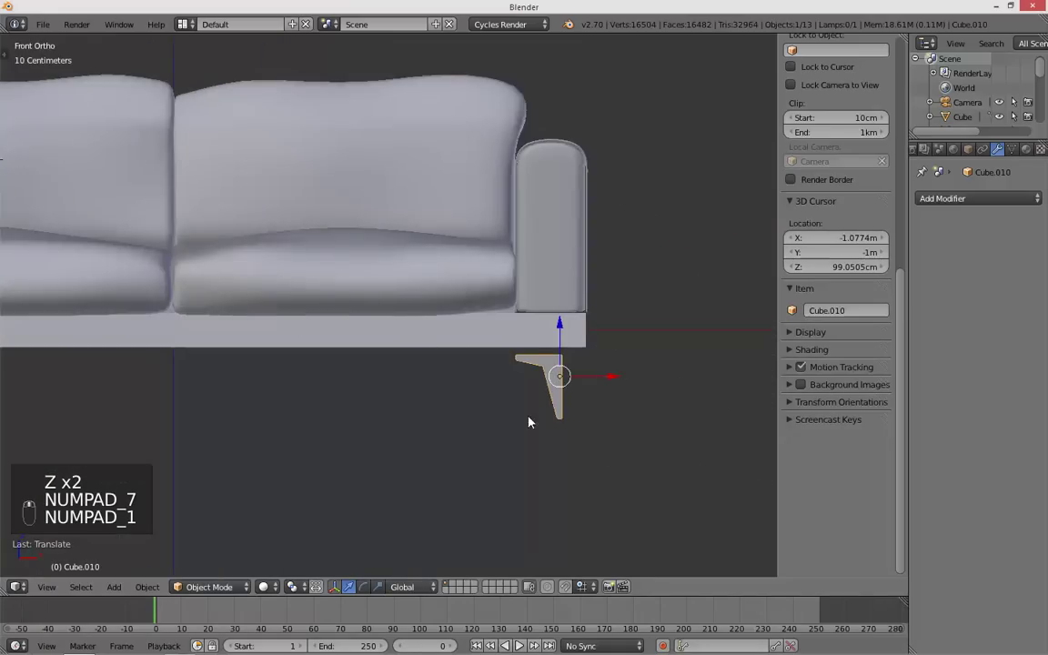
key(z)
drag(459, 316, 448, 303)
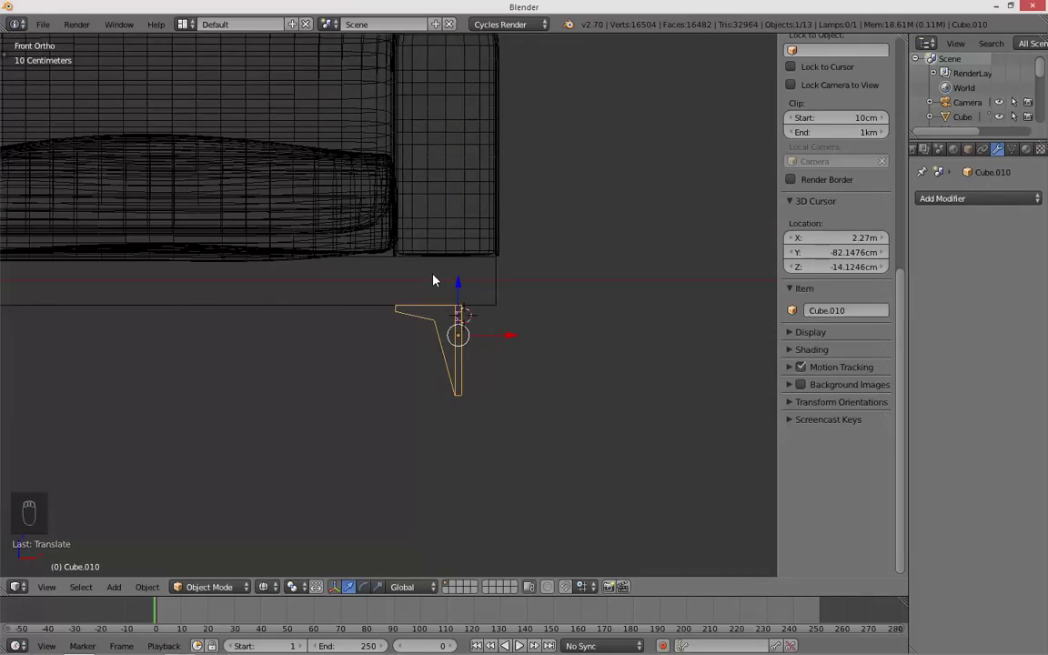
key(ctrl+KP_7)
key(z)
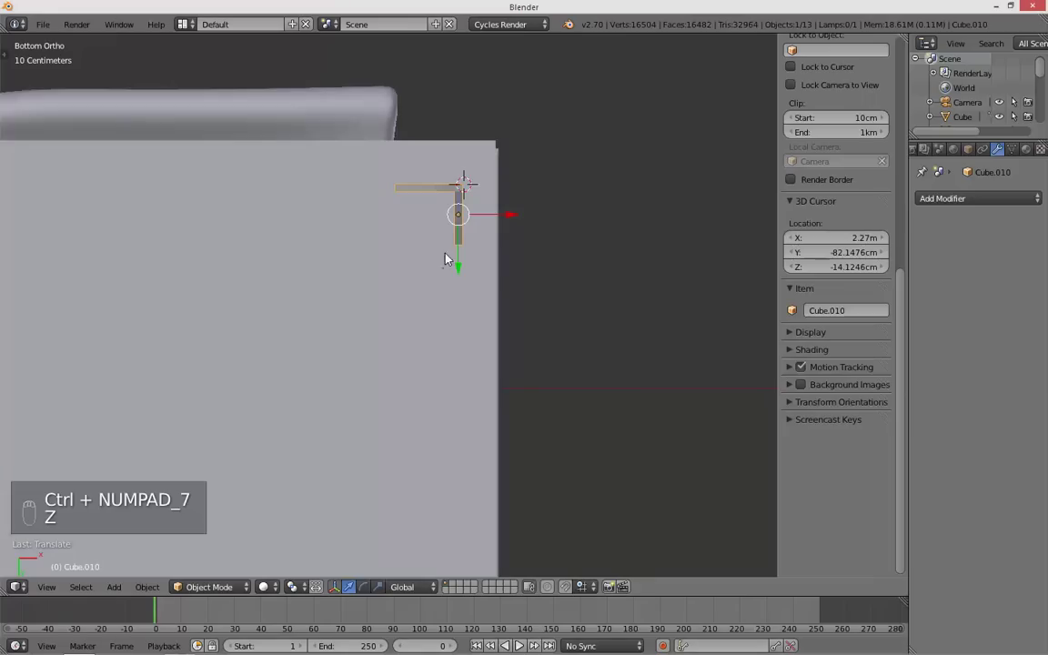
- Shift the foot horizontally closer to the front corner of the sofa base at the positive X end
key(g)
click(478, 294)
key(z)
key(g)
click(496, 275)
key(z)
key(g)
click(501, 276)
- Duplicate the foot, mirrored along Y with a scale of -1, and place the copy at the rear corner of the base
scroll(507, 293, down, 4)
shift+middle_drag(495, 338, 497, 298)
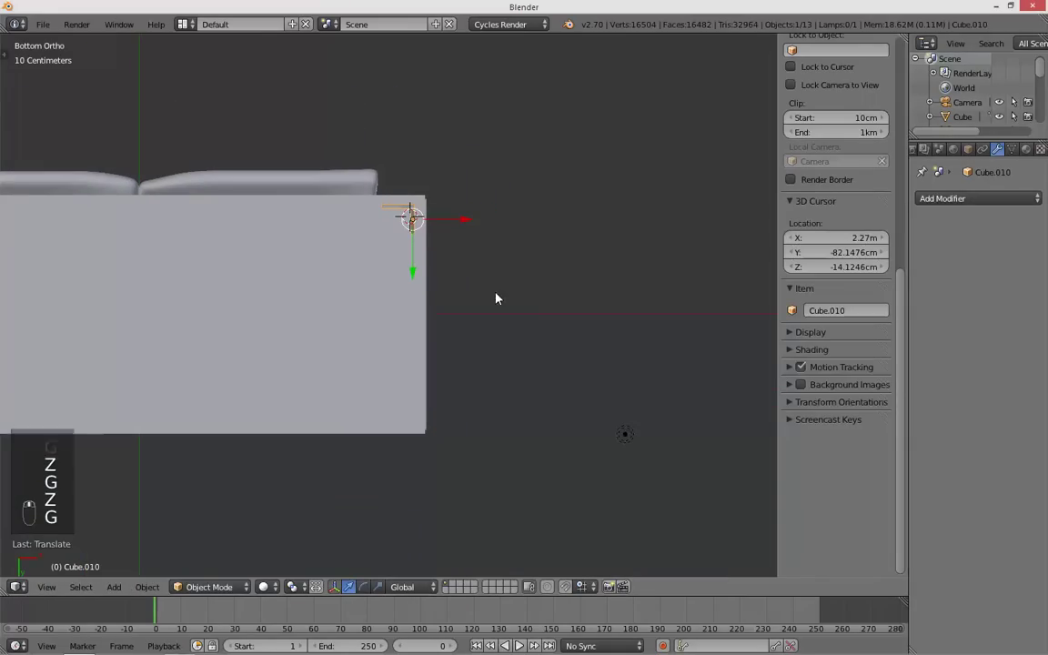
key(shift+d)
right_click(523, 346)
key(s)
text(y-1)
click(523, 346)
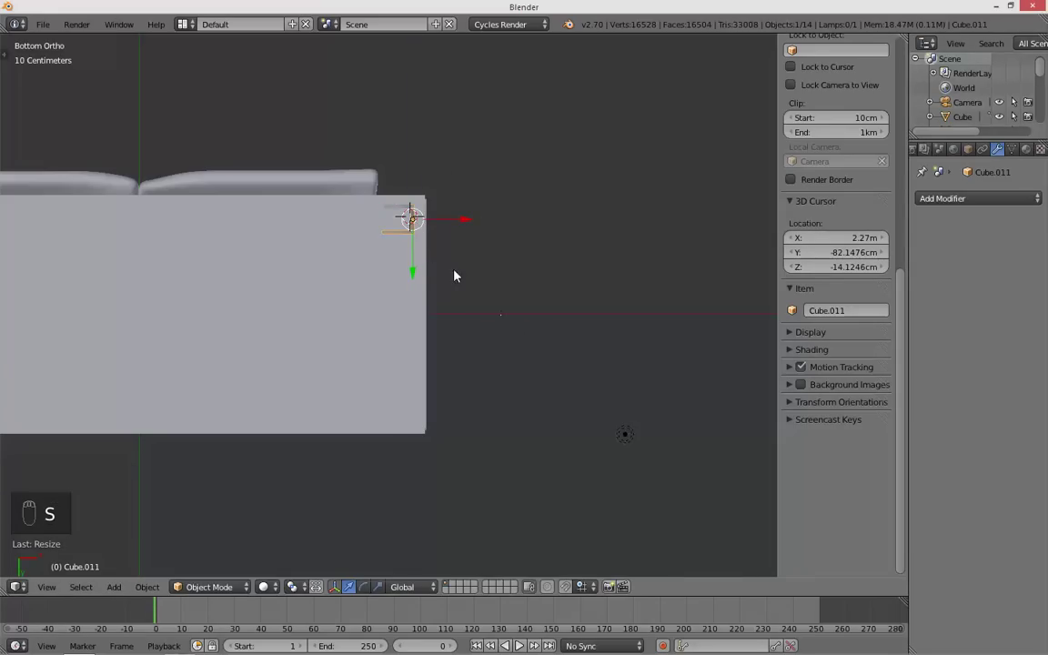
drag(415, 271, 413, 448)
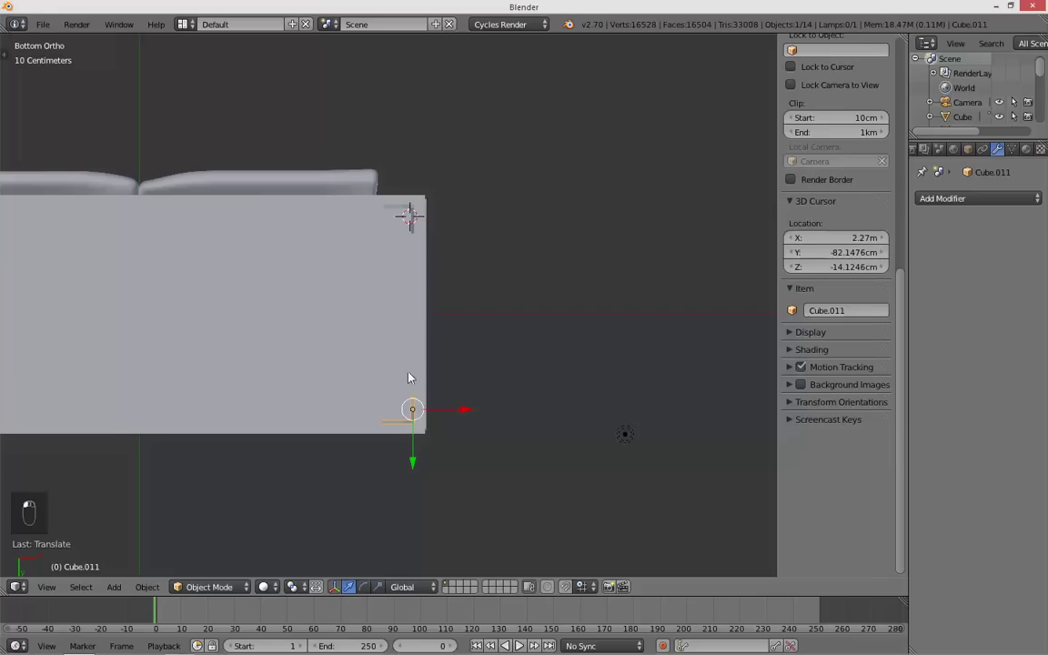
- Duplicate the front and rear feet in place and mirror the copies along X with a scale of -1
shift+right_click(409, 211)
key(z)
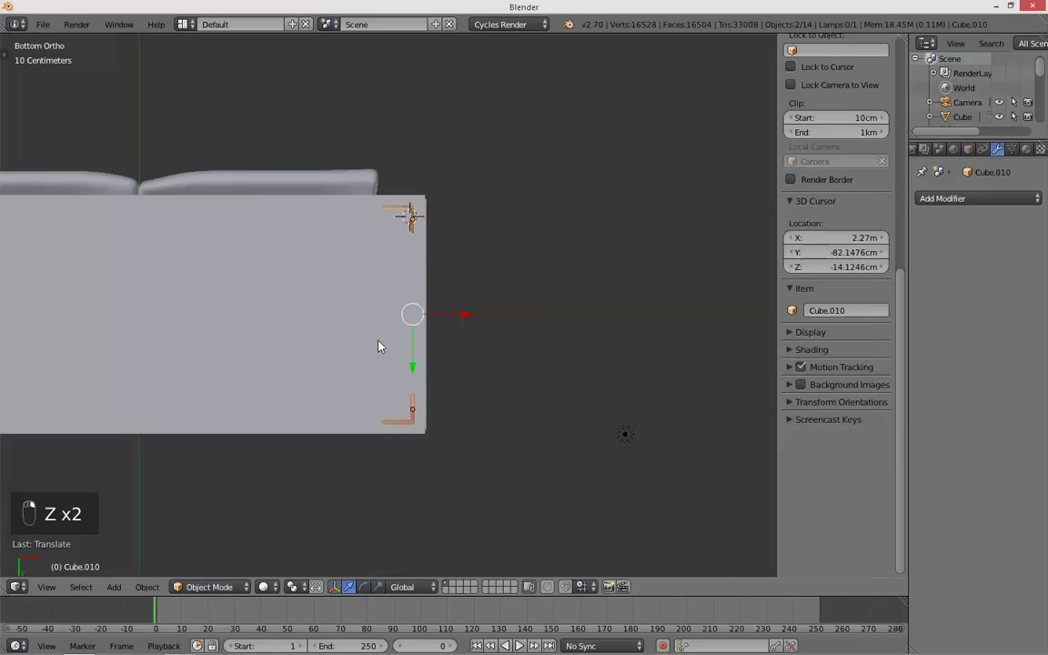
key(z)
shift+middle_drag(379, 346, 468, 359)
scroll(492, 361, down, 2)
key(shift+d)
right_click(552, 372)
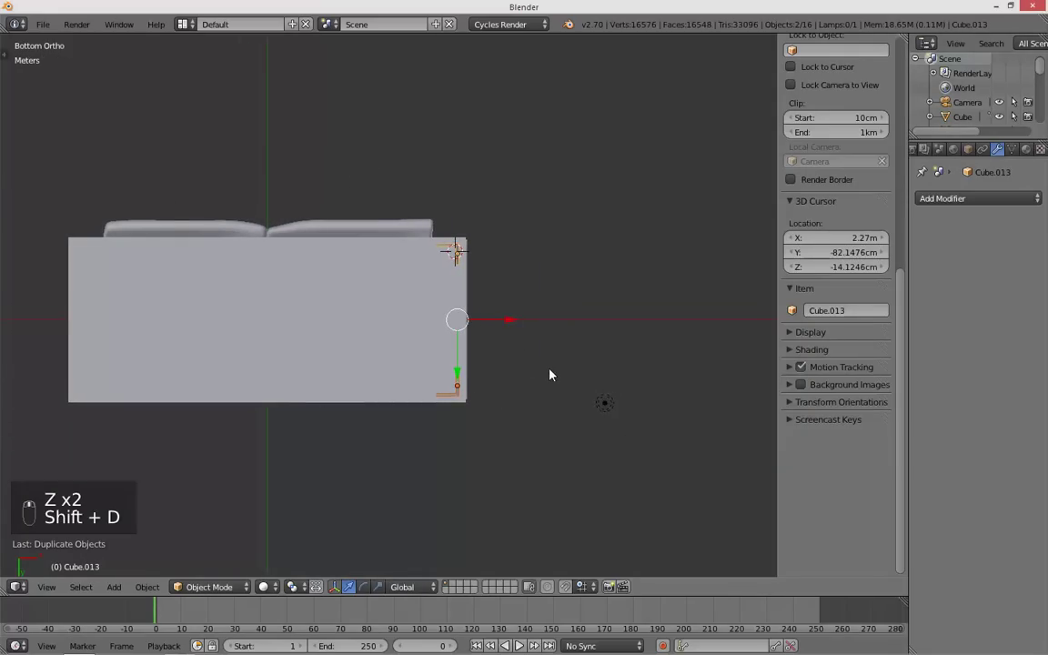
key(s)
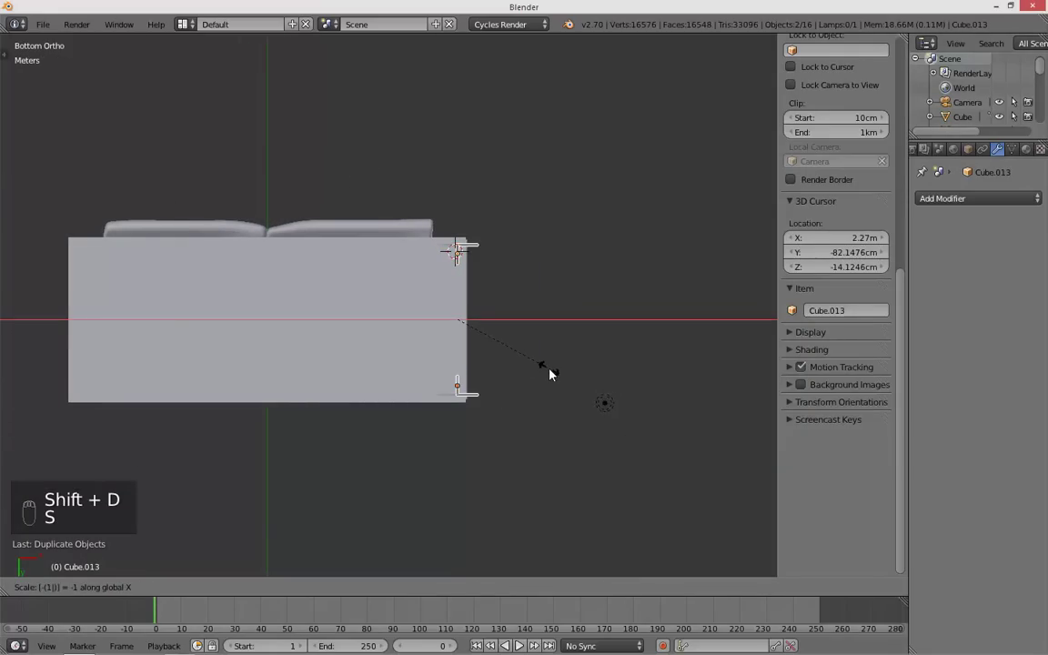
click(550, 374)
- Move the mirrored pair of feet along X to the corners at the opposite end of the base and review the sofa
shift+middle_drag(529, 340, 569, 331)
drag(516, 318, 516, 318)
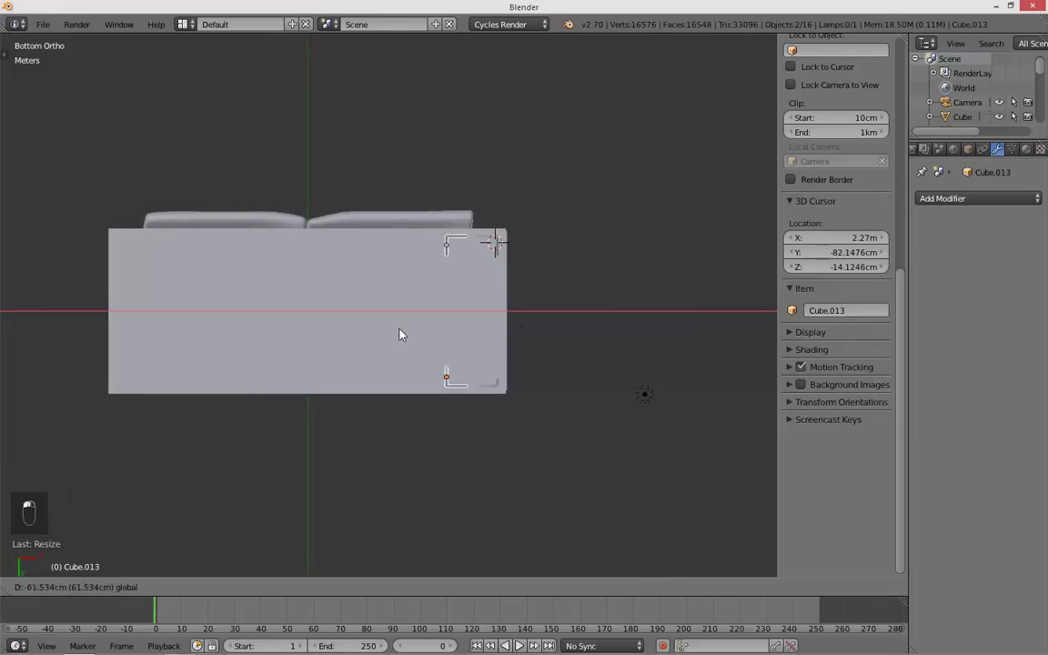
click(169, 326)
key(z)
middle_drag(347, 294, 368, 417)
key(z)
key(a)
key(KP_0)
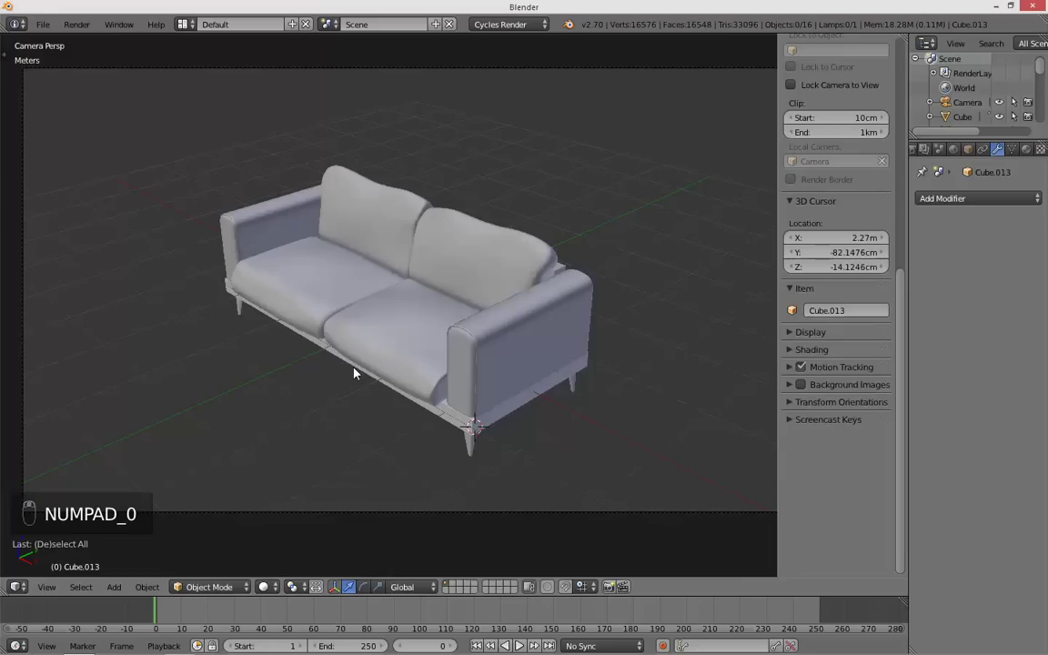
middle_drag(281, 272, 479, 285)
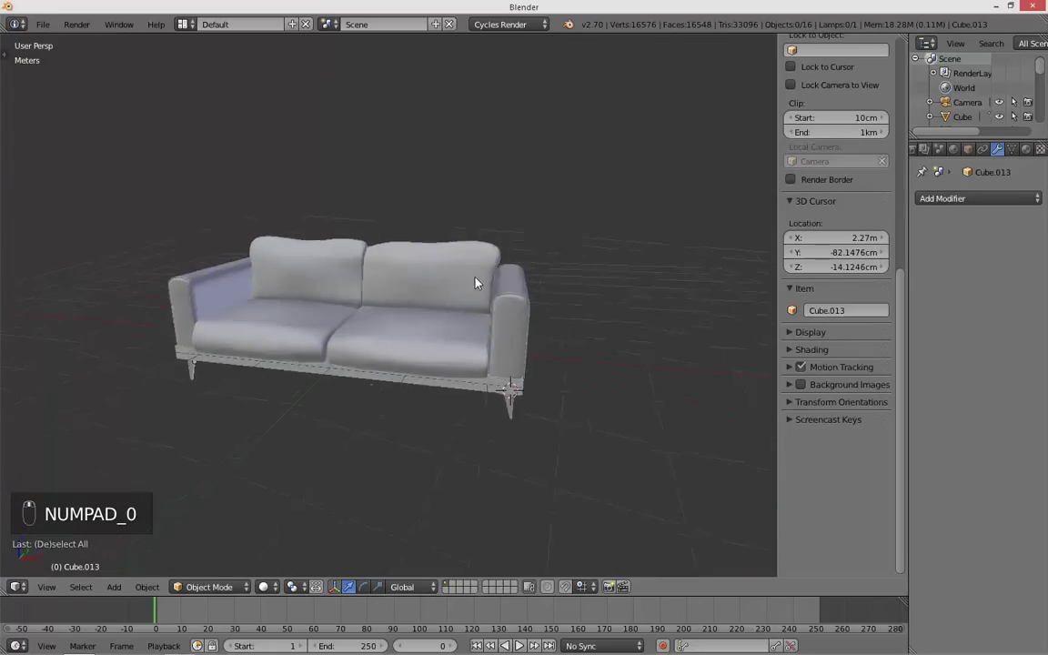
- Add a loop cut to the sofa base's mesh and slide it about 0.9 toward the front edge
scroll(381, 407, up, 3)
right_click(362, 435)
scroll(361, 435, down, 3)
key(Tab)
key(a)
key(a)
middle_drag(361, 435, 405, 398)
middle_drag(406, 345, 363, 380)
key(ctrl+r)
click(363, 380)
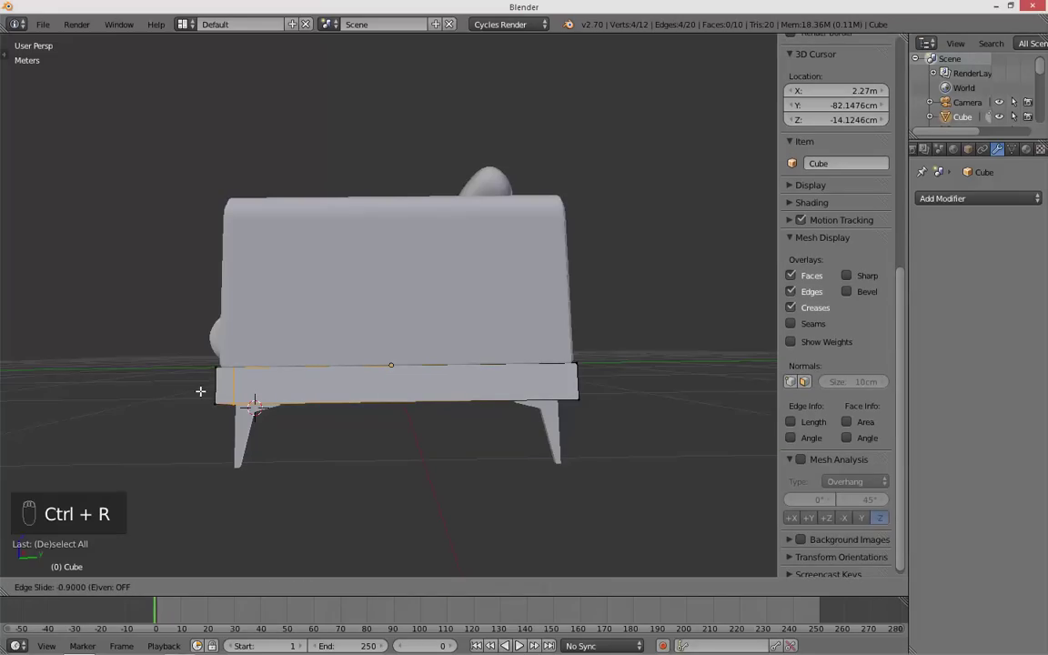
click(195, 391)
key(a)
- Add a second lengthwise loop cut to the base, placed close to its rear edge
key(ctrl+r)
key(ctrl+r)
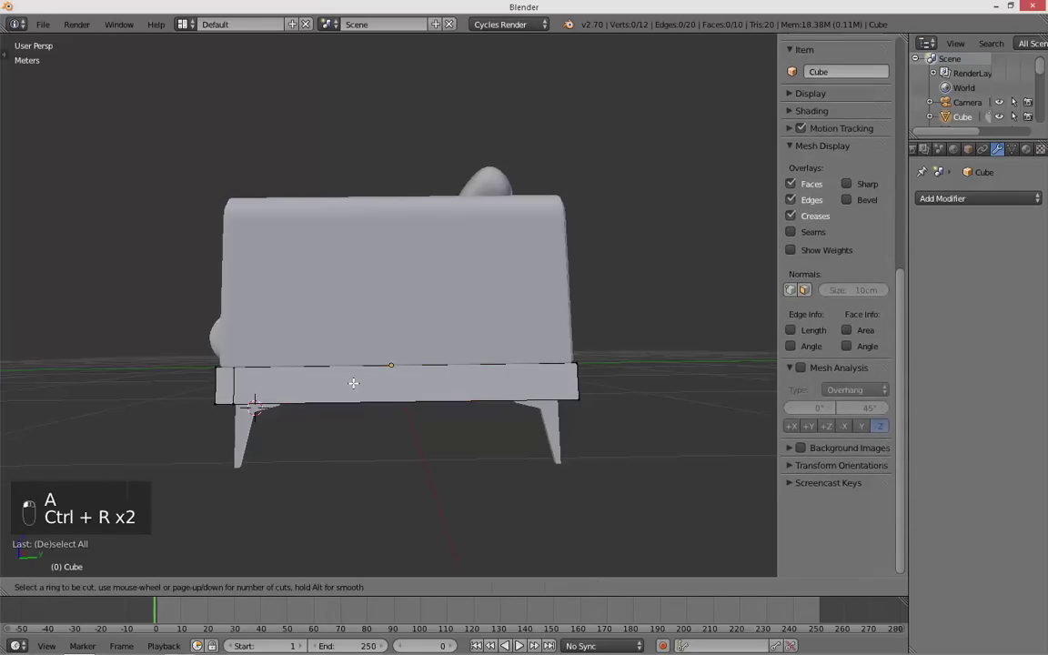
click(350, 380)
click(530, 384)
key(a)
mouse_move(530, 384)
middle_down()
mouse_move(473, 392)
mouse_move(537, 399)
middle_up()
key(ctrl+r)
click(537, 398)
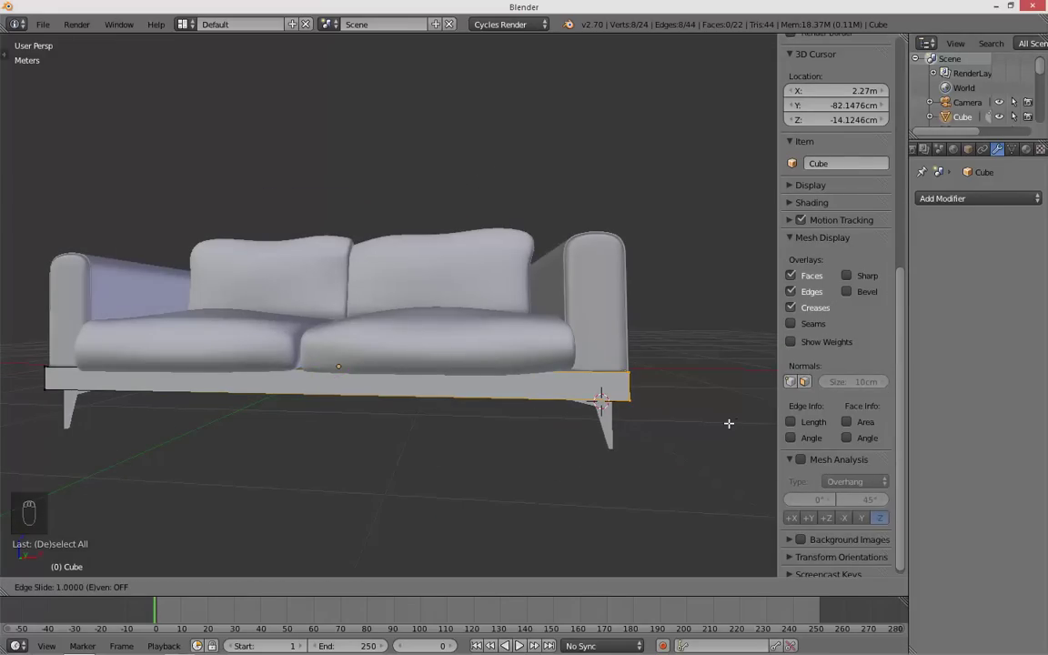
click(482, 407)
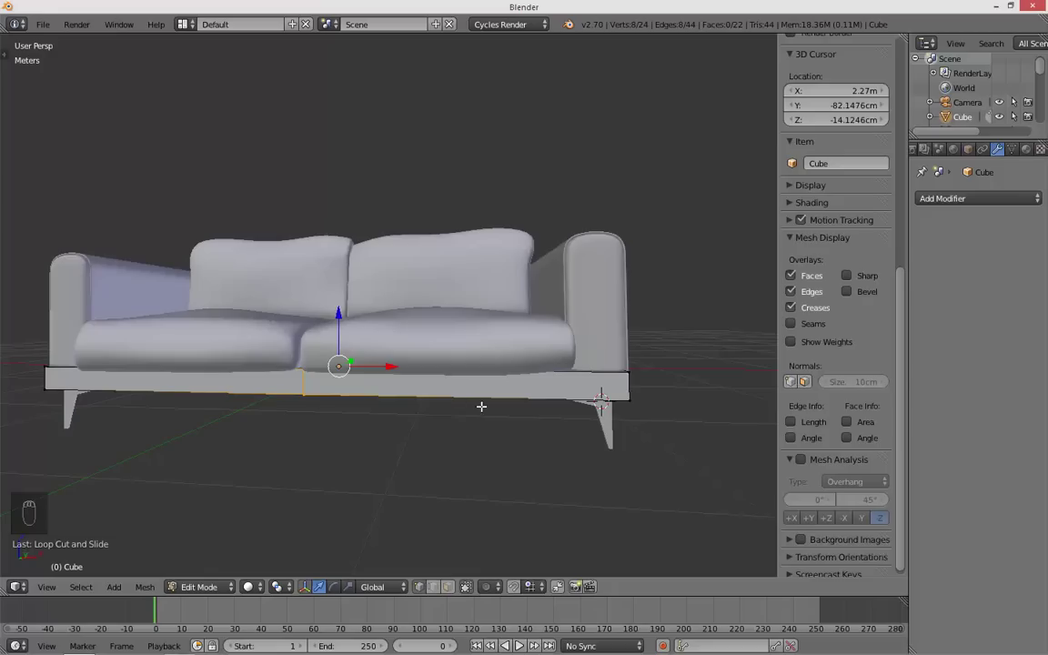
key(ctrl+z)
- Add two loop cuts across the sofa base, one close to each of its ends along X
key(ctrl+r)
click(414, 393)
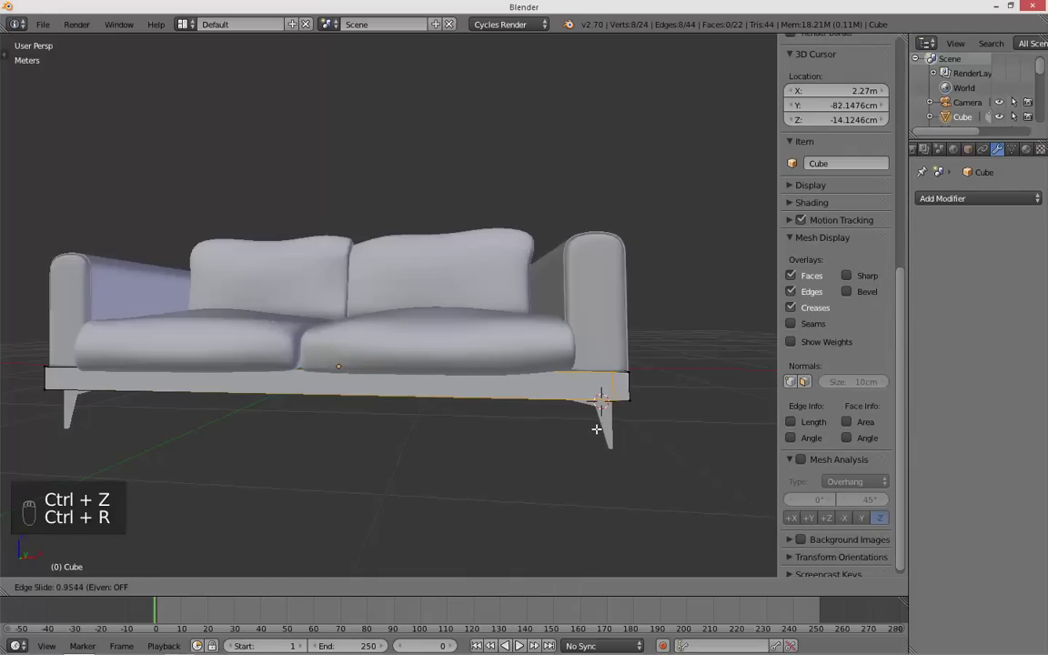
click(601, 427)
key(a)
key(ctrl+r)
click(386, 398)
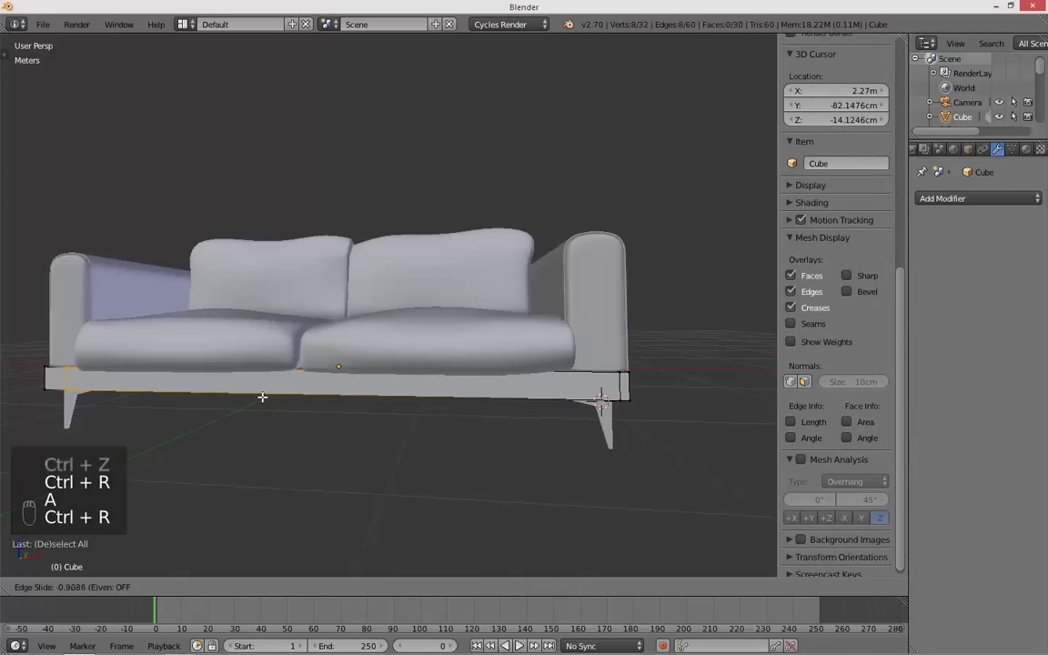
click(241, 399)
key(a)
middle_drag(234, 401, 390, 404)
middle_drag(514, 395, 493, 395)
key(ctrl+r)
right_click(409, 396)
middle_drag(410, 395, 325, 402)
key(ctrl+r)
right_click(206, 390)
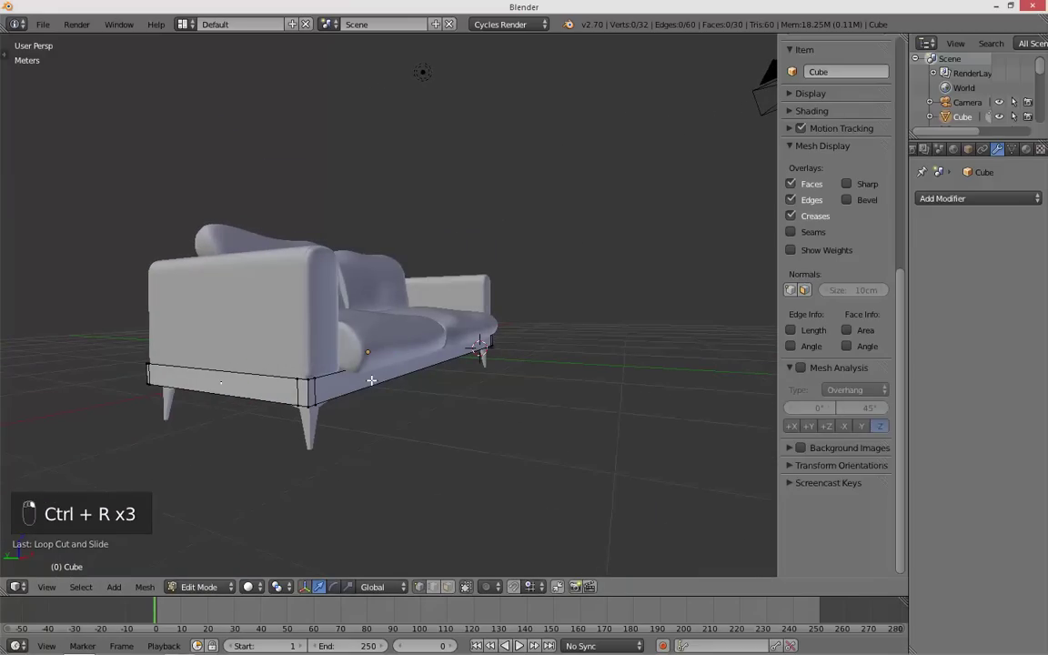
- Add a Subdivision Surface modifier with 2 view subdivisions to the sofa base
click(979, 200)
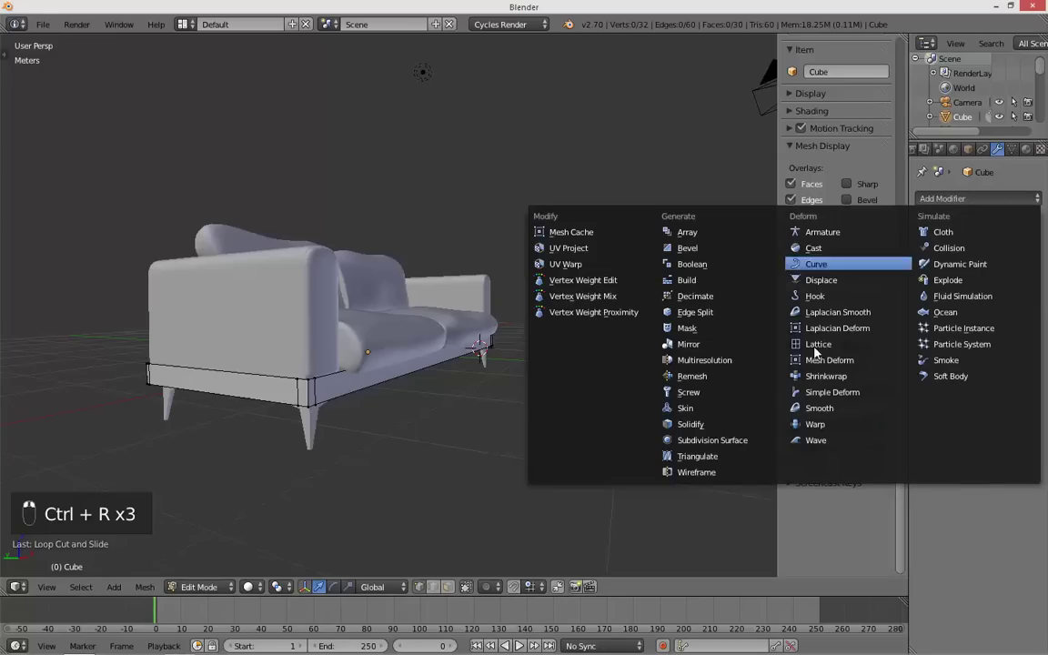
click(706, 438)
scroll(347, 369, up, 4)
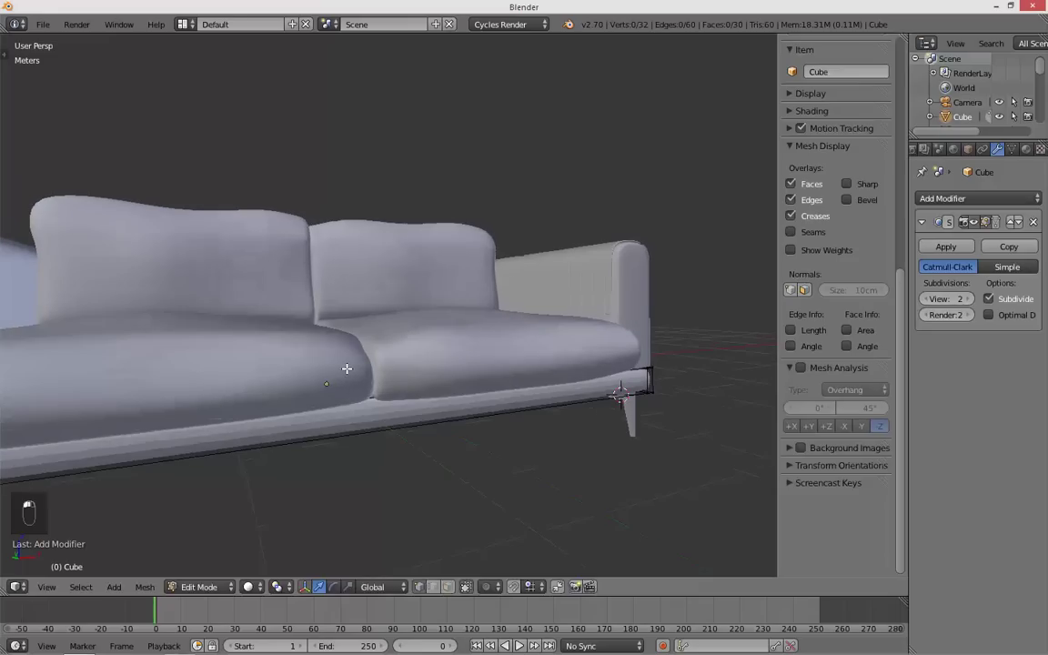
- Add horizontal loop cuts close to the lower and upper edges of the sofa base and leave mesh editing
key(ctrl+r)
click(658, 386)
click(657, 395)
key(ctrl+r)
click(652, 382)
click(652, 375)
key(Tab)
middle_drag(647, 373, 501, 372)
key(t)
key(t)
key(a)
- Select the sofa's back panel and open its mesh for editing with nothing selected
middle_drag(433, 362, 446, 318)
right_click(446, 319)
middle_drag(508, 368, 473, 370)
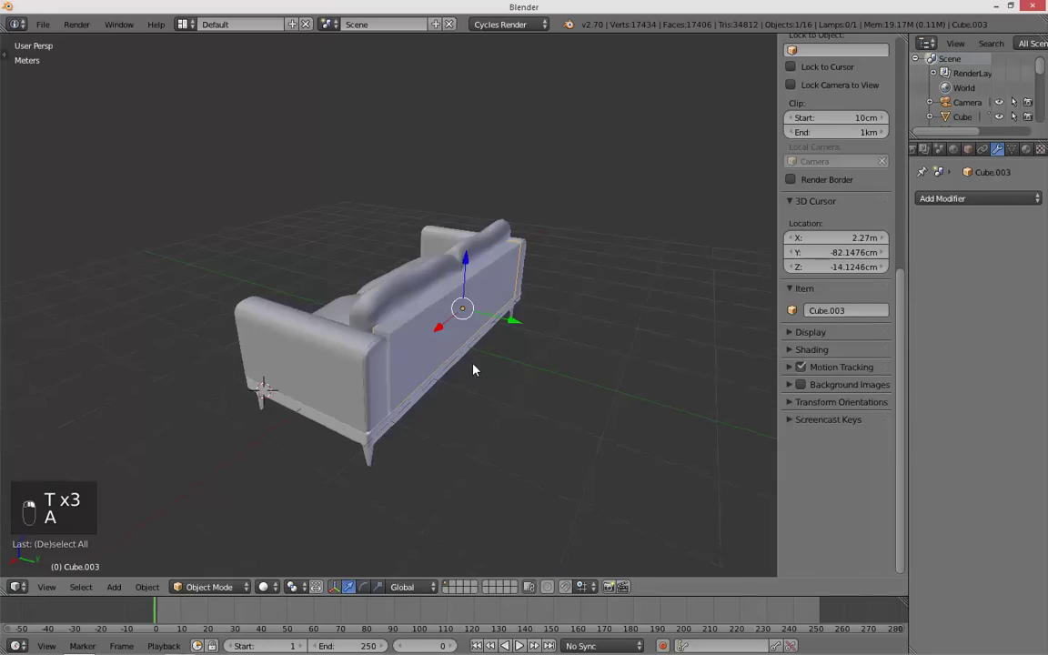
middle_drag(597, 286, 393, 306)
key(a)
key(a)
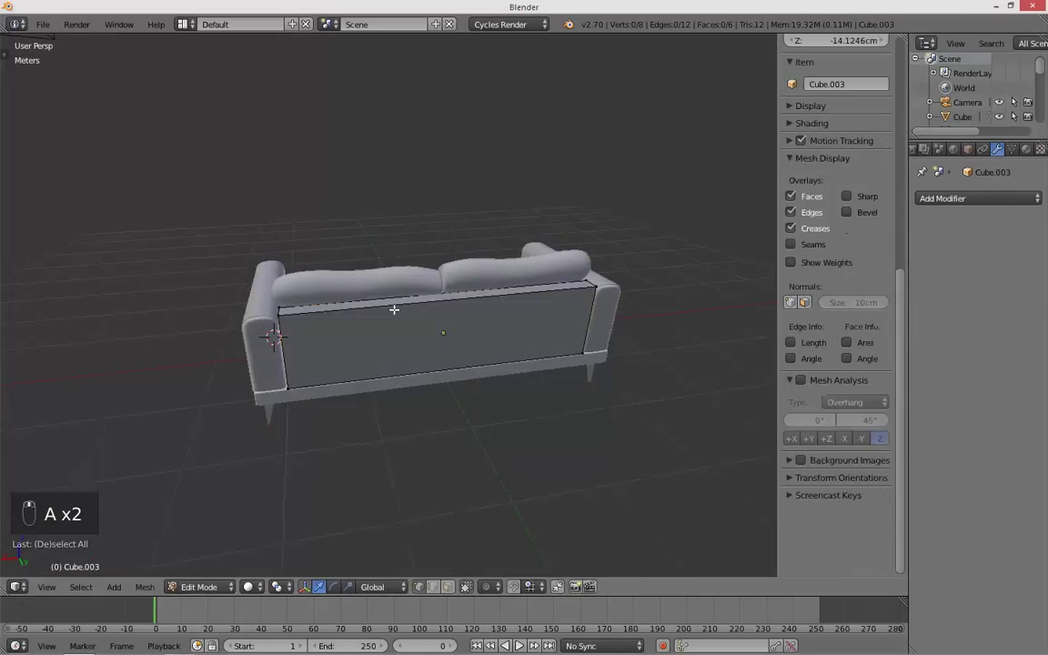
key(ctrl+r)
click(386, 291)
click(239, 316)
key(a)
key(ctrl+r)
click(312, 304)
click(460, 296)
key(a)
key(ctrl+z)
key(ctrl+z)
key(ctrl+z)
key(ctrl+z)
key(ctrl+z)
key(ctrl+z)
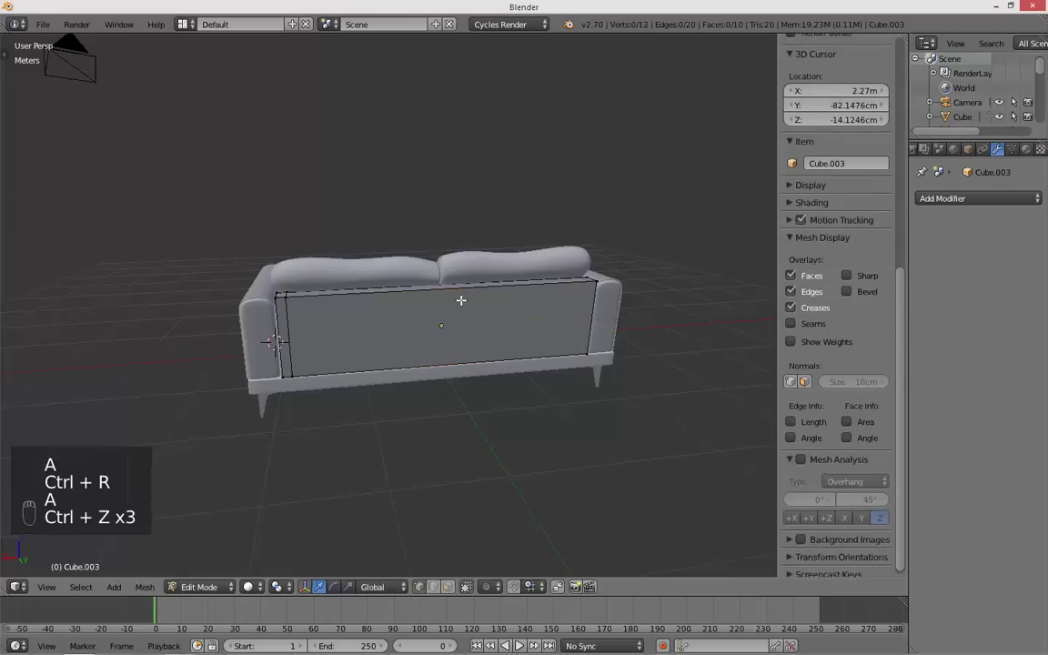
- Add a Subdivision Surface modifier to the back panel and leave its vertices deselected
scroll(837, 264, down, 3)
click(952, 199)
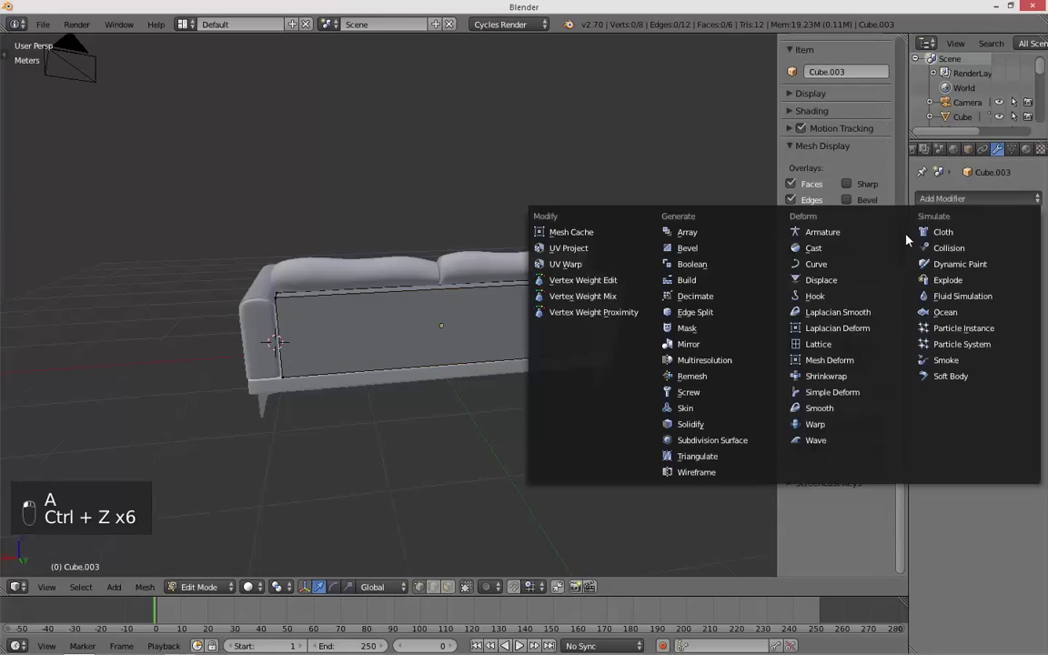
click(653, 397)
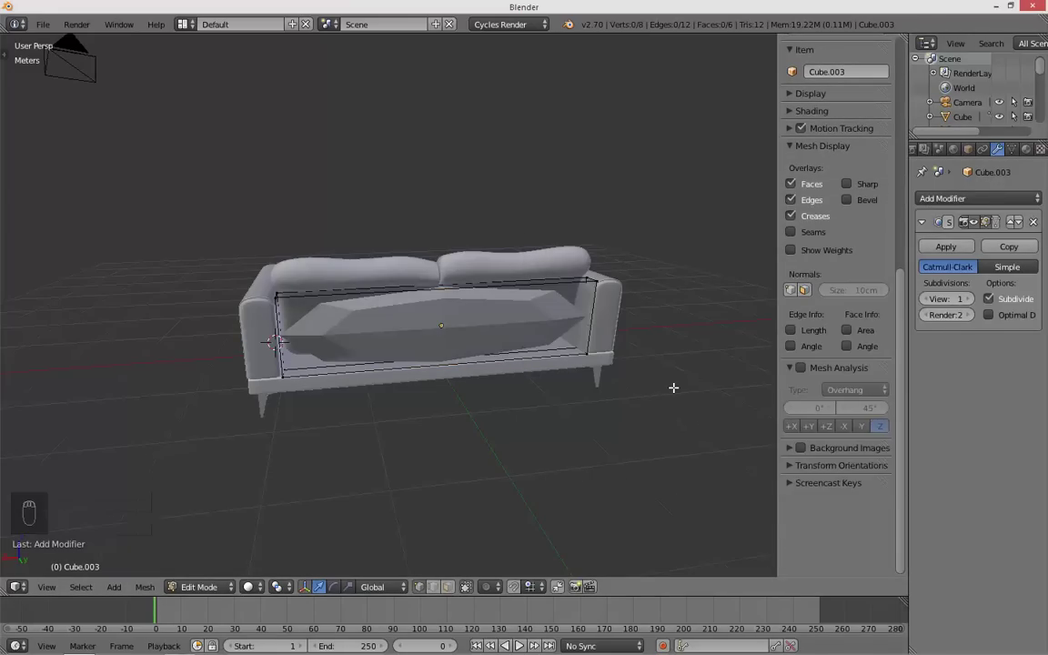
middle_drag(462, 305, 575, 279)
right_click(590, 288)
right_click(270, 290)
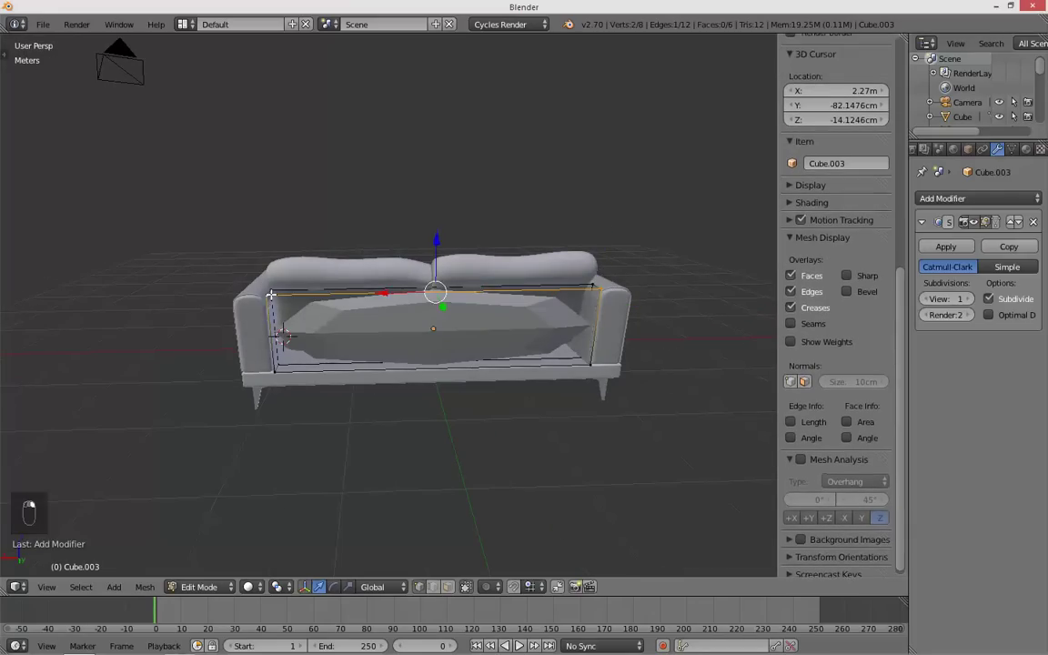
key(a)
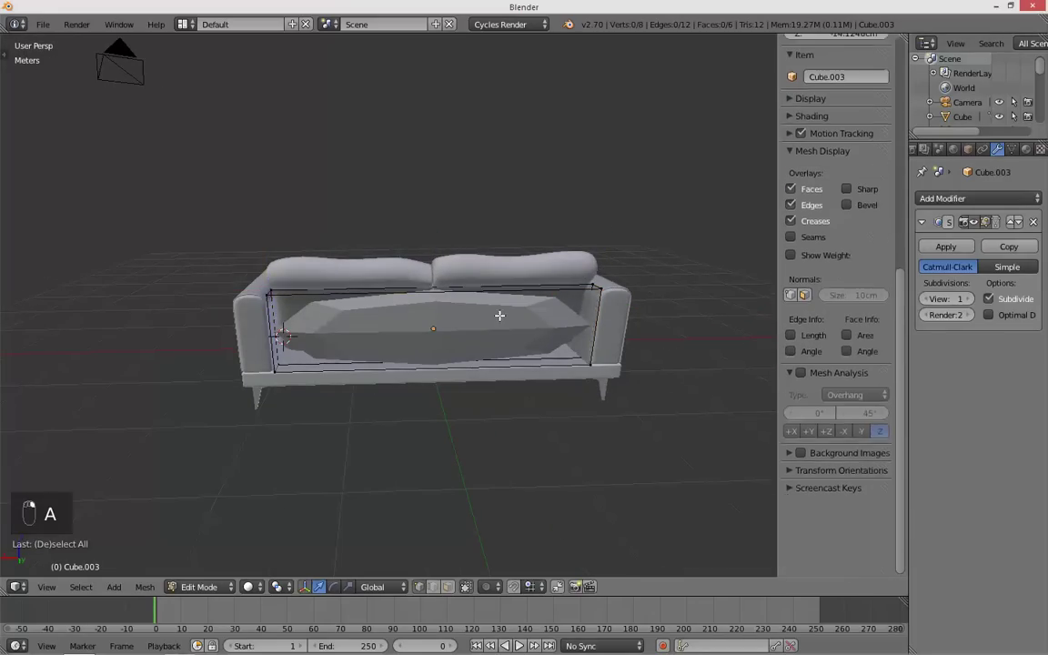
- Add two vertical loop cuts to the back panel, one close to each of its ends
scroll(461, 305, up, 3)
key(ctrl+r)
click(440, 284)
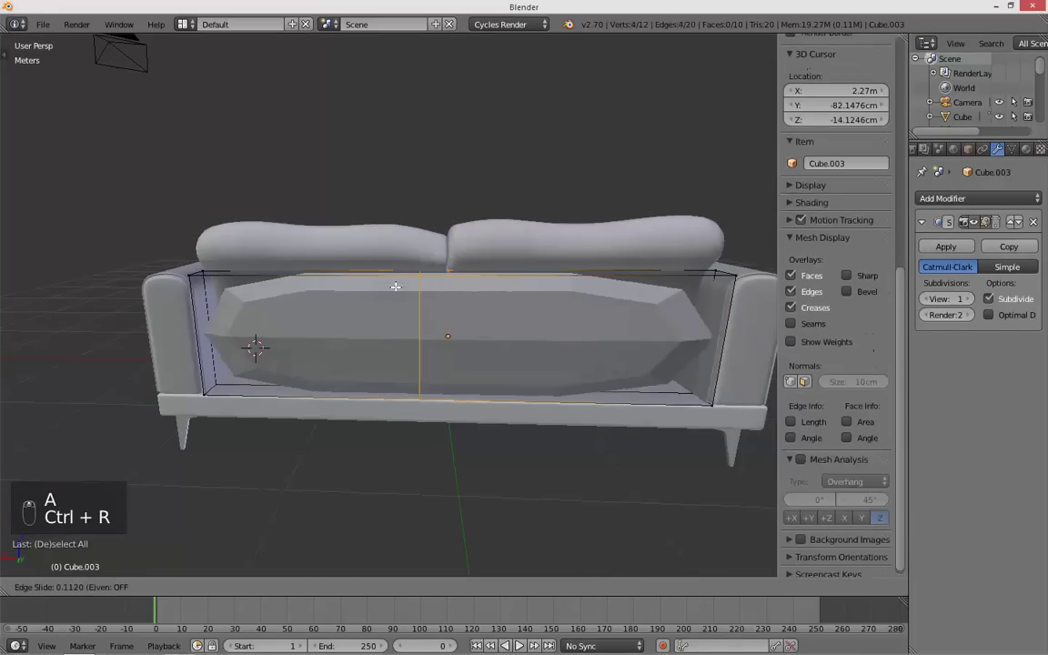
click(177, 289)
key(a)
key(ctrl+r)
click(395, 271)
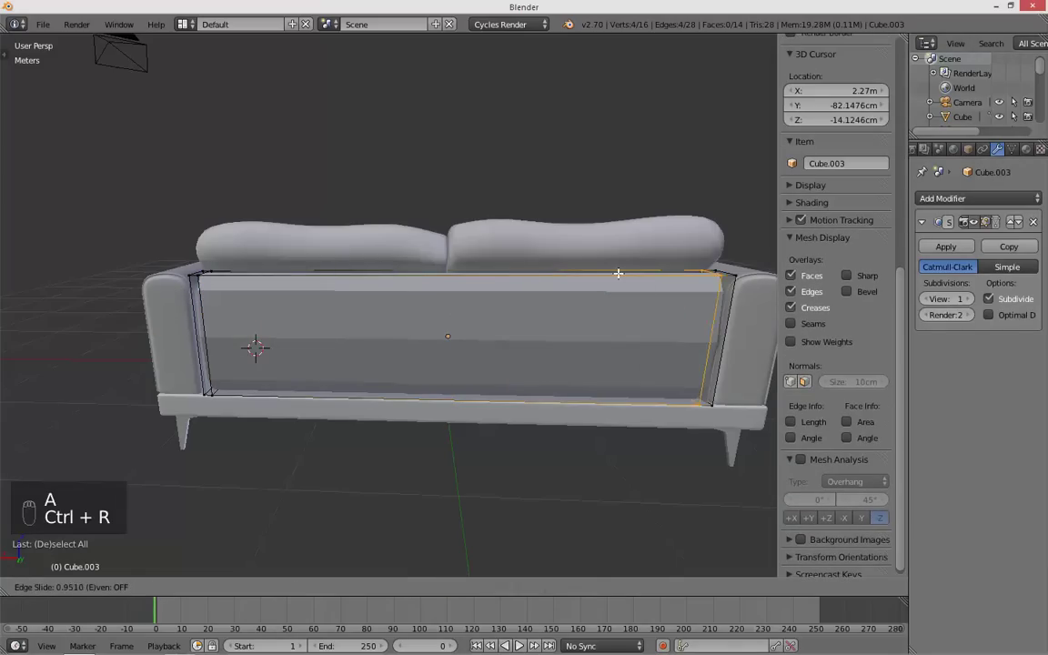
click(633, 273)
key(a)
- Add horizontal loop cuts close to the back panel's upper and lower edges and leave mesh editing
key(ctrl+r)
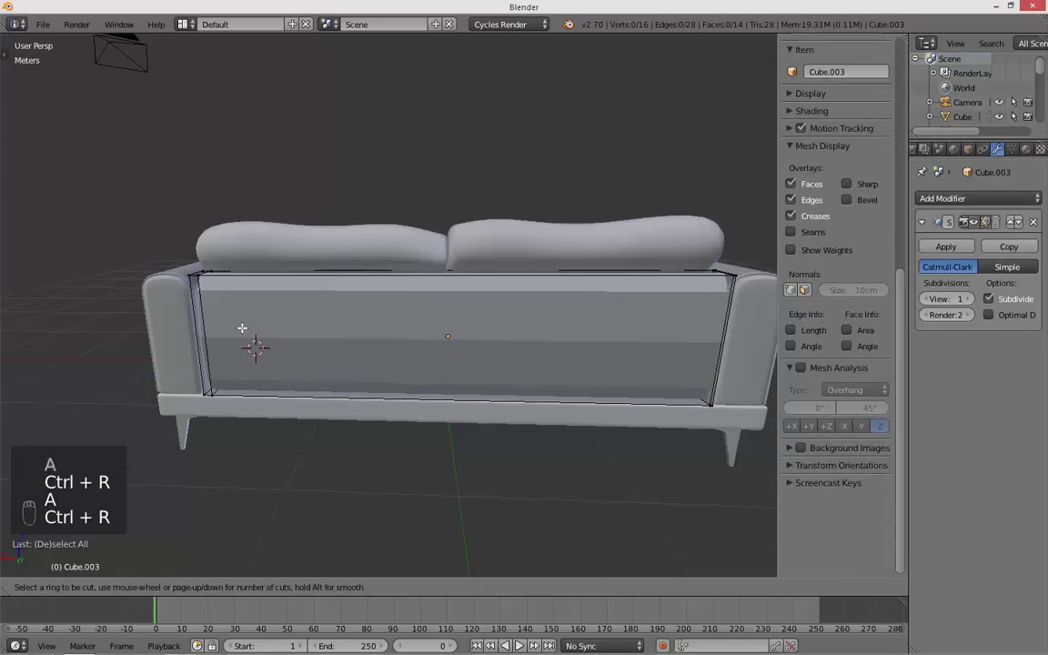
click(200, 329)
click(199, 284)
key(a)
key(ctrl+r)
click(199, 316)
click(178, 368)
key(Tab)
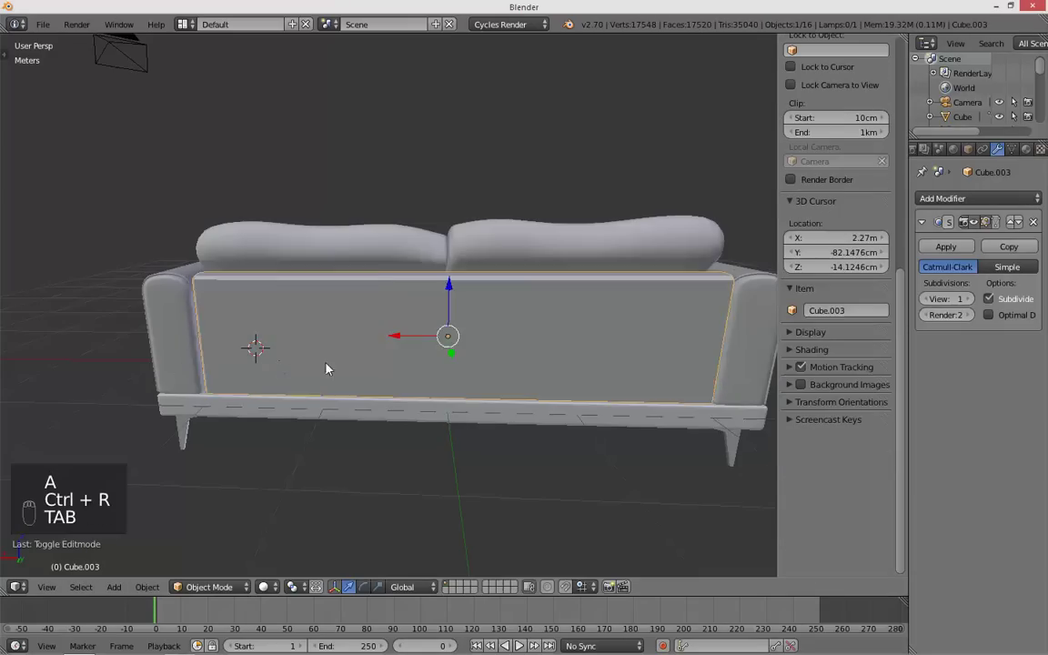
- Apply smooth shading to the sofa's back panel
middle_drag(273, 363, 389, 370)
key(a)
right_click(351, 352)
key(t)
click(41, 230)
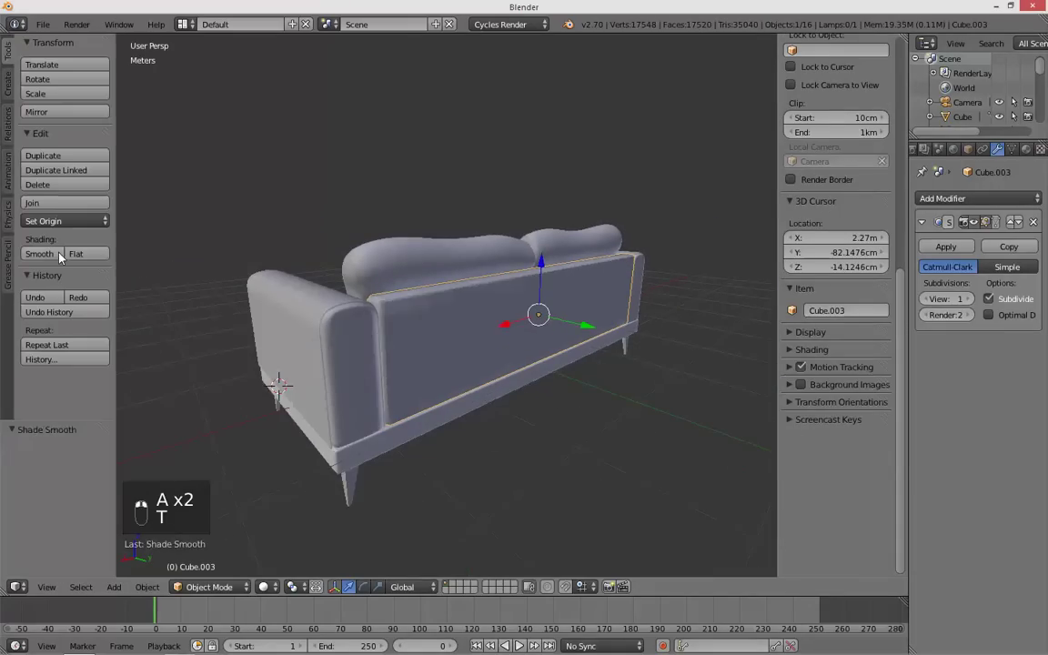
key(t)
- Slide the vertical edge loop near one end of the back panel along its surface and leave mesh editing
key(Tab)
middle_drag(344, 322, 290, 332)
right_click(274, 319)
alt+right_click(272, 325)
key(g)
key(g)
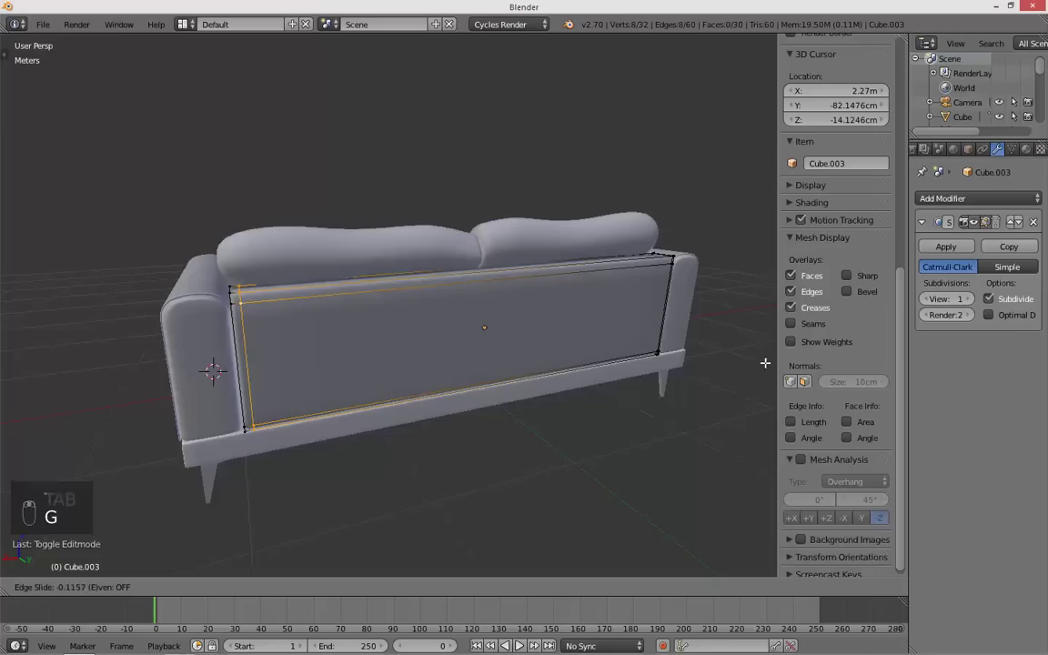
click(32, 394)
key(Tab)
key(a)
- Examine the sofa's shape and back panel mesh from several sides and leave everything deselected
middle_drag(621, 378, 540, 377)
scroll(540, 377, down, 3)
key(a)
key(Tab)
key(a)
key(Tab)
middle_drag(458, 373, 584, 322)
key(a)
key(Tab)
scroll(369, 369, up, 3)
key(a)
key(Tab)
key(a)
scroll(369, 373, down, 5)
right_click(430, 342)
key(a)
key(a)
key(a)
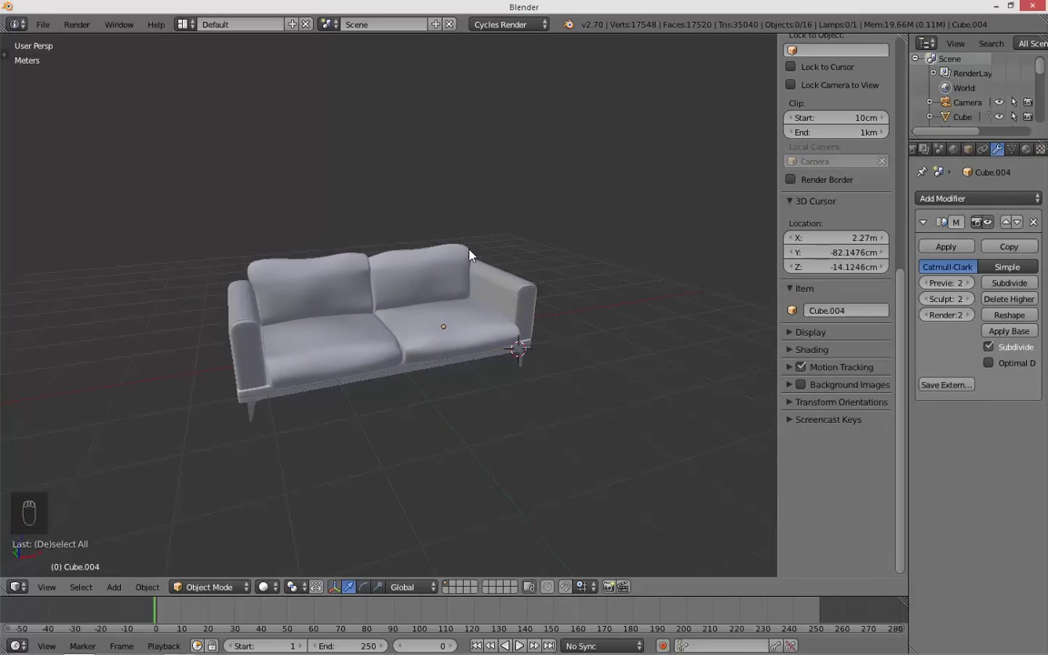
- Snap the 3D cursor to the scene centre in the front orthographic view
key(KP_3)
key(KP_3)
key(KP_3)
key(KP_1)
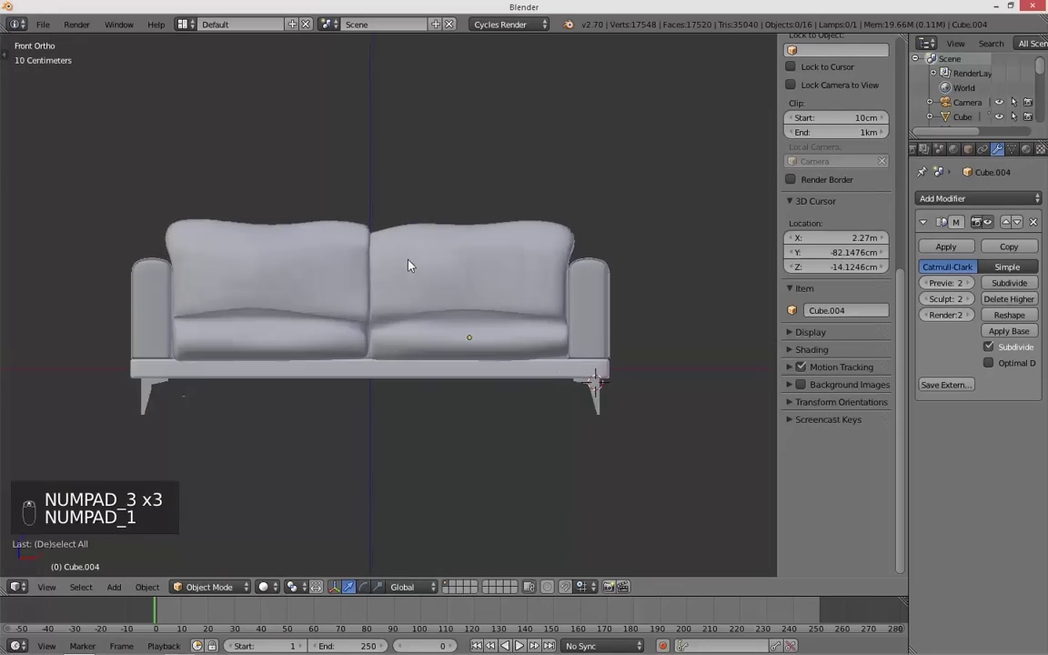
key(shift+s)
click(421, 268)
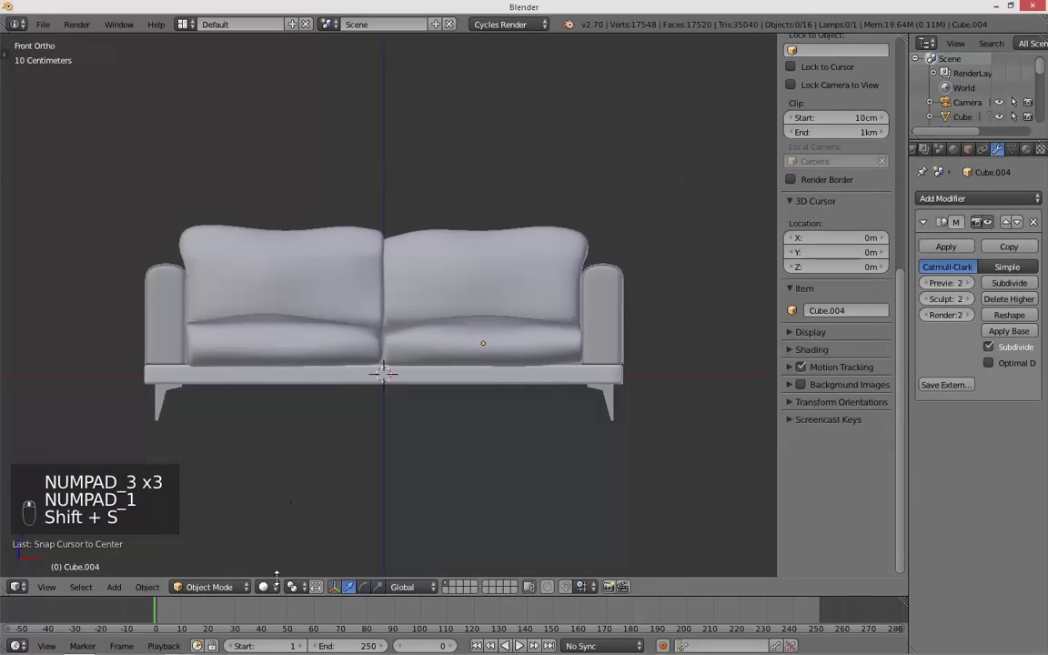
- Enter Sculpt Mode on the right seat cushion and subdivide its Multires modifier to level 3
click(211, 587)
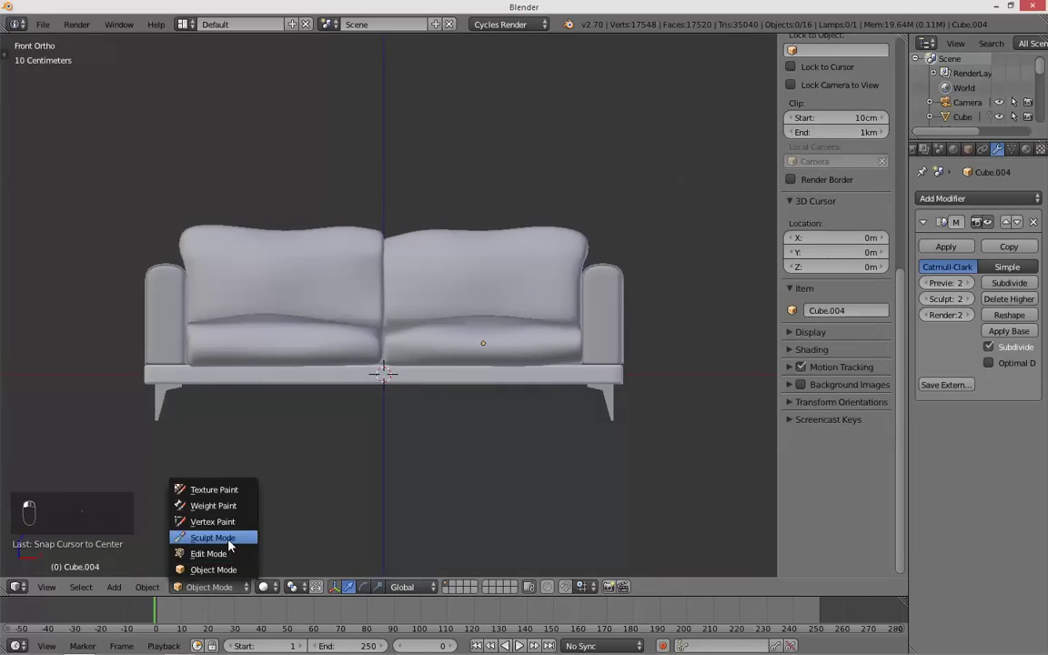
click(206, 536)
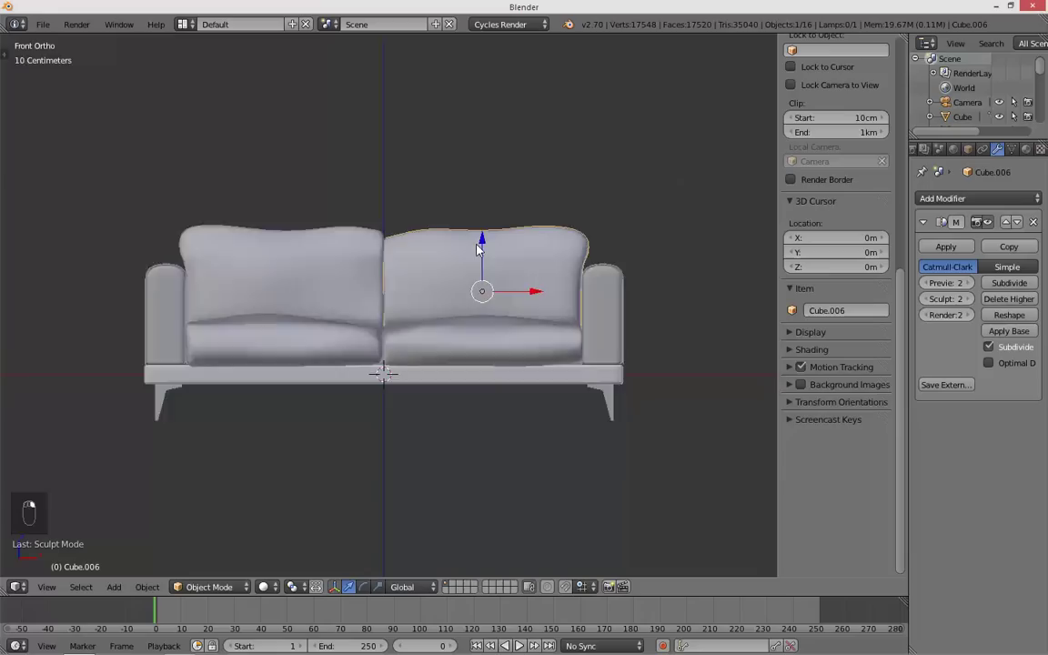
mouse_move(479, 246)
middle_down()
mouse_move(500, 324)
mouse_move(503, 421)
middle_up()
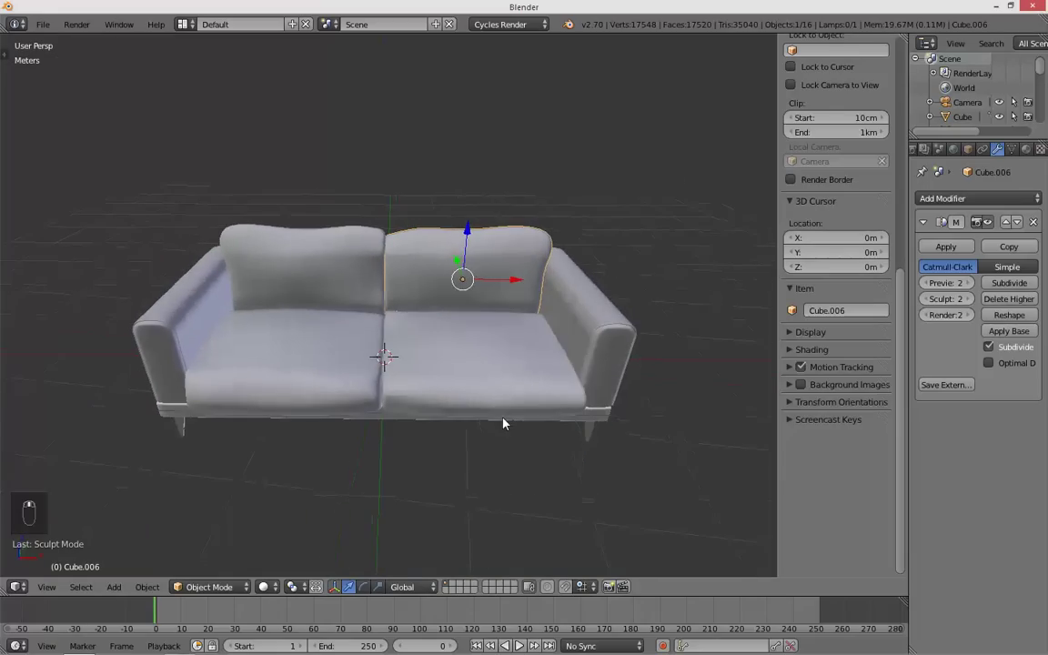
click(214, 587)
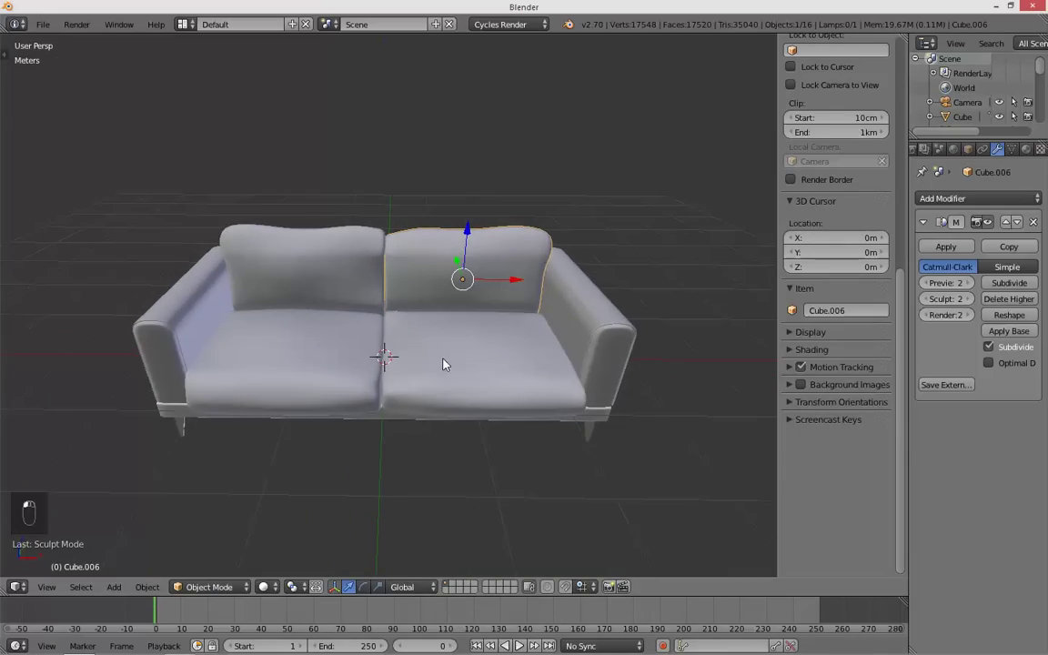
middle_drag(487, 334, 394, 347)
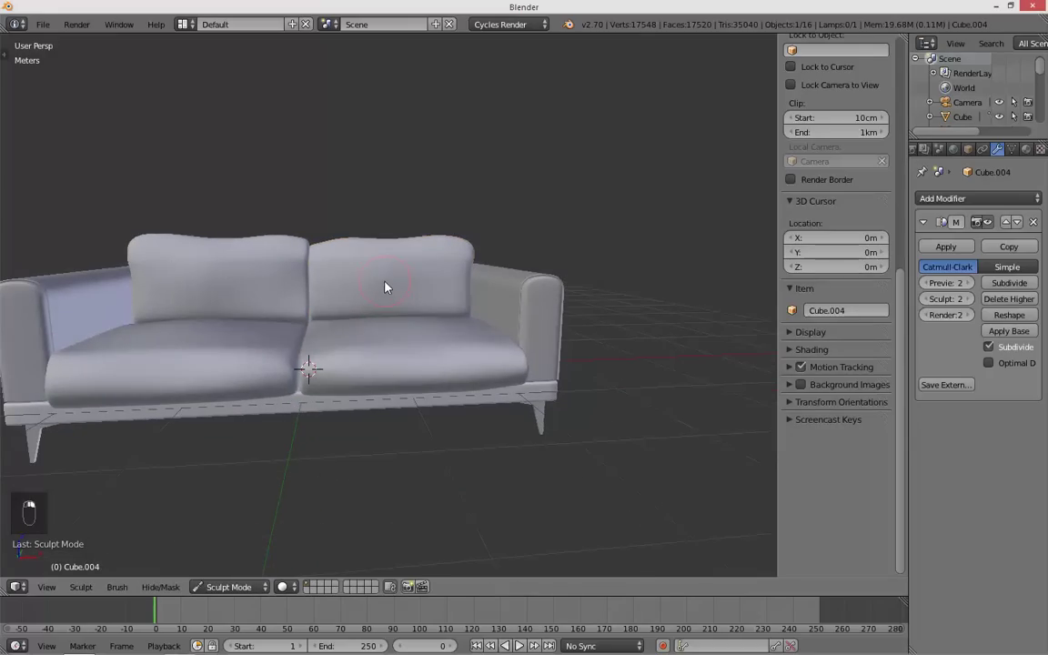
scroll(376, 296, up, 3)
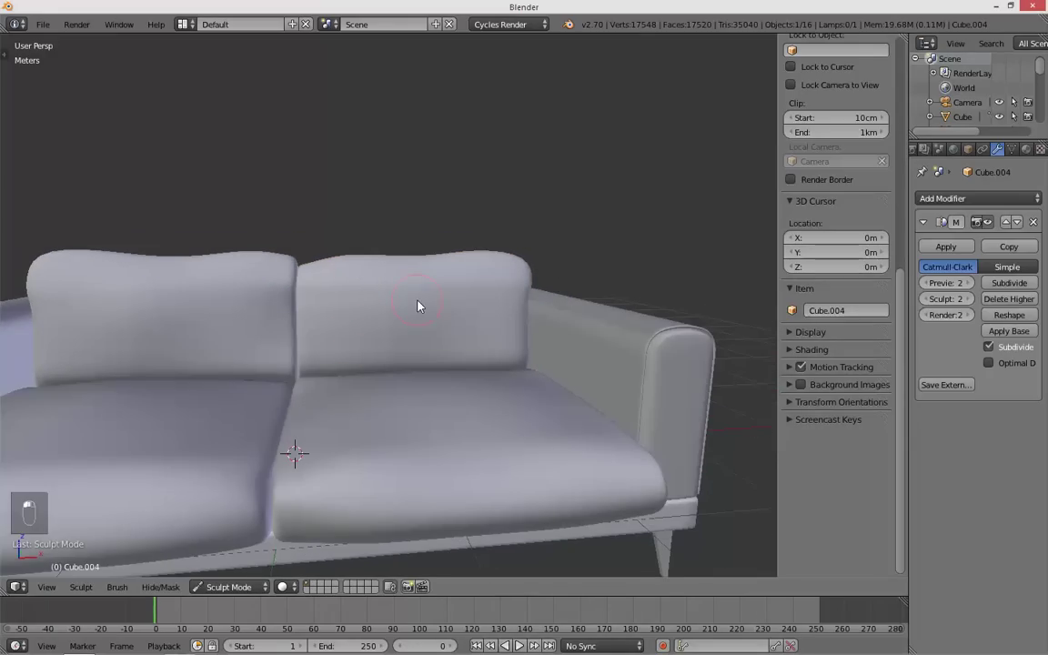
key(ctrl+z)
click(1005, 283)
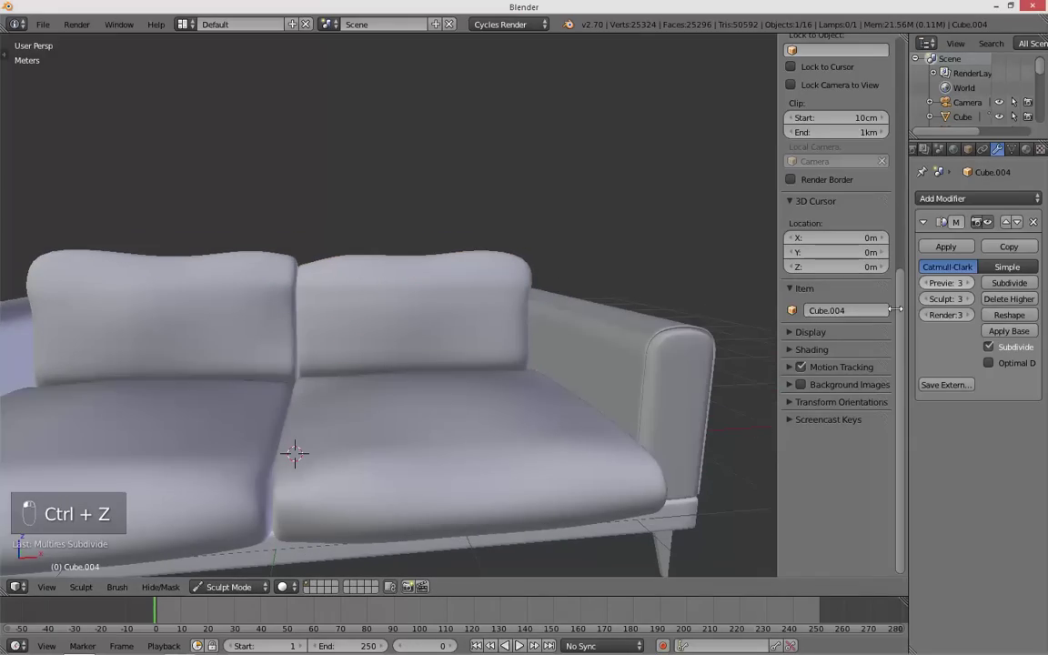
- Choose the sculpting brush named Brush and set its strength to 0.300
key(t)
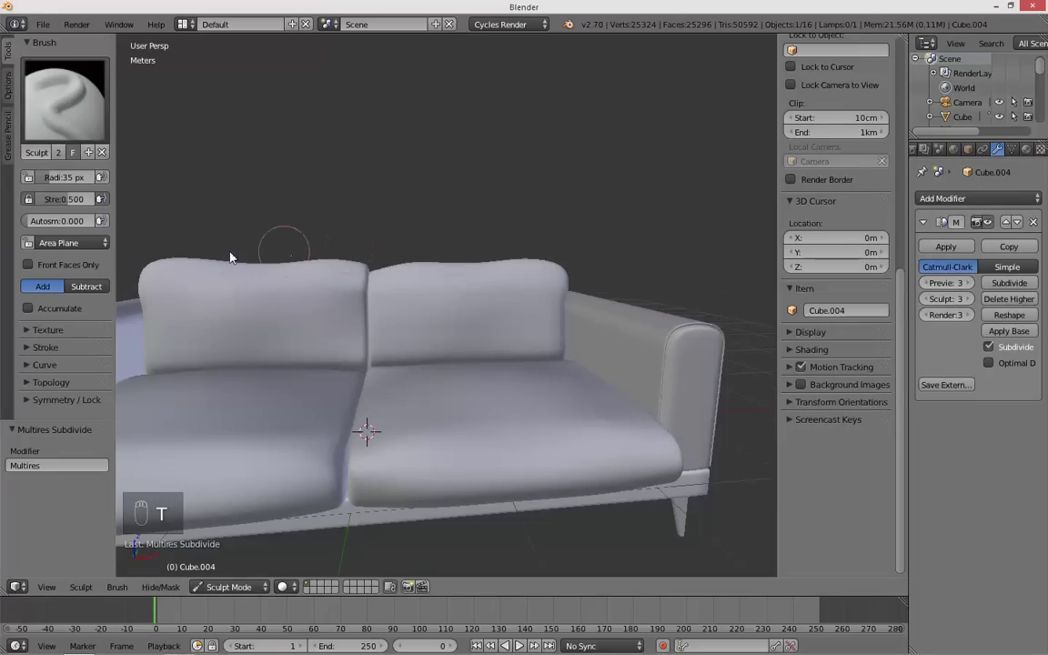
click(64, 95)
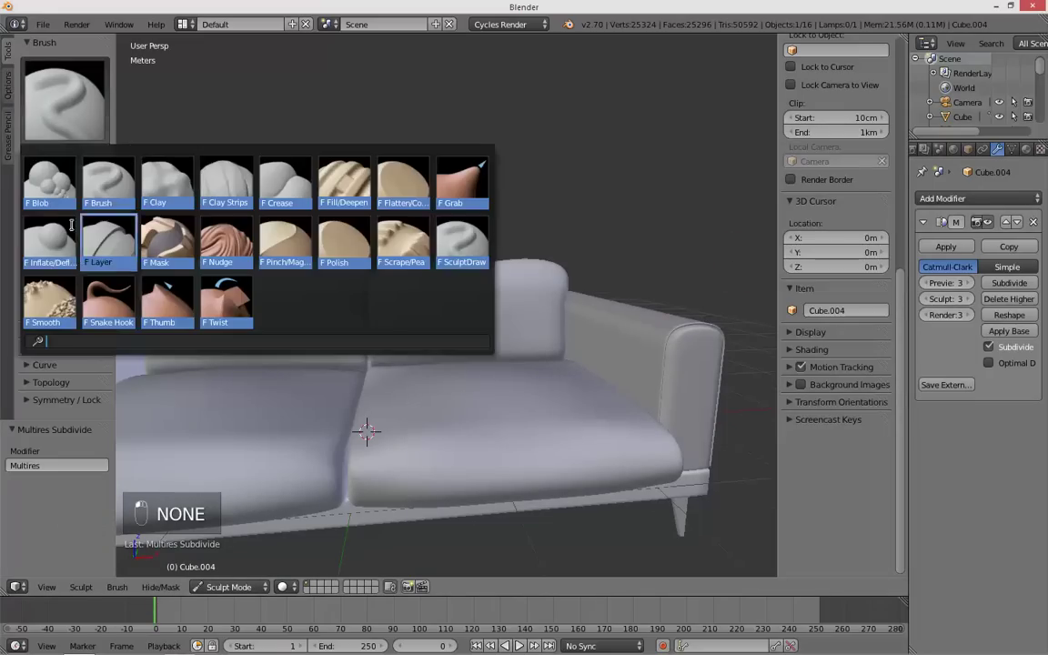
click(106, 182)
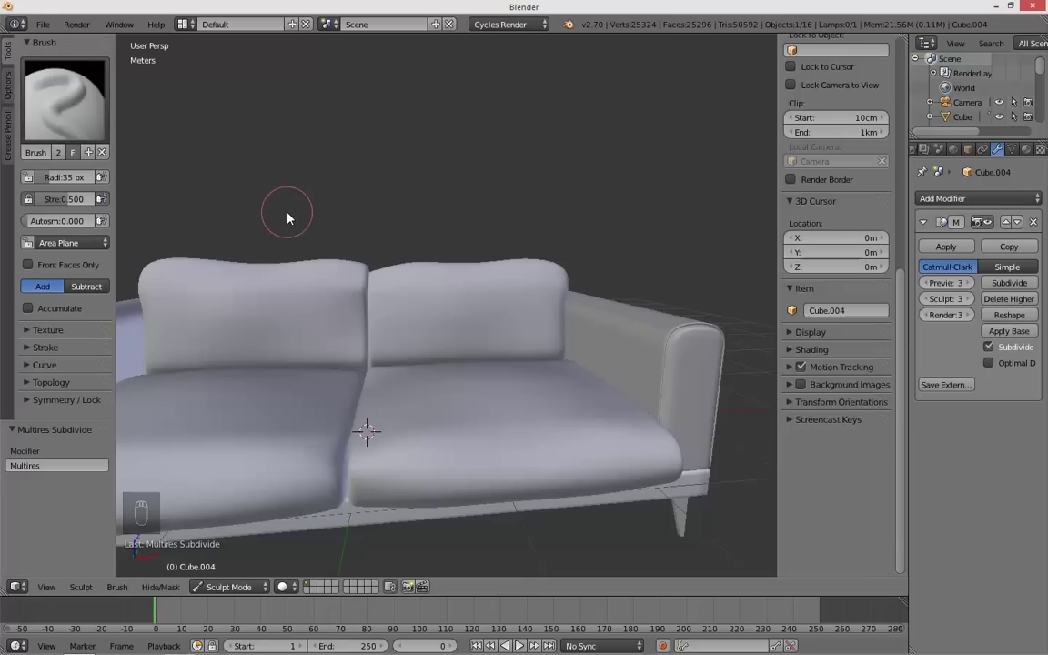
key(shift+f)
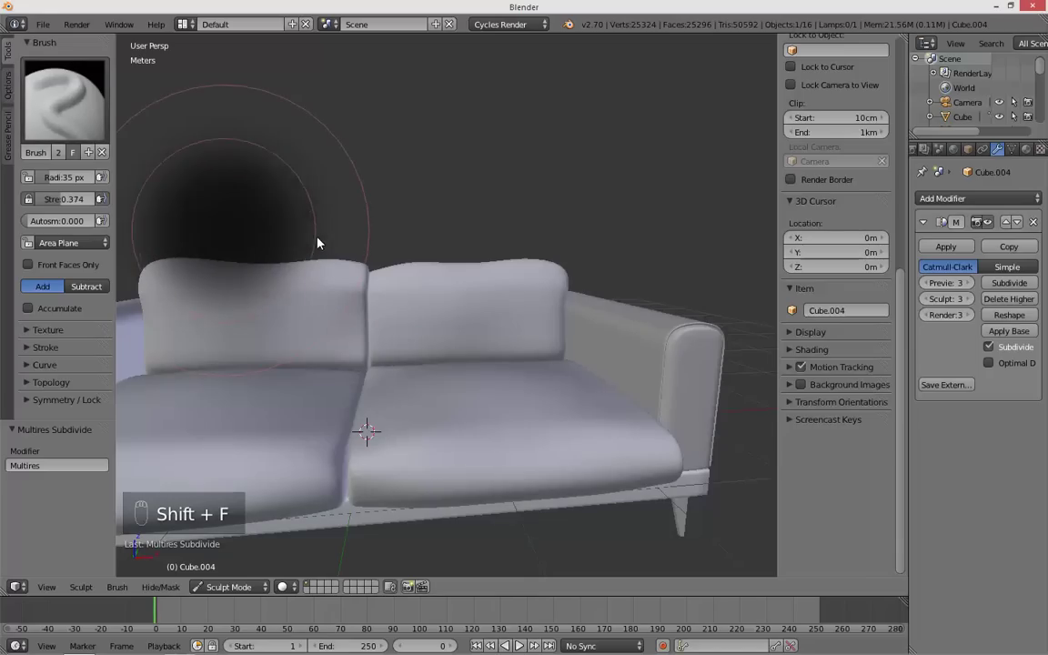
click(325, 247)
key(shift+d)
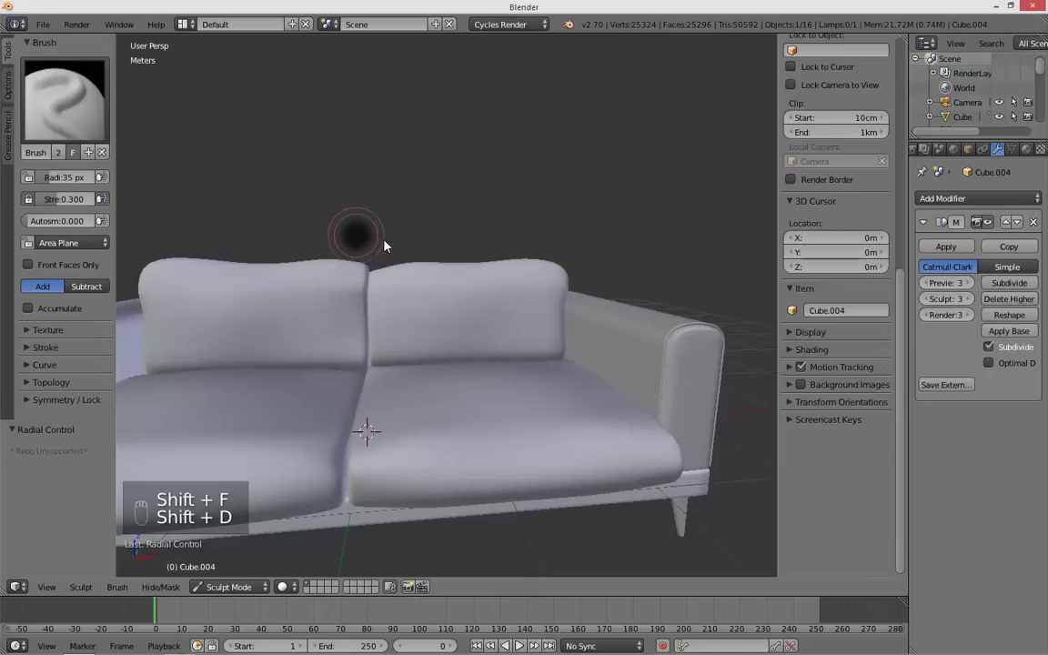
click(373, 243)
- Undo the last sculpt change on the seat cushion and enter Sculpt Mode on the right back cushion instead
scroll(400, 273, up, 3)
middle_drag(382, 365, 481, 353)
middle_drag(571, 488, 471, 471)
key(ctrl+z)
click(230, 587)
click(234, 569)
right_click(435, 377)
key(Tab)
key(Tab)
click(200, 587)
click(222, 535)
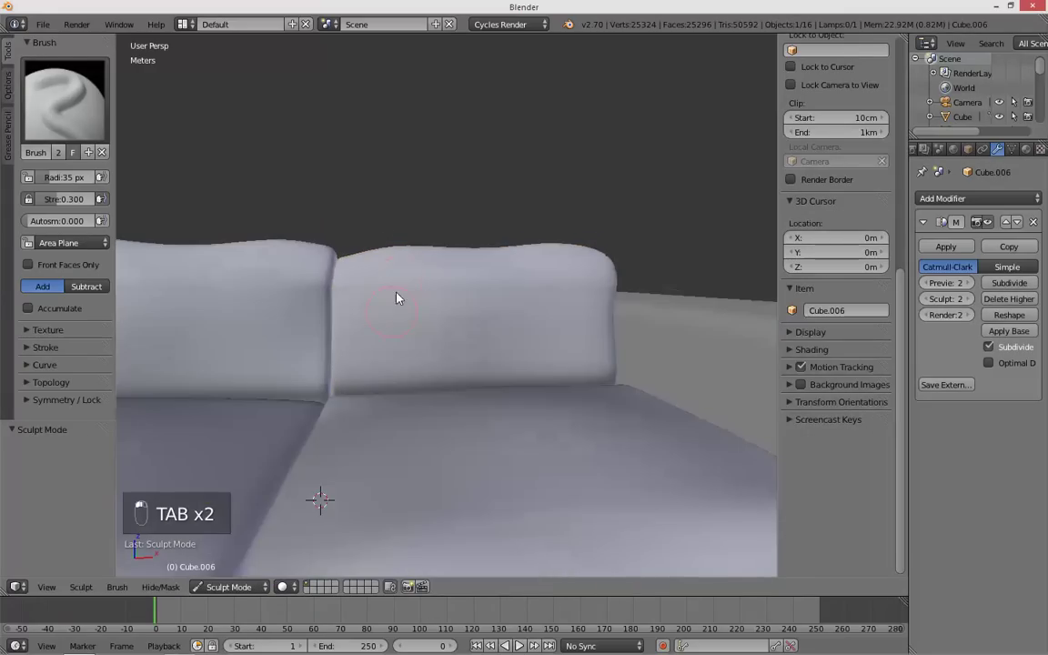
- Undo the test stroke on the right back cushion and subdivide its Multires modifier to level 3
middle_drag(391, 344, 417, 414)
key(ctrl+z)
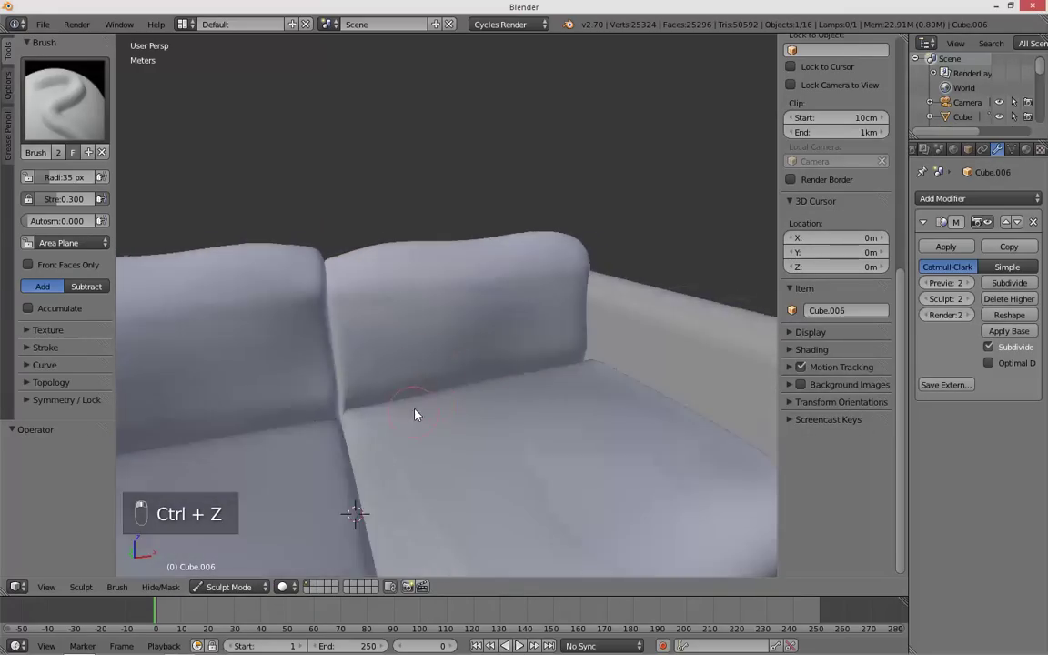
scroll(455, 353, up, 2)
middle_drag(456, 359, 480, 369)
click(996, 284)
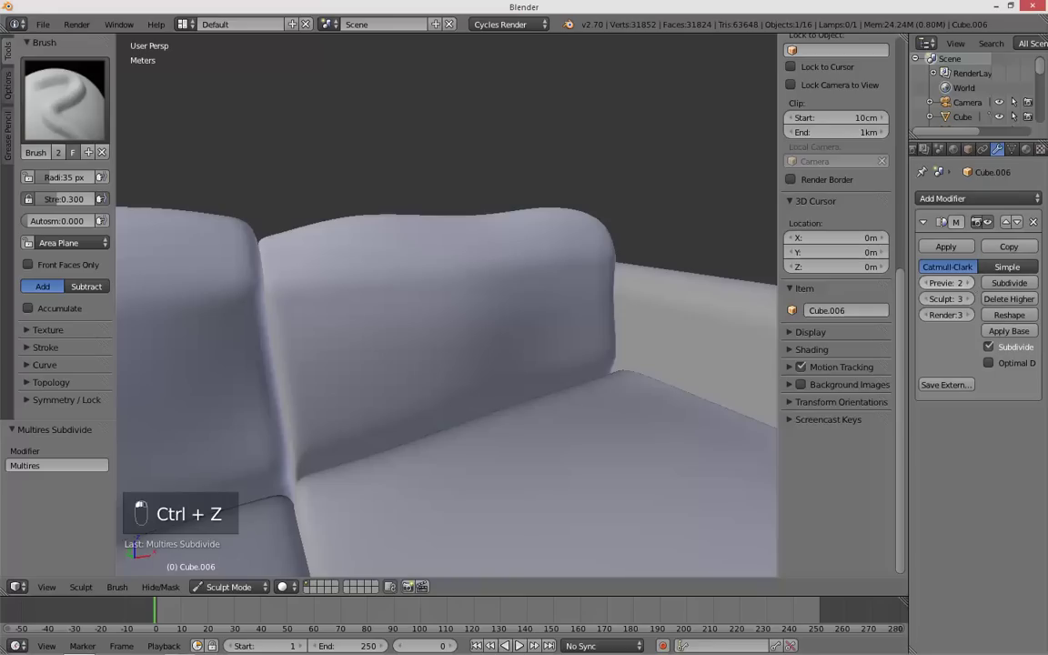
- Try sculpting a row of slanted fabric folds across the front of the right back cushion
drag(359, 301, 350, 339)
mouse_move(374, 409)
middle_down()
mouse_move(503, 393)
mouse_move(417, 391)
middle_up()
key(ctrl+z)
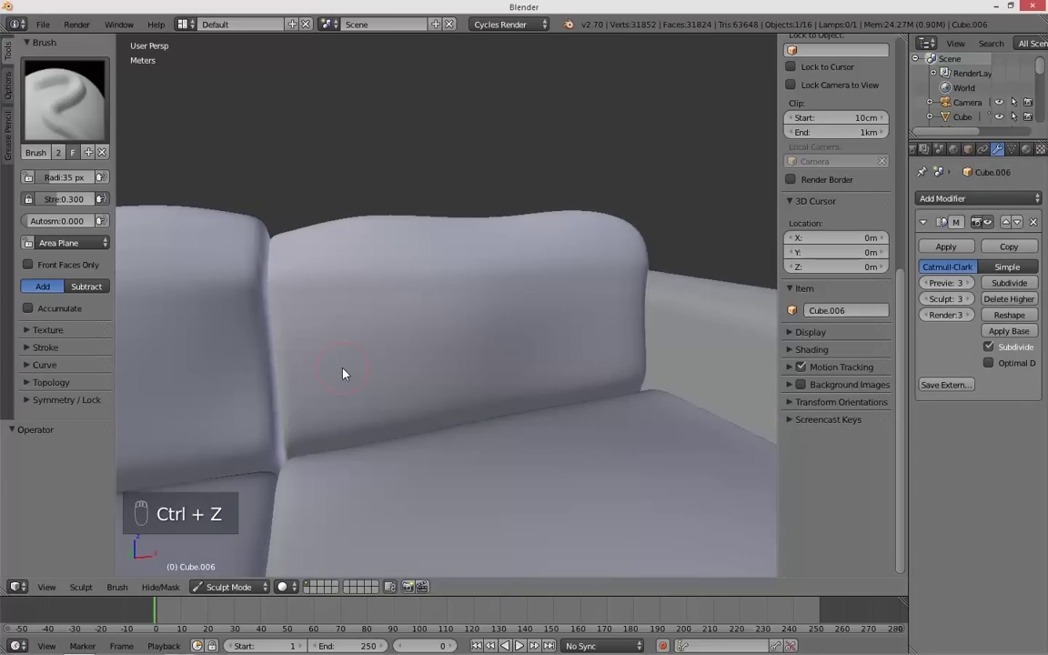
middle_drag(362, 362, 338, 359)
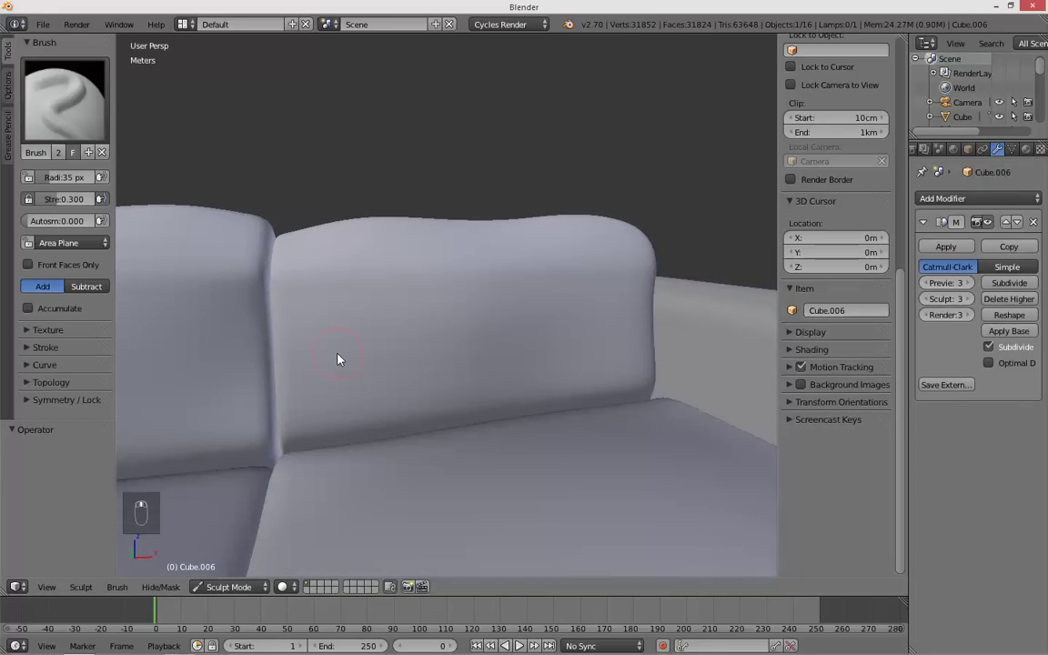
mouse_move(364, 296)
middle_down()
mouse_move(351, 302)
mouse_move(417, 295)
middle_up()
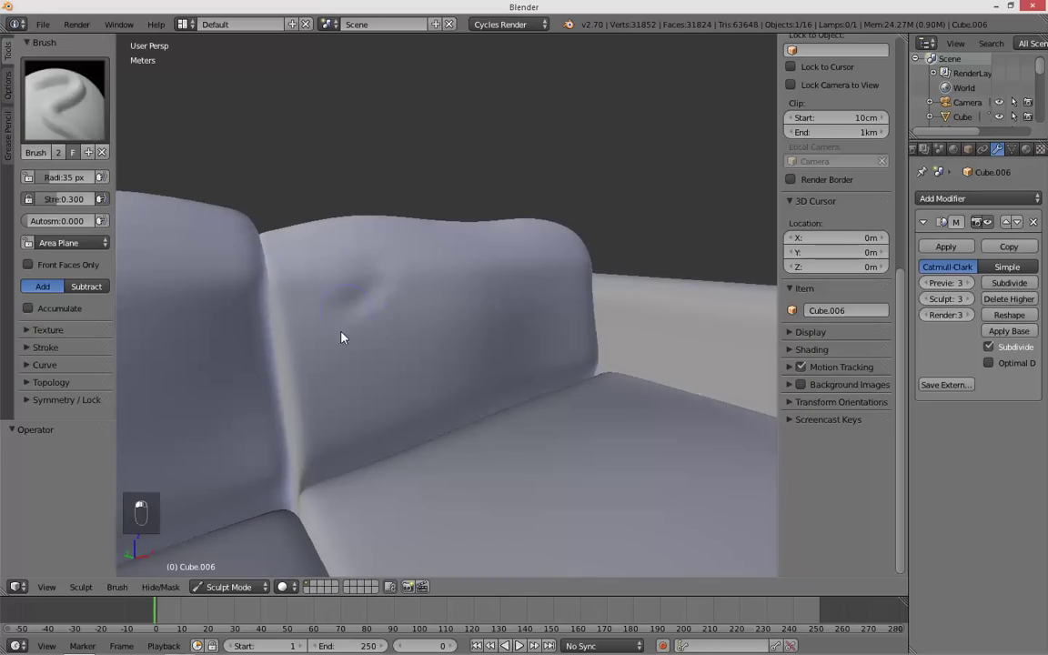
mouse_move(360, 426)
middle_down()
mouse_move(346, 416)
mouse_move(396, 382)
middle_up()
key(ctrl+z)
middle_drag(498, 243, 441, 343)
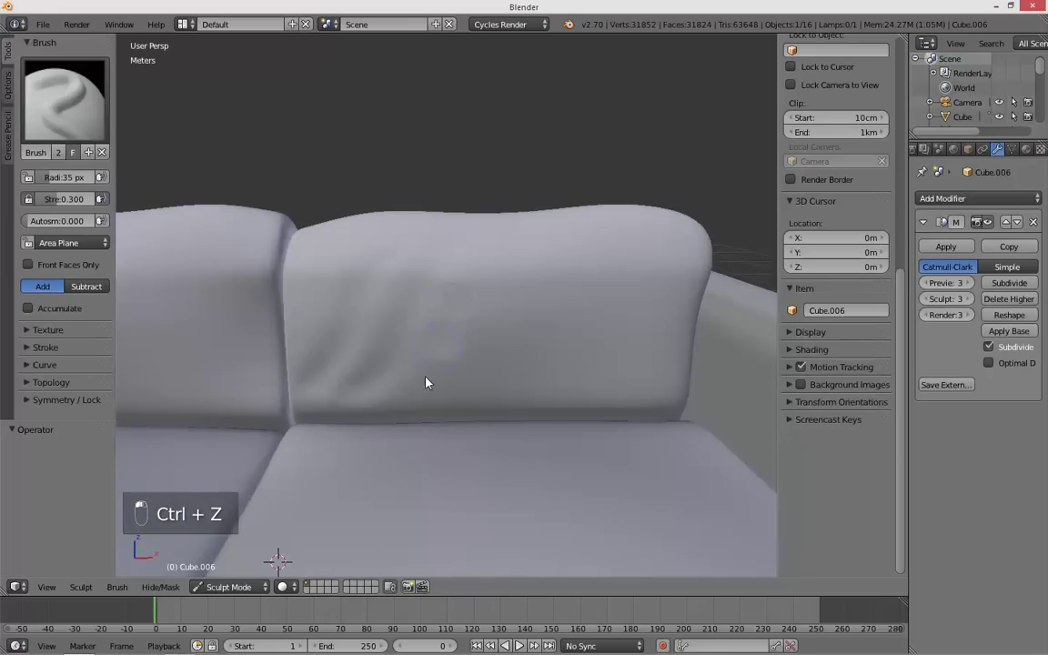
drag(460, 382, 539, 263)
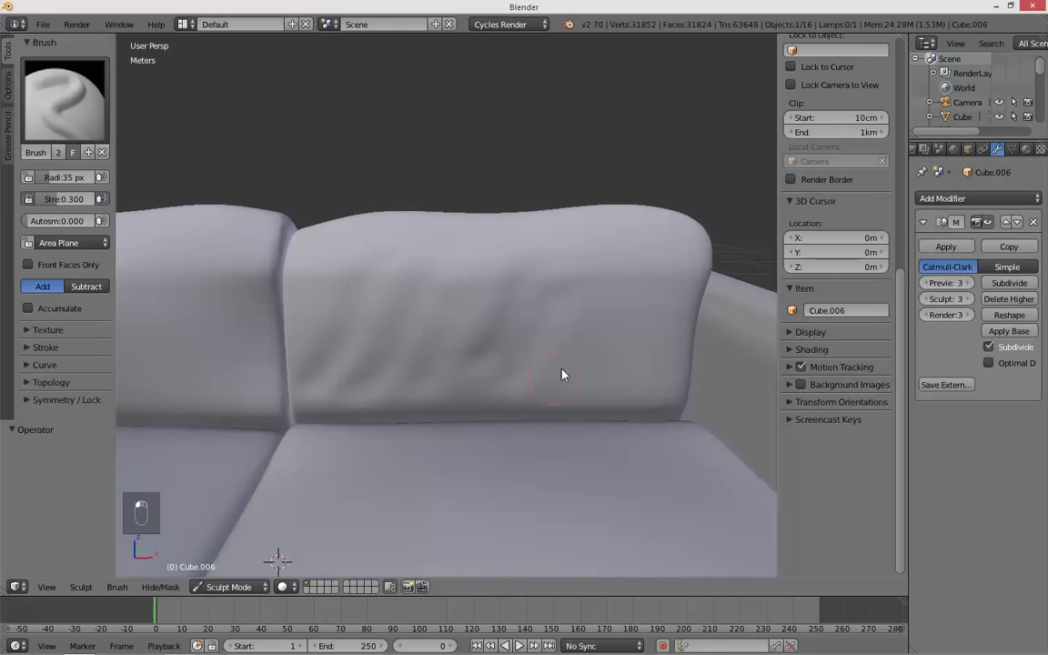
- Undo all the slanted fold strokes on the right back cushion
mouse_move(608, 348)
middle_down()
mouse_move(603, 393)
mouse_move(660, 397)
mouse_move(519, 397)
mouse_move(623, 346)
mouse_move(615, 373)
middle_up()
key(ctrl+z)
key(ctrl+z)
key(ctrl+z)
key(ctrl+z)
key(ctrl+z)
key(ctrl+z)
key(ctrl+z)
key(ctrl+z)
key(ctrl+z)
key(ctrl+z)
key(ctrl+z)
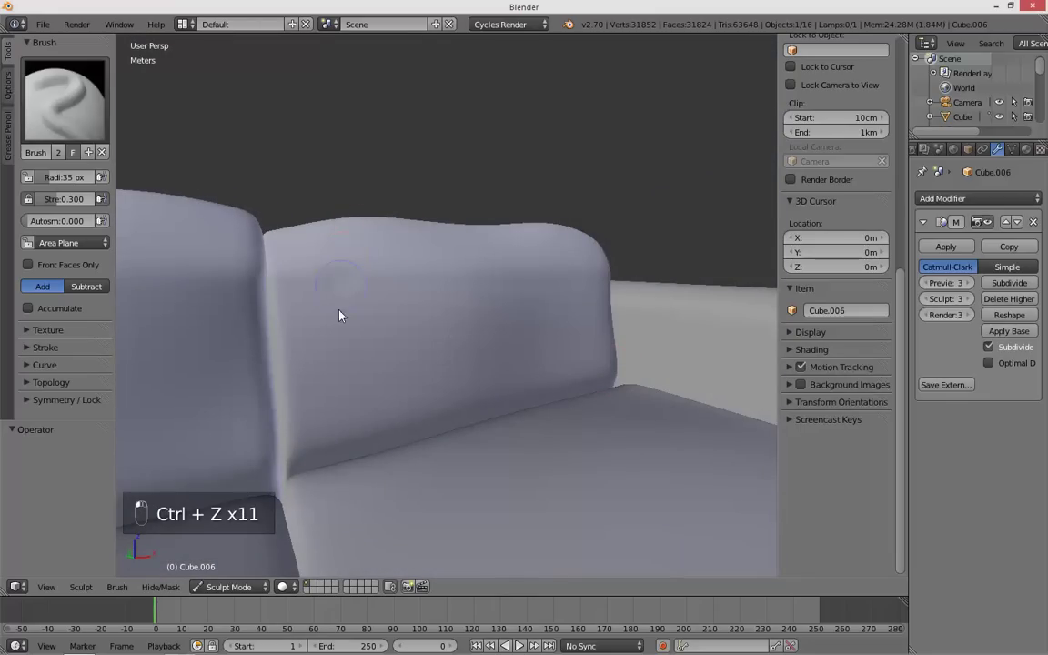
- Try a second row of curved folds across the front of the right back cushion, undoing unwanted strokes
drag(344, 281, 320, 444)
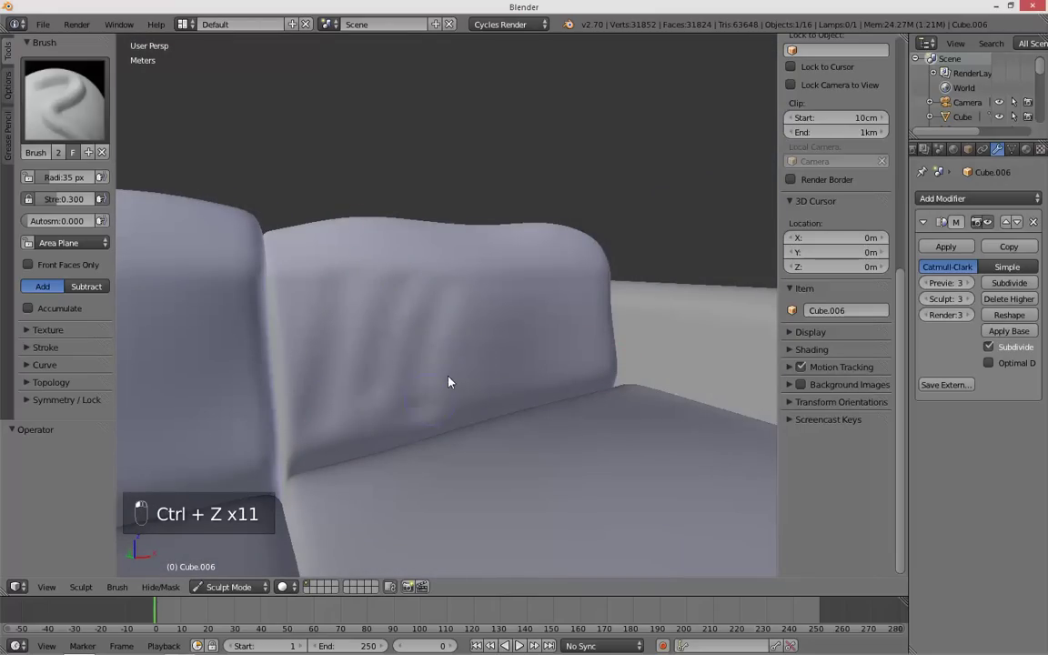
drag(425, 418, 521, 240)
key(ctrl+z)
key(ctrl+z)
key(ctrl+z)
key(ctrl+z)
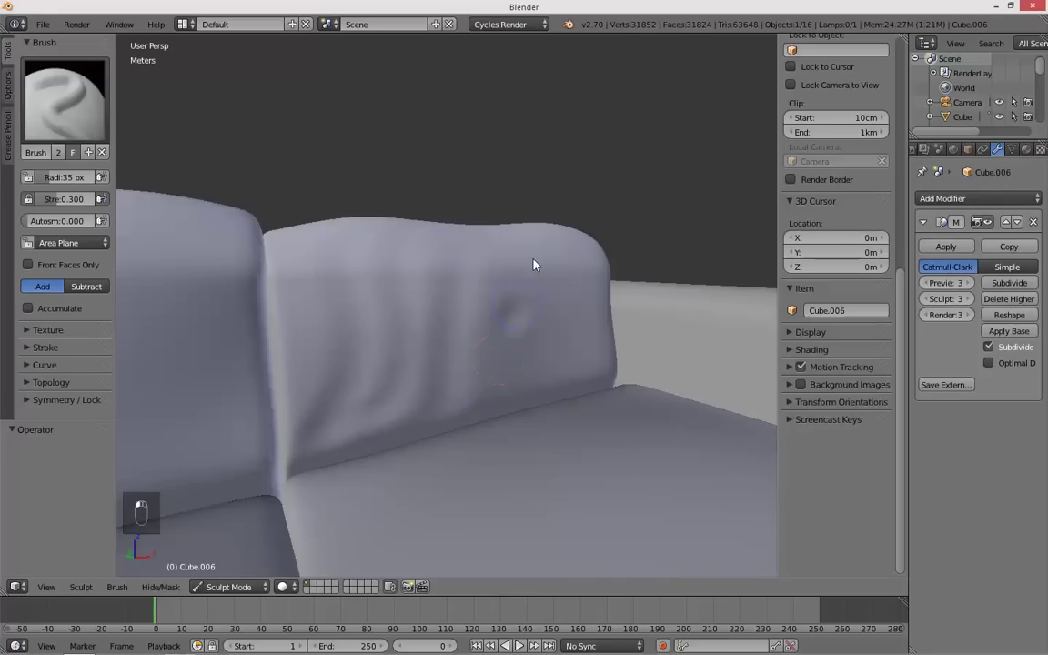
- Undo the second row of fold strokes on the right back cushion
mouse_move(580, 314)
middle_down()
mouse_move(480, 413)
mouse_move(503, 446)
mouse_move(365, 274)
mouse_move(371, 301)
mouse_move(346, 302)
mouse_move(386, 233)
mouse_move(402, 234)
middle_up()
key(ctrl+z)
mouse_move(378, 375)
middle_down()
mouse_move(286, 368)
mouse_move(397, 397)
mouse_move(329, 393)
middle_up()
key(ctrl+z)
key(ctrl+z)
key(ctrl+z)
key(ctrl+z)
key(ctrl+z)
key(ctrl+z)
key(ctrl+z)
key(ctrl+z)
key(ctrl+z)
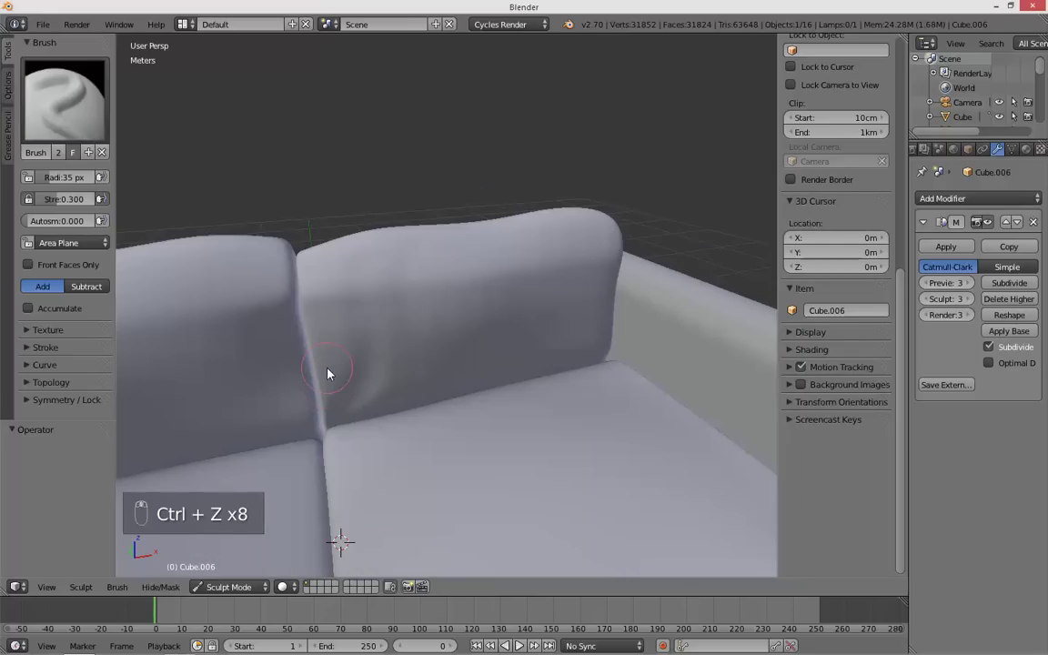
- Try a third set of slanting folds on the right back cushion and undo the strokes
drag(391, 270, 351, 422)
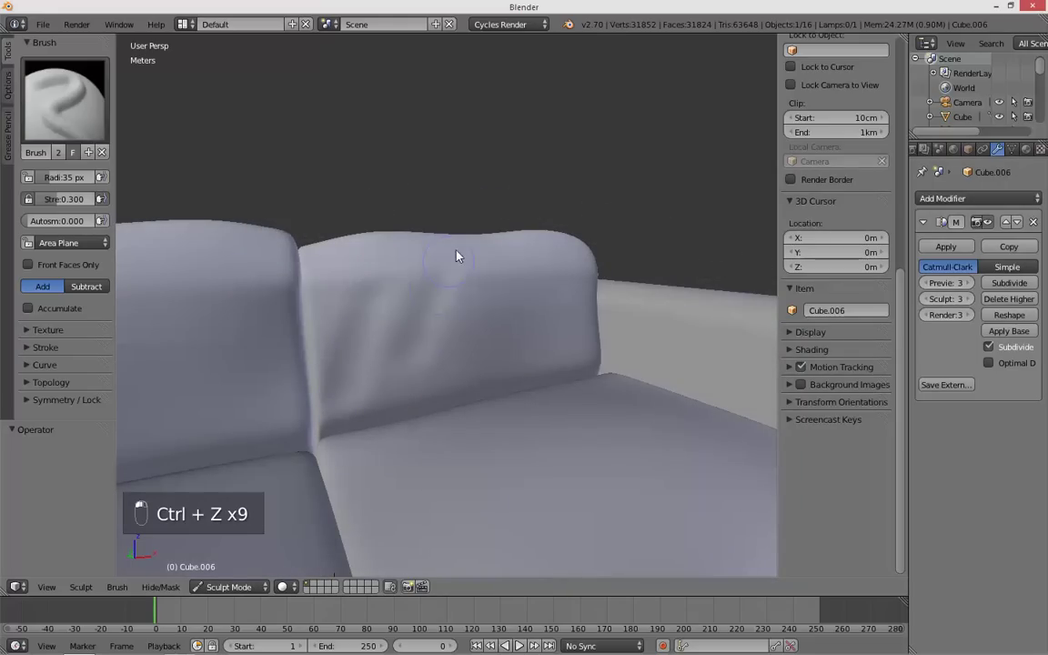
key(ctrl+z)
key(ctrl+z)
key(ctrl+z)
key(ctrl+z)
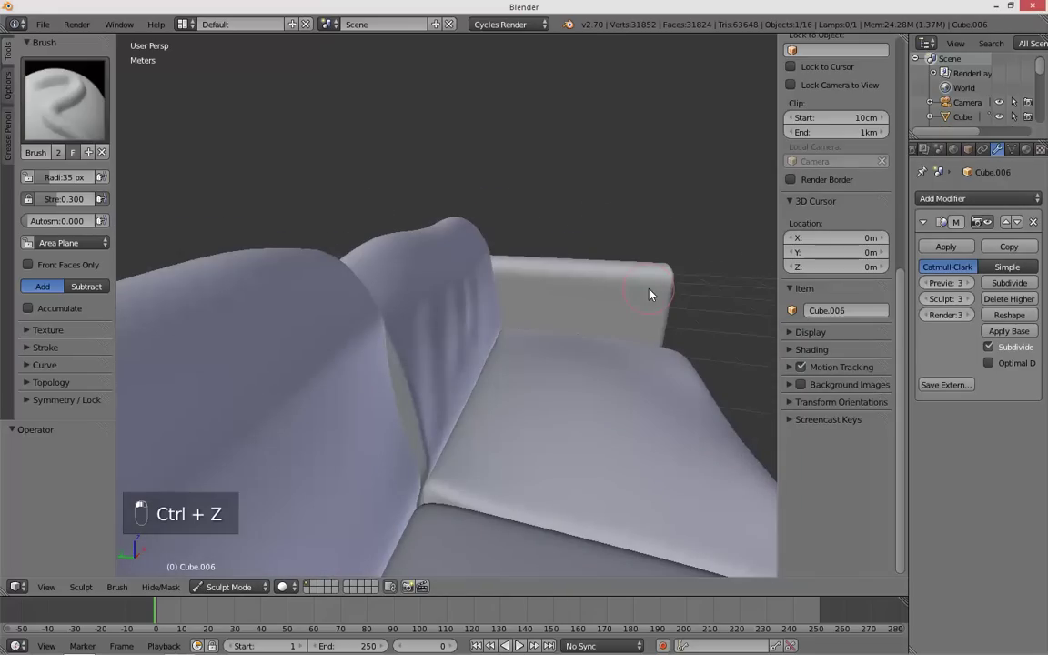
key(ctrl+z)
key(ctrl+z)
- Set the brush strength to 0.194 and sculpt soft folds on the front of the right back cushion
key(shift+f)
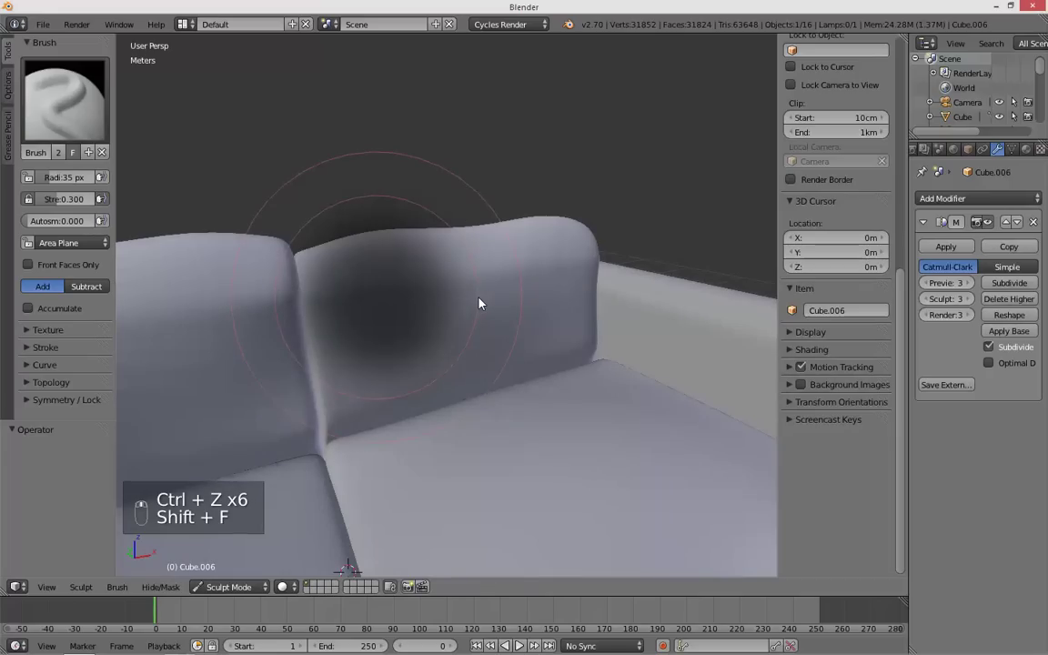
click(459, 290)
mouse_move(403, 383)
mouse_down()
mouse_move(463, 243)
mouse_move(434, 399)
mouse_up()
middle_drag(532, 266, 552, 286)
mouse_move(615, 247)
middle_down()
mouse_move(695, 232)
mouse_move(470, 395)
mouse_move(416, 400)
middle_up()
drag(417, 401, 479, 391)
middle_drag(480, 391, 478, 392)
mouse_move(373, 370)
middle_down()
mouse_move(582, 336)
mouse_move(484, 358)
mouse_move(212, 314)
middle_up()
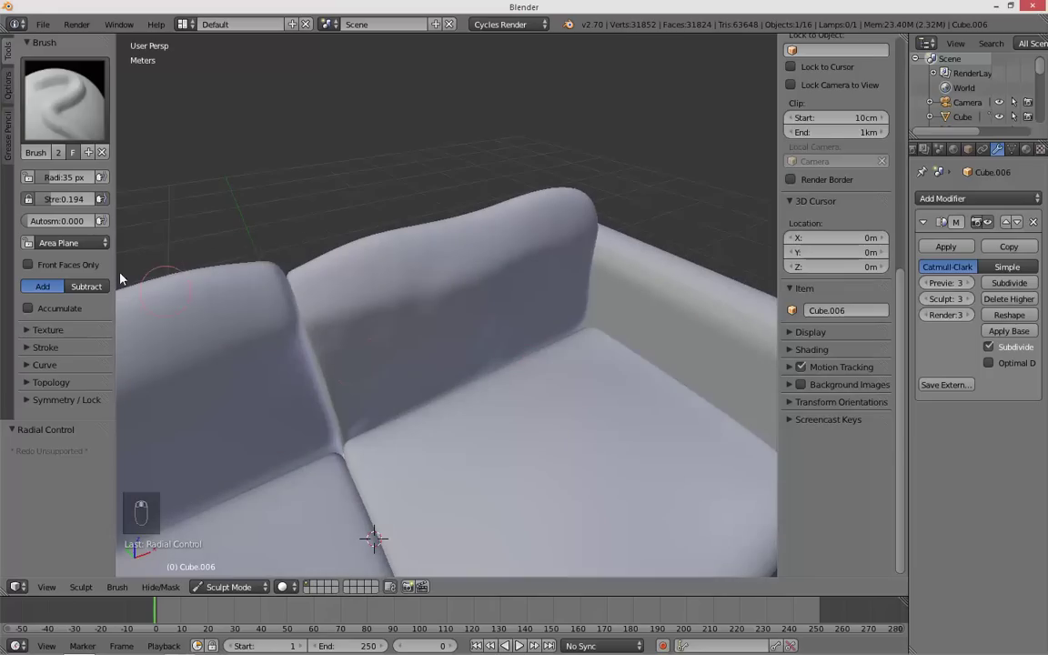
- Set the brush radius to 13 px and refine the fine folds on the right back cushion, undoing the unwanted stroke
key(f)
click(327, 295)
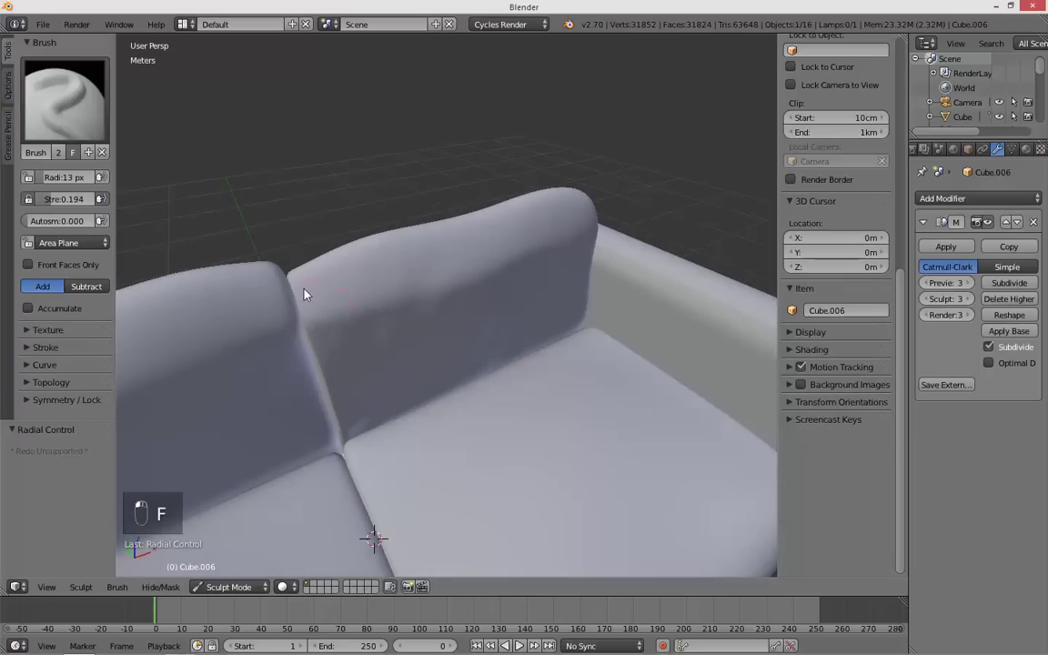
middle_drag(493, 266, 435, 244)
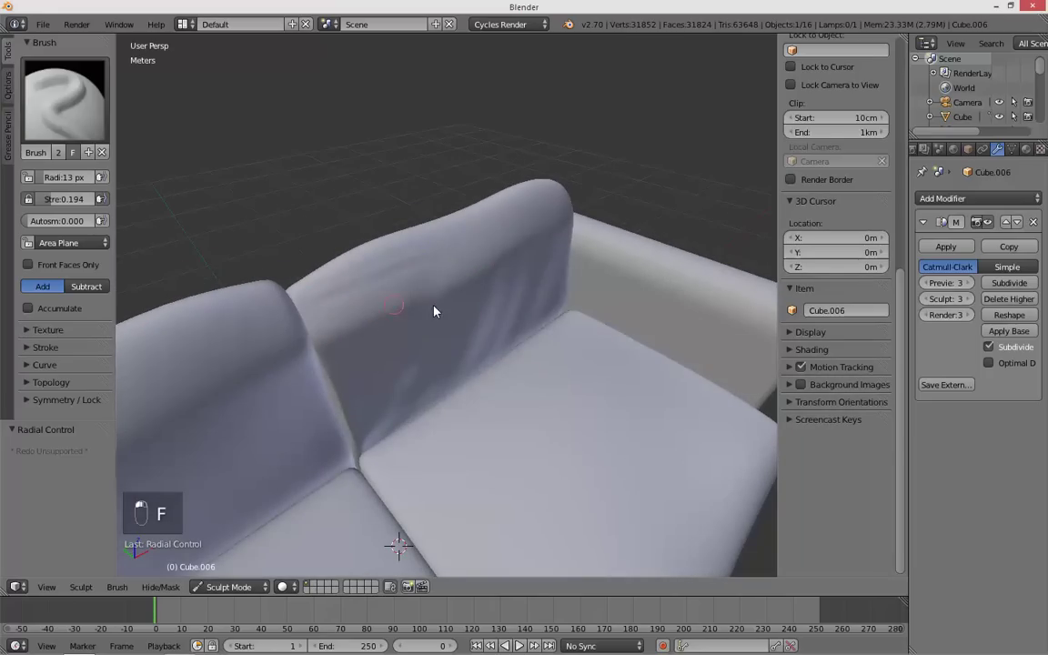
middle_drag(434, 312, 440, 249)
middle_drag(719, 261, 679, 291)
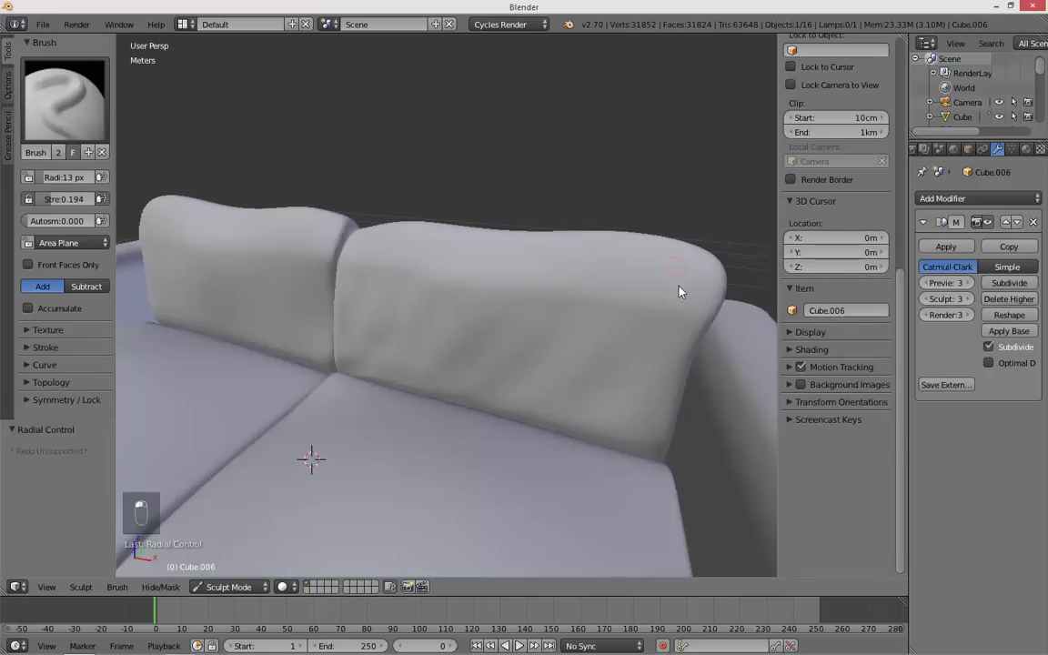
middle_drag(405, 350, 601, 296)
middle_drag(378, 357, 414, 383)
key(ctrl+z)
- Return to Object Mode and examine the sculpted right back cushion from several angles
click(229, 586)
click(234, 569)
key(a)
mouse_move(369, 460)
middle_down()
mouse_move(456, 421)
mouse_move(534, 407)
mouse_move(506, 351)
mouse_move(373, 393)
middle_up()
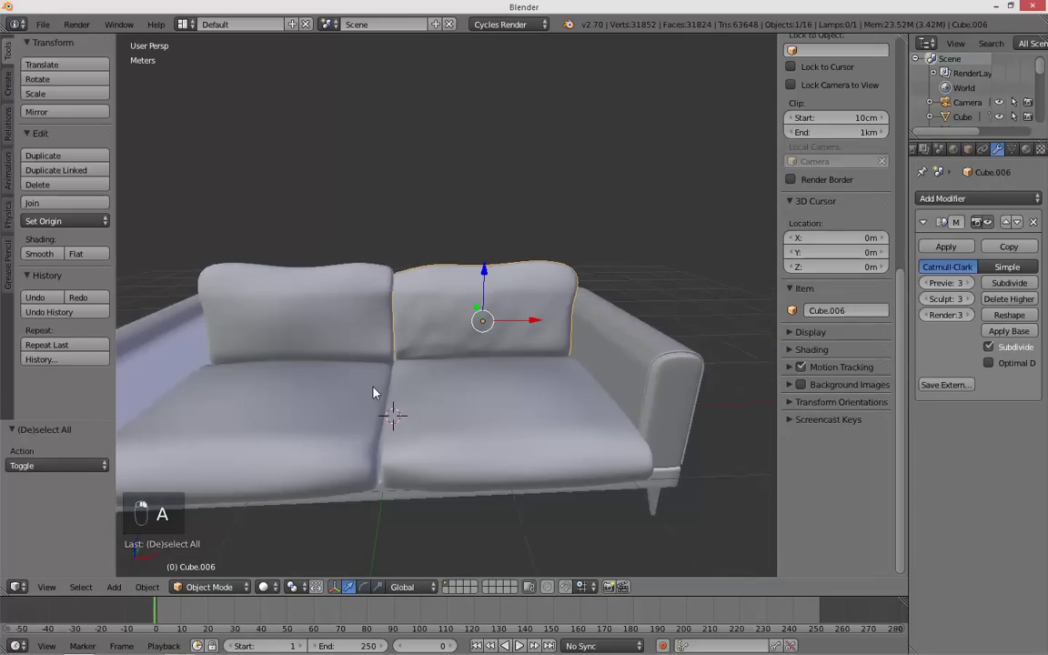
scroll(384, 327, up, 4)
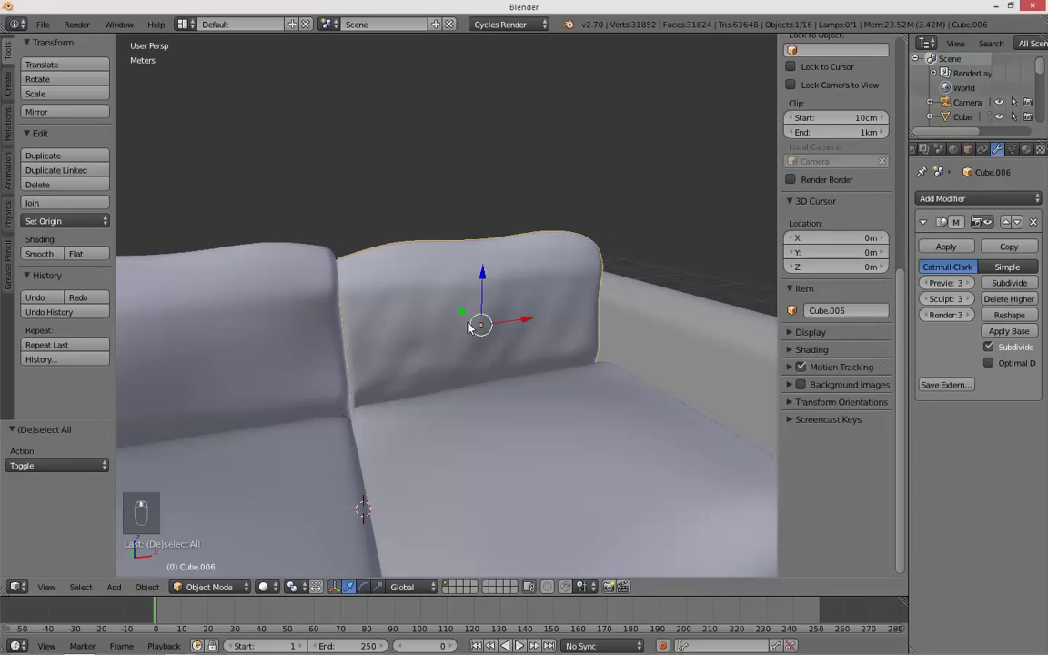
scroll(428, 296, down, 1)
middle_drag(524, 335, 451, 267)
- Select the left back cushion, subdivide its Multires modifier to level 3, and enter Sculpt Mode
shift+click(339, 266)
key(a)
right_click(407, 275)
key(KP_Decimal)
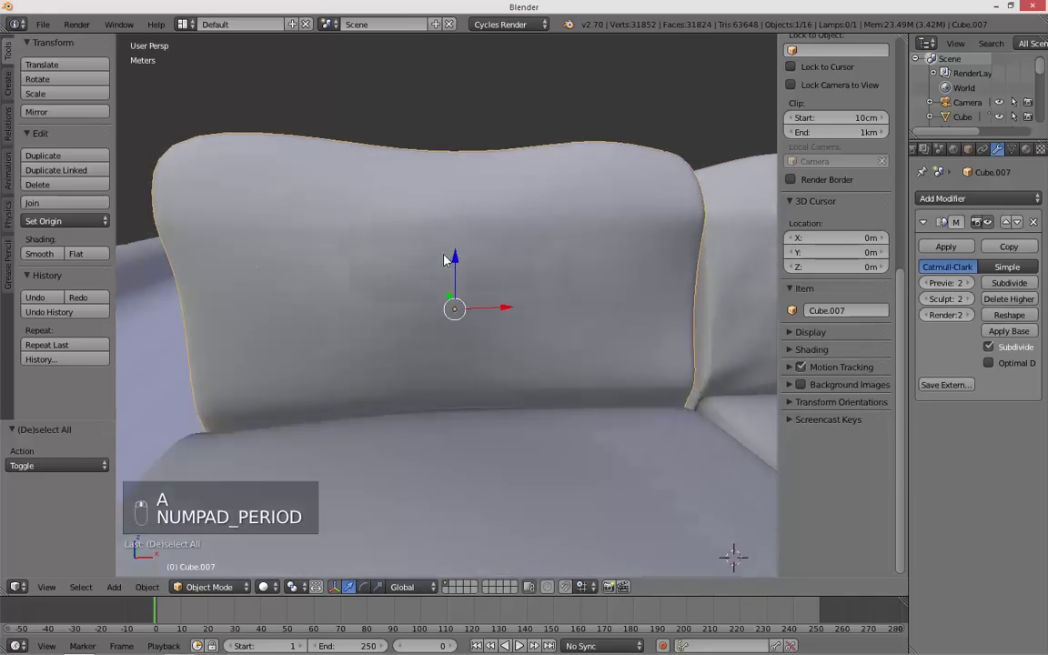
scroll(421, 280, down, 2)
click(1009, 283)
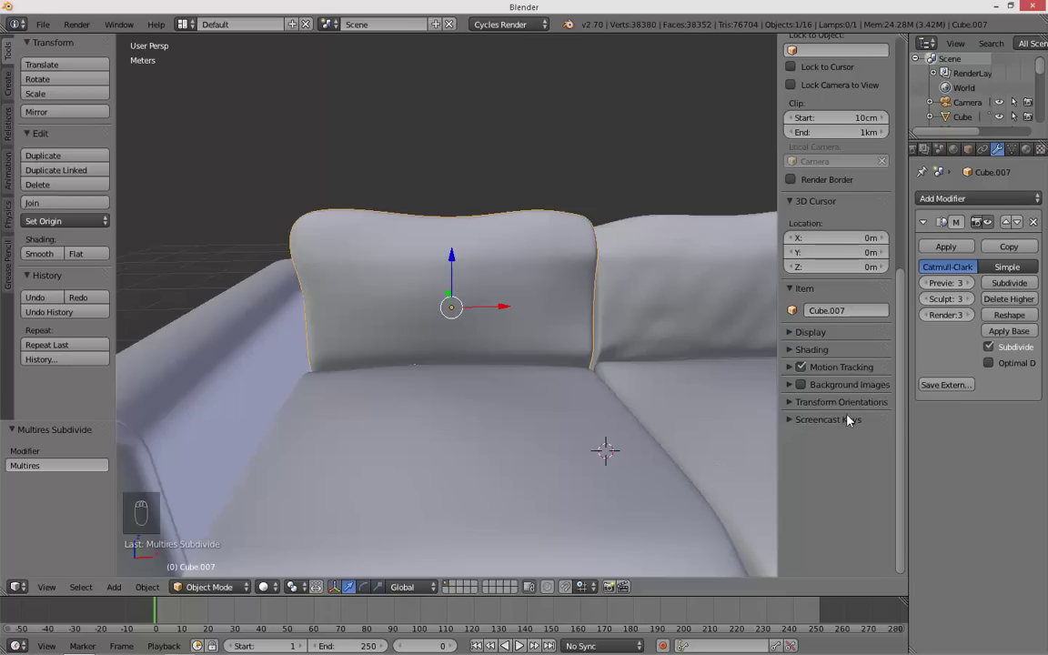
click(239, 587)
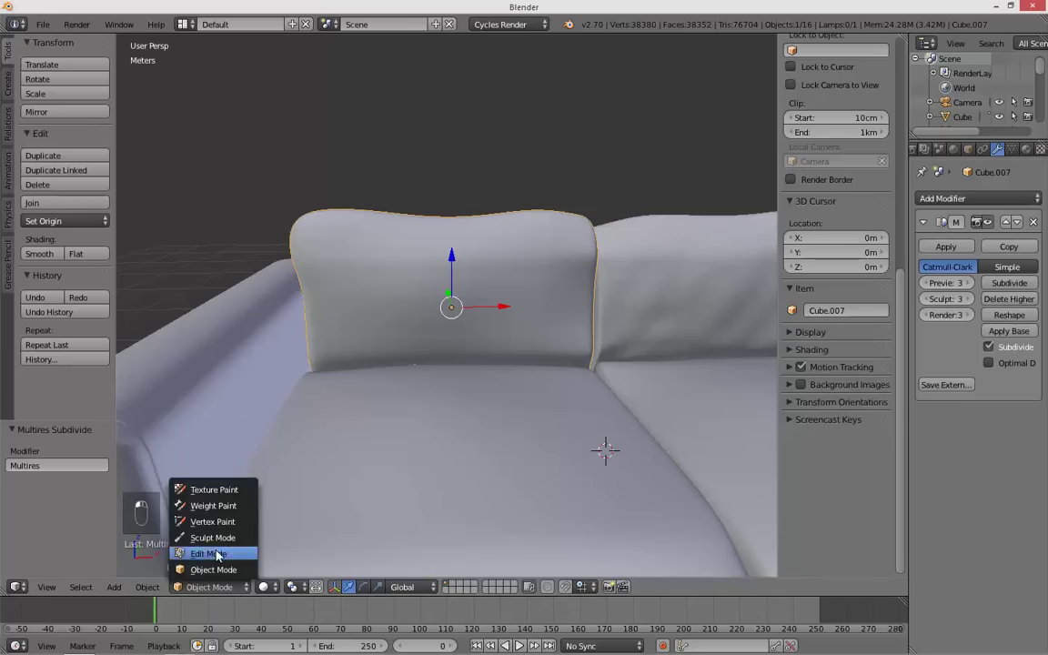
click(220, 536)
- Set the brush radius to 34 px and sculpt slanting folds across the front of the left back cushion
key(f)
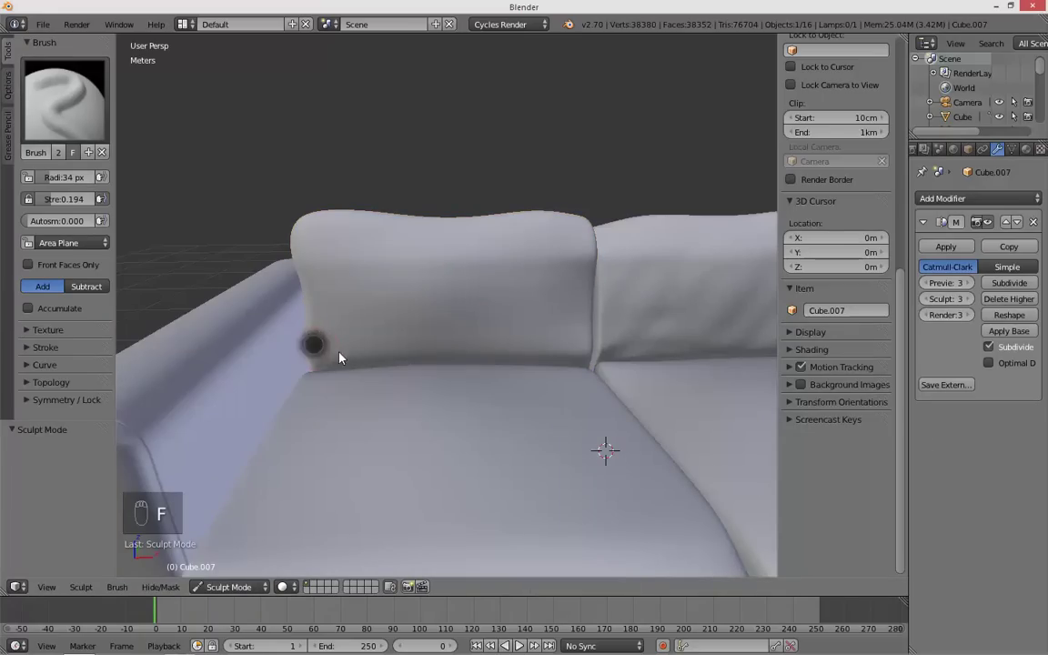
middle_drag(320, 357, 396, 349)
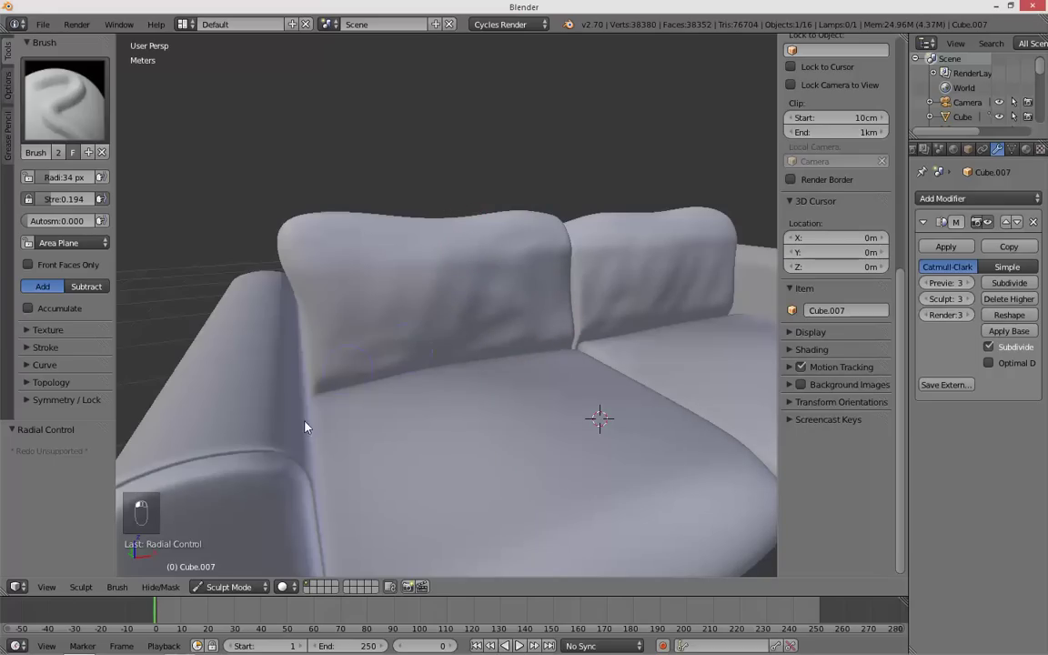
middle_drag(431, 261, 560, 272)
drag(401, 271, 333, 273)
mouse_move(363, 342)
middle_down()
mouse_move(304, 329)
mouse_move(381, 332)
middle_up()
key(ctrl+z)
mouse_move(444, 240)
middle_down()
mouse_move(346, 234)
mouse_move(433, 298)
mouse_move(557, 274)
mouse_move(480, 290)
middle_up()
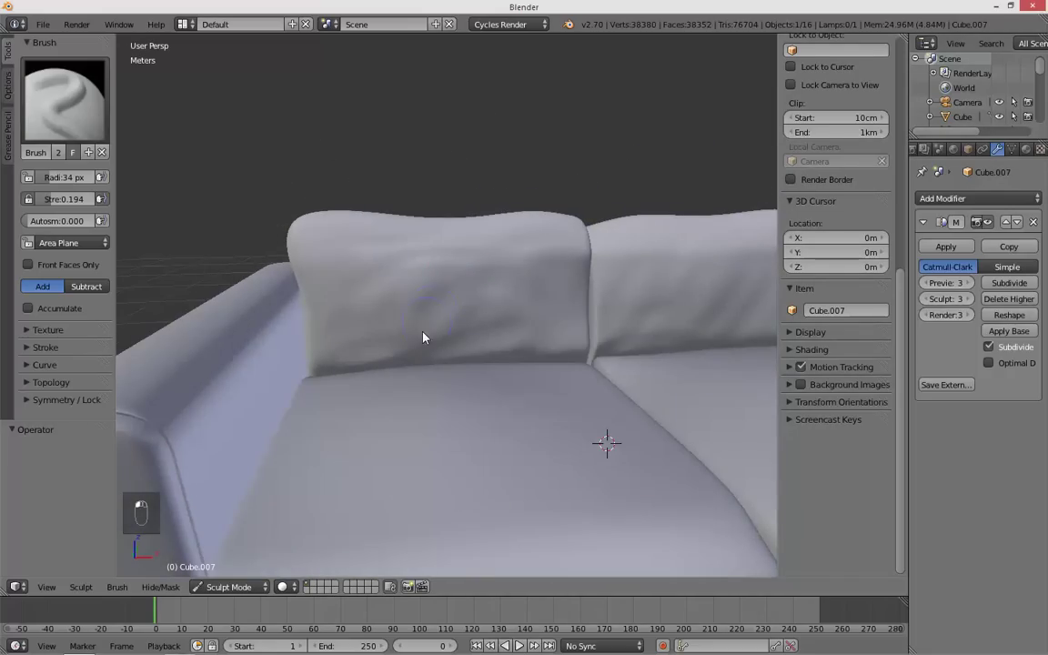
- Undo the latest series of fold strokes on the left back cushion
middle_drag(447, 372, 360, 363)
middle_drag(293, 358, 445, 321)
key(ctrl+z)
key(ctrl+z)
key(ctrl+z)
key(ctrl+z)
key(ctrl+z)
key(ctrl+z)
key(ctrl+z)
key(ctrl+z)
key(ctrl+z)
key(ctrl+z)
key(ctrl+z)
key(ctrl+z)
key(ctrl+z)
key(ctrl+z)
key(ctrl+z)
key(ctrl+z)
key(ctrl+z)
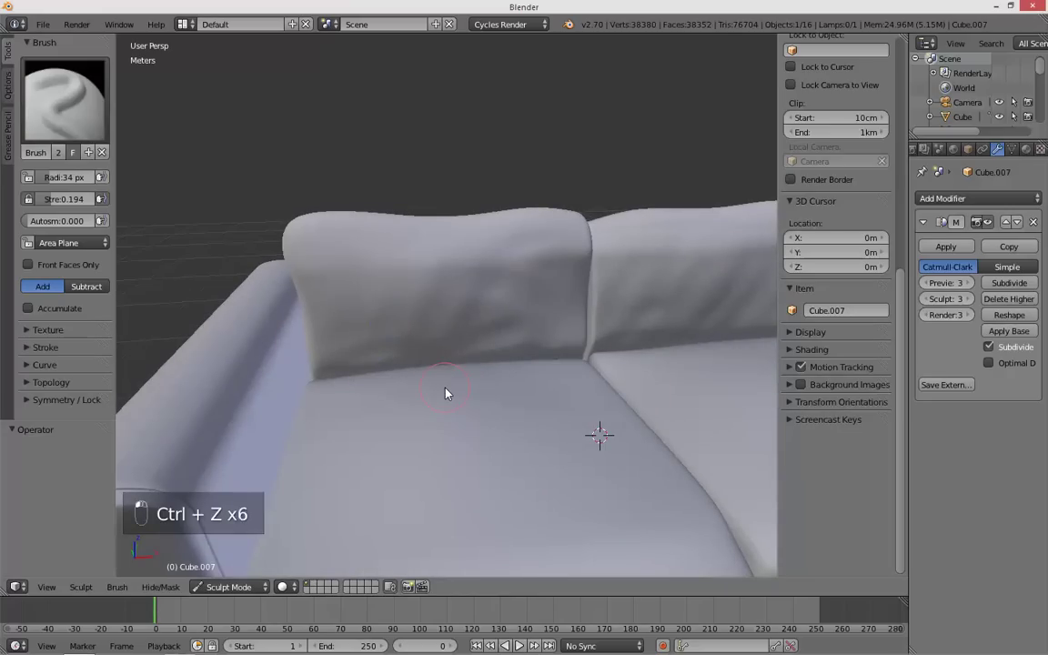
- Sculpt further soft folds on the front and upper part of the left back cushion, undoing the unwanted stroke
middle_drag(446, 393, 374, 352)
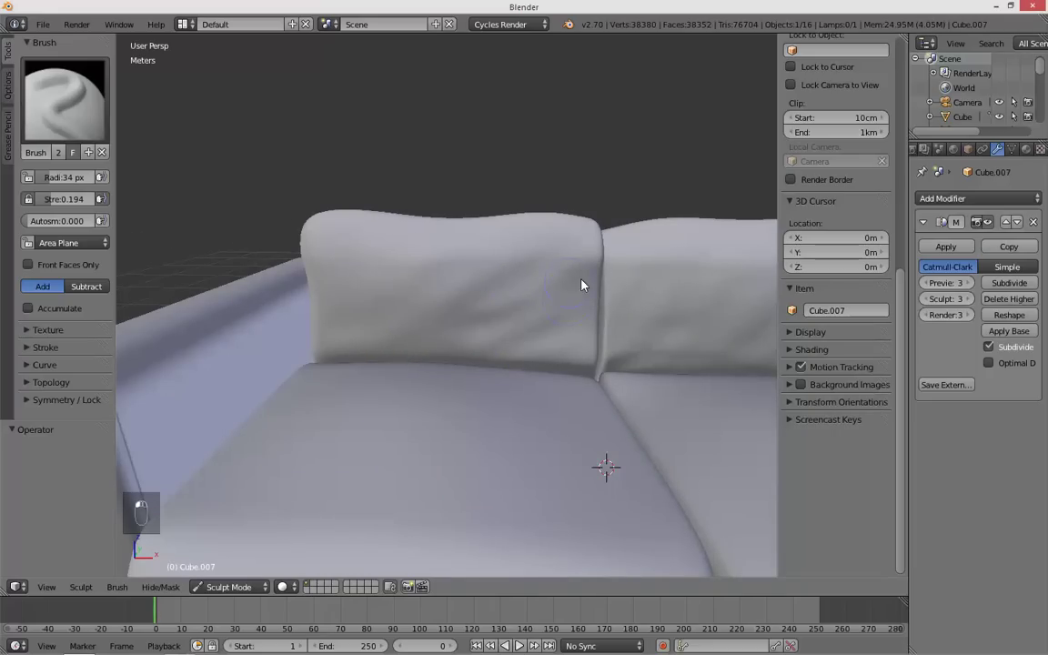
mouse_move(459, 327)
middle_down()
mouse_move(526, 386)
mouse_move(488, 378)
mouse_move(391, 286)
mouse_move(442, 397)
mouse_move(363, 281)
middle_up()
middle_drag(526, 242, 509, 262)
key(ctrl+z)
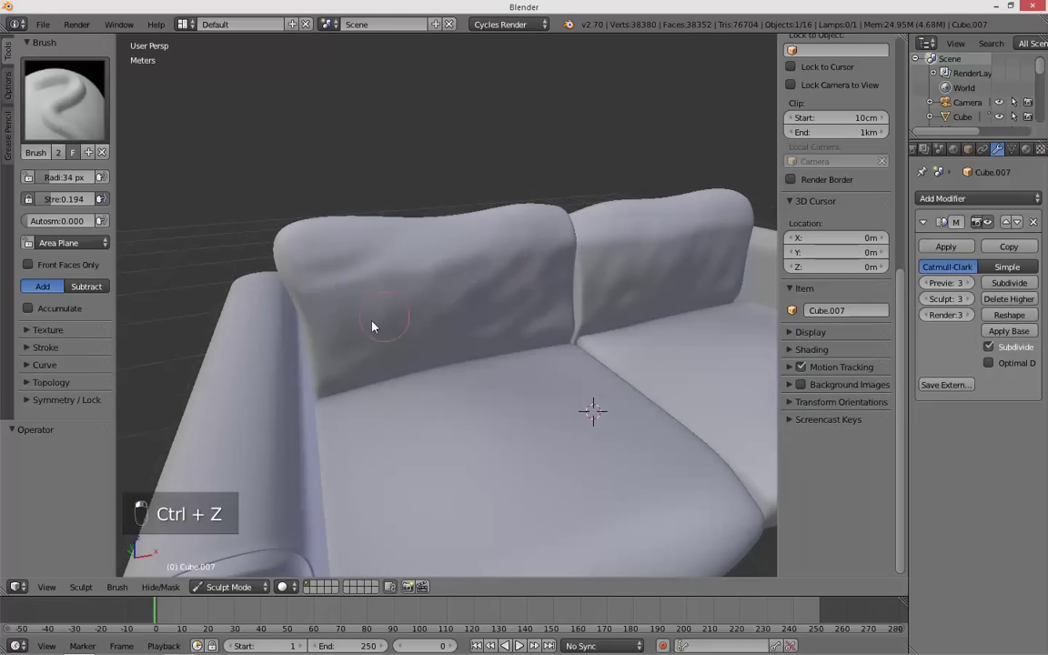
middle_drag(380, 322, 433, 269)
mouse_move(594, 264)
middle_down()
mouse_move(713, 274)
mouse_move(648, 261)
mouse_move(685, 262)
mouse_move(335, 484)
middle_up()
- Leave Sculpt Mode for Object Mode and select the left seat cushion
click(230, 586)
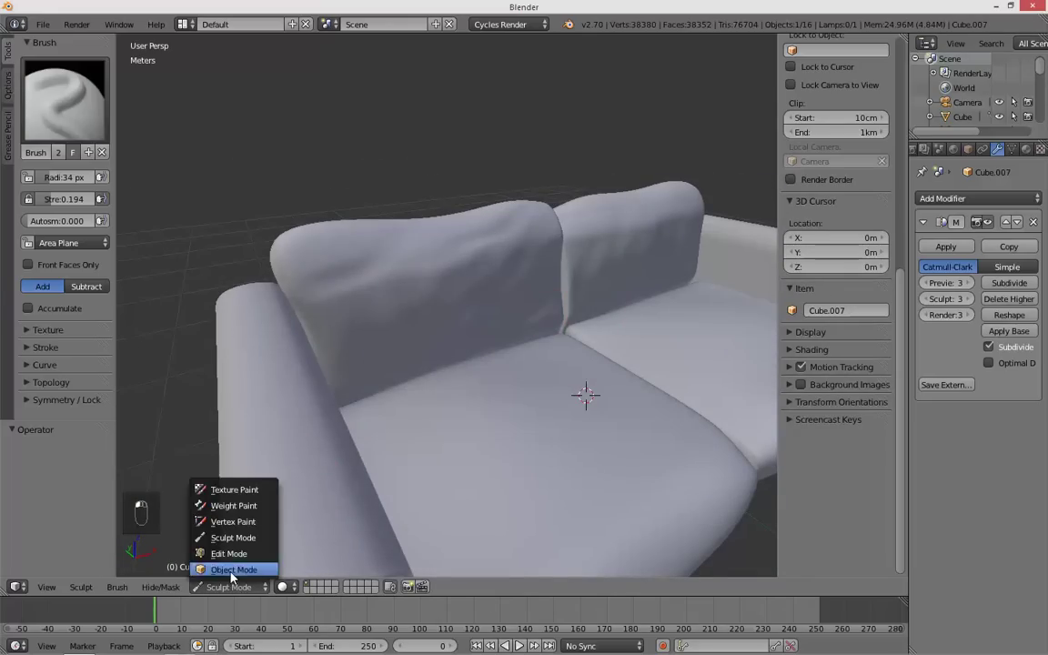
click(234, 570)
key(a)
middle_drag(475, 433, 418, 414)
right_click(411, 368)
middle_drag(405, 318, 468, 323)
key(KP_Decimal)
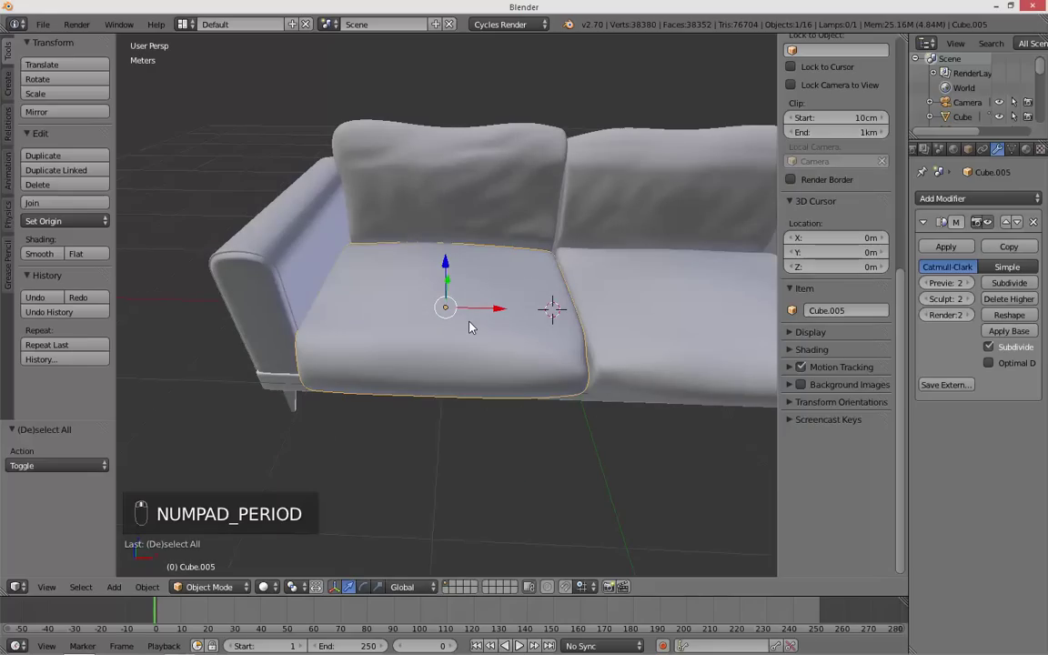
- Select the right seat cushion, subdivide its Multires modifier to level 3, and enter Sculpt Mode
right_click(508, 314)
middle_drag(507, 313, 405, 311)
key(Tab)
key(Tab)
click(205, 587)
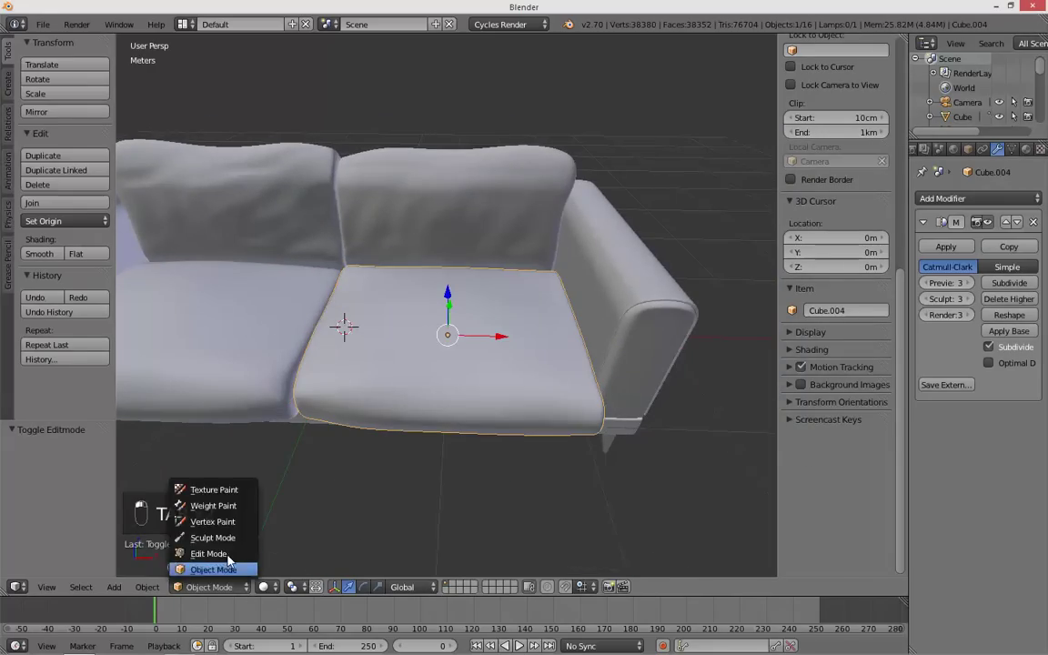
click(210, 540)
- Sculpt soft folds across the top of the right seat cushion, undoing the unwanted stroke
middle_drag(421, 328, 459, 345)
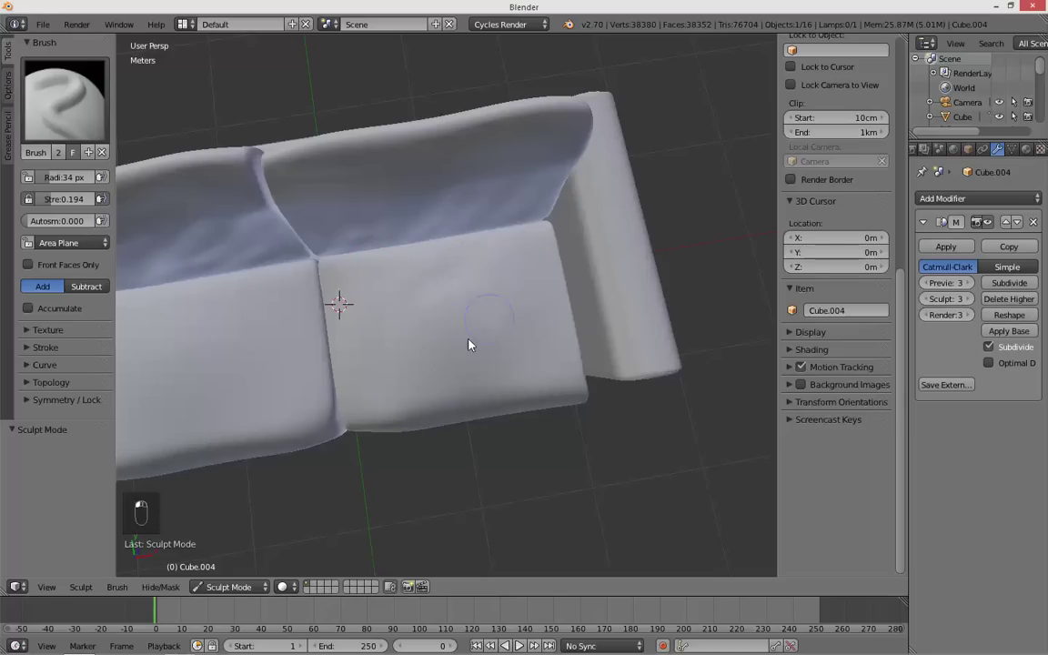
mouse_move(491, 428)
middle_down()
mouse_move(553, 313)
mouse_move(595, 304)
mouse_move(594, 344)
mouse_move(432, 346)
middle_up()
key(ctrl+z)
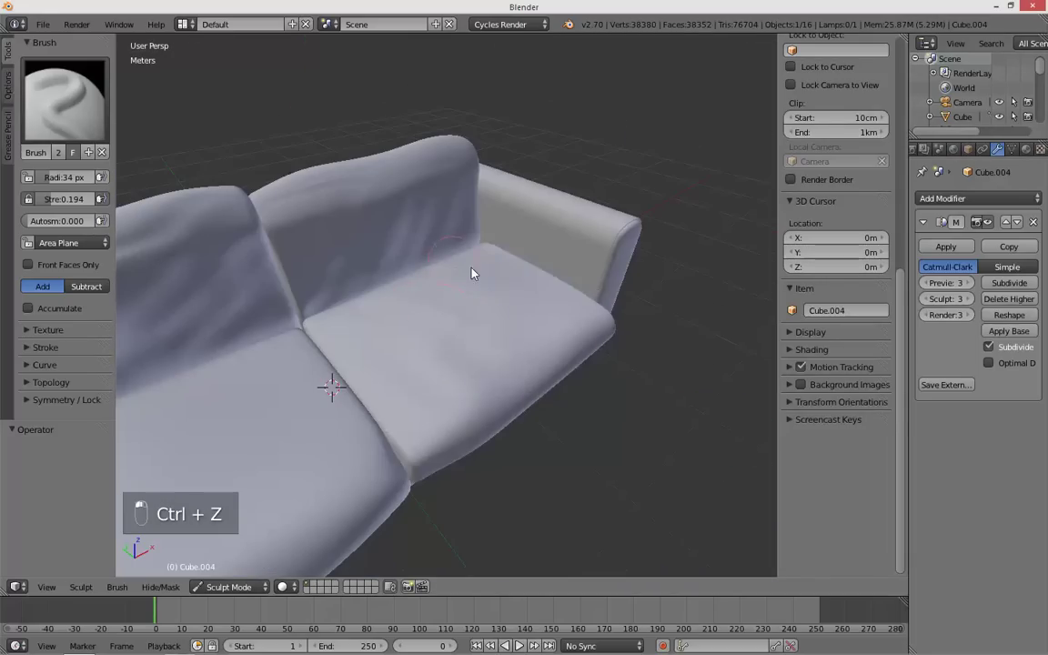
mouse_move(555, 349)
middle_down()
mouse_move(680, 344)
mouse_move(643, 323)
mouse_move(513, 347)
mouse_move(468, 371)
middle_up()
- Set the brush strength to 0.415 and sculpt stronger folds on the right seat cushion, undoing unwanted strokes
key(shift+f)
click(487, 342)
ctrl+drag(385, 311, 575, 386)
mouse_move(575, 386)
middle_down()
mouse_move(459, 370)
mouse_move(535, 393)
middle_up()
key(ctrl+z)
drag(462, 310, 431, 406)
mouse_move(583, 430)
middle_down()
mouse_move(655, 435)
mouse_move(639, 435)
middle_up()
key(ctrl+z)
mouse_move(534, 351)
middle_down()
mouse_move(511, 347)
mouse_move(504, 320)
mouse_move(475, 316)
middle_up()
key(ctrl+z)
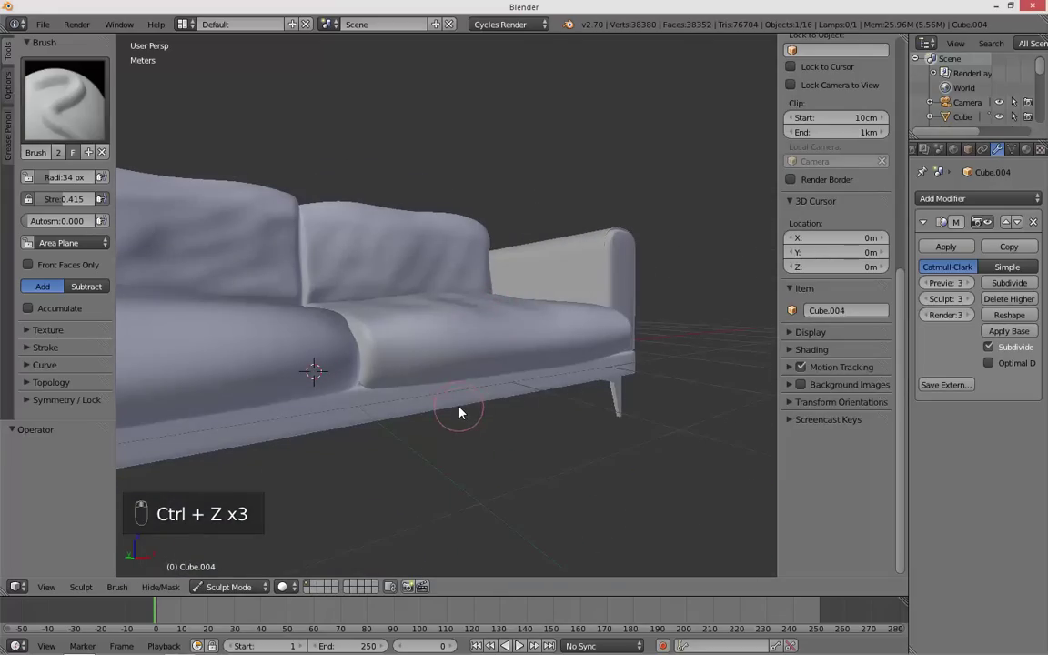
- Set the brush strength to 0.269 and sculpt folds over the top and front edge of the right seat cushion
key(shift+f)
click(480, 417)
middle_drag(480, 417, 409, 328)
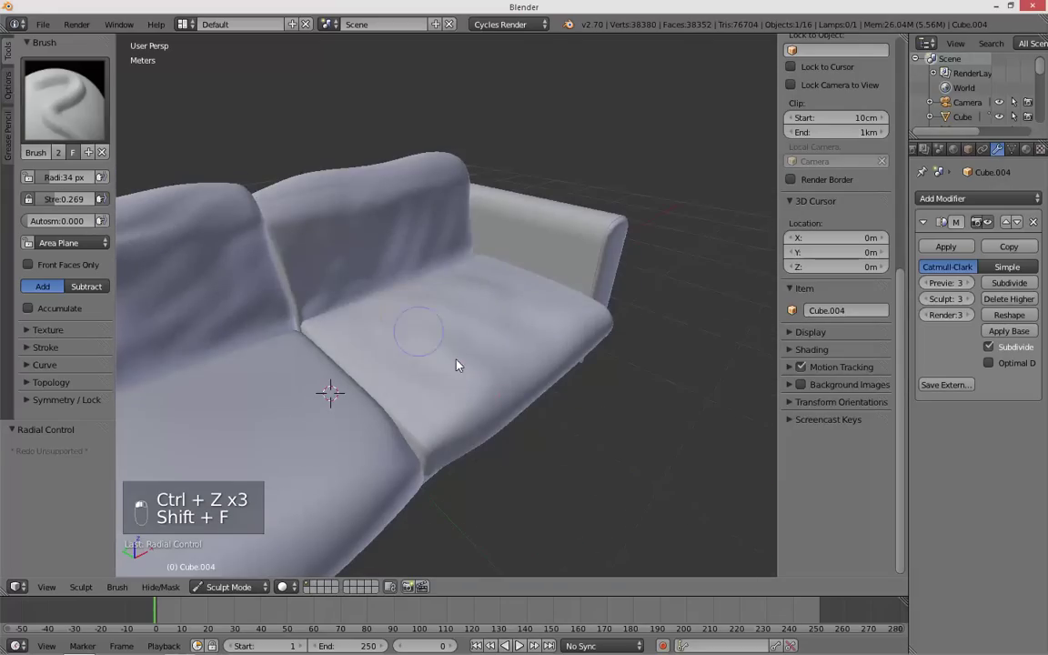
middle_drag(586, 469, 466, 304)
middle_drag(601, 297, 440, 375)
middle_drag(566, 414, 440, 375)
- Rework the folds along the front of the right seat cushion, undoing the strokes that look wrong
key(ctrl+z)
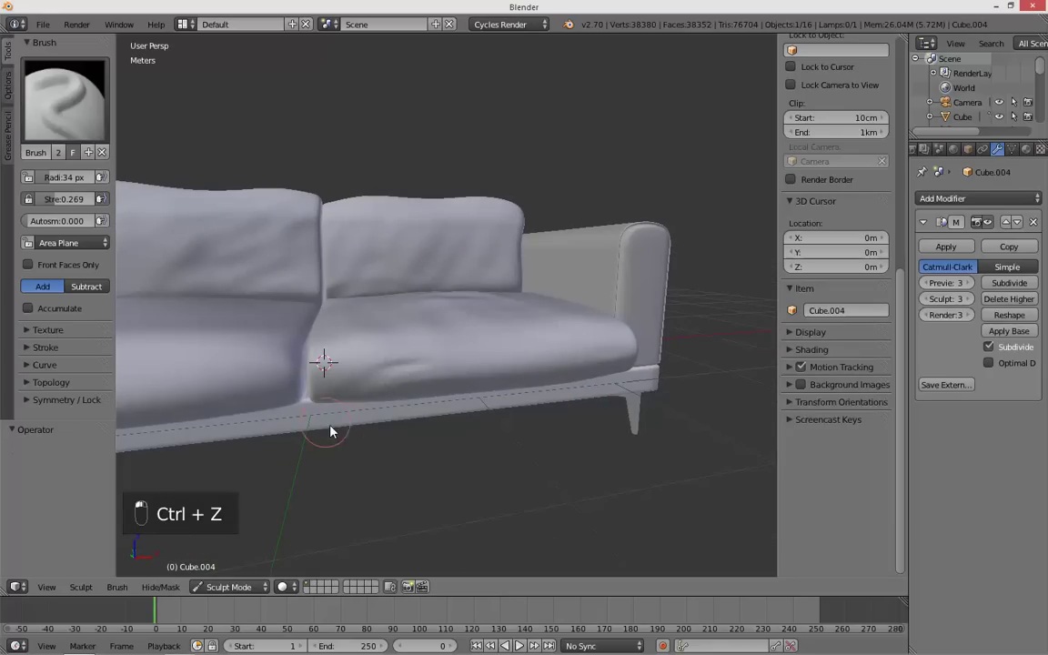
key(ctrl+z)
middle_drag(353, 402, 398, 379)
key(ctrl+z)
mouse_move(458, 397)
middle_down()
mouse_move(400, 430)
mouse_move(496, 351)
mouse_move(370, 362)
mouse_move(393, 281)
mouse_move(503, 374)
mouse_move(498, 405)
middle_up()
key(ctrl+z)
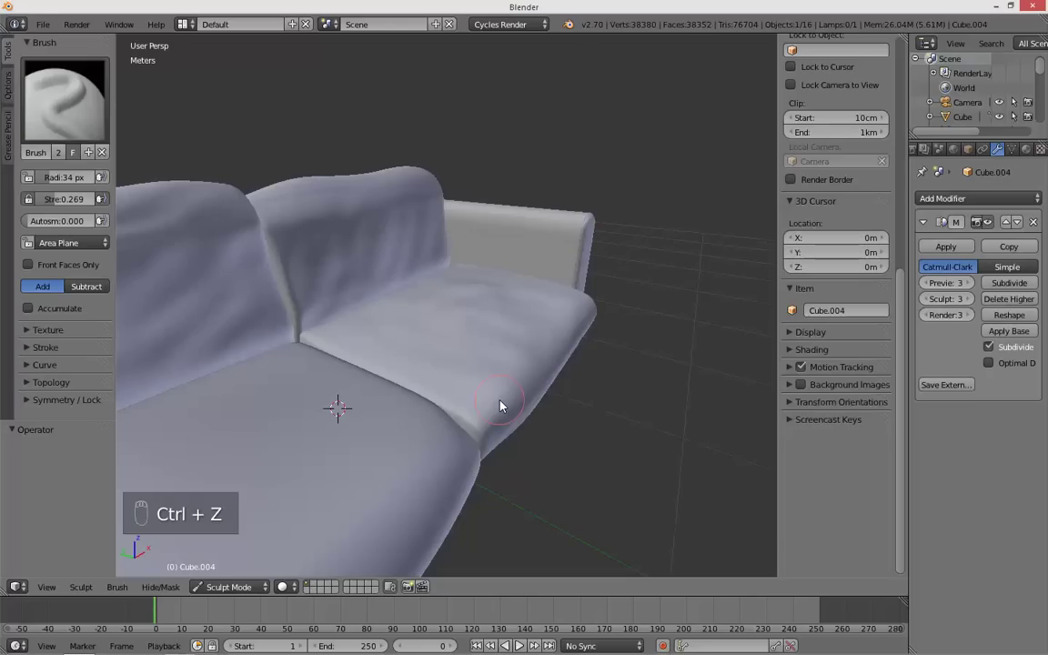
- Leave sculpting of the right seat cushion and return to Object Mode
mouse_move(550, 325)
middle_down()
mouse_move(229, 509)
mouse_move(393, 440)
middle_up()
key(Tab)
click(199, 587)
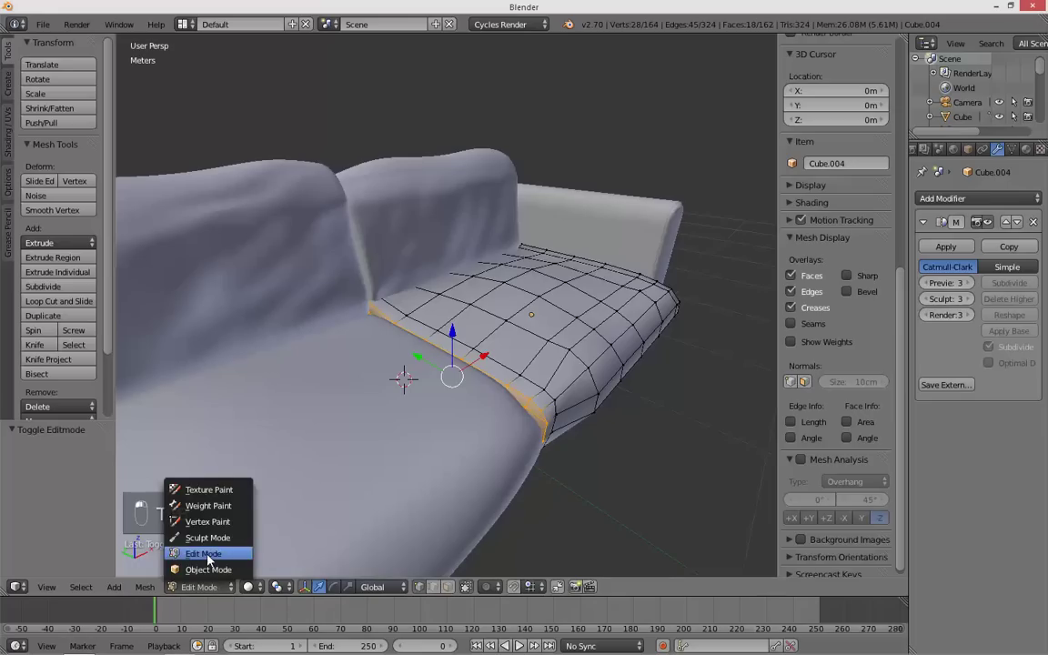
click(210, 568)
- Select the sofa's base frame and examine its mesh in Edit Mode and wireframe display
right_click(342, 457)
key(Tab)
middle_drag(340, 458, 367, 384)
scroll(367, 384, down, 4)
key(z)
key(z)
key(Tab)
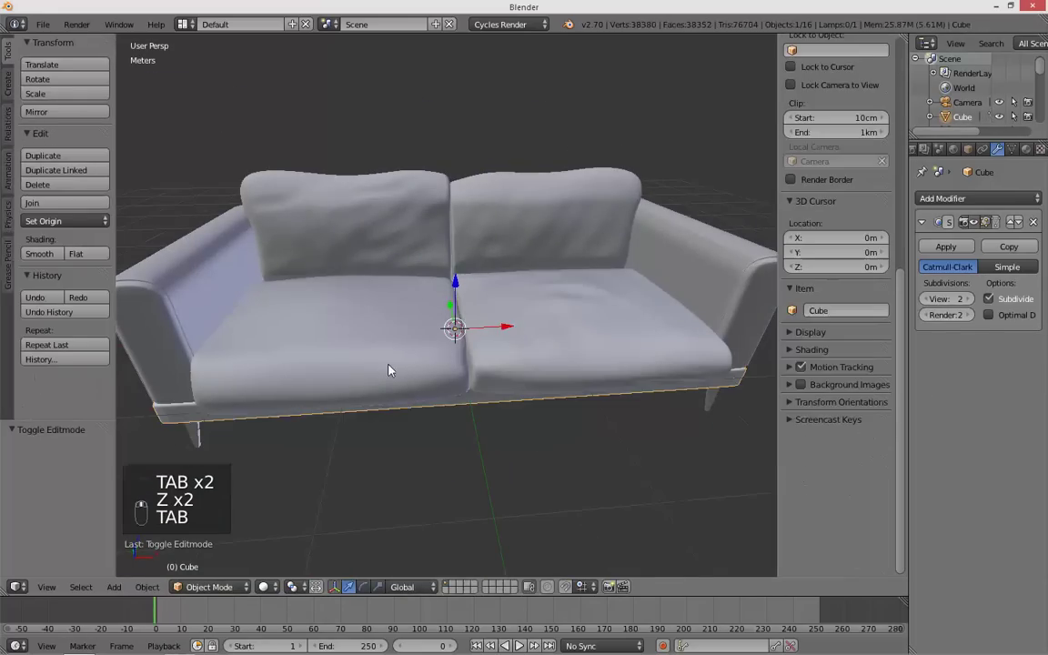
key(Tab)
key(Tab)
- Select the left seat cushion, enter Sculpt Mode, and subdivide its Multires modifier to level 3
right_click(222, 370)
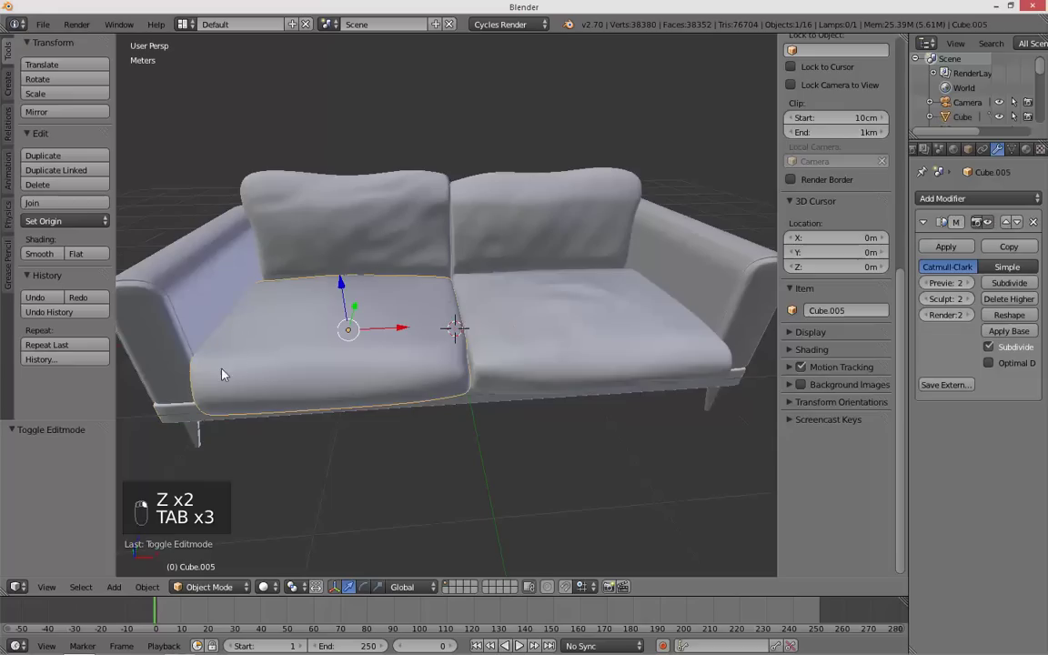
key(Tab)
key(Tab)
mouse_move(314, 364)
middle_down()
mouse_move(372, 376)
mouse_move(386, 370)
mouse_move(402, 320)
middle_up()
scroll(382, 373, up, 3)
click(209, 587)
click(214, 539)
middle_drag(346, 439, 564, 409)
click(1009, 283)
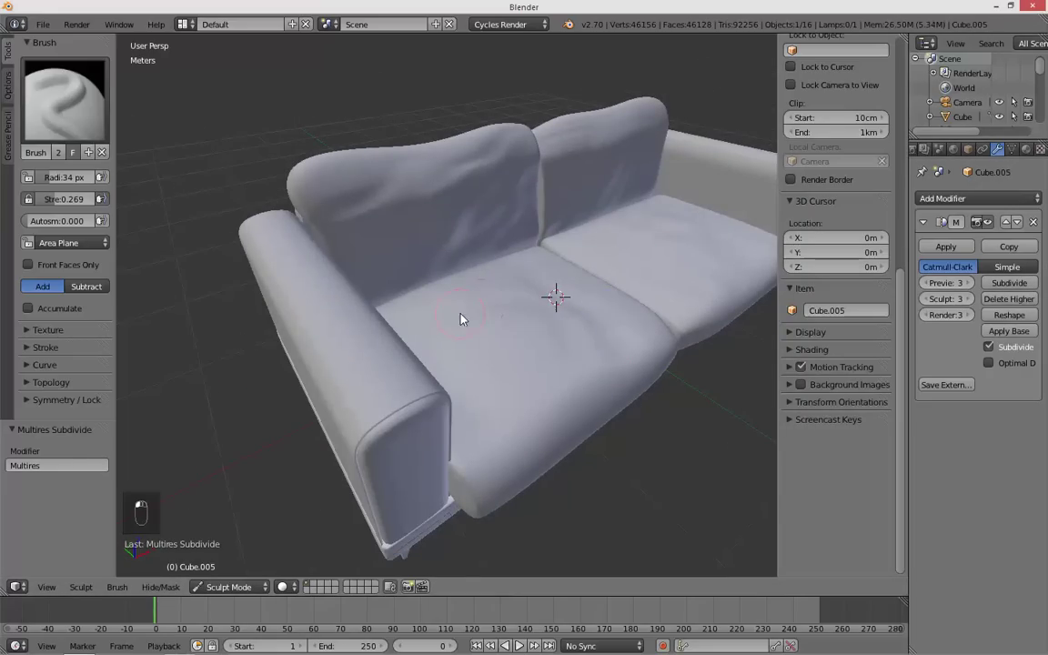
- Sculpt folds across the top of the left seat cushion
middle_drag(514, 437, 559, 456)
middle_drag(440, 368, 499, 336)
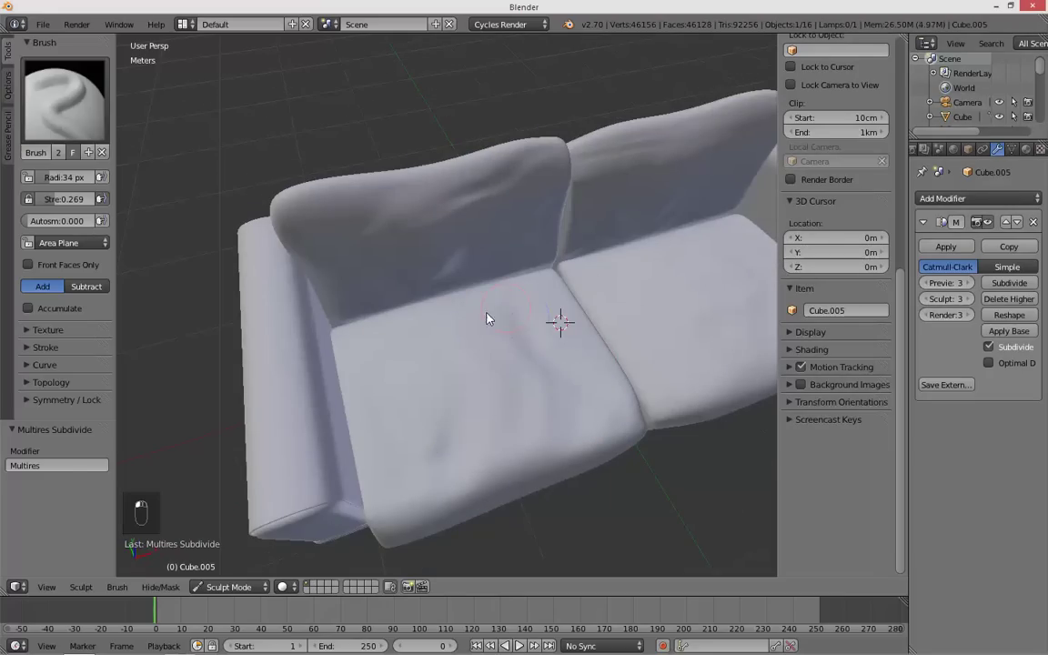
mouse_move(516, 458)
middle_down()
mouse_move(537, 420)
mouse_move(520, 452)
mouse_move(311, 389)
mouse_move(358, 437)
mouse_move(358, 367)
mouse_move(384, 283)
mouse_move(379, 292)
middle_up()
- Undo the latest fold strokes on top of the left seat cushion
key(ctrl+z)
key(ctrl+z)
key(ctrl+z)
key(ctrl+z)
key(ctrl+z)
key(ctrl+z)
key(ctrl+z)
key(ctrl+z)
key(ctrl+z)
- Set the brush strength to 0.173 and sculpt softer folds on top of the left seat cushion
key(shift+f)
click(402, 299)
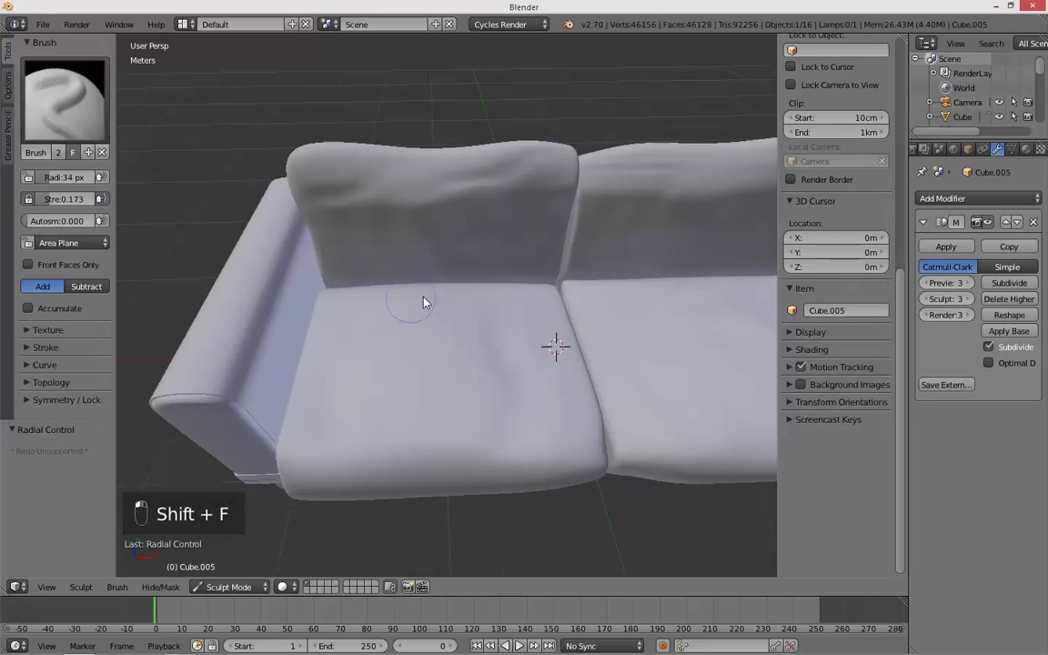
middle_drag(554, 323, 277, 343)
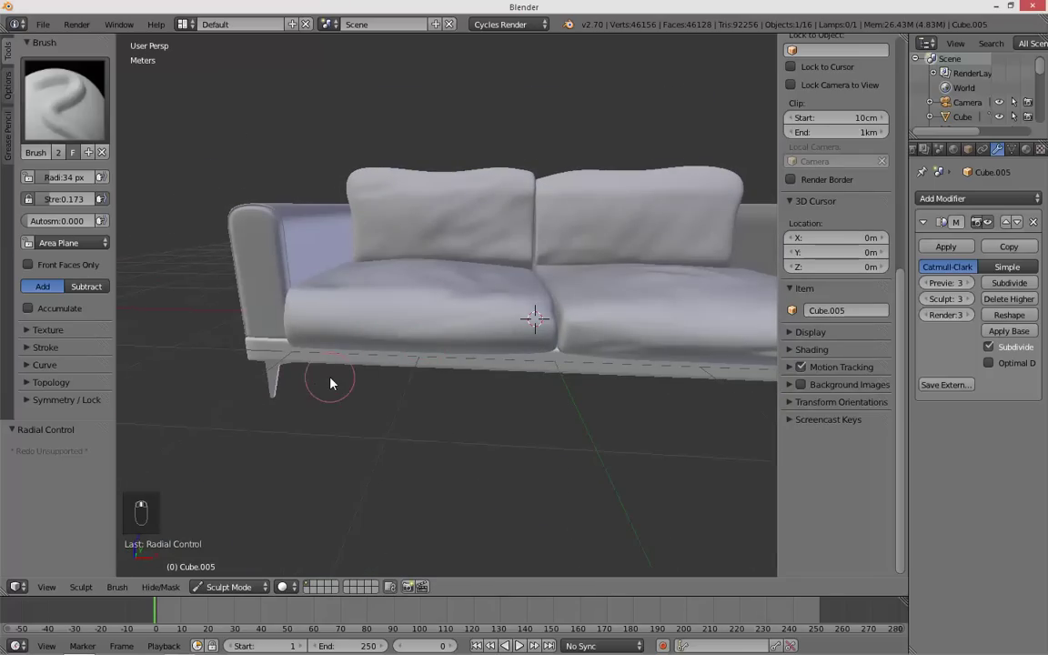
- Adjust the brush strength and sculpt horizontal folds along the front of the left seat cushion
key(shift+f)
click(371, 344)
middle_drag(371, 343, 339, 302)
drag(355, 302, 425, 307)
mouse_move(396, 369)
middle_down()
mouse_move(428, 356)
mouse_move(245, 323)
middle_up()
- Switch to the Smooth brush and soften the folds on the front of the left seat cushion
click(63, 100)
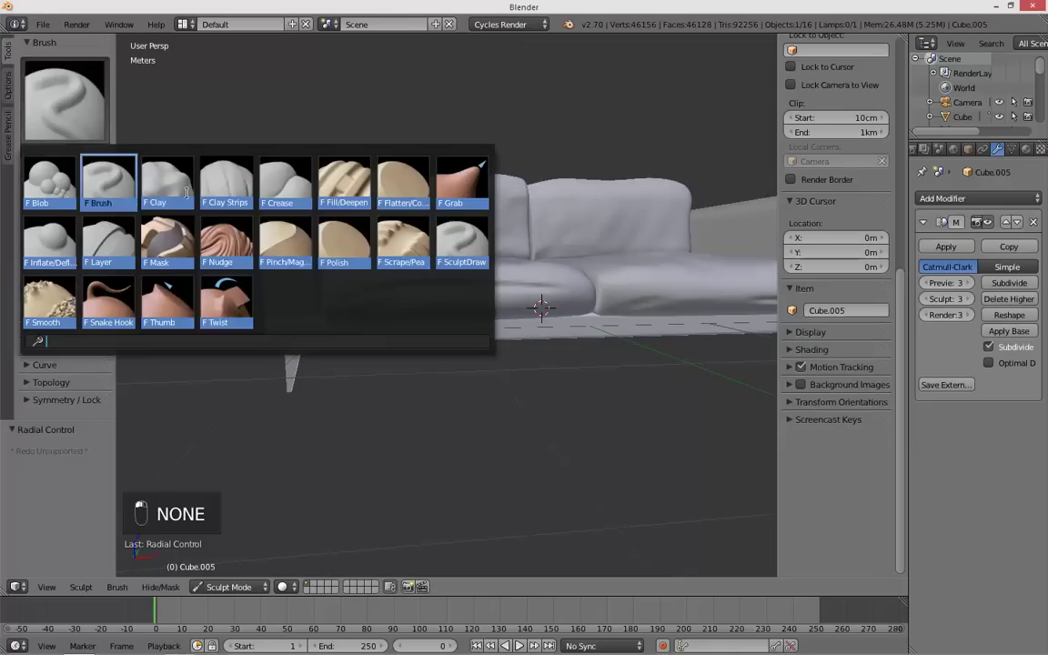
click(50, 303)
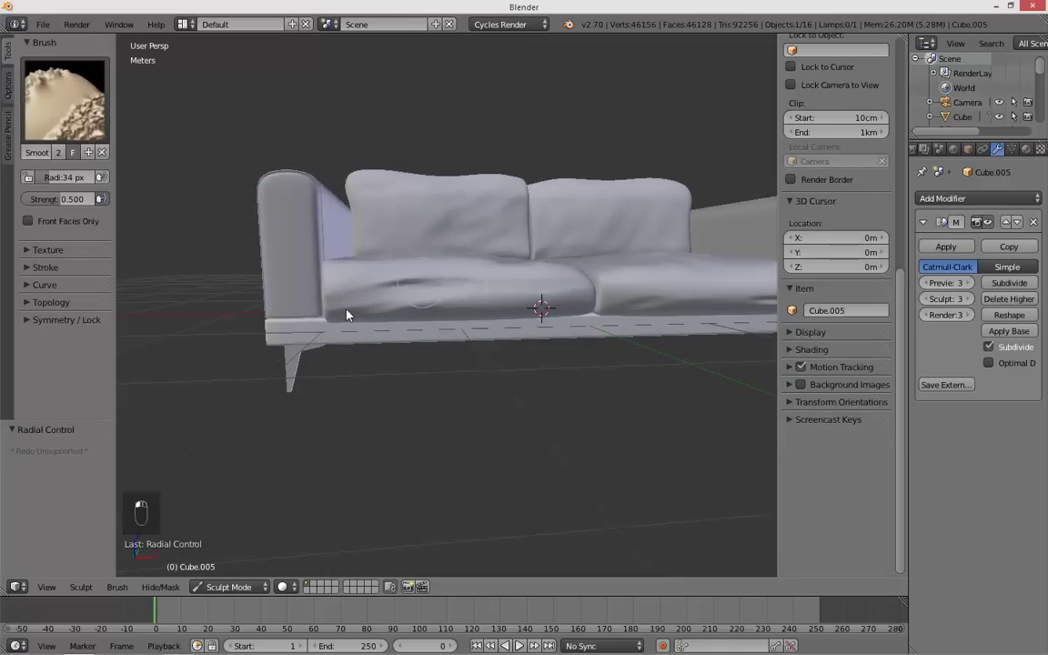
middle_drag(487, 310, 414, 362)
- Return to Object Mode, deselect everything, and hide the tool shelf
click(229, 587)
click(235, 566)
key(a)
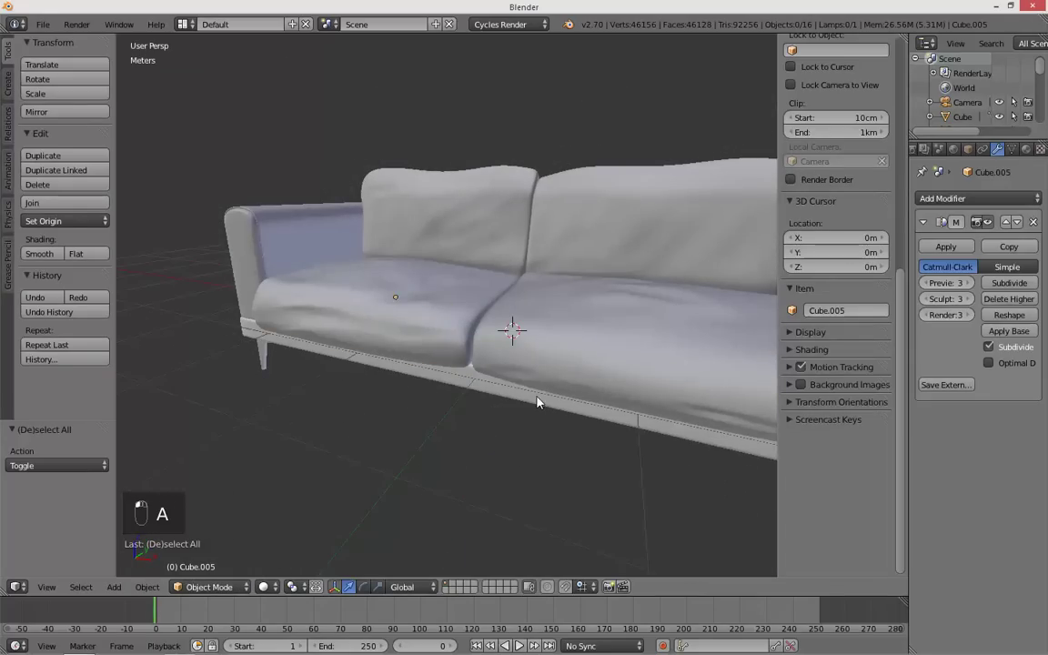
middle_drag(537, 397, 451, 423)
scroll(458, 429, down, 3)
scroll(457, 429, down, 1)
key(t)
key(t)
key(t)
key(t)
scroll(455, 432, up, 3)
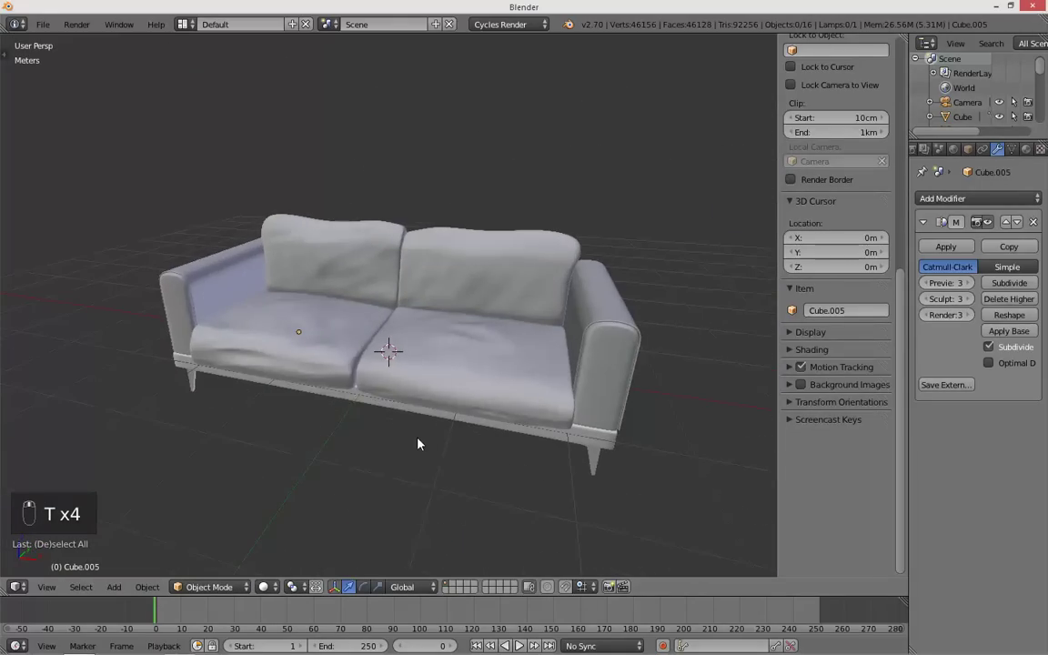
- Snap the 3D cursor to the center and review the finished sofa from several angles
key(shift+s)
click(418, 443)
key(KP_3)
middle_drag(307, 398, 460, 416)
middle_drag(421, 368, 305, 360)
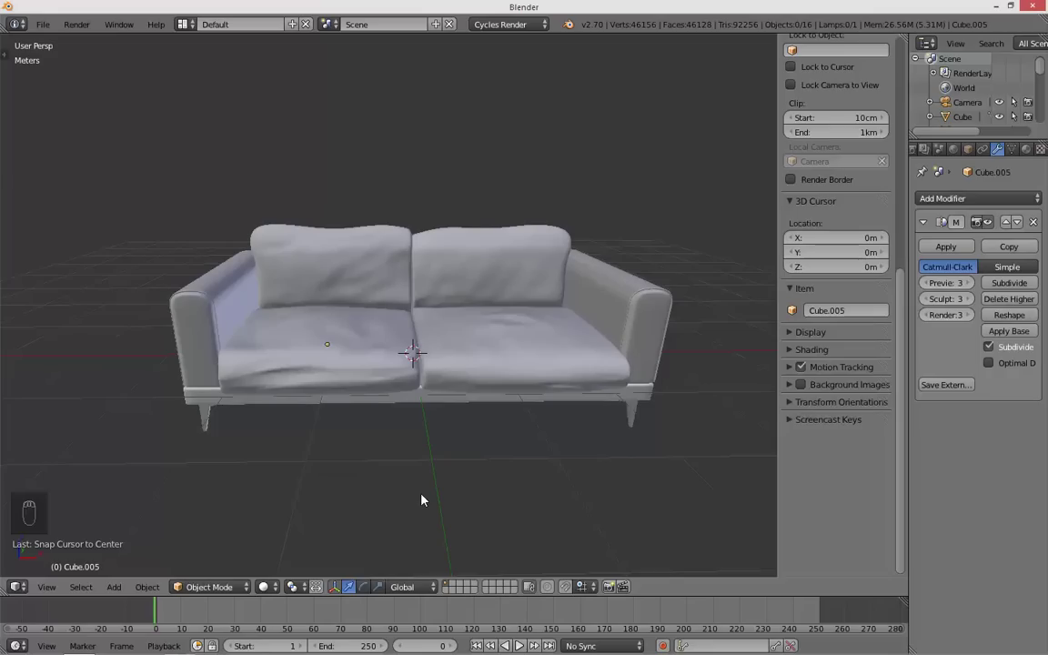
middle_drag(562, 328, 527, 273)
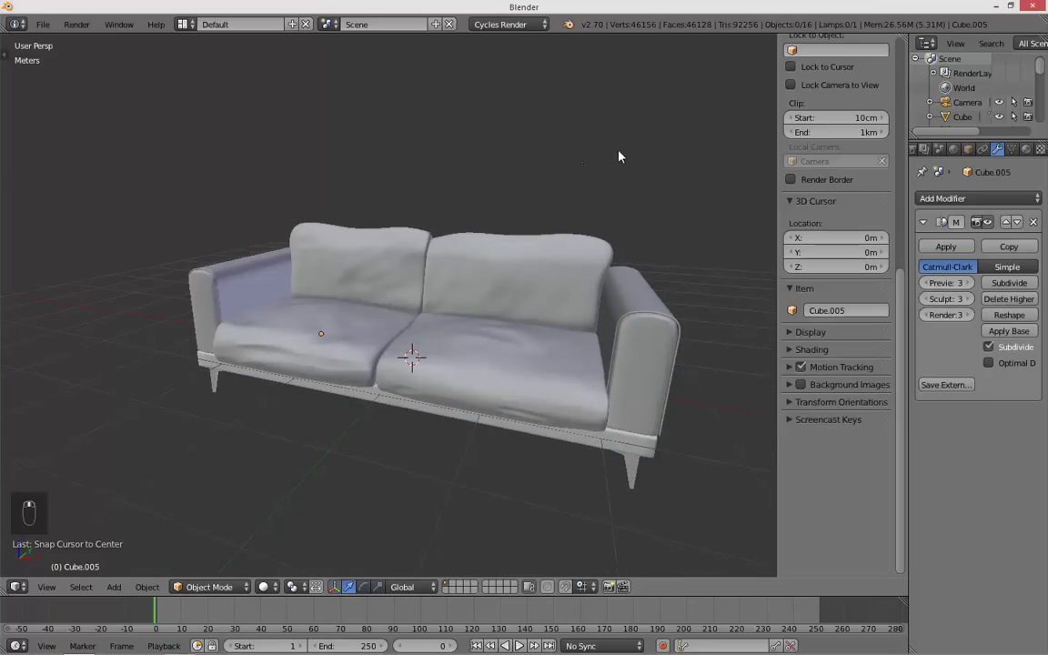